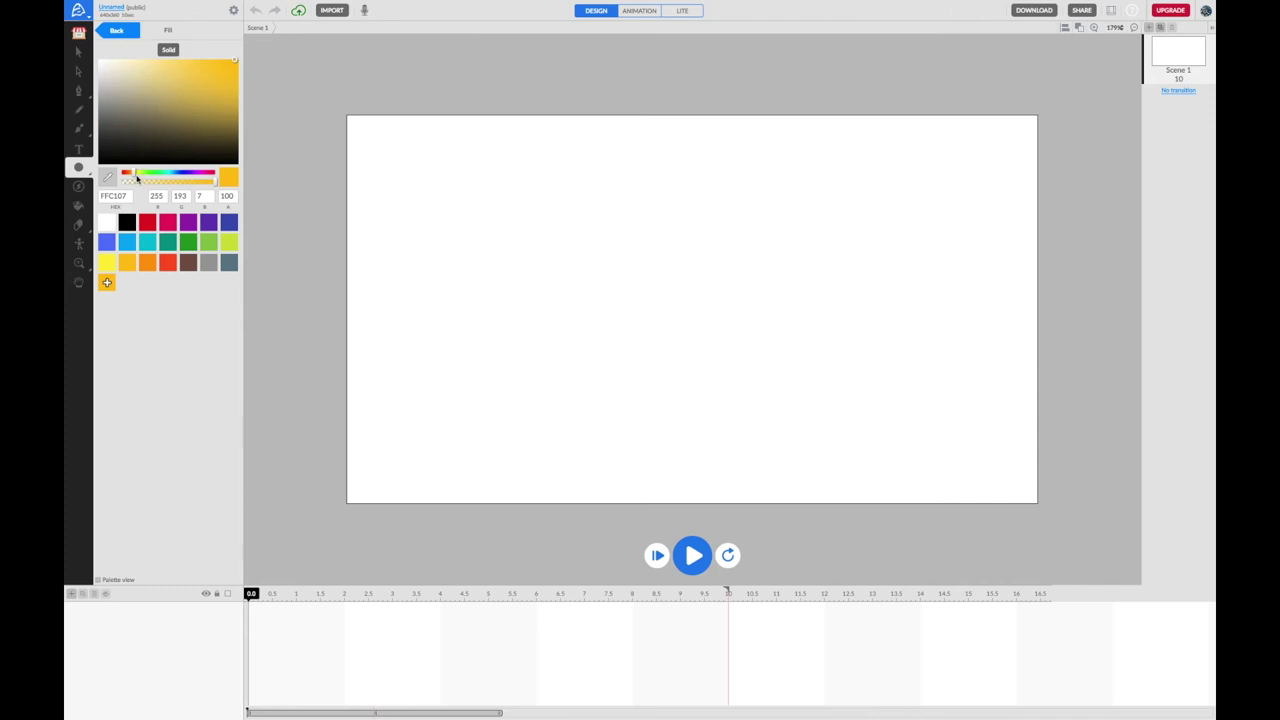
# Draw an ellipse head about 94 wide and 117 high with a light beige F5E5C0 fill on the canvas
pyautogui.moveTo(150, 74); pyautogui.dragTo(128, 66)
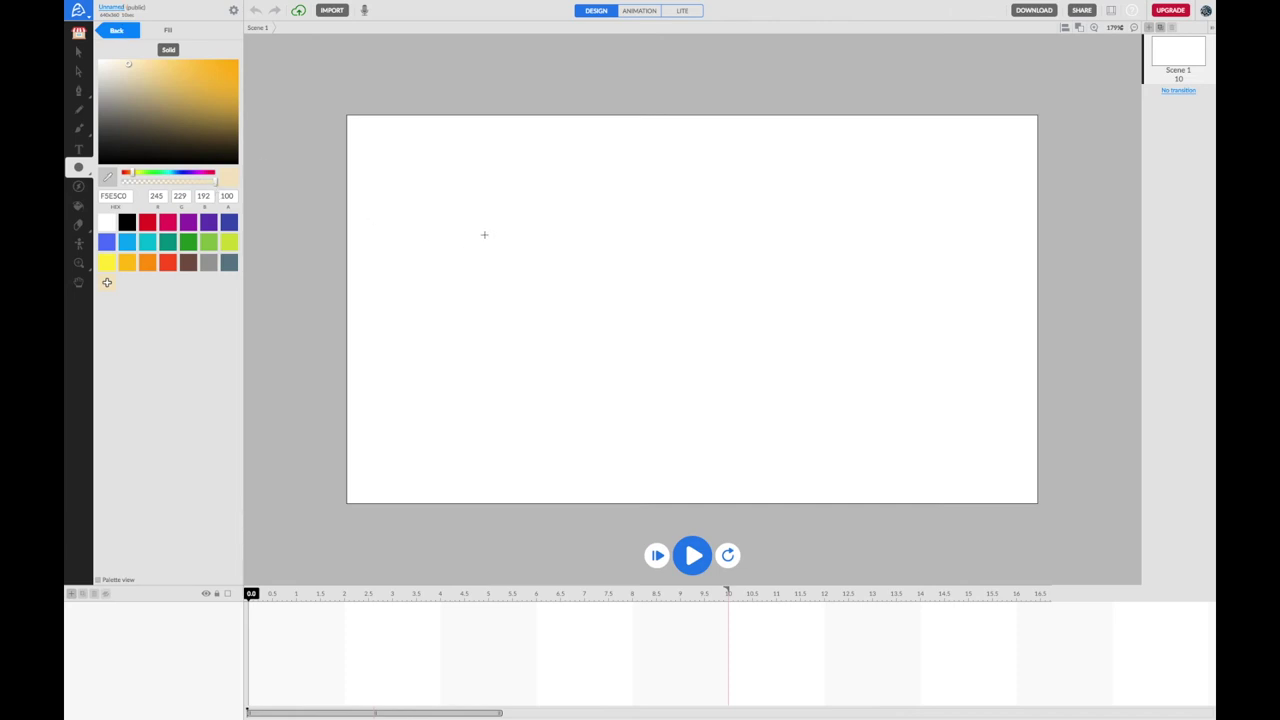
pyautogui.scroll(3, 484, 234)
pyautogui.moveTo(482, 198); pyautogui.dragTo(614, 357)
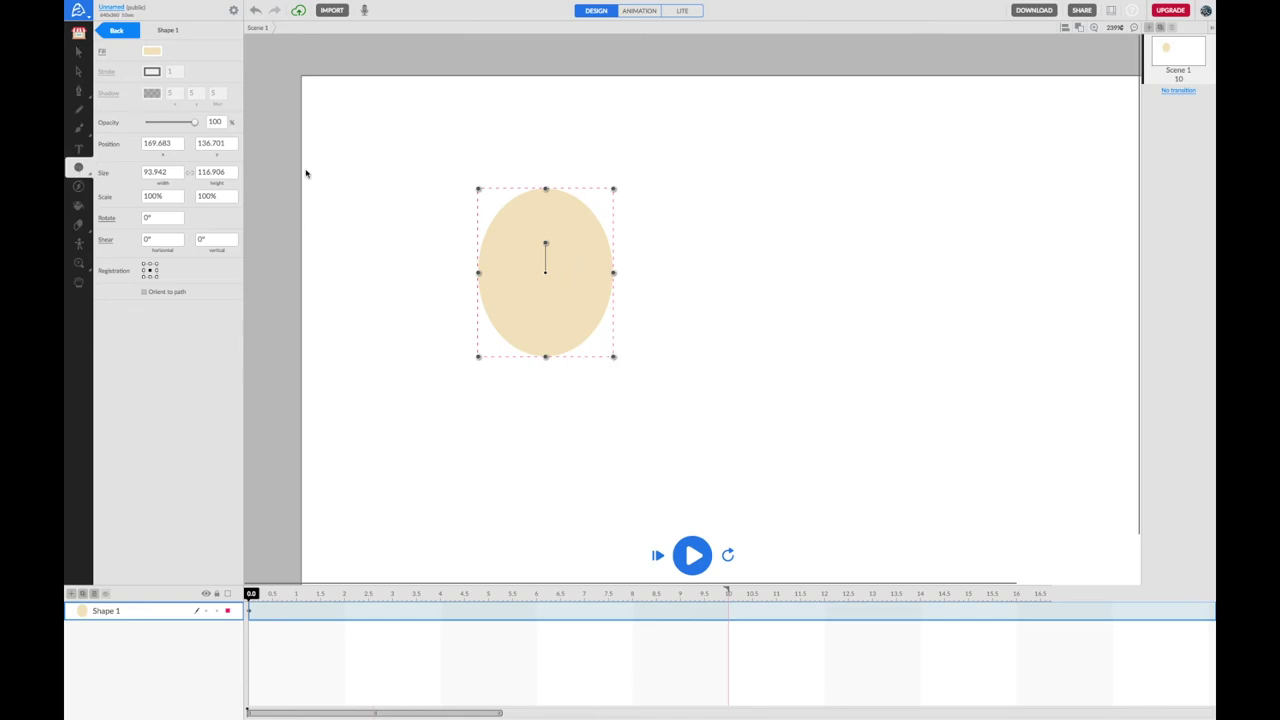
pyautogui.click(377, 253)
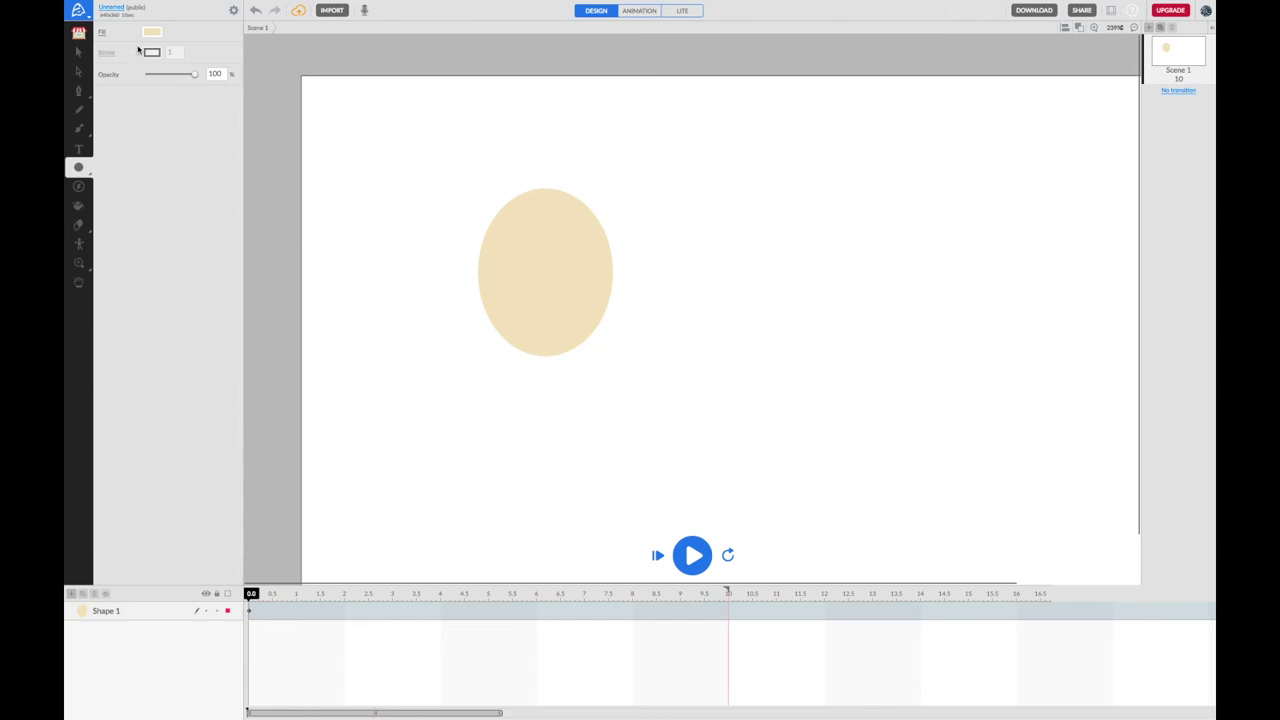
# Draw an off-white F9F9F9 ellipse about 26 wide and 34 high on the upper part of the head as an eye
pyautogui.click(152, 34)
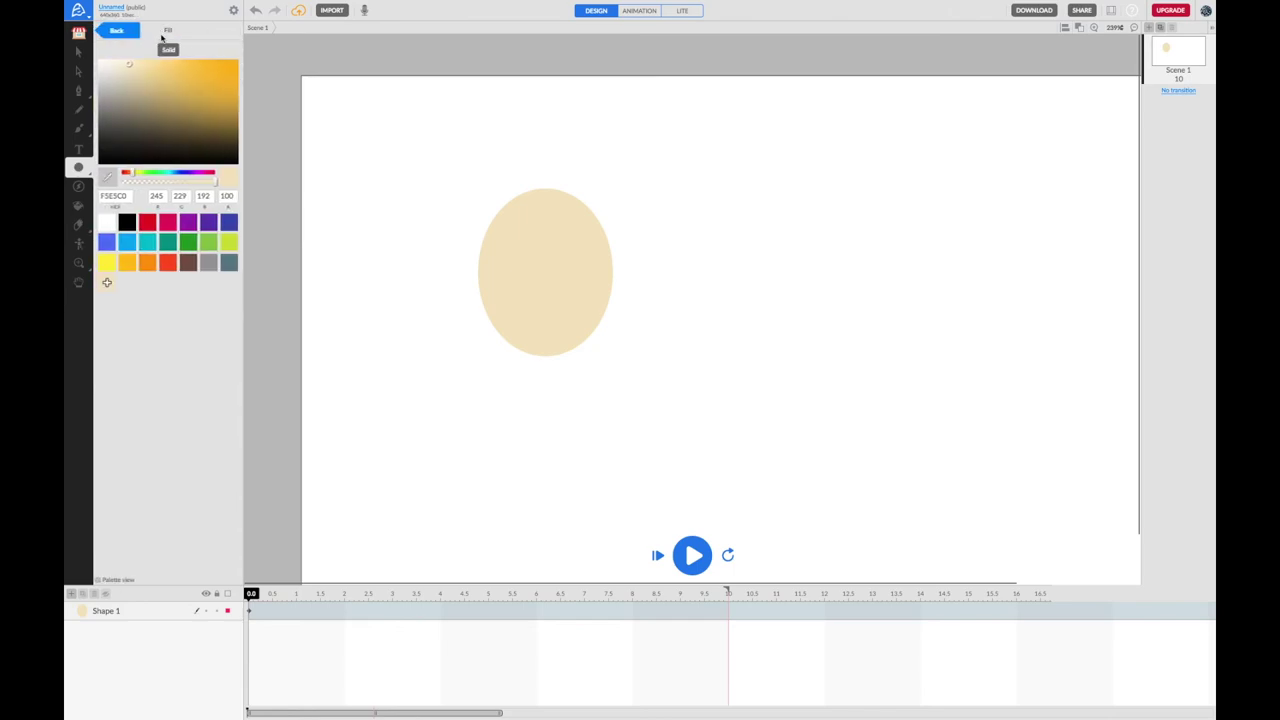
pyautogui.moveTo(131, 64); pyautogui.dragTo(86, 64)
pyautogui.moveTo(520, 227); pyautogui.dragTo(554, 268)
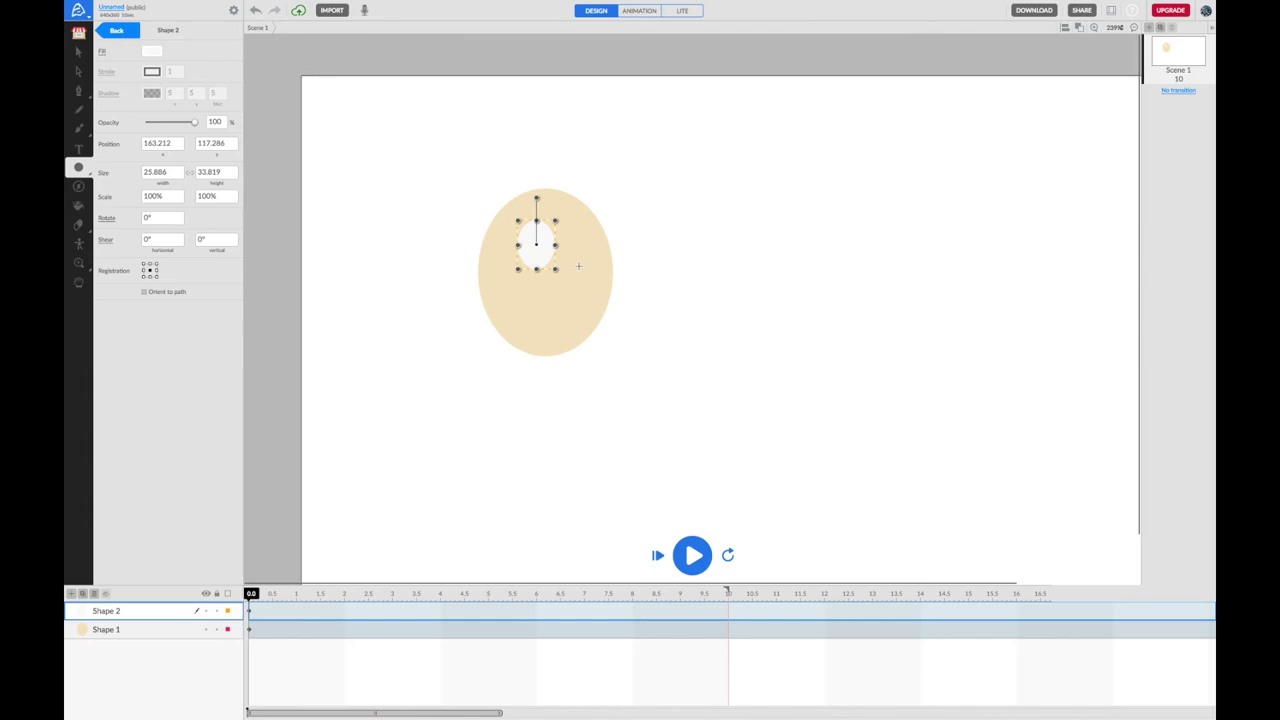
# Duplicate the white eye and place the copy beside the original on its right, slightly overlapping it
pyautogui.hotkey('ctrl', 'd')
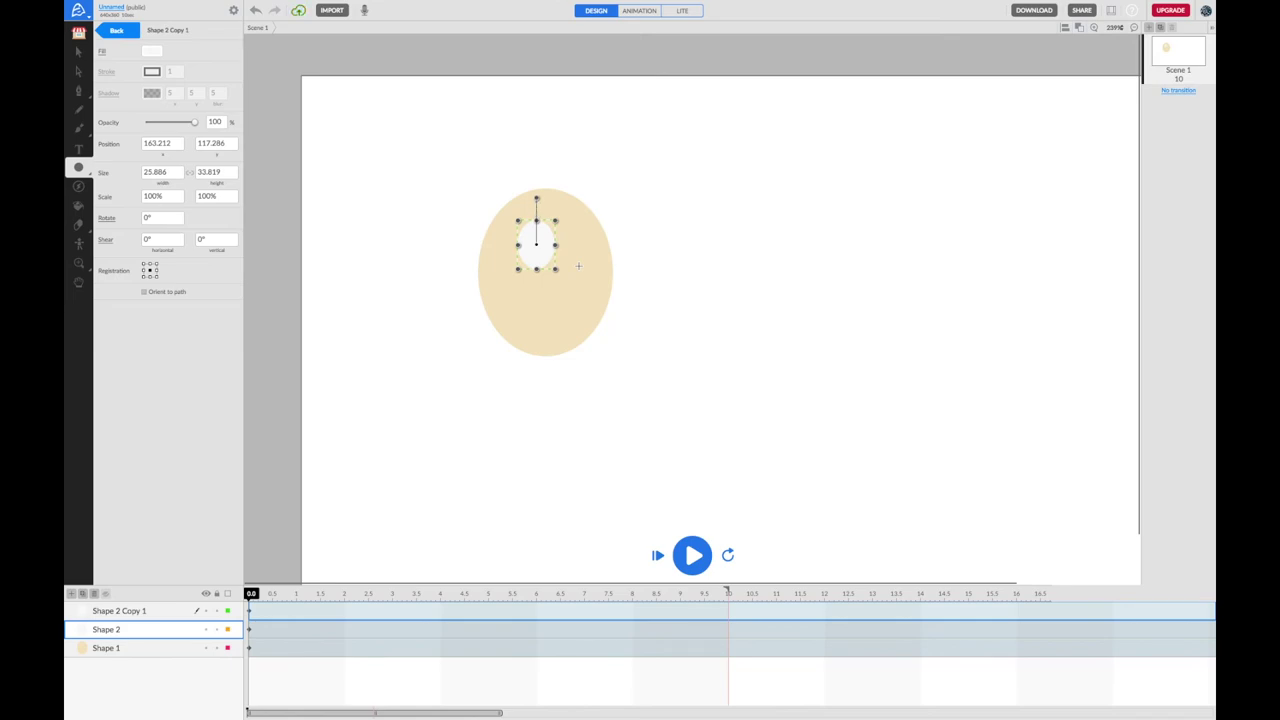
pyautogui.moveTo(538, 260); pyautogui.dragTo(566, 259)
pyautogui.click(78, 52)
pyautogui.click(368, 212)
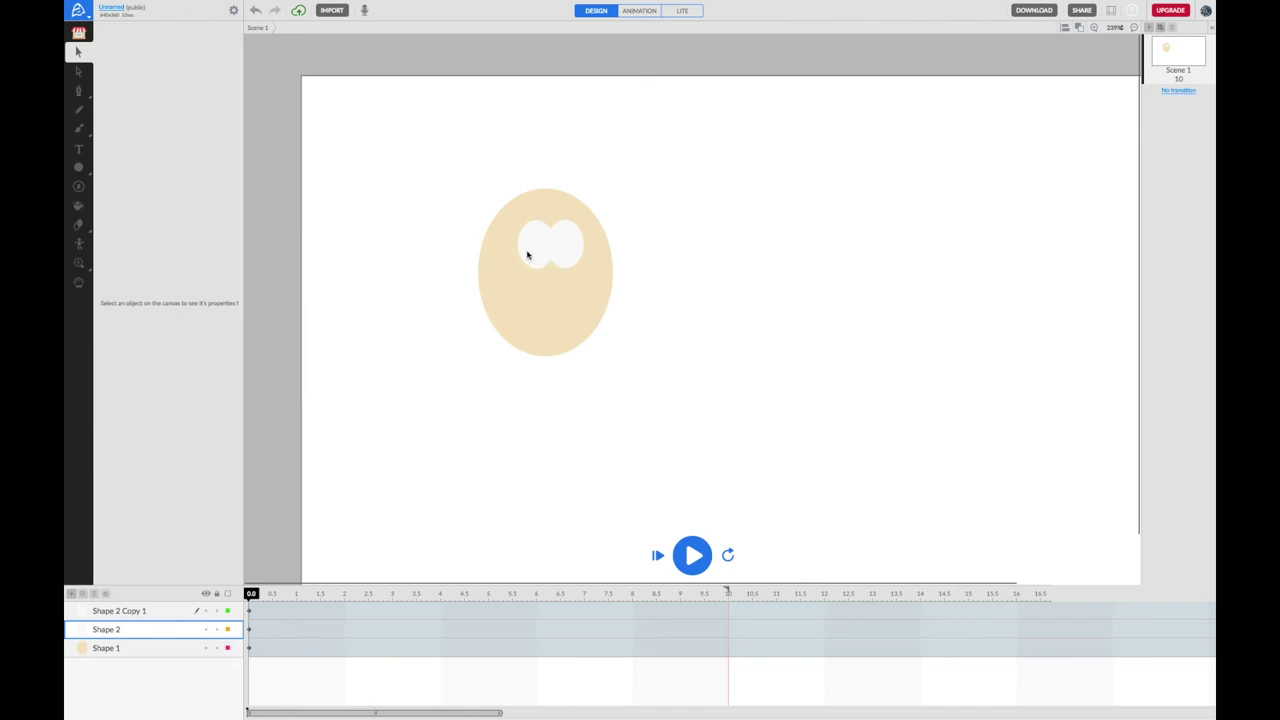
# Move both white eyes together slightly higher on the head, and undo the attempted resize of the pair
pyautogui.click(534, 251)
pyautogui.keyDown('shift'); pyautogui.click(568, 251); pyautogui.keyUp('shift')
pyautogui.moveTo(543, 263)
pyautogui.mouseDown()
pyautogui.moveTo(531, 246)
pyautogui.moveTo(547, 268)
pyautogui.mouseUp()
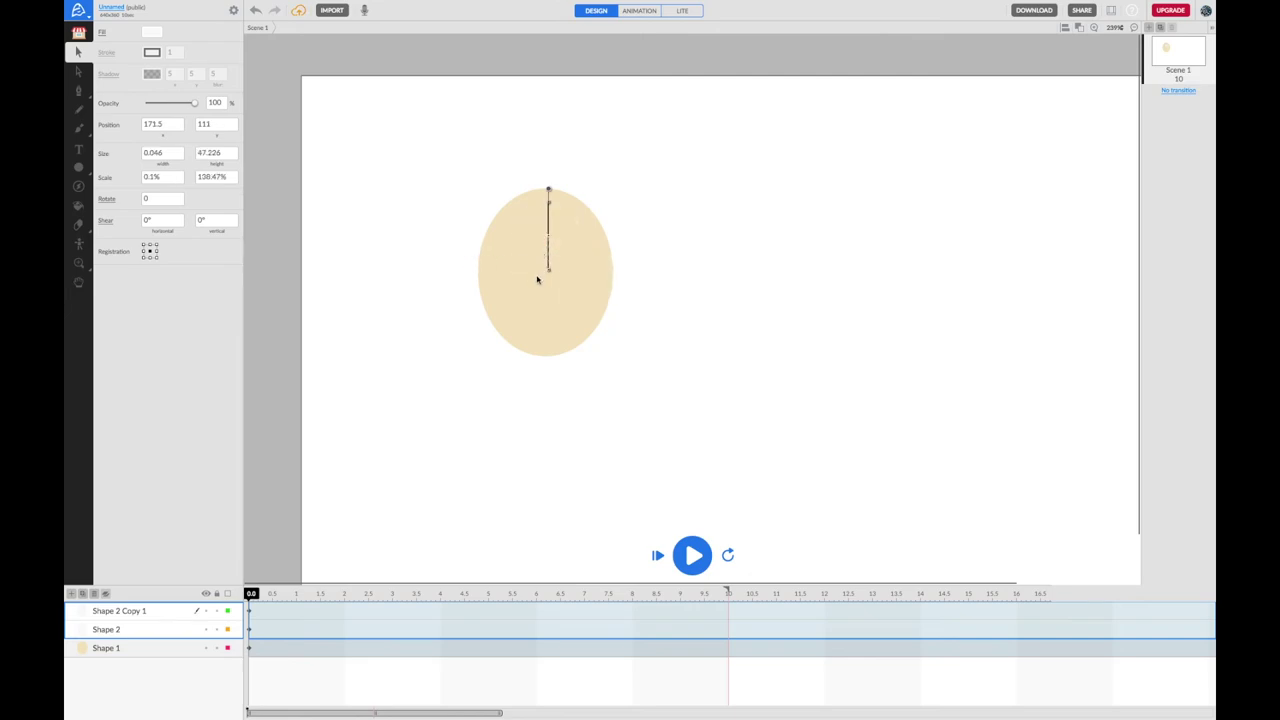
pyautogui.hotkey('ctrl', 'z')
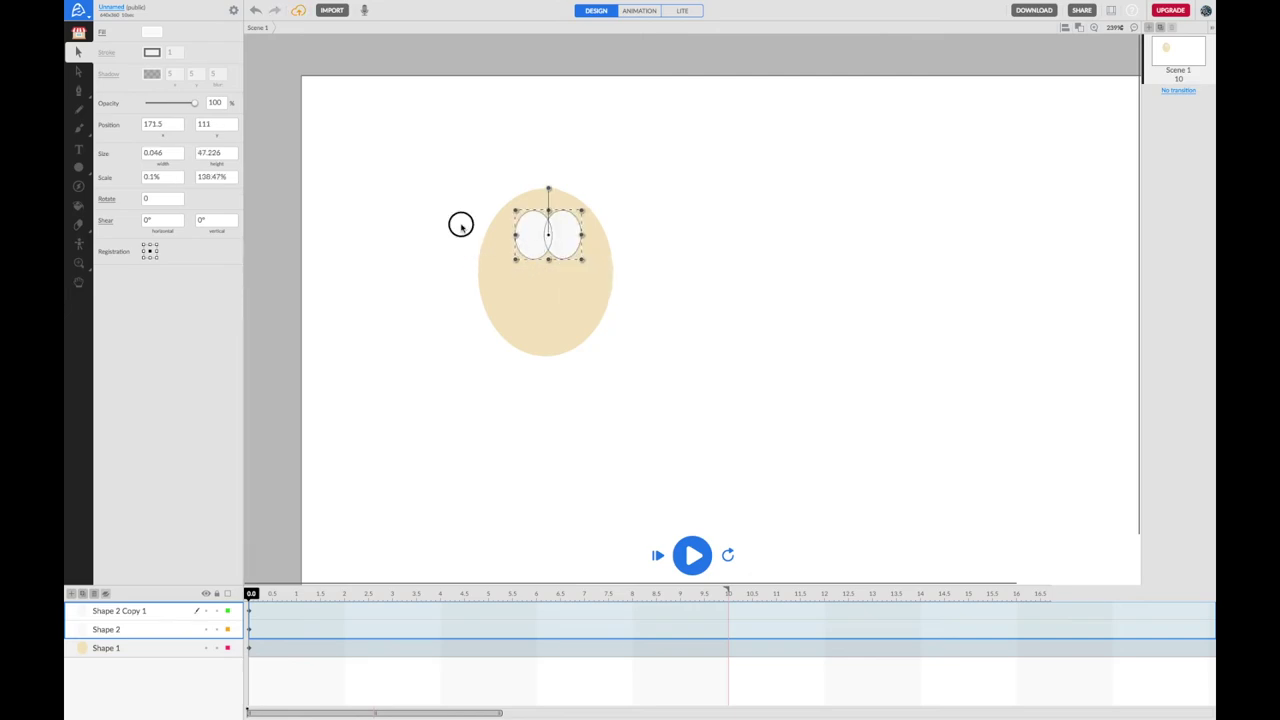
# Stretch each white eye individually downward so both are slightly taller and match in height
pyautogui.click(461, 225)
pyautogui.click(530, 235)
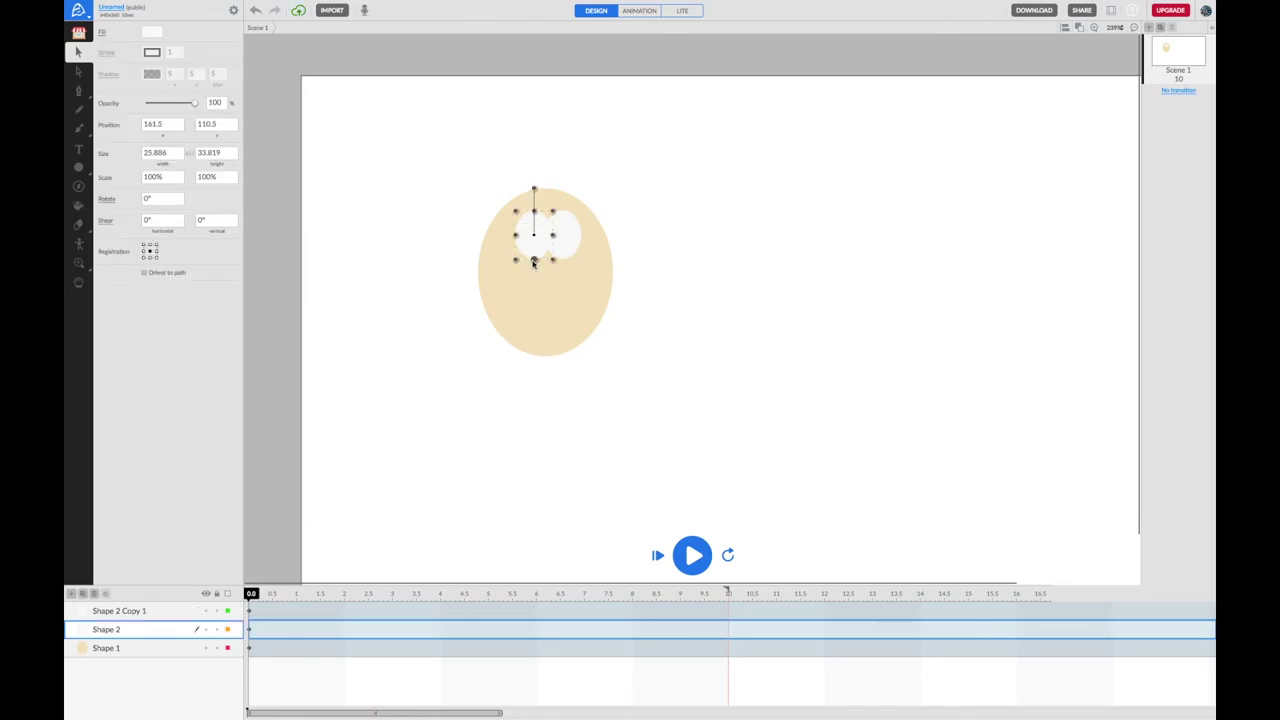
pyautogui.click(567, 258)
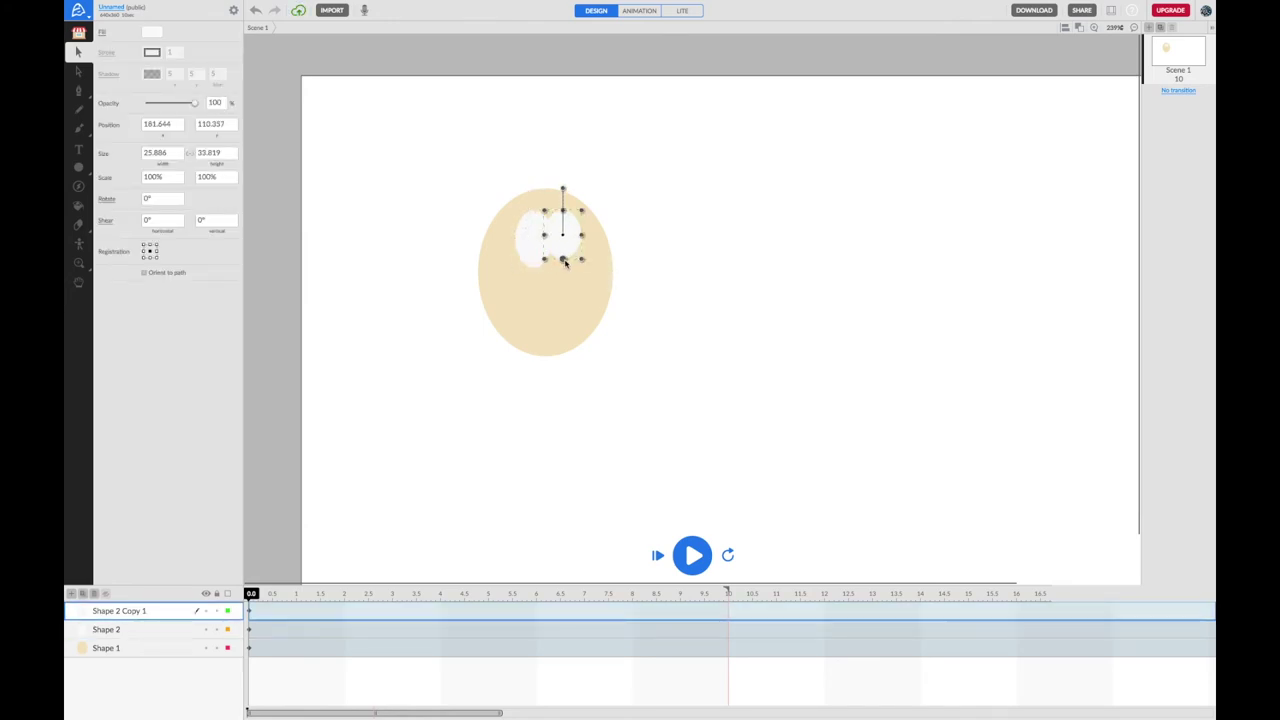
pyautogui.press('Escape')
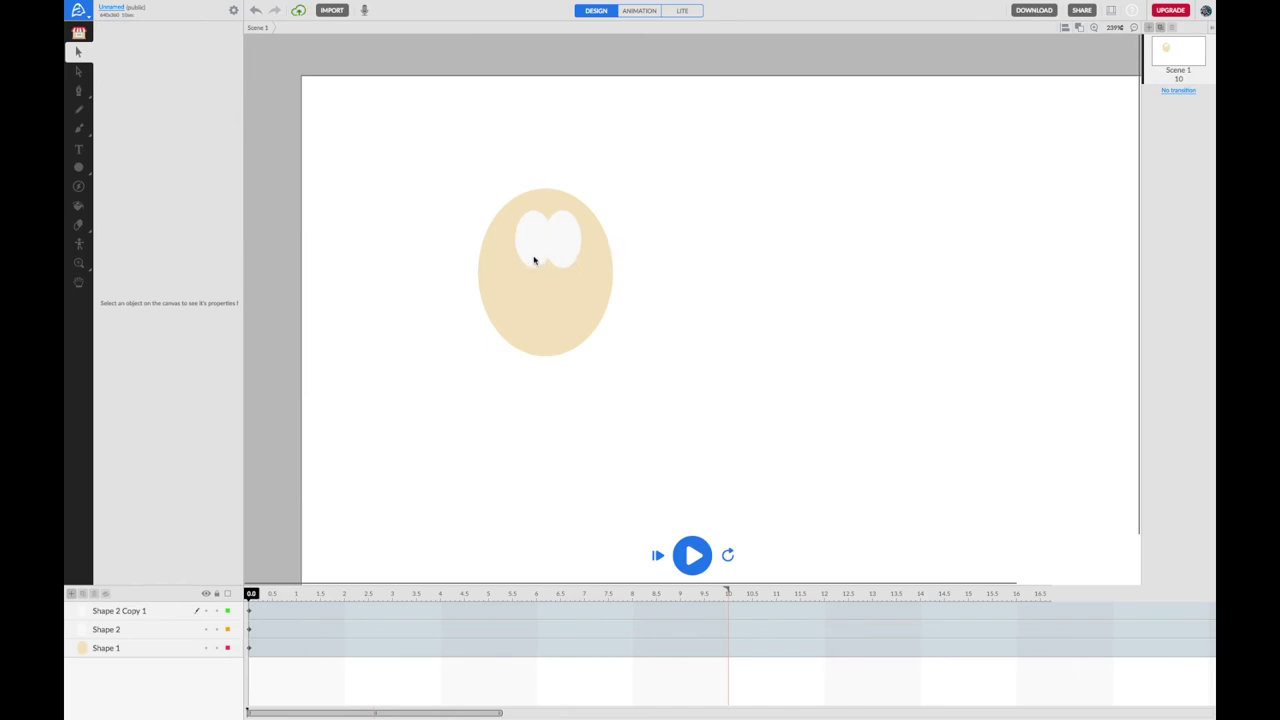
# Draw a black ellipse pupil about 7.5 wide and 14.6 high in the lower part of the left eye
pyautogui.click(79, 168)
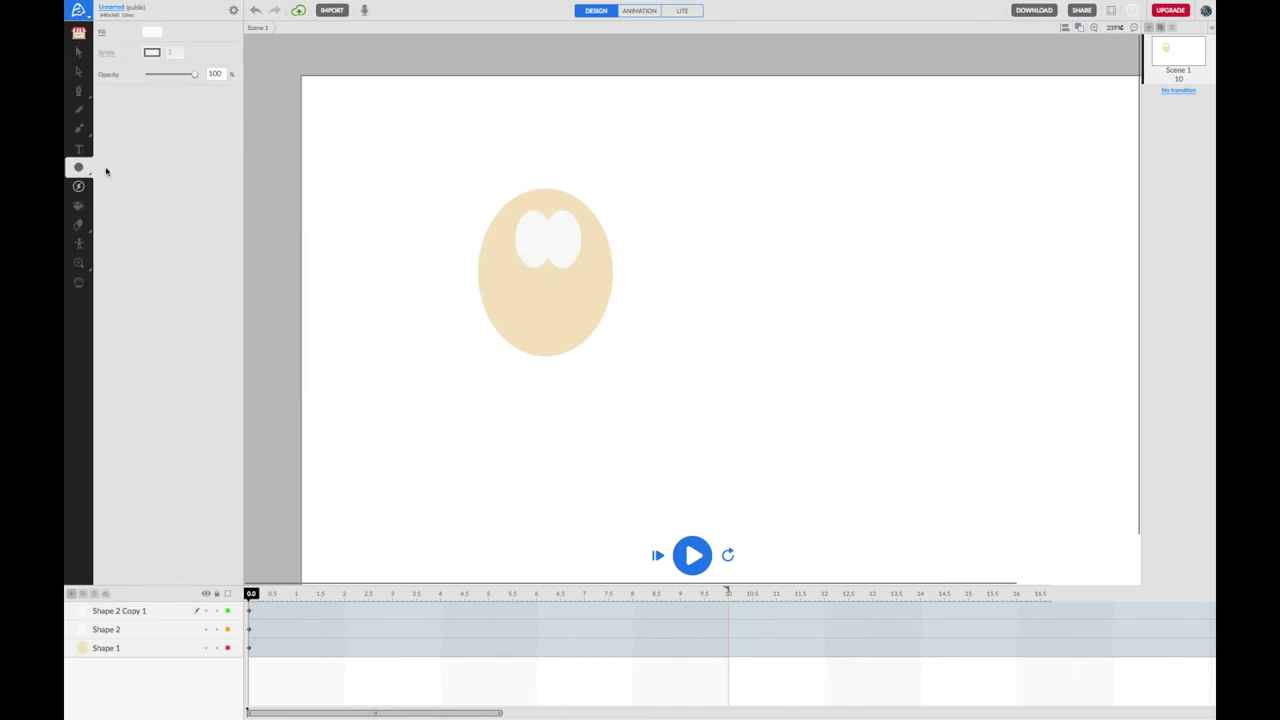
pyautogui.click(151, 35)
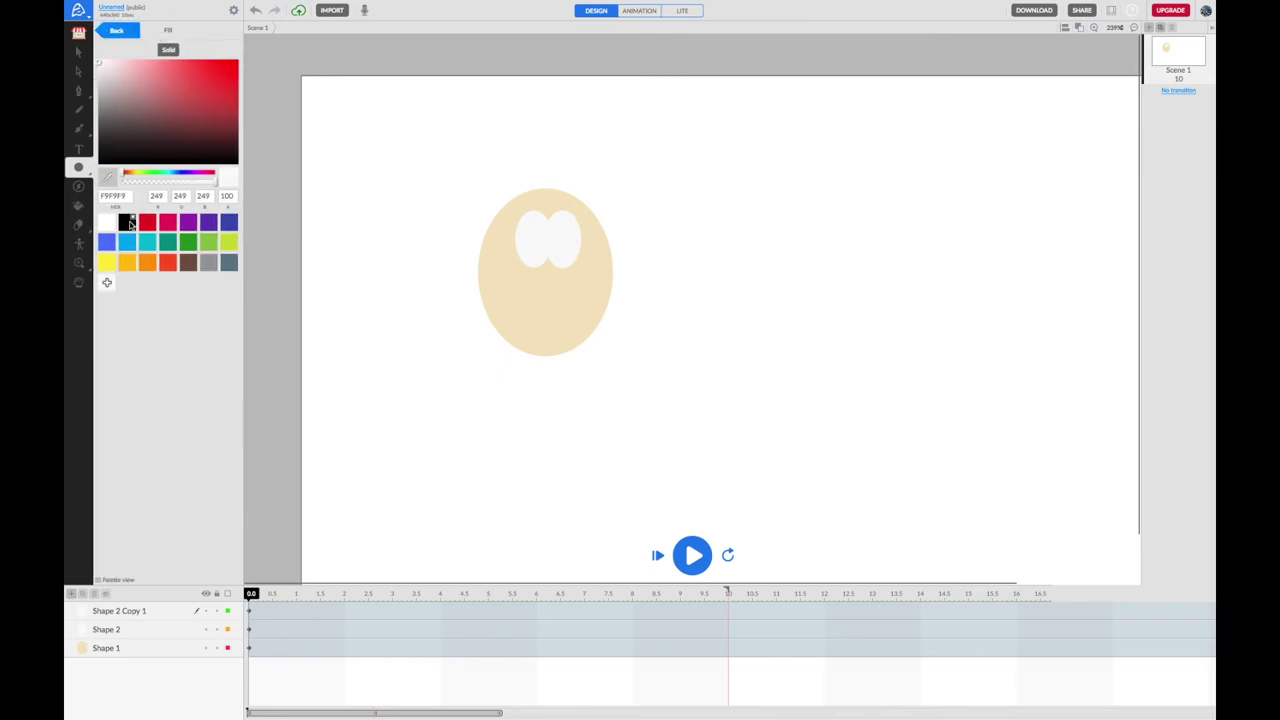
pyautogui.moveTo(529, 249); pyautogui.dragTo(539, 263)
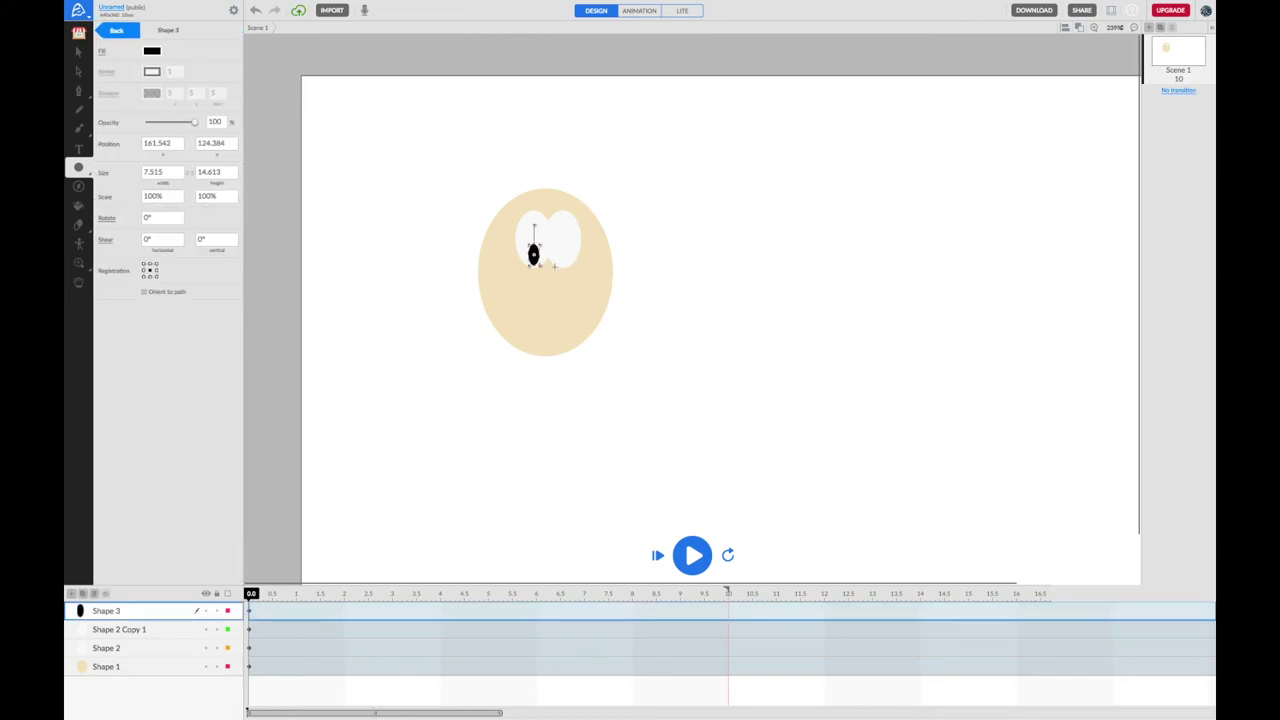
# Duplicate the black pupil and place the copy in the right eye at about X 182, Y 125
pyautogui.hotkey('ctrl', 'd')
pyautogui.moveTo(533, 255); pyautogui.dragTo(562, 259)
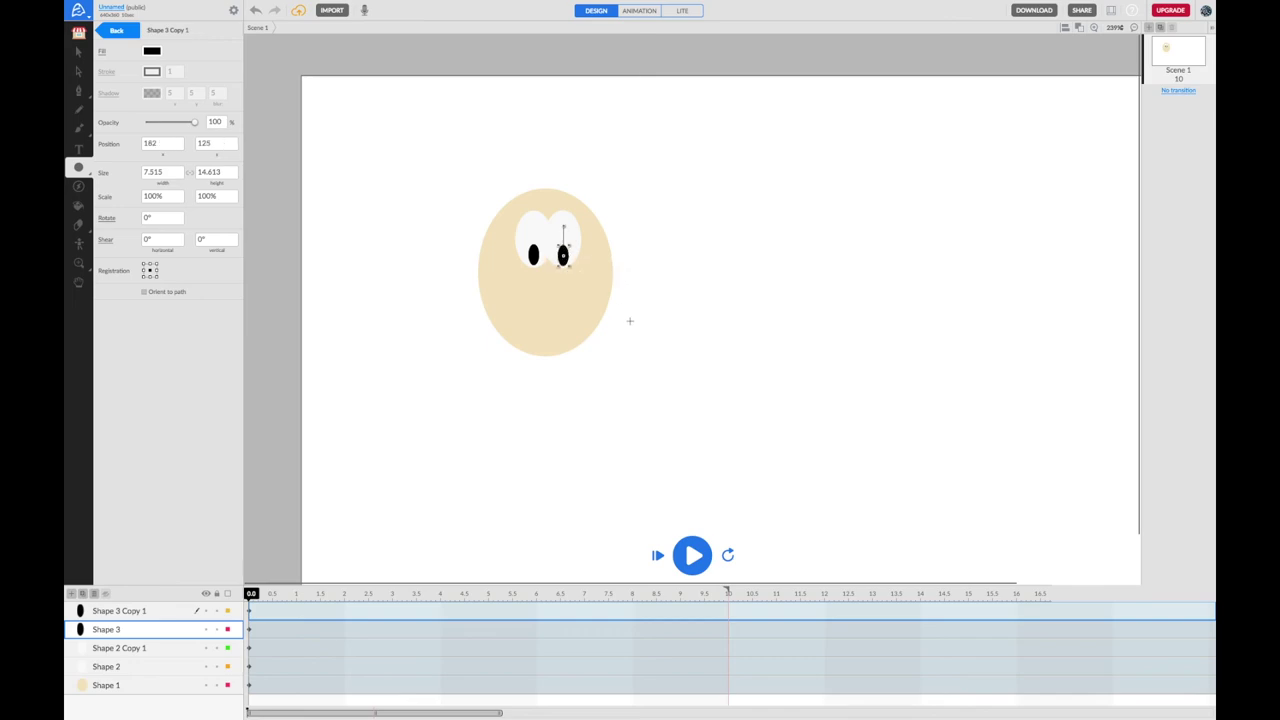
pyautogui.click(79, 51)
pyautogui.click(466, 218)
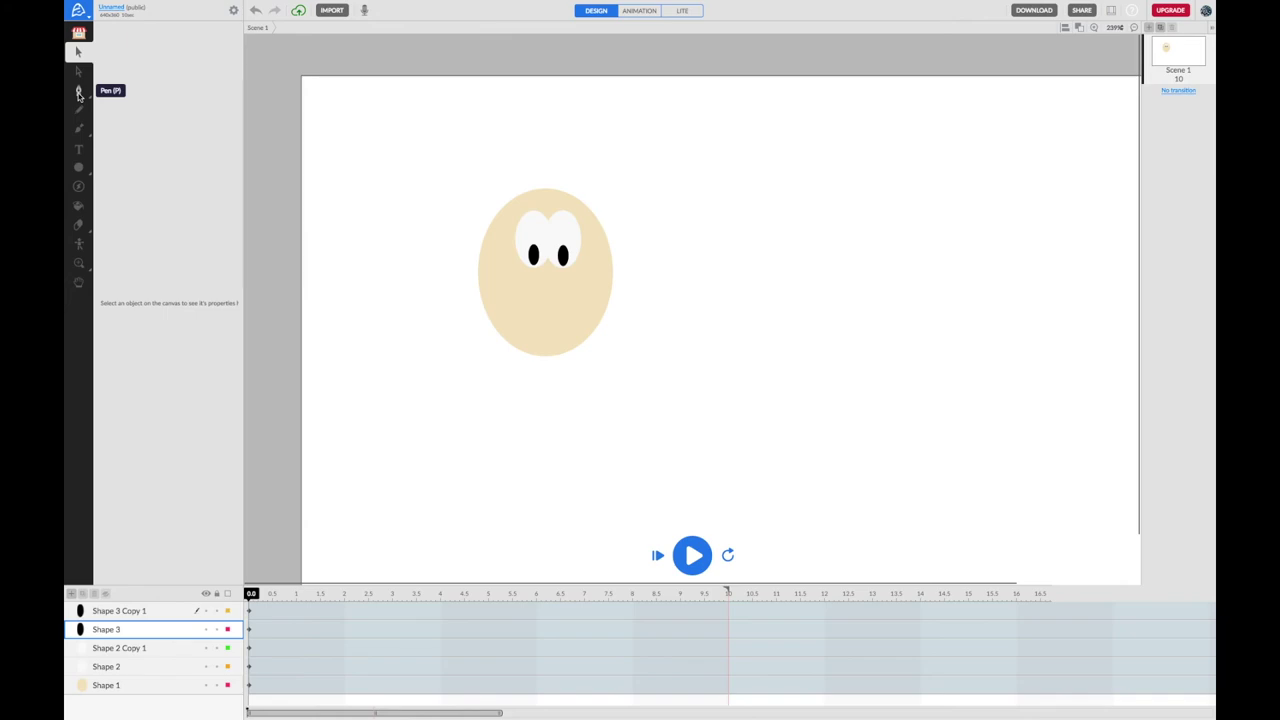
# Draw a curved mouth about 18 wide and 15 high on the lower face using the Pen tool with a black 000000 stroke
pyautogui.click(79, 93)
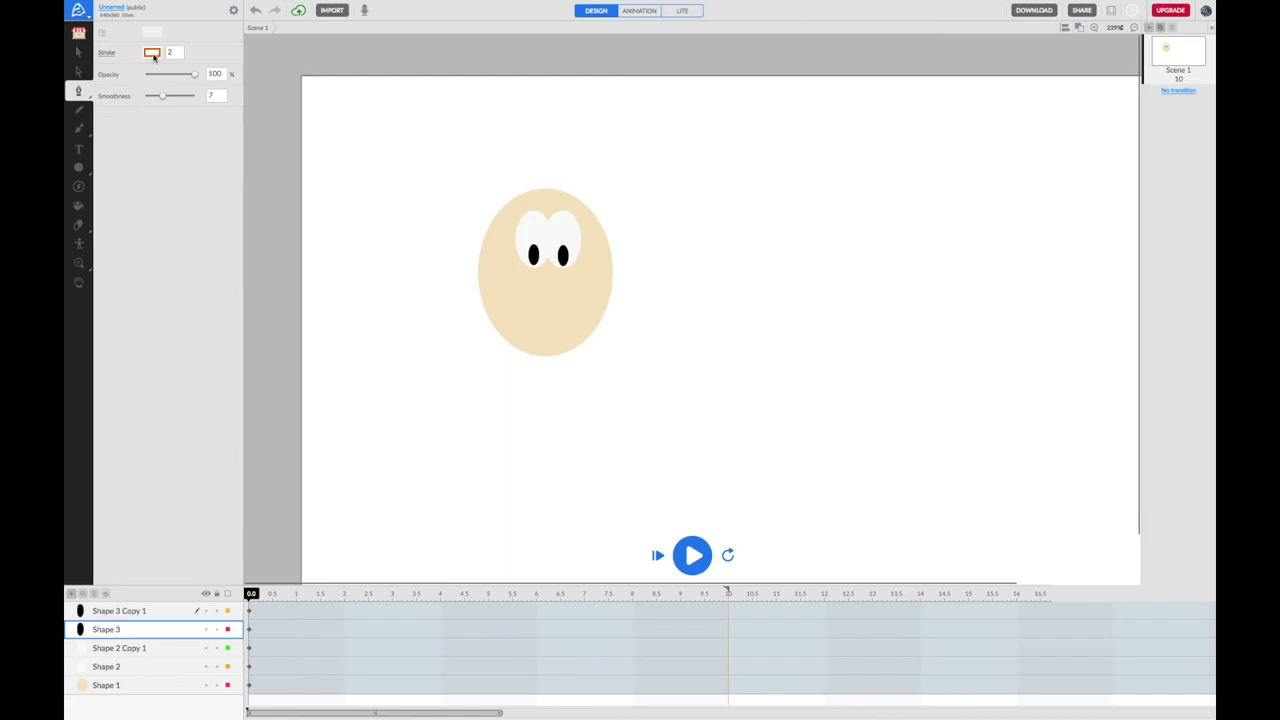
pyautogui.click(153, 57)
pyautogui.moveTo(125, 140); pyautogui.dragTo(91, 171)
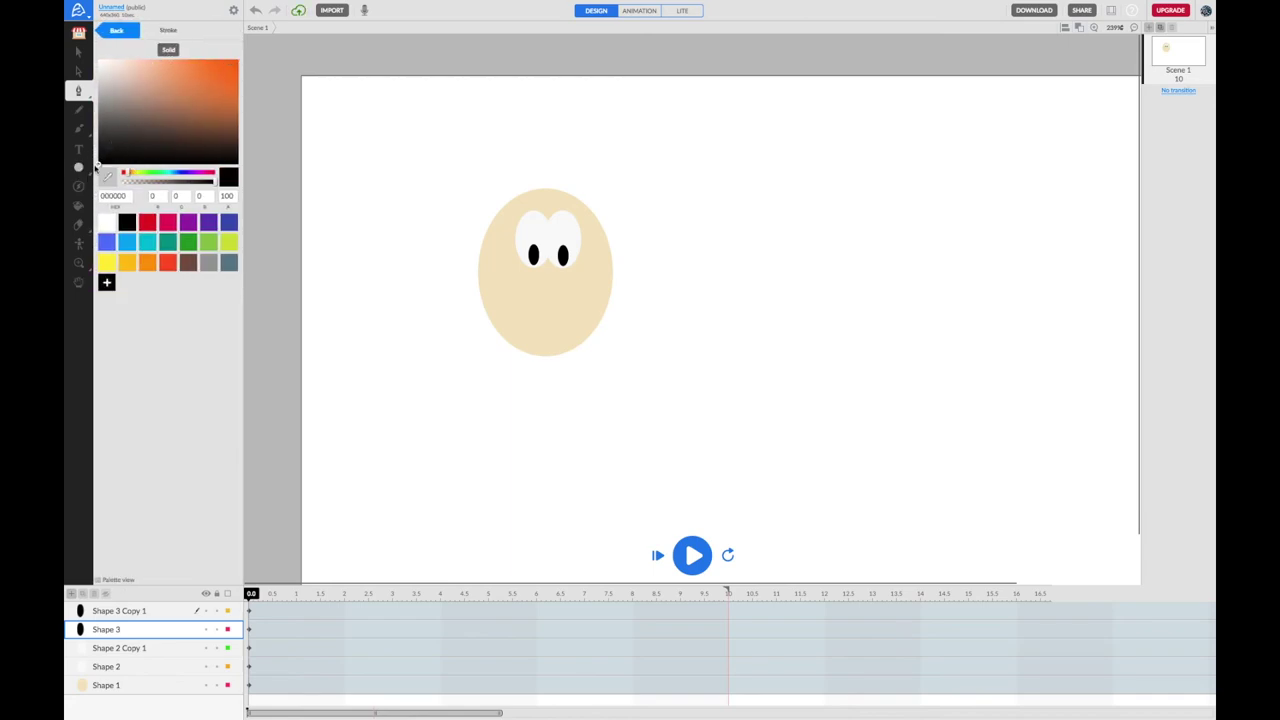
pyautogui.click(134, 32)
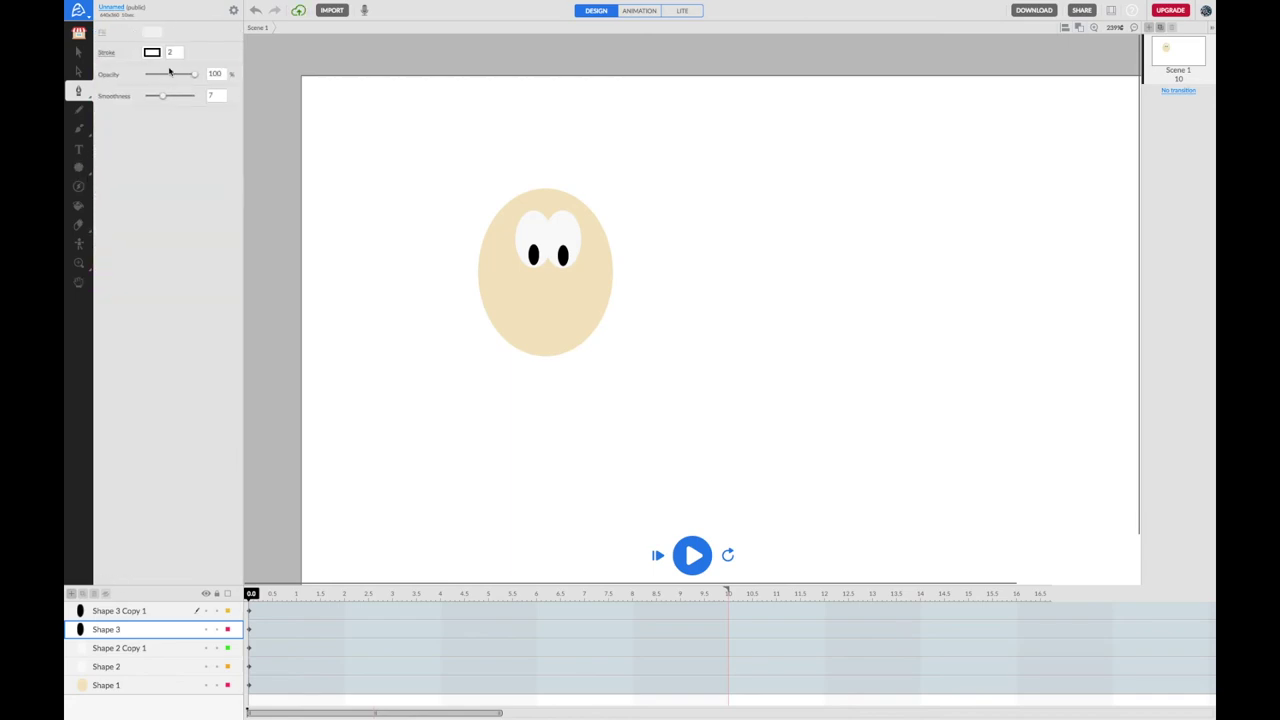
pyautogui.click(508, 304)
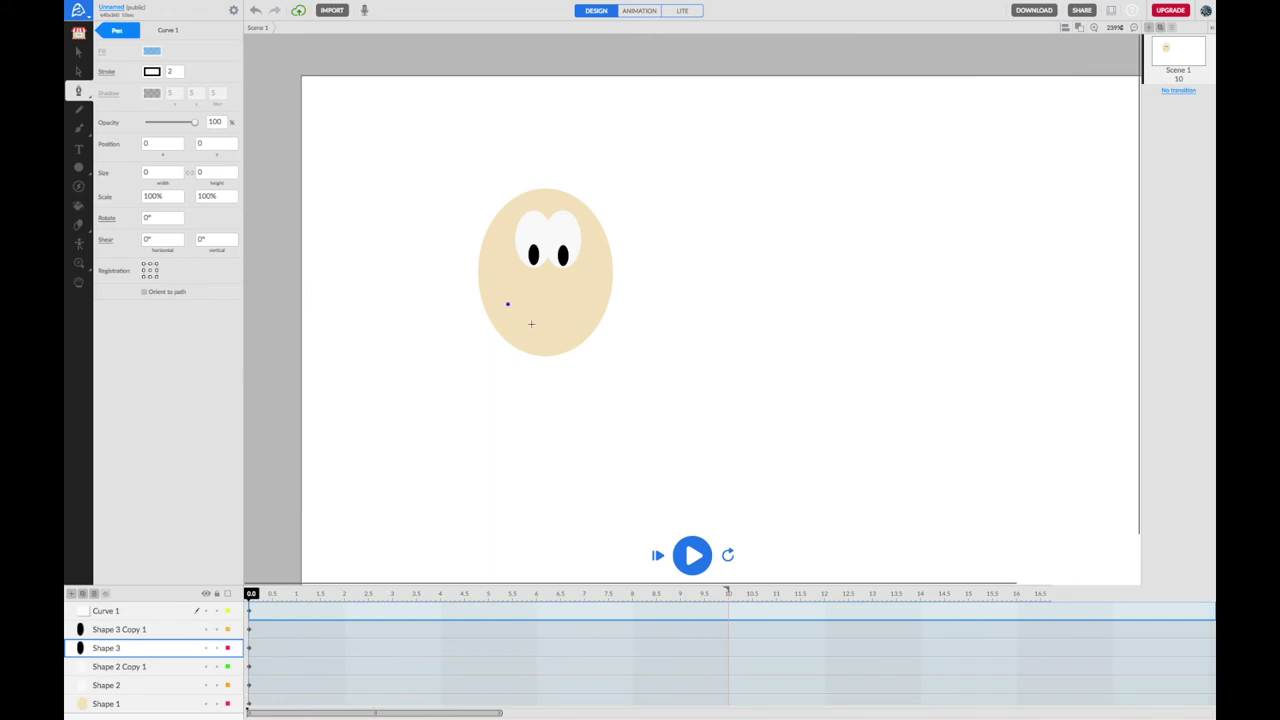
pyautogui.moveTo(533, 326); pyautogui.dragTo(551, 321)
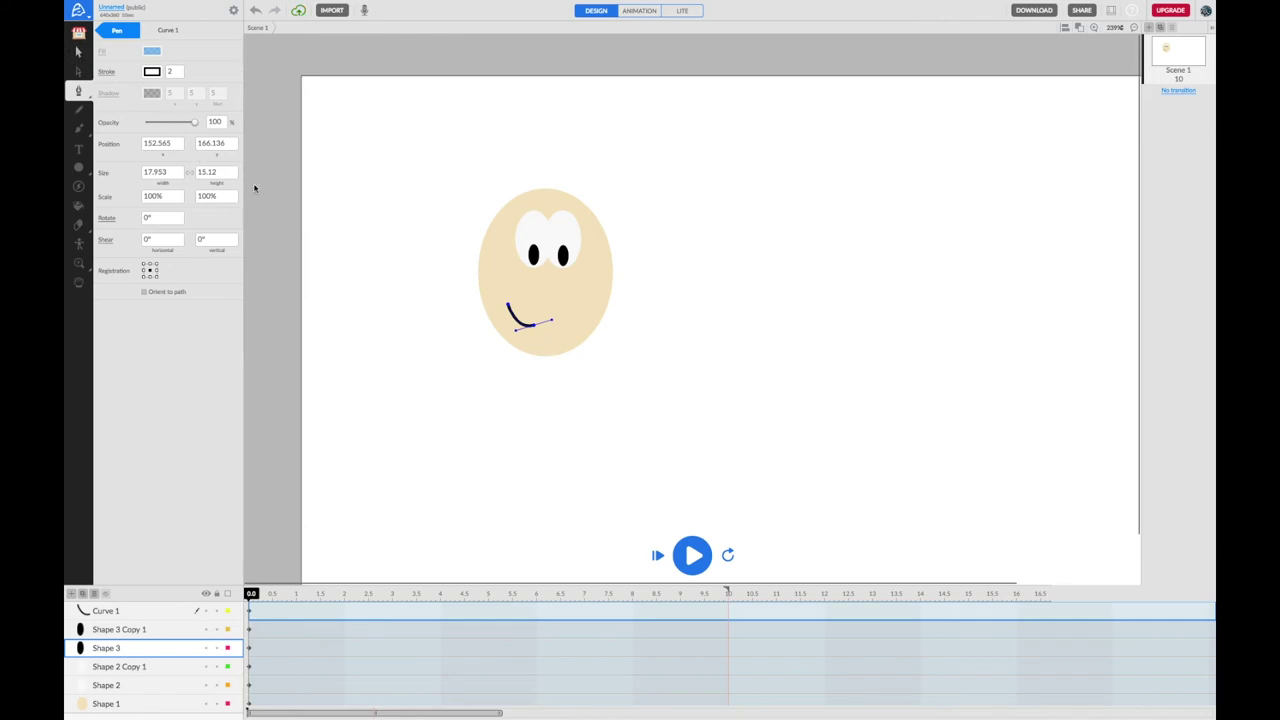
pyautogui.press('Escape')
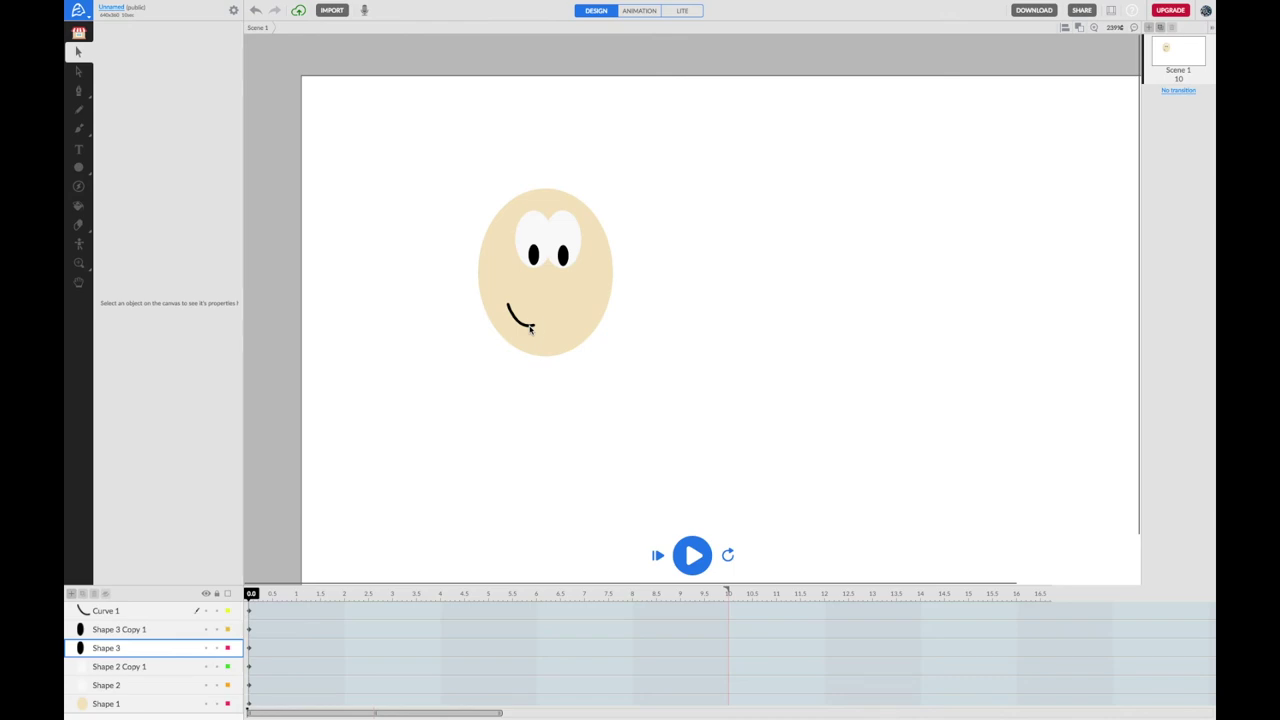
# Move the mouth curve to about X 155, Y 165.5 and reshape its end point and handle into a wider, deeper smile
pyautogui.click(530, 329)
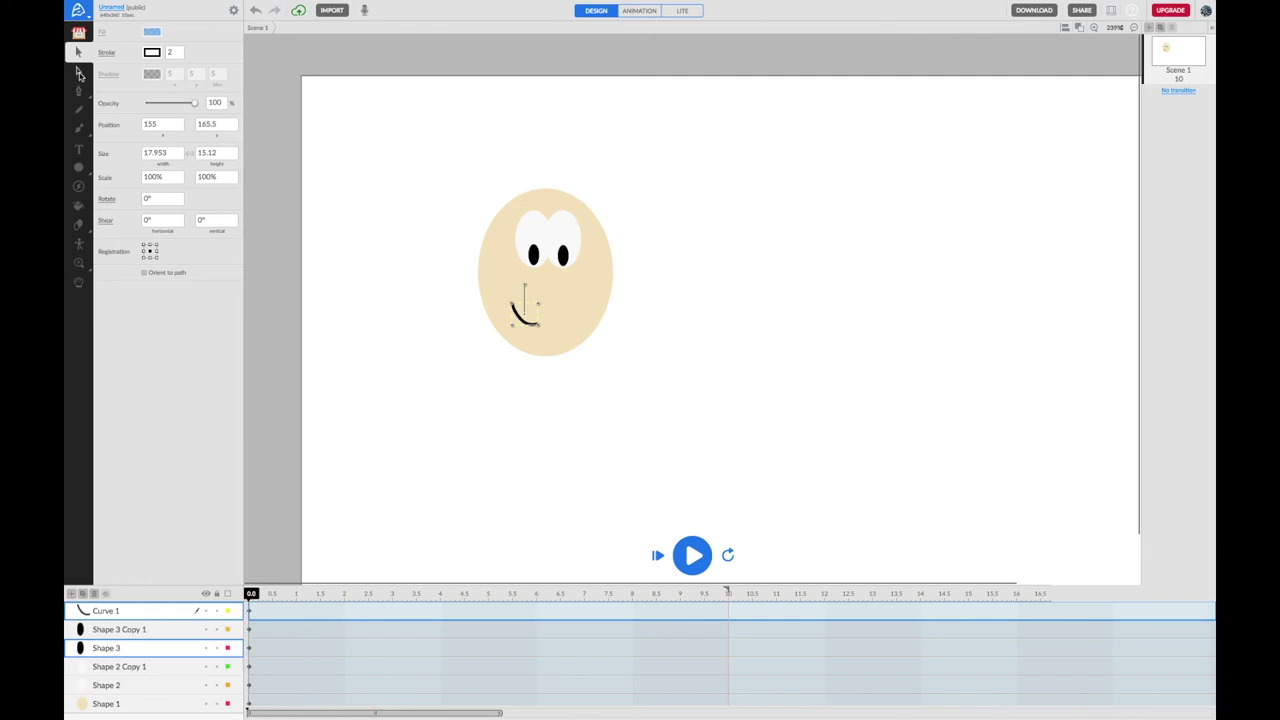
pyautogui.click(80, 75)
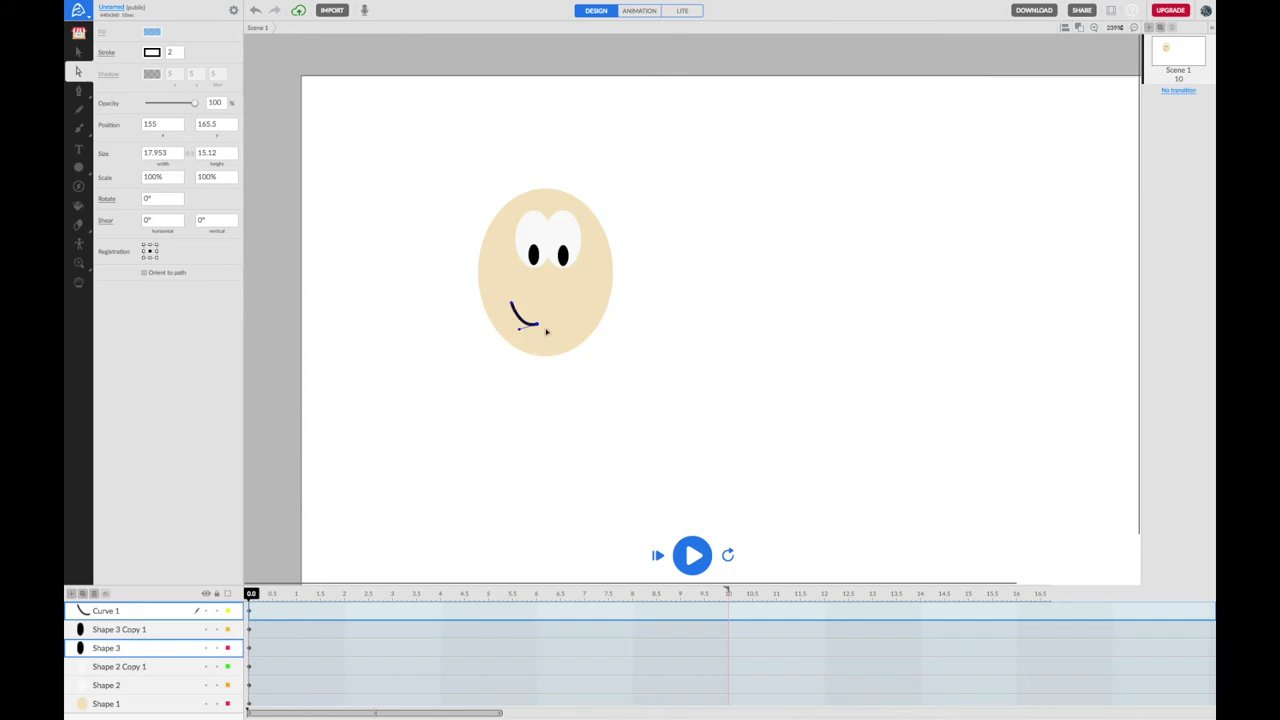
pyautogui.moveTo(537, 327); pyautogui.dragTo(512, 345)
pyautogui.click(546, 397)
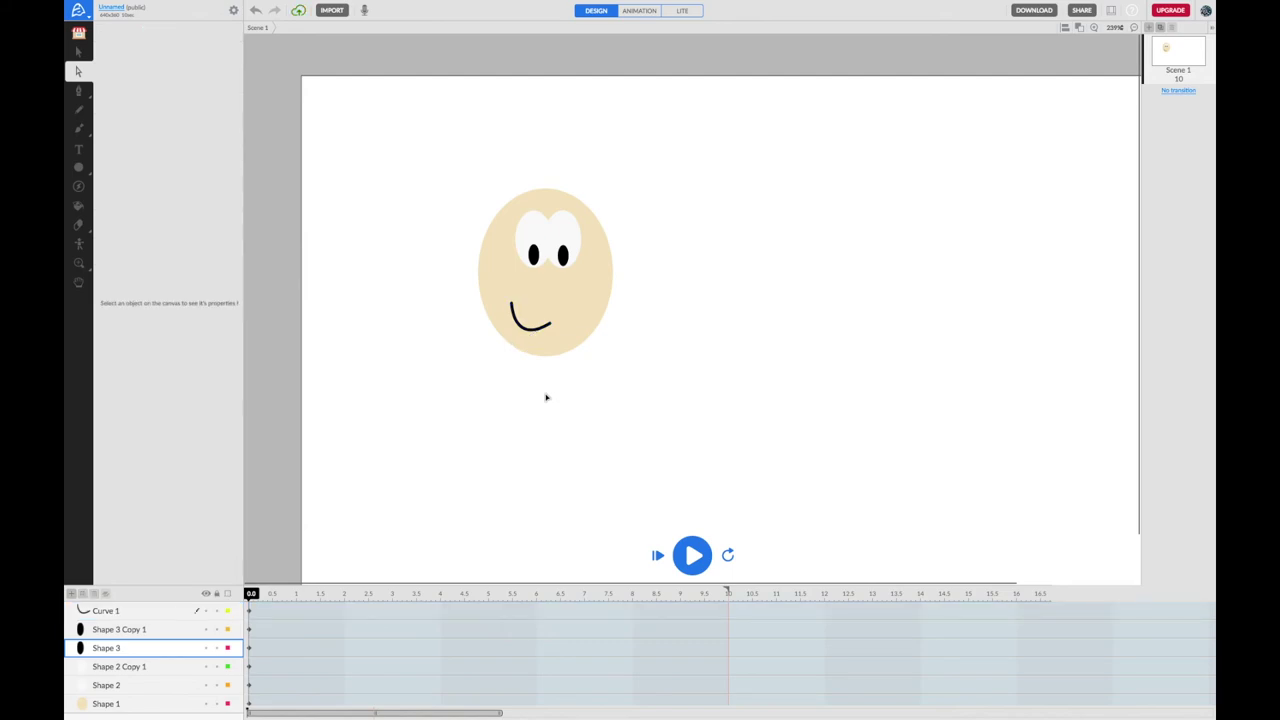
# Group all of the head, eye, pupil and mouth shapes into one layer and rename it Head
pyautogui.click(79, 52)
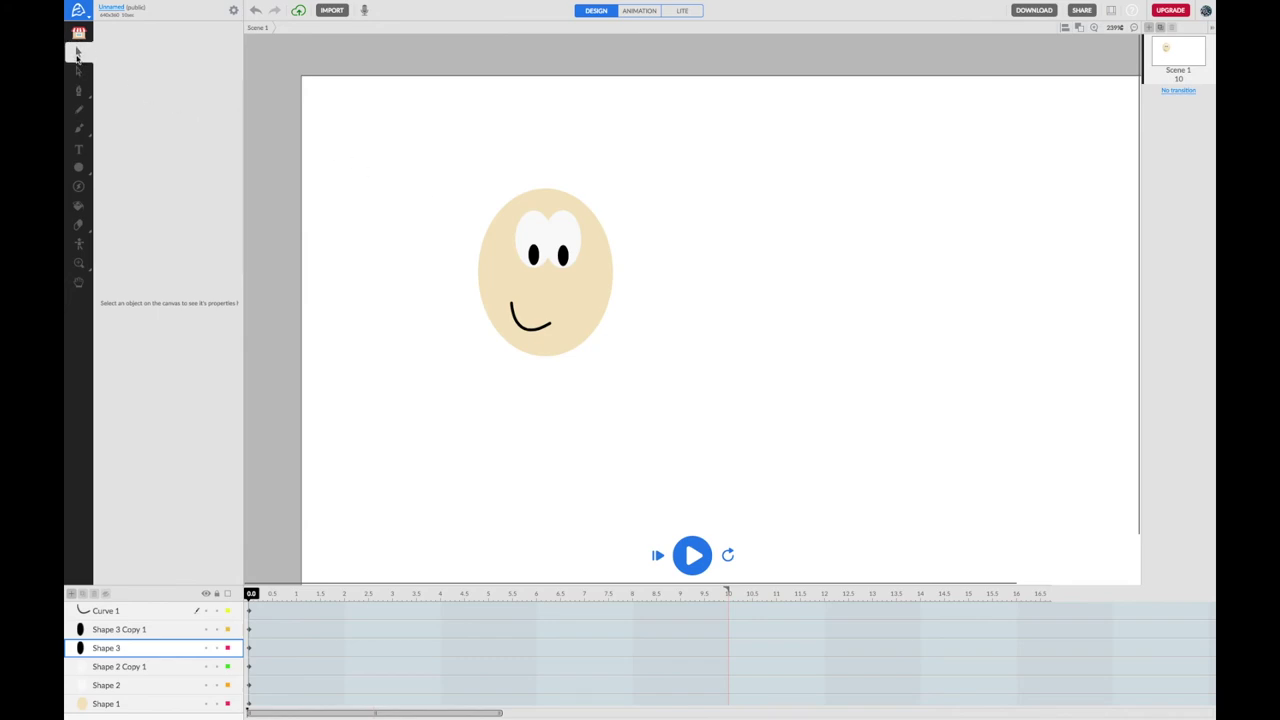
pyautogui.moveTo(405, 139); pyautogui.dragTo(648, 398)
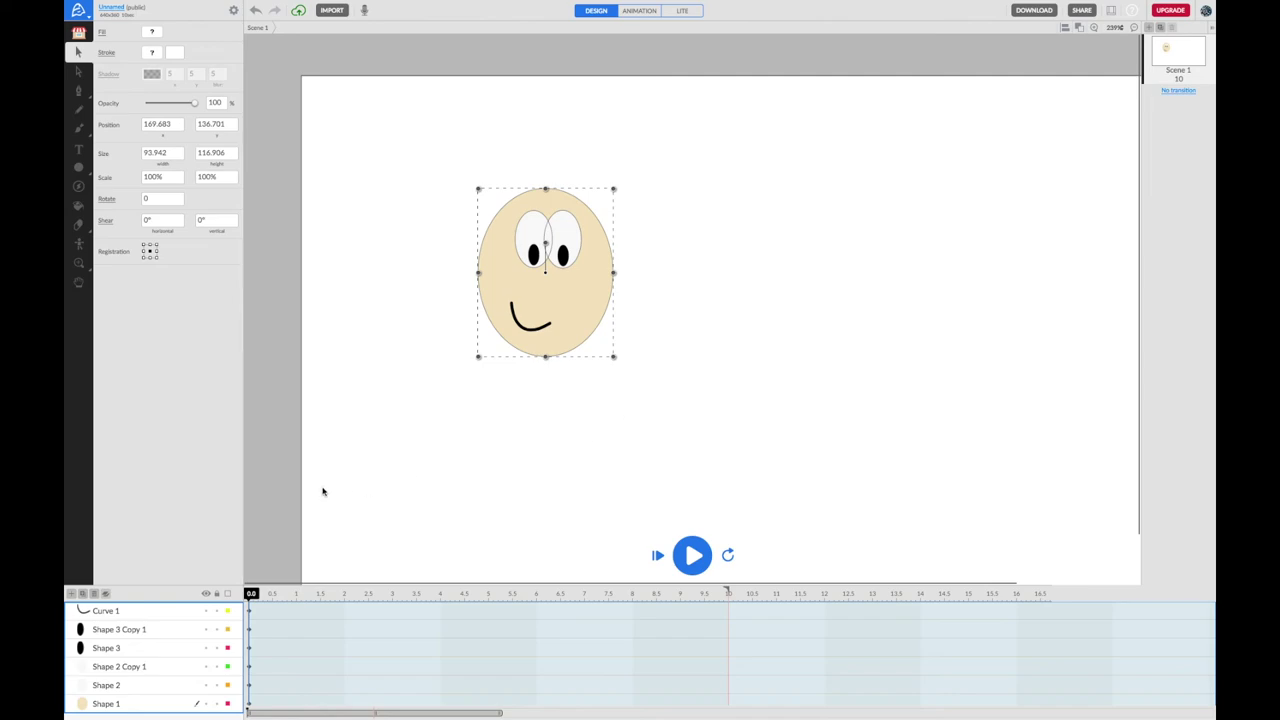
pyautogui.click(107, 595)
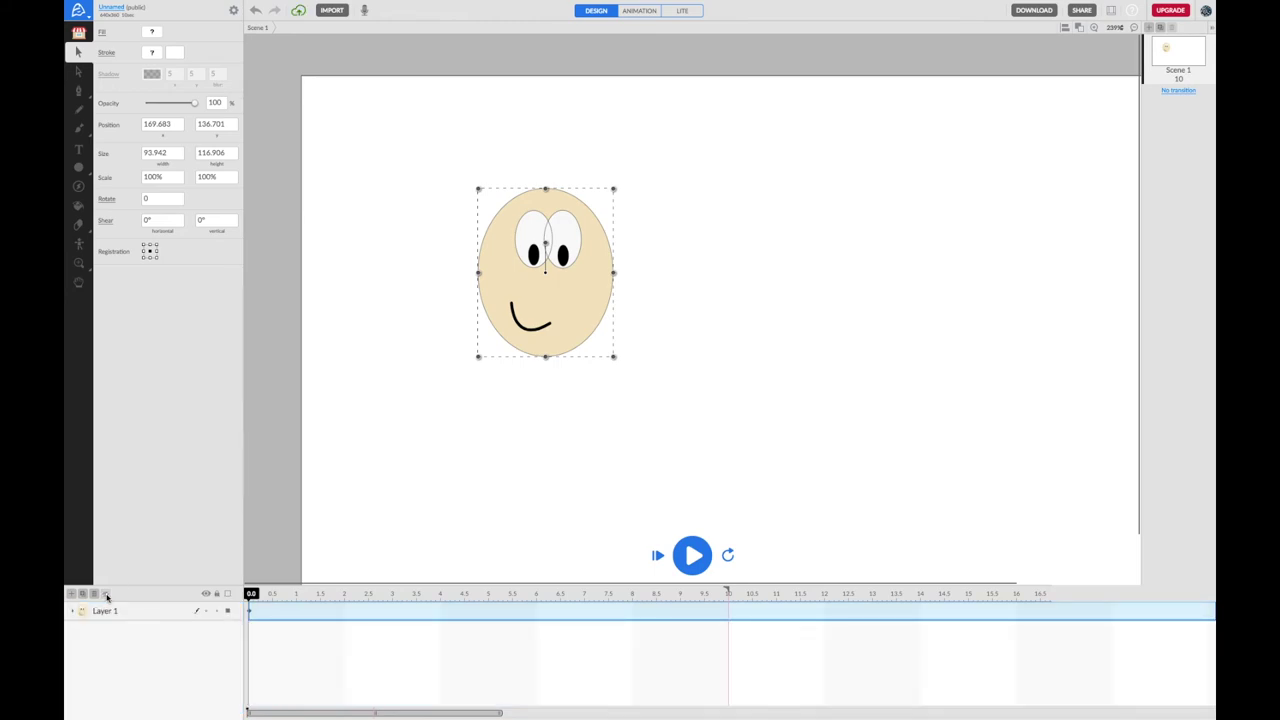
pyautogui.doubleClick(105, 611)
pyautogui.write('Head')
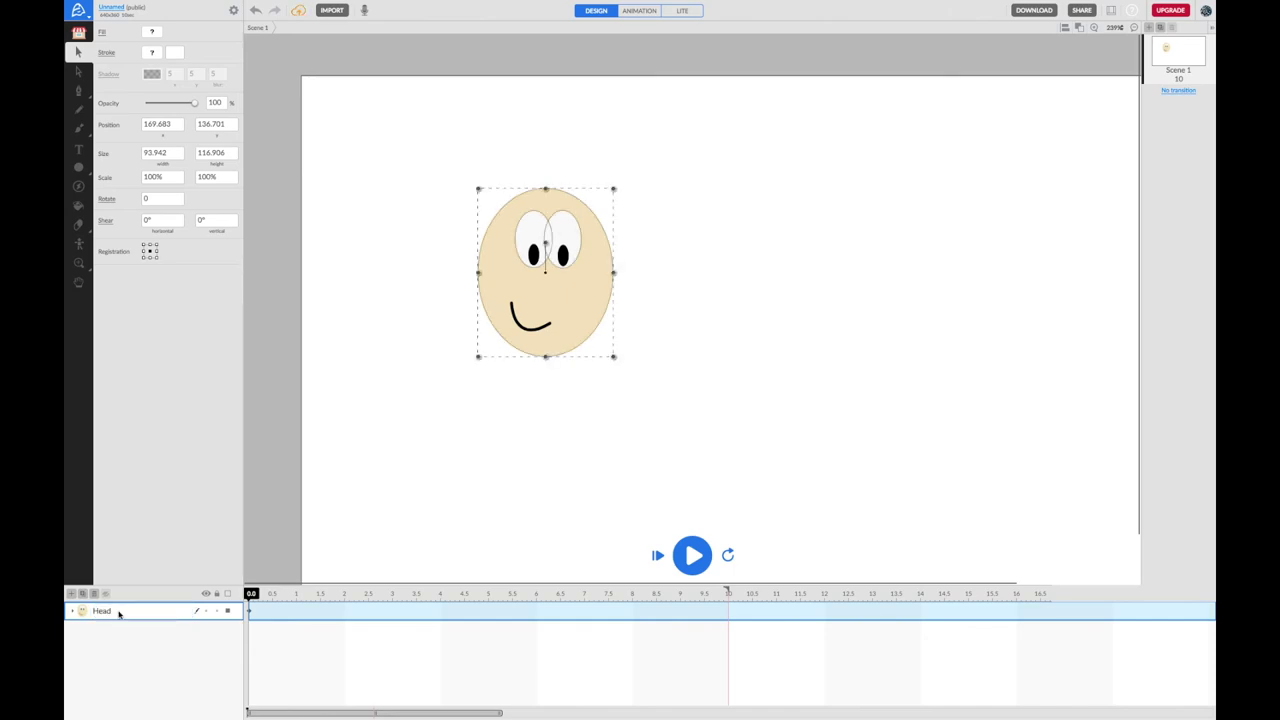
pyautogui.click(447, 447)
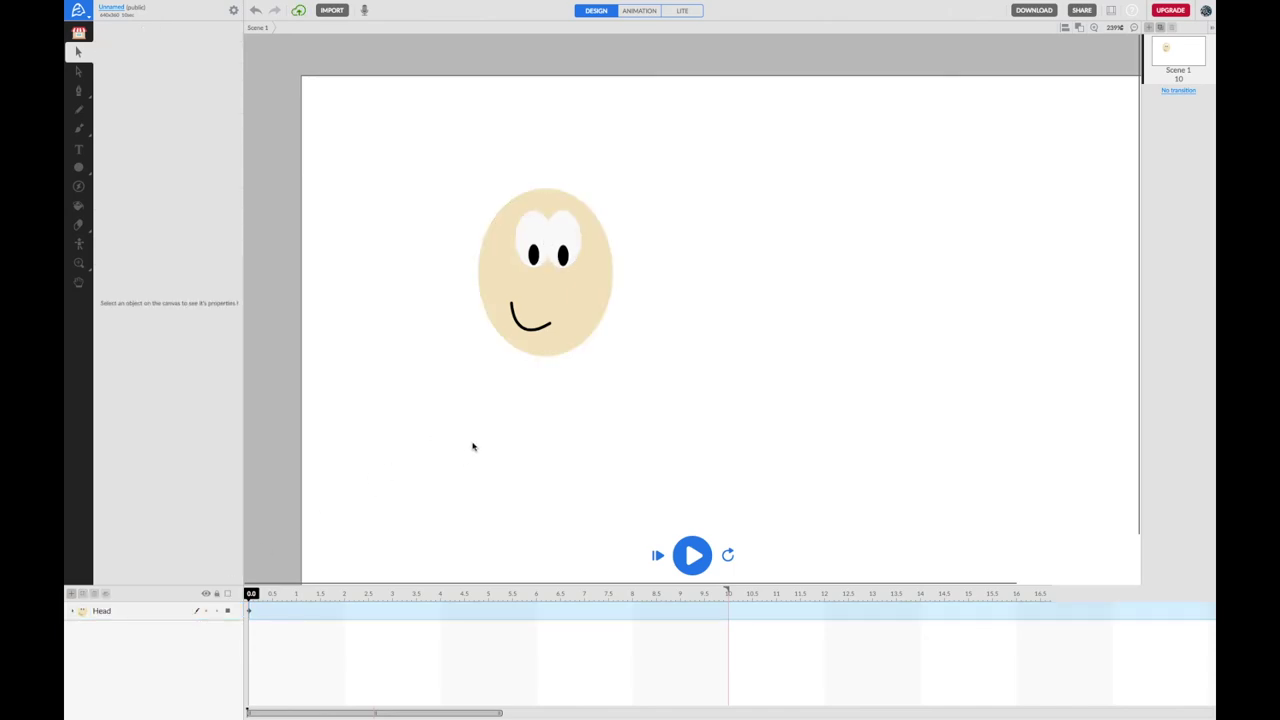
# Draw a blue 3F51B5 ellipse body about 73 wide and 111 high and position it below the head at about X 166.5, Y 239
pyautogui.click(80, 170)
pyautogui.click(151, 33)
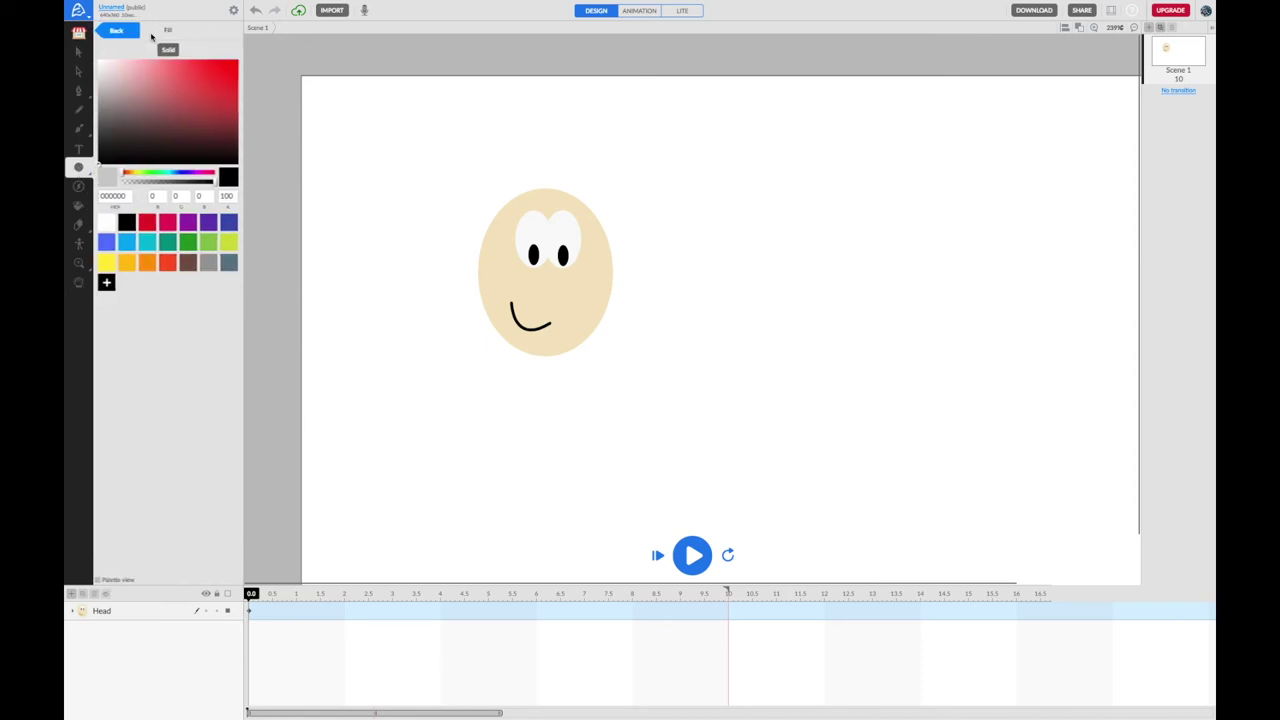
pyautogui.click(233, 226)
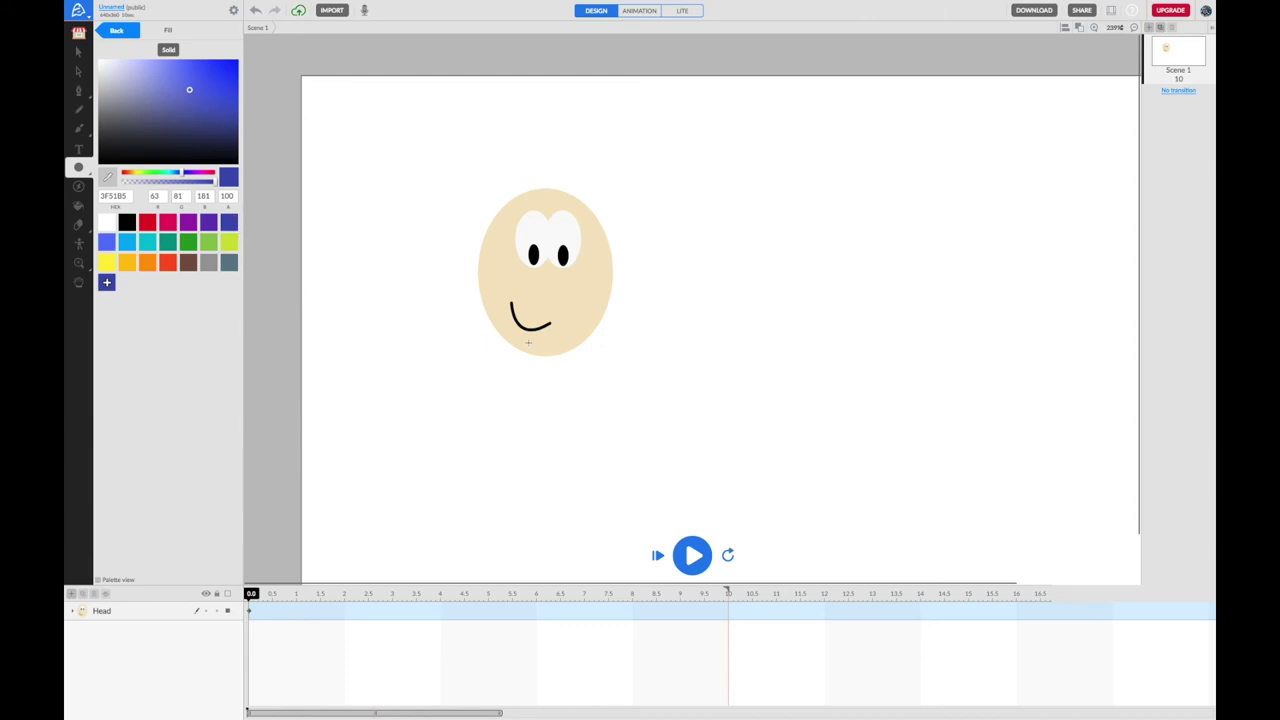
pyautogui.moveTo(491, 330); pyautogui.dragTo(594, 490)
pyautogui.moveTo(556, 441); pyautogui.dragTo(551, 450)
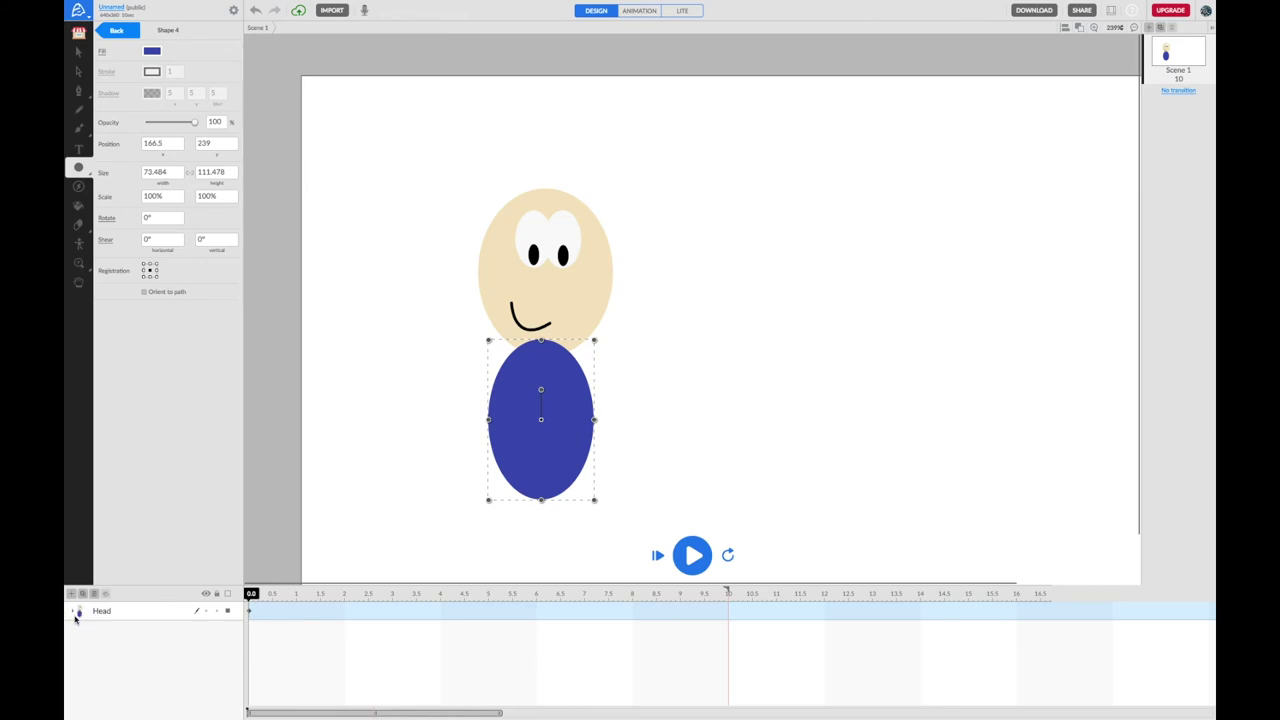
# Move the blue body ellipse out of the Head layer and place it directly below that layer in the stack
pyautogui.click(75, 614)
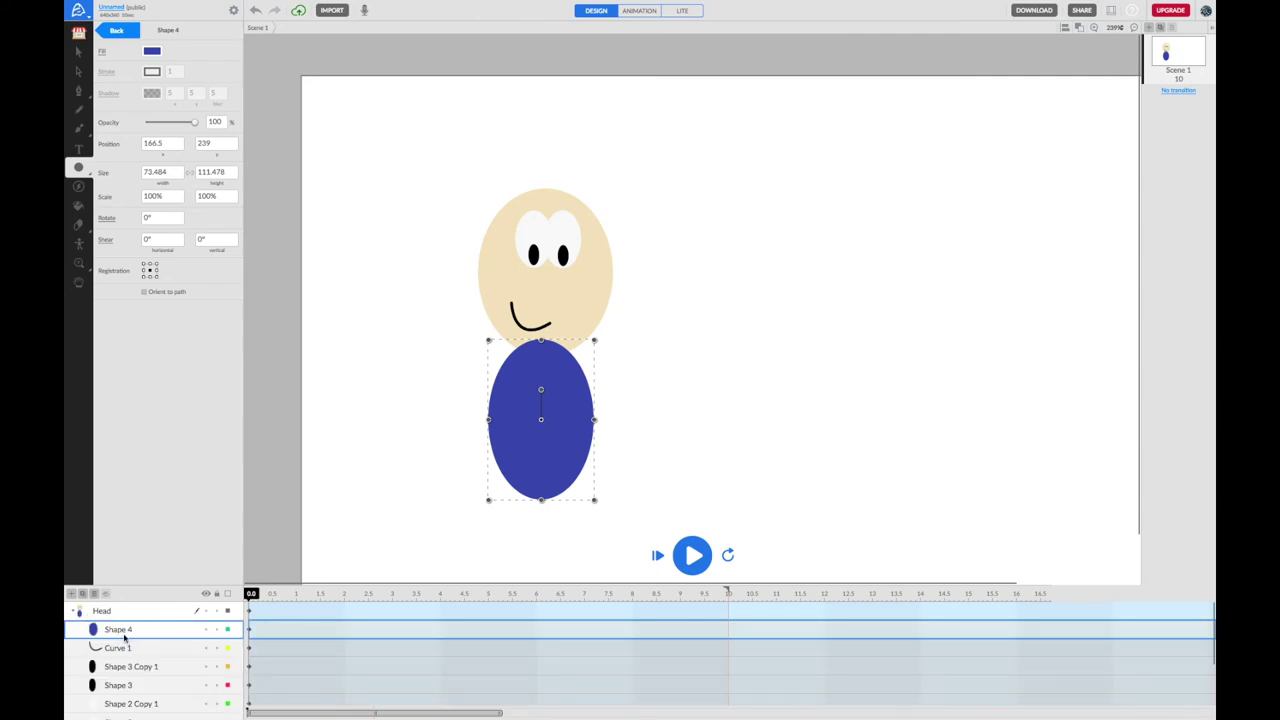
pyautogui.scroll(-2, 123, 634)
pyautogui.scroll(2, 123, 630)
pyautogui.moveTo(125, 622); pyautogui.dragTo(124, 695)
pyautogui.scroll(-2, 129, 663)
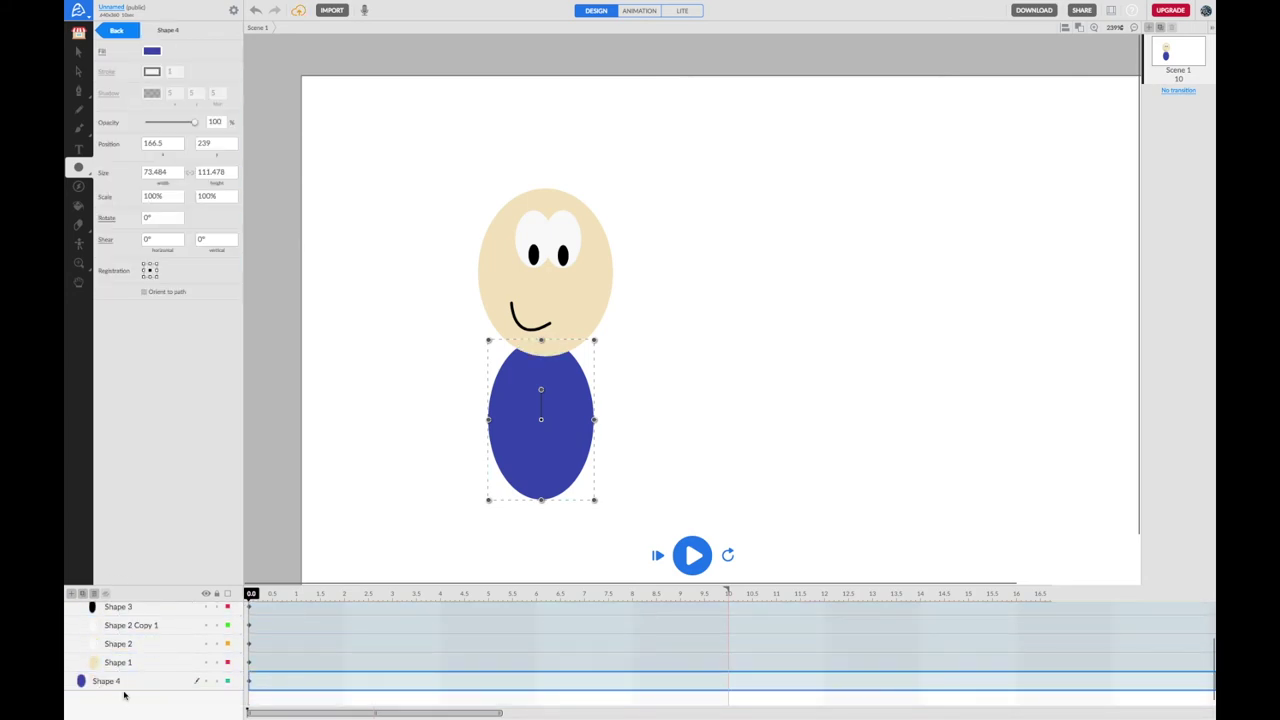
pyautogui.scroll(3, 110, 688)
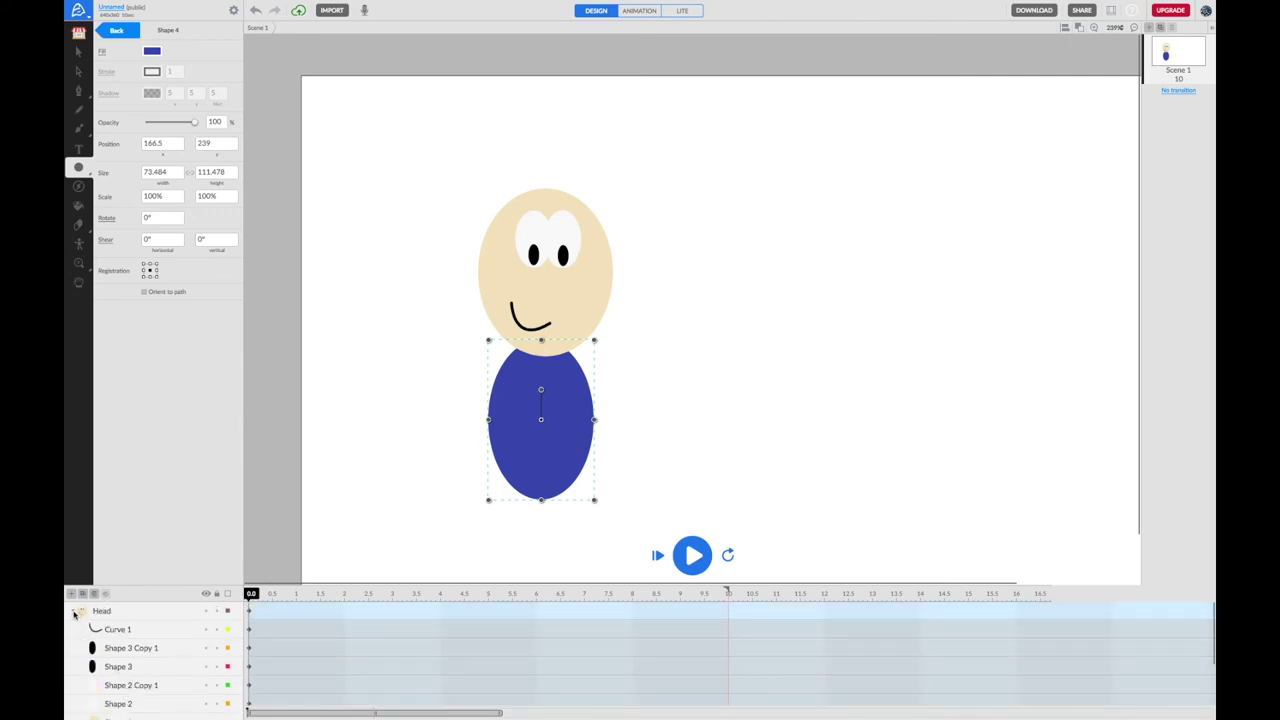
pyautogui.click(74, 614)
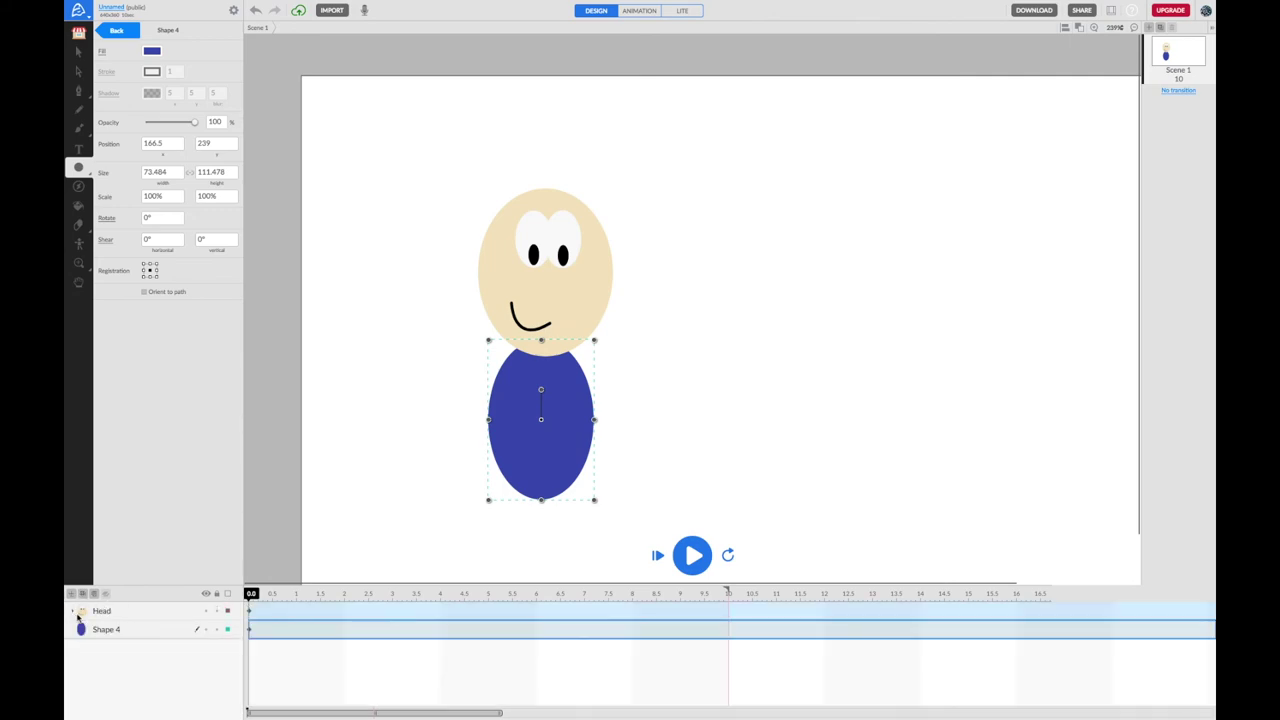
# Rename the blue body ellipse's layer Body
pyautogui.click(139, 614)
pyautogui.click(137, 632)
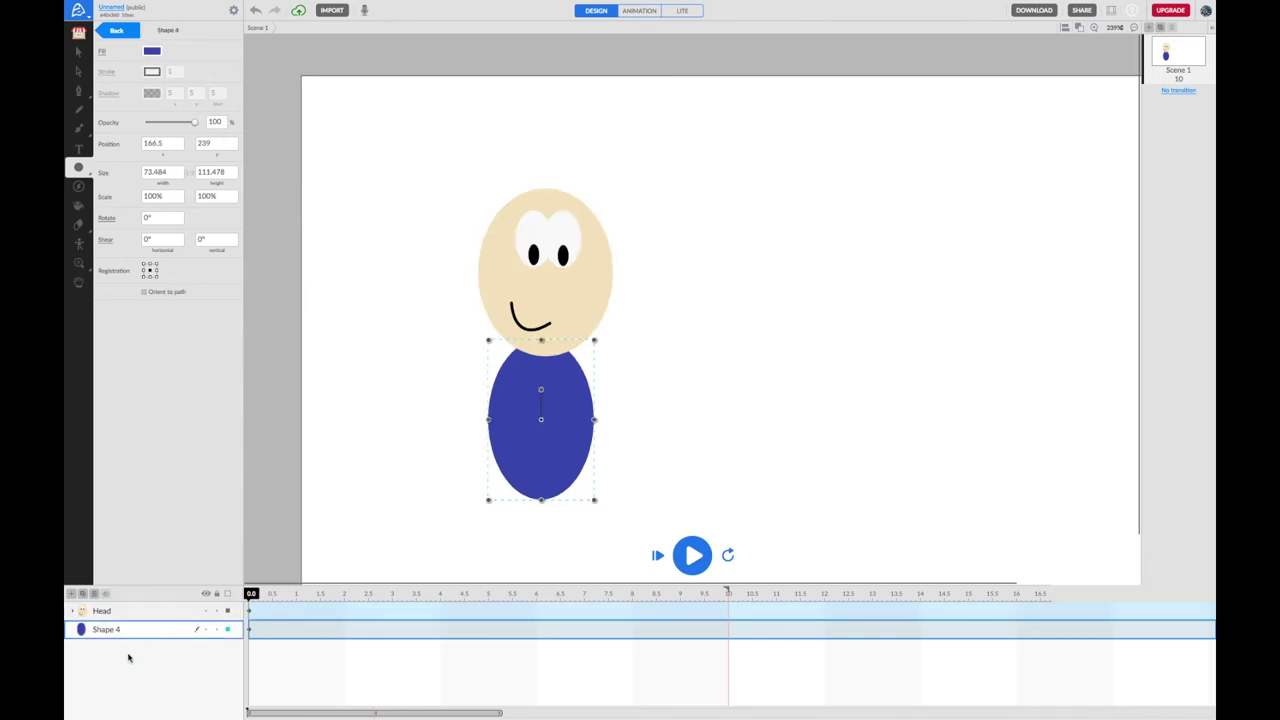
pyautogui.doubleClick(116, 630)
pyautogui.write('Body')
pyautogui.press('Return')
pyautogui.click(451, 465)
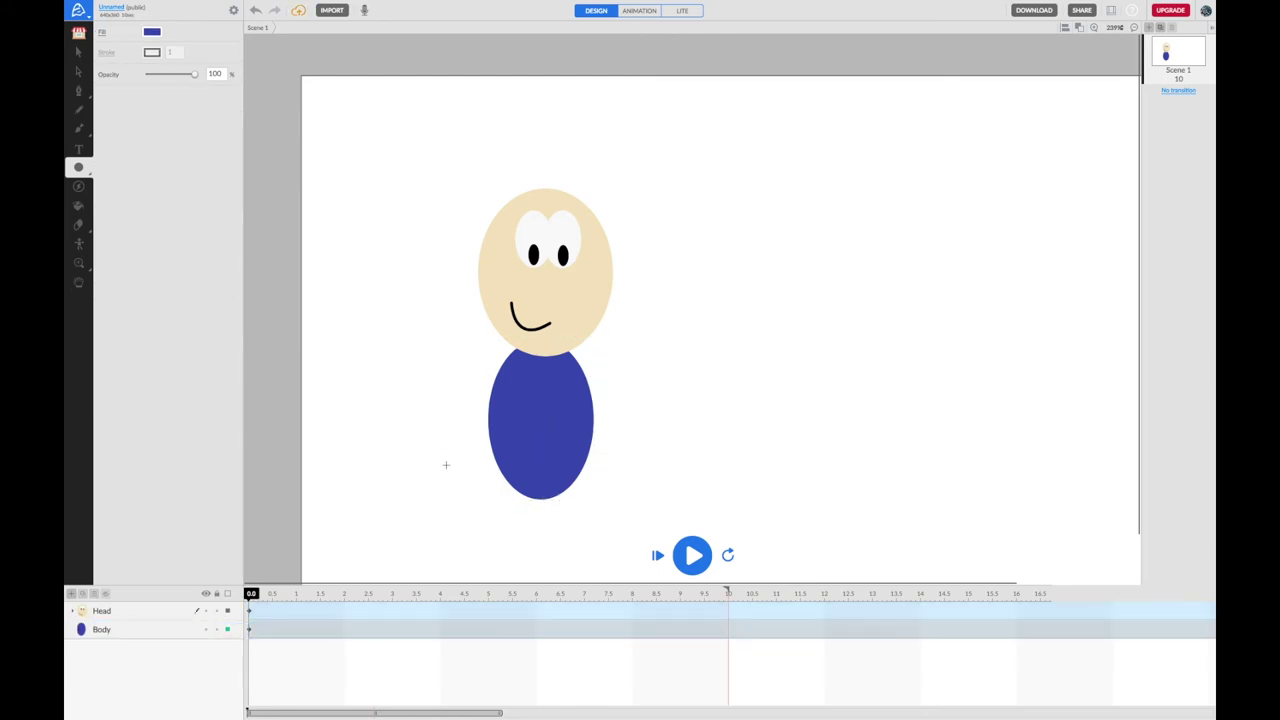
# Draw a blue ellipse arm about 20 wide and 52 high on the body's left side, rotated 14° at about X 128.5, Y 229
pyautogui.scroll(-2, 443, 463)
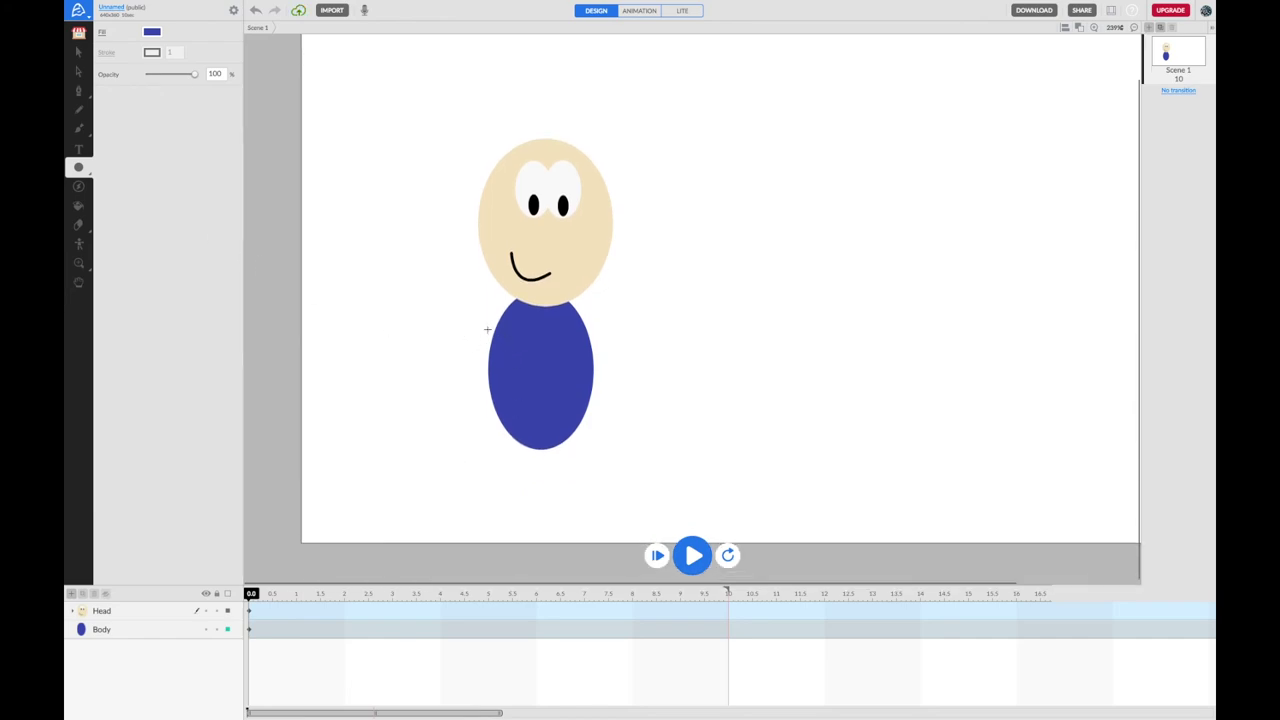
pyautogui.moveTo(463, 317); pyautogui.dragTo(492, 392)
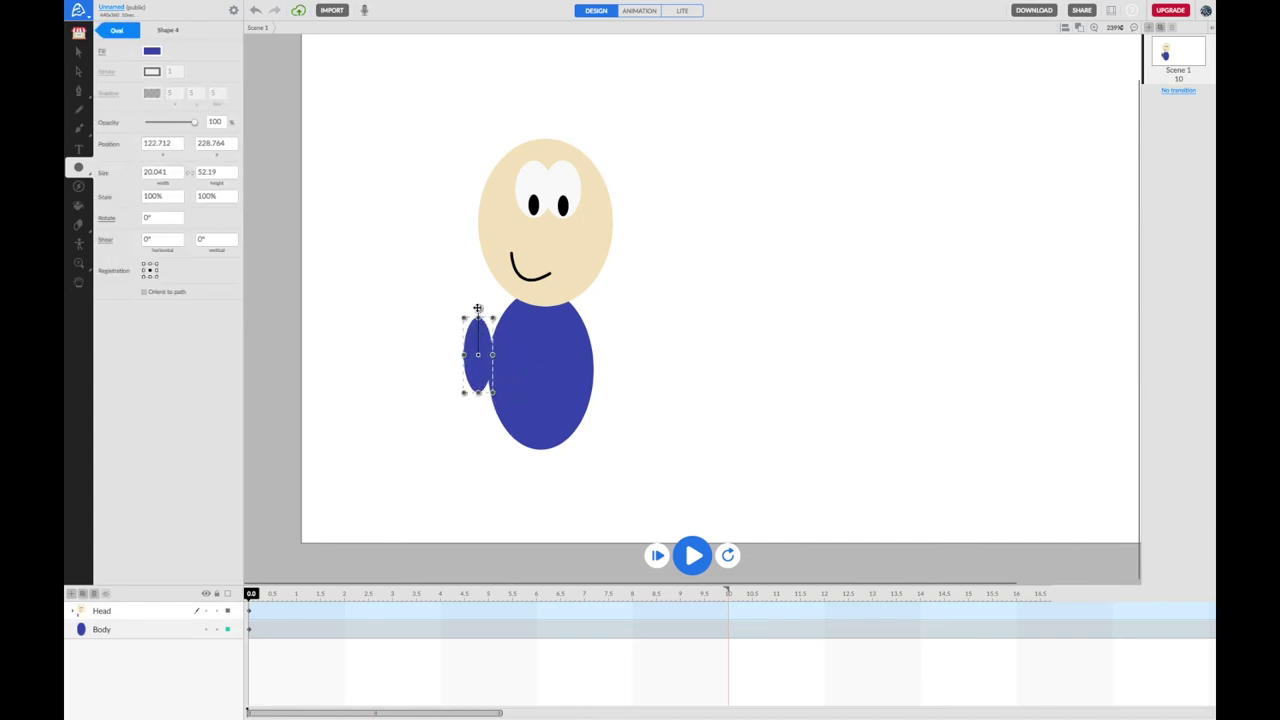
pyautogui.moveTo(478, 309); pyautogui.dragTo(489, 311)
pyautogui.moveTo(475, 376); pyautogui.dragTo(483, 376)
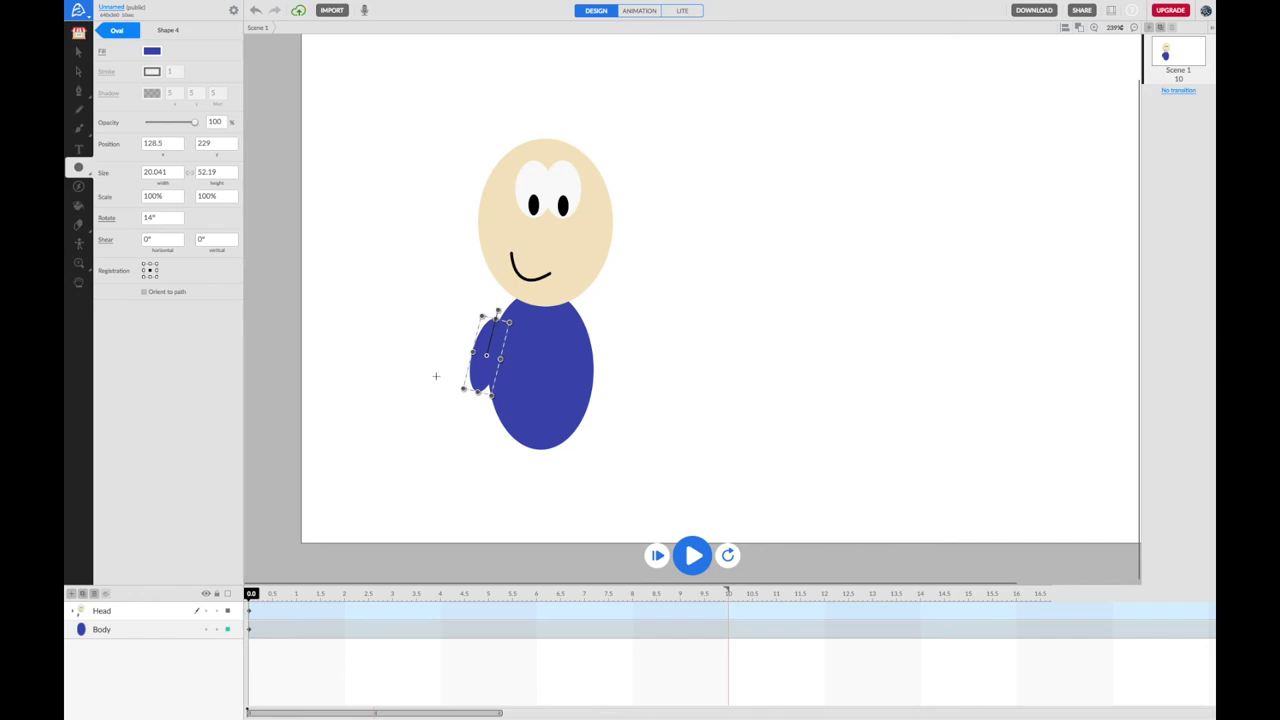
# Duplicate the left arm, move the copy against the body's right side and tilt it the opposite way
pyautogui.hotkey('ctrl', 'd')
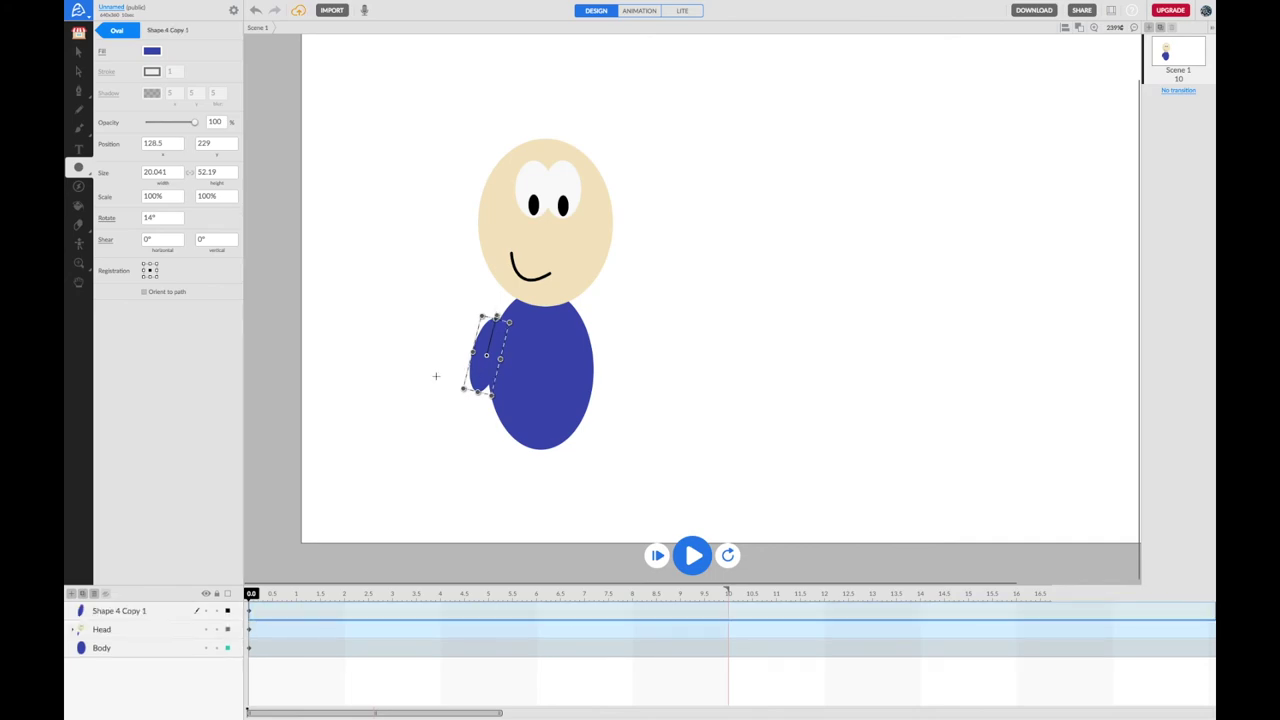
pyautogui.moveTo(484, 380); pyautogui.dragTo(622, 383)
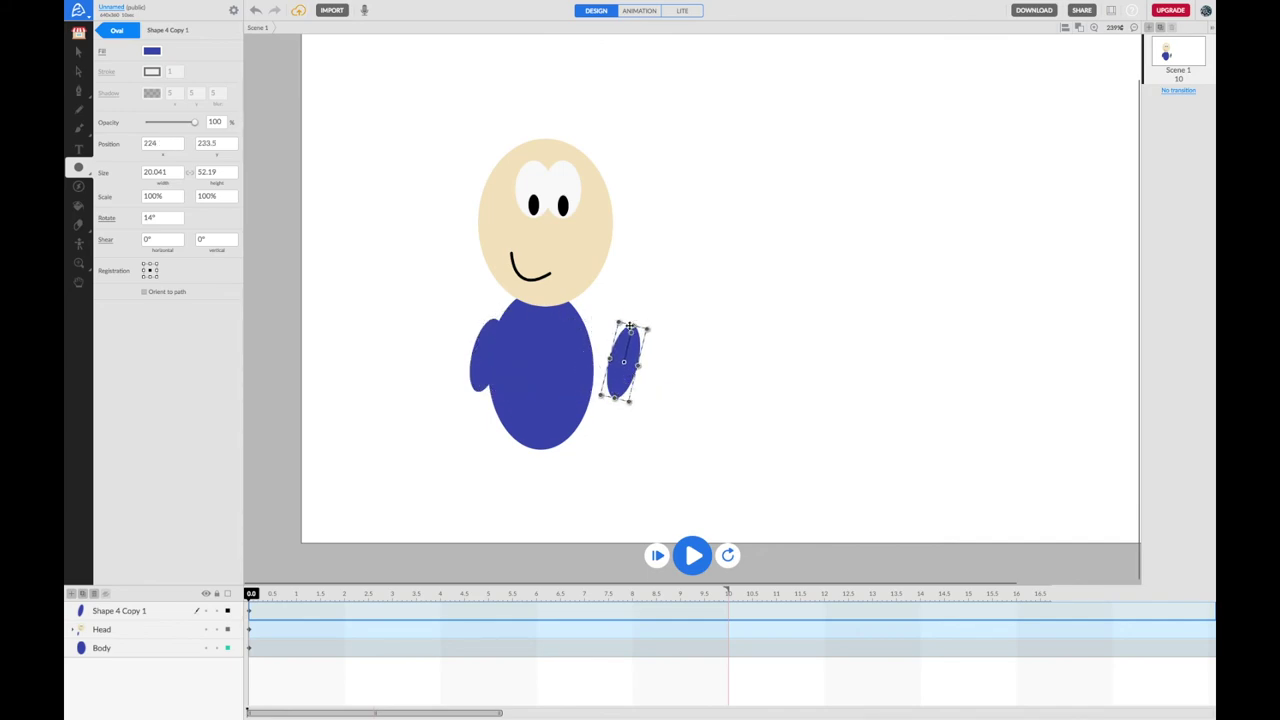
pyautogui.moveTo(635, 315); pyautogui.dragTo(614, 320)
pyautogui.moveTo(628, 384); pyautogui.dragTo(603, 382)
pyautogui.click(680, 340)
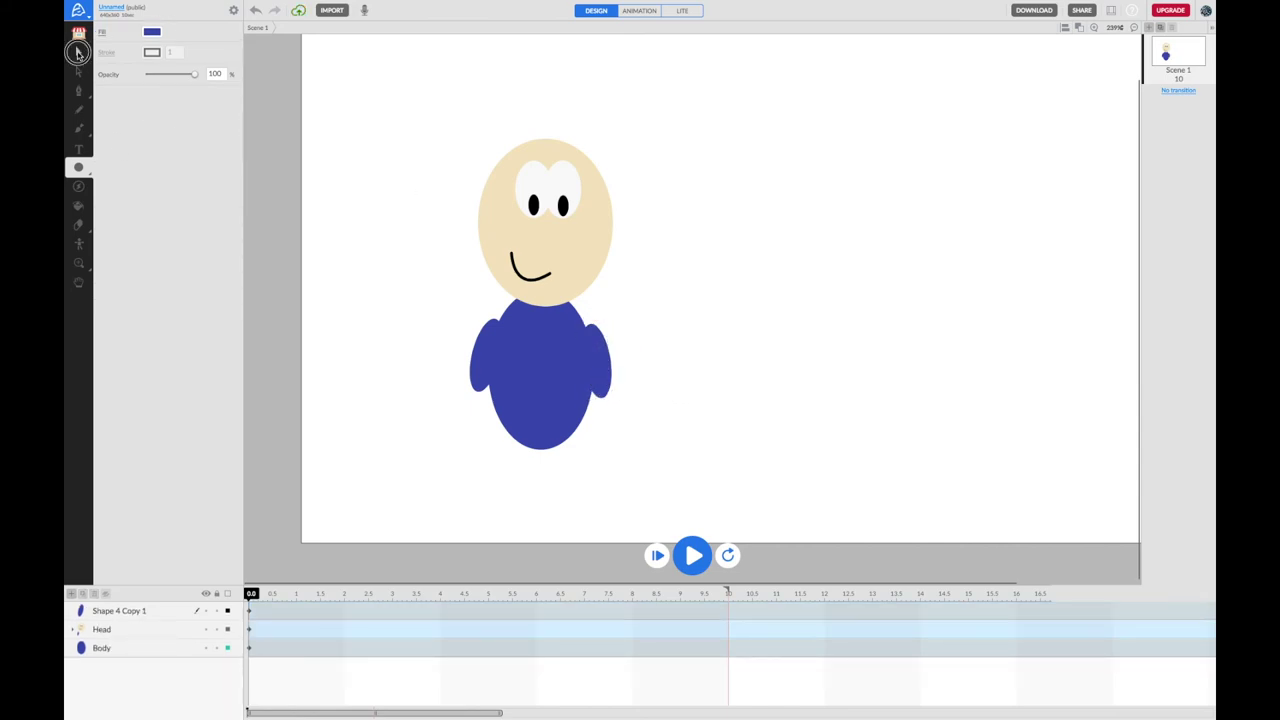
# Fine-tune both arms against the shoulders: right arm at -19°, about X 203, Y 229.5; left arm at 22°, about X 131.5, Y 226
pyautogui.click(78, 52)
pyautogui.click(598, 330)
pyautogui.moveTo(600, 323); pyautogui.dragTo(578, 324)
pyautogui.click(476, 345)
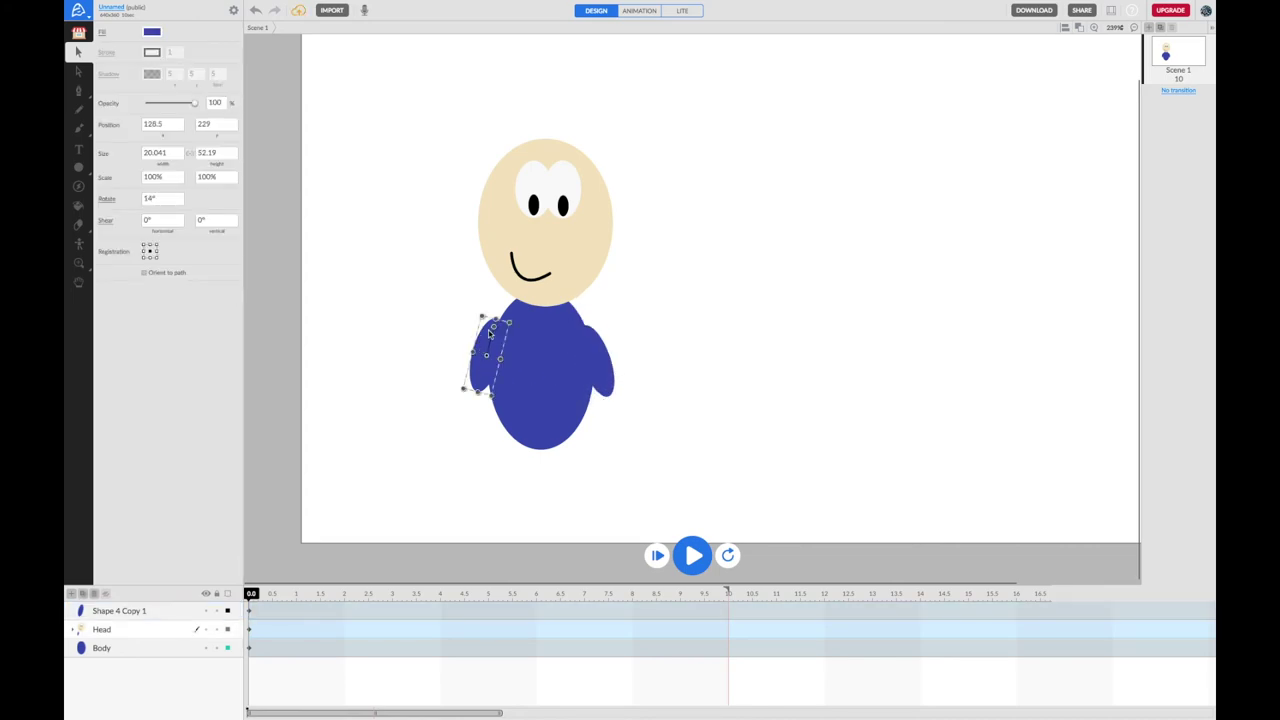
pyautogui.moveTo(502, 314); pyautogui.dragTo(505, 311)
pyautogui.moveTo(478, 376); pyautogui.dragTo(474, 371)
pyautogui.click(591, 372)
pyautogui.moveTo(594, 330); pyautogui.dragTo(640, 357)
pyautogui.click(641, 437)
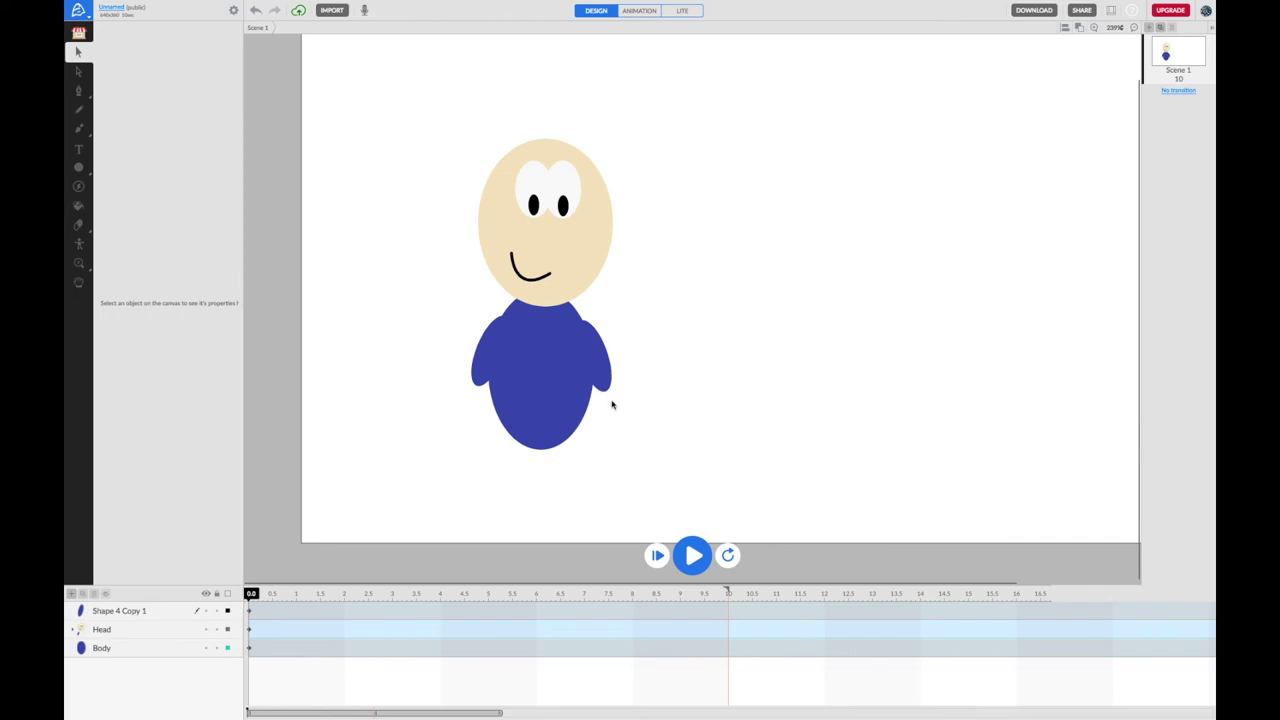
# Move the left arm shape out of the Head layer and place it directly above that layer
pyautogui.click(122, 612)
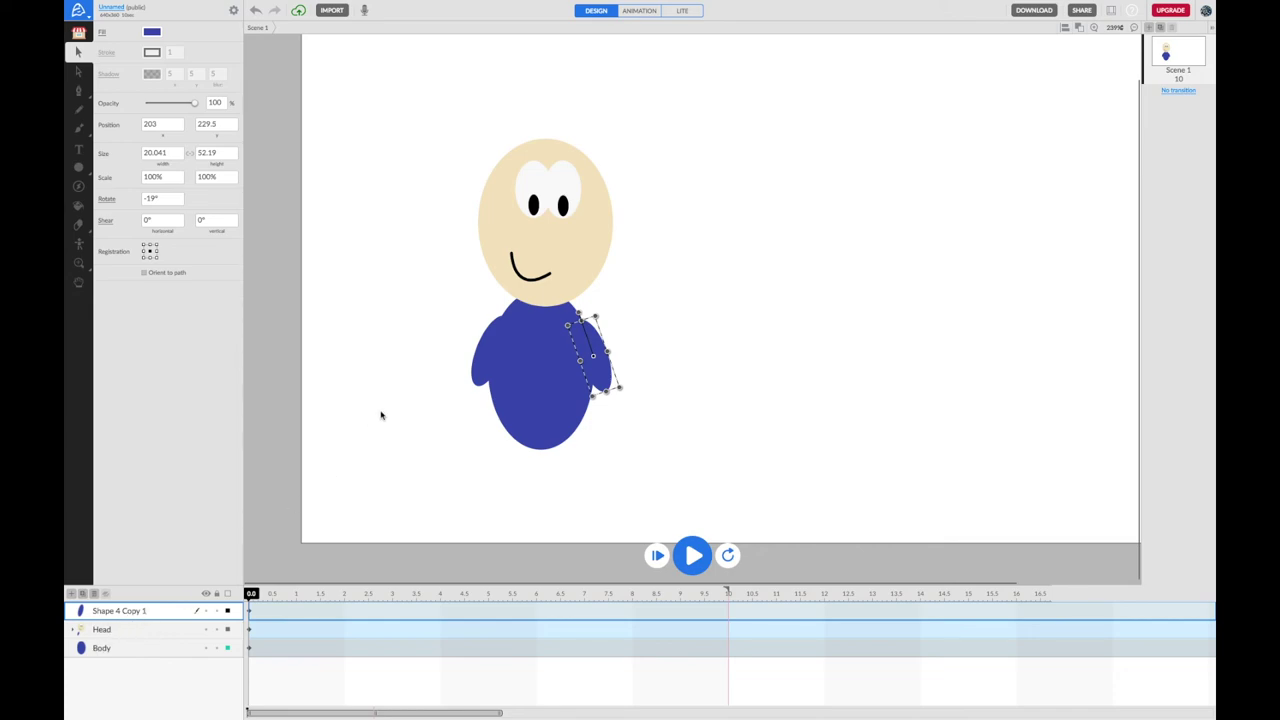
pyautogui.click(477, 363)
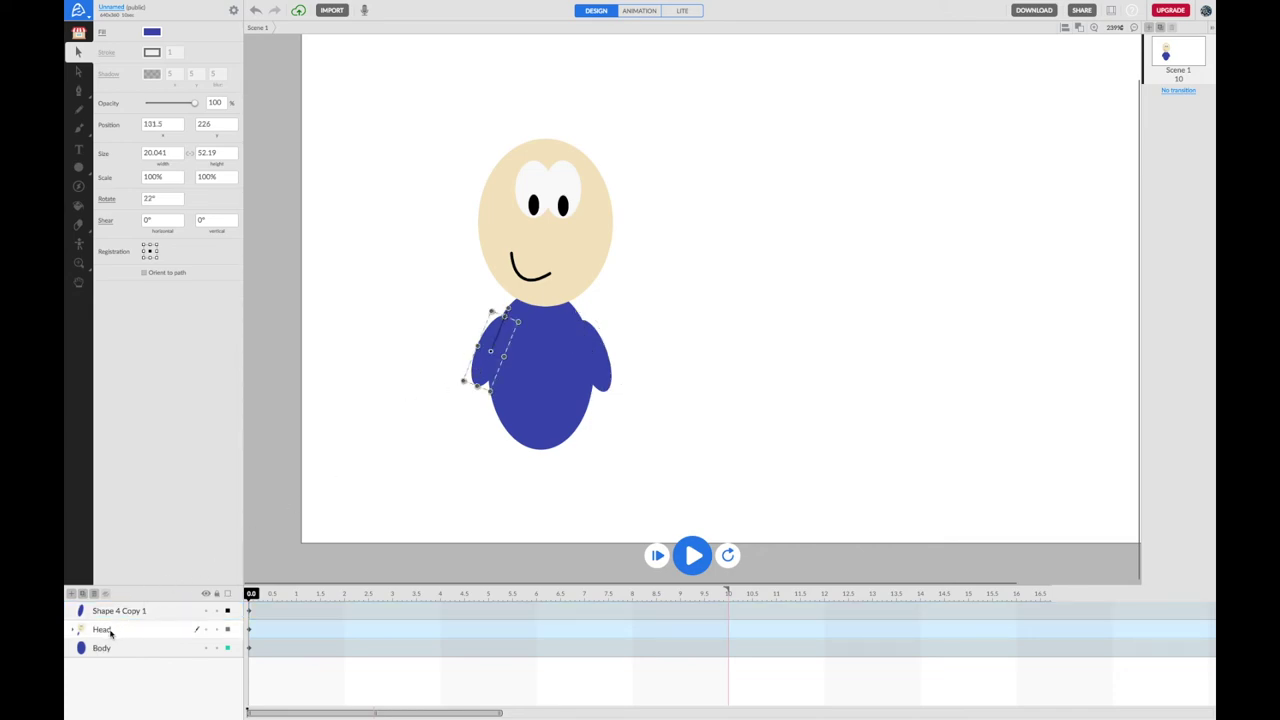
pyautogui.click(74, 630)
pyautogui.moveTo(155, 643); pyautogui.dragTo(94, 617)
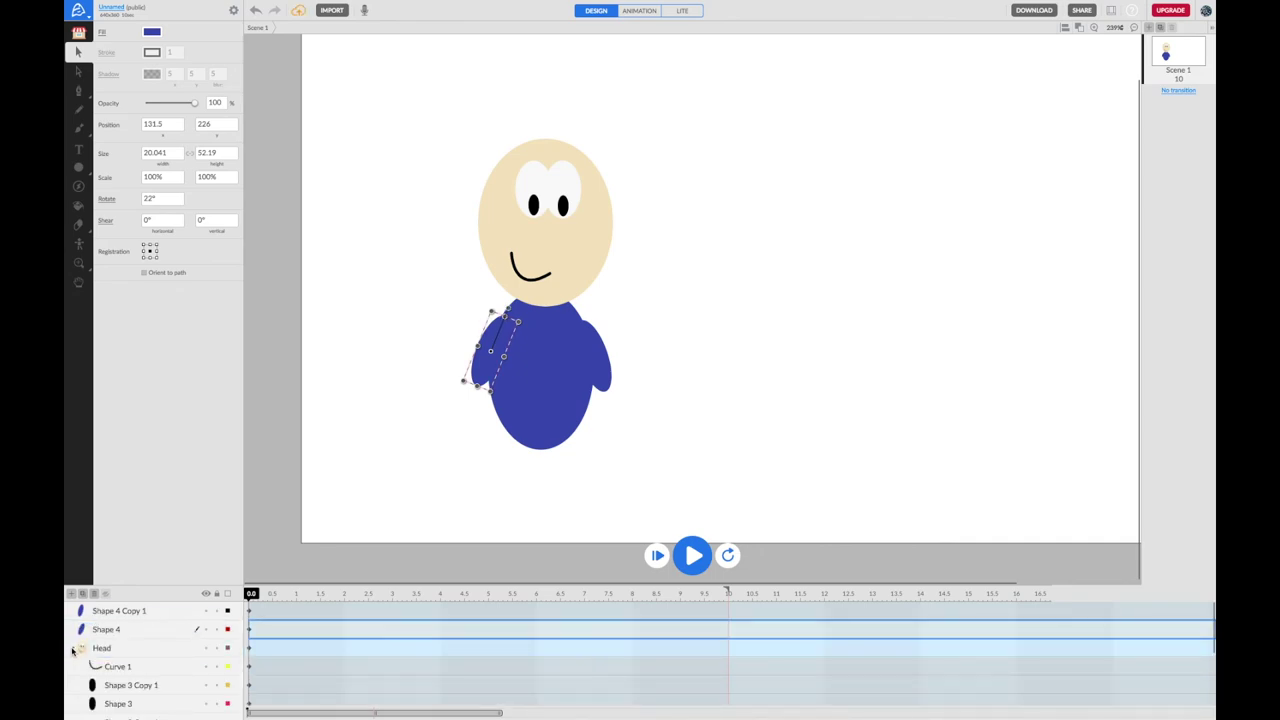
pyautogui.click(73, 649)
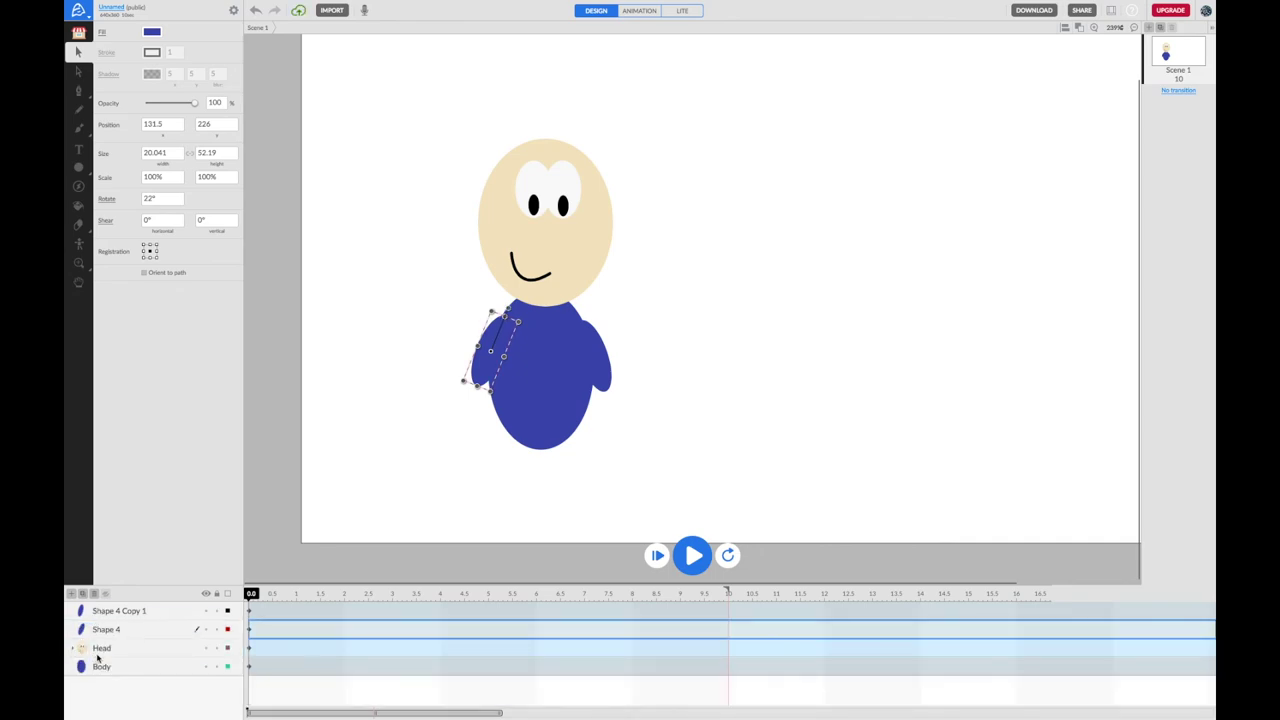
pyautogui.click(158, 612)
pyautogui.click(160, 612)
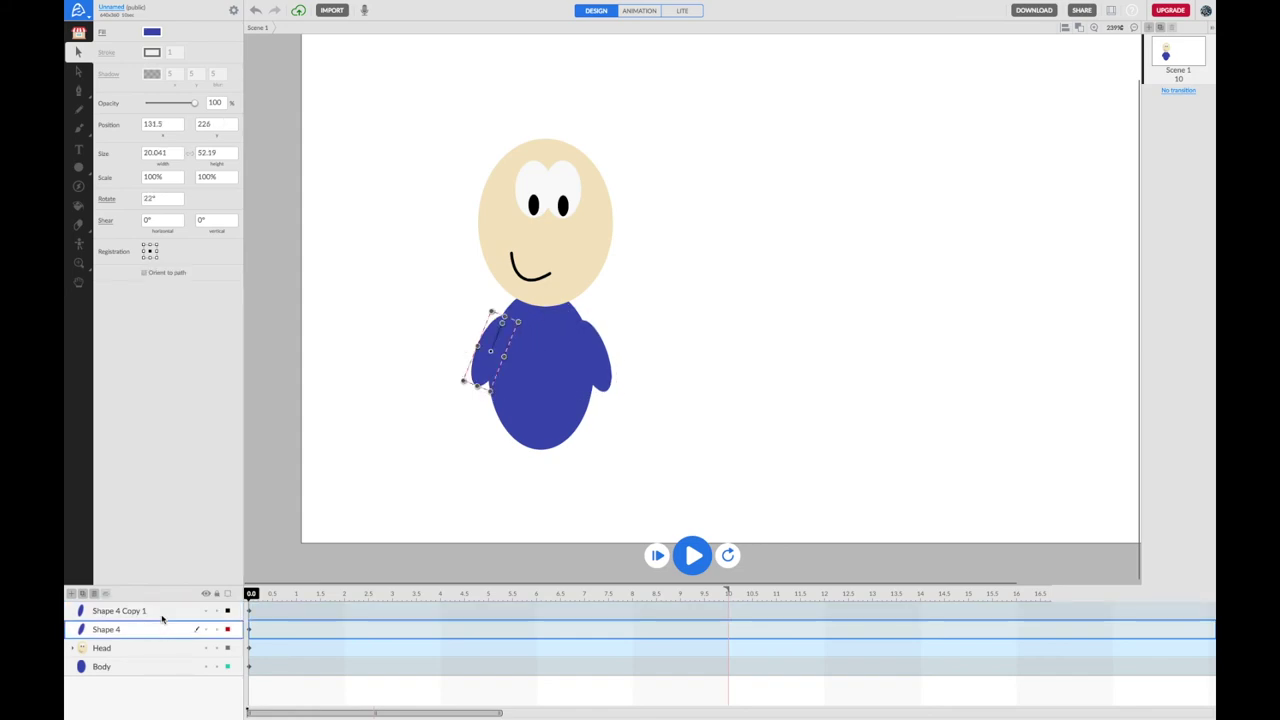
pyautogui.click(160, 614)
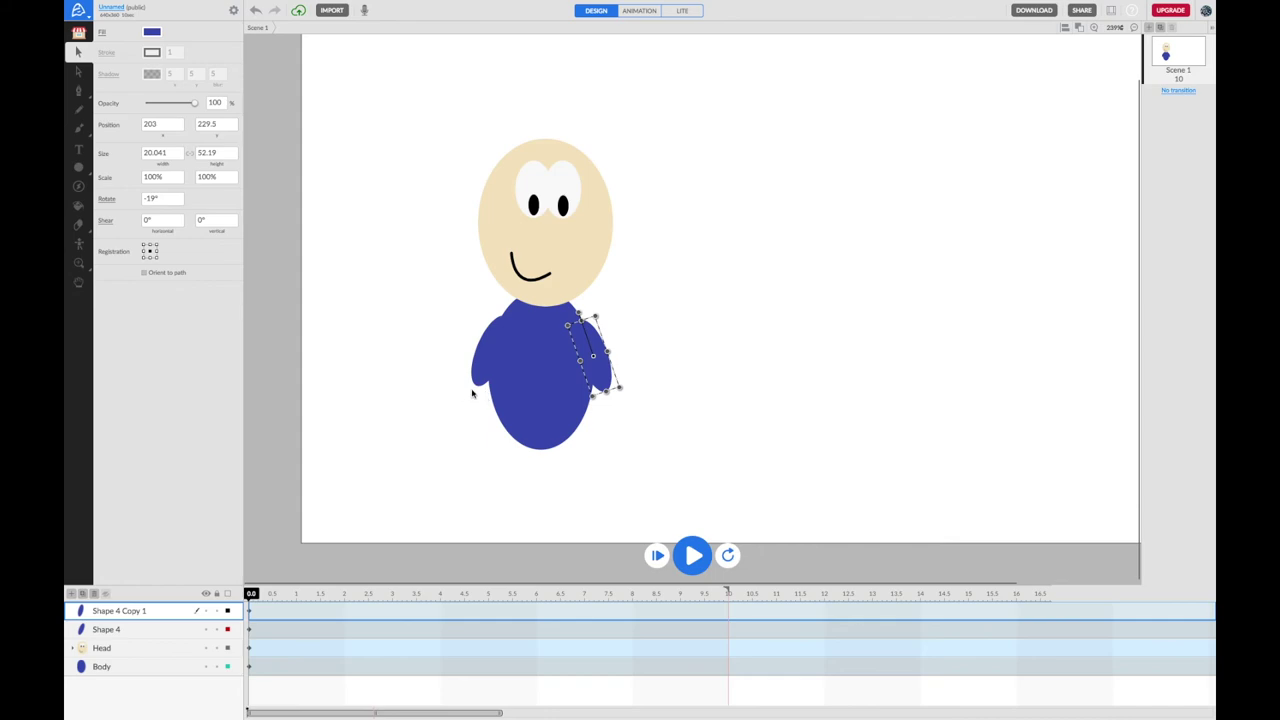
# Sample the face's skin colour F5E5C0 as the fill and draw an oval hand about 12 wide and 15 high below the left arm
pyautogui.click(79, 170)
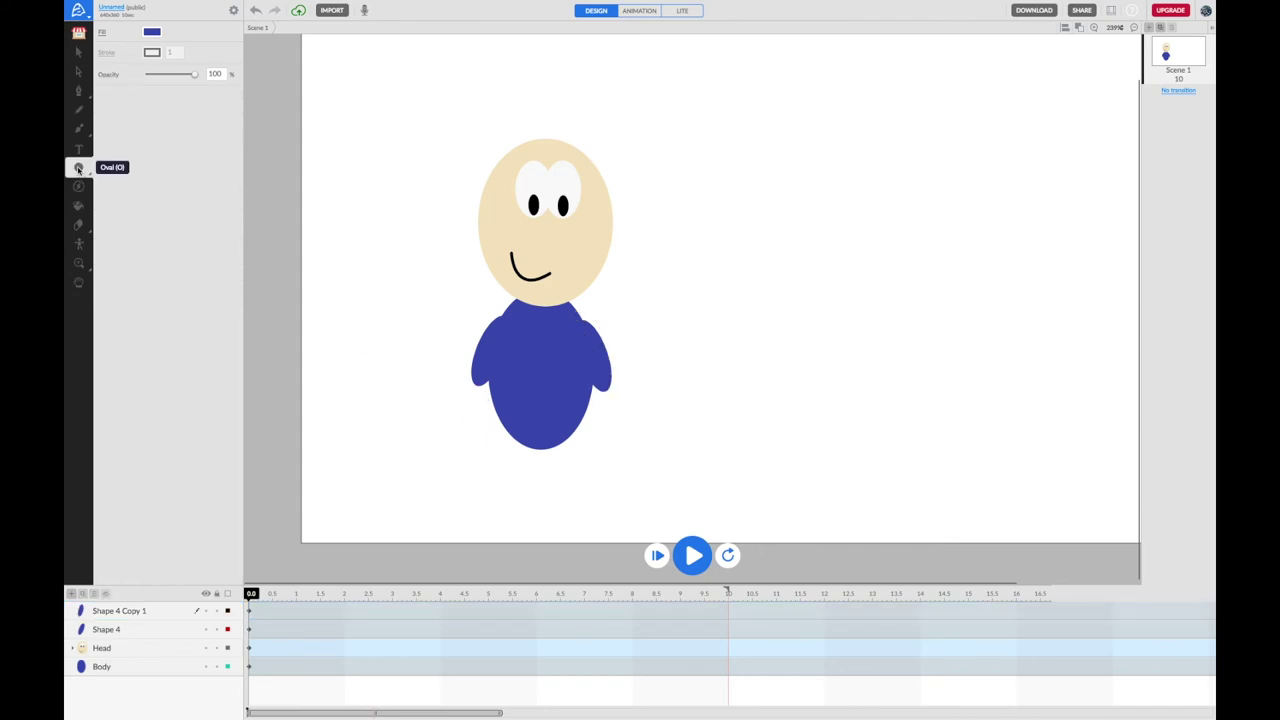
pyautogui.click(154, 33)
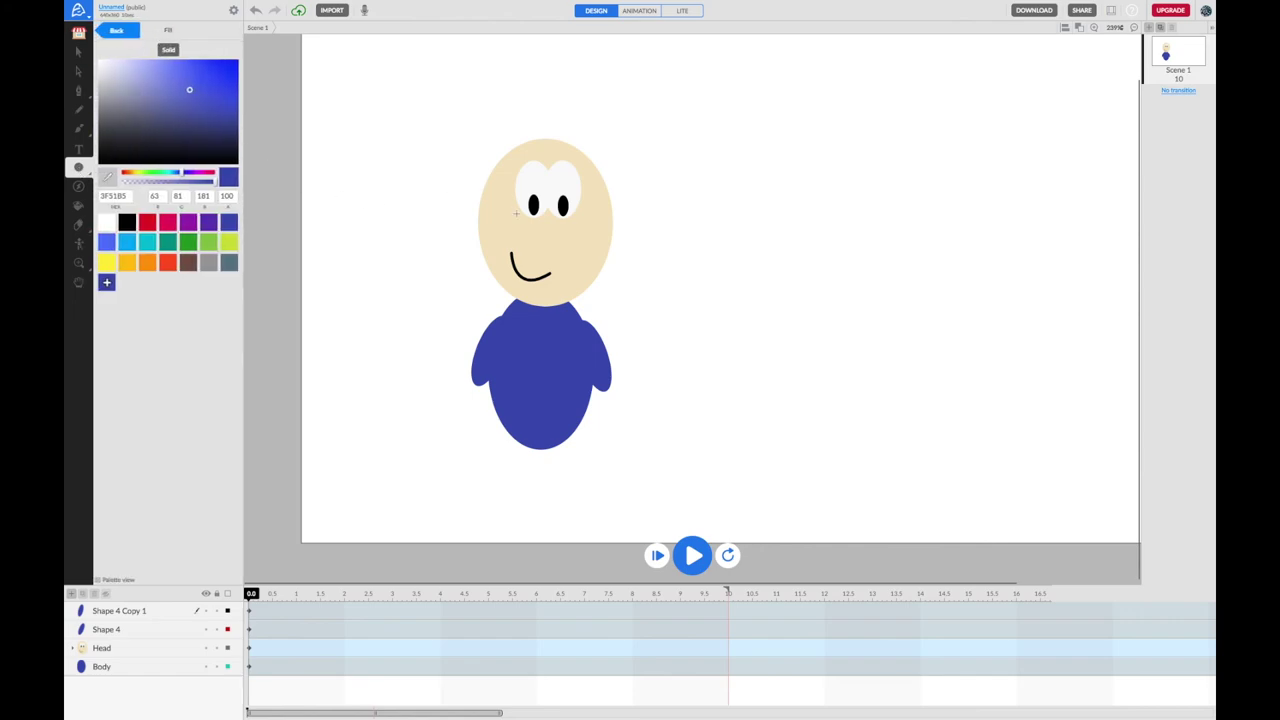
pyautogui.click(108, 180)
pyautogui.click(551, 250)
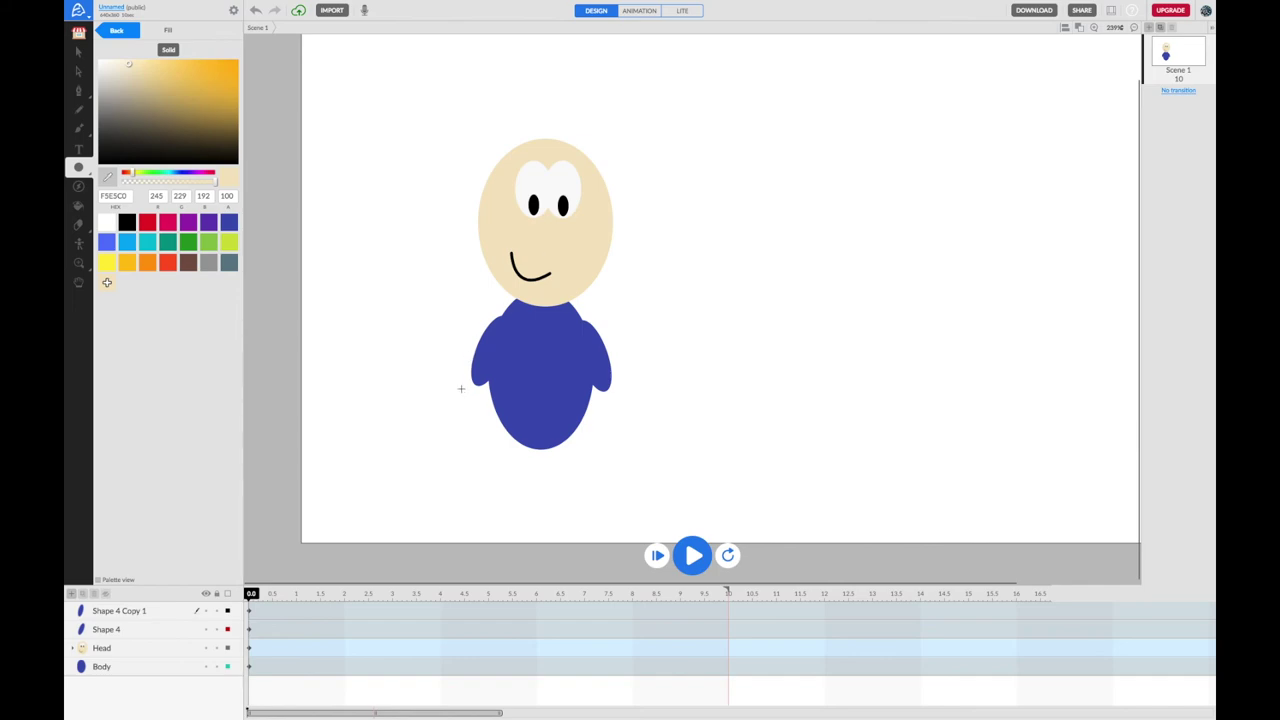
pyautogui.moveTo(466, 380); pyautogui.dragTo(483, 402)
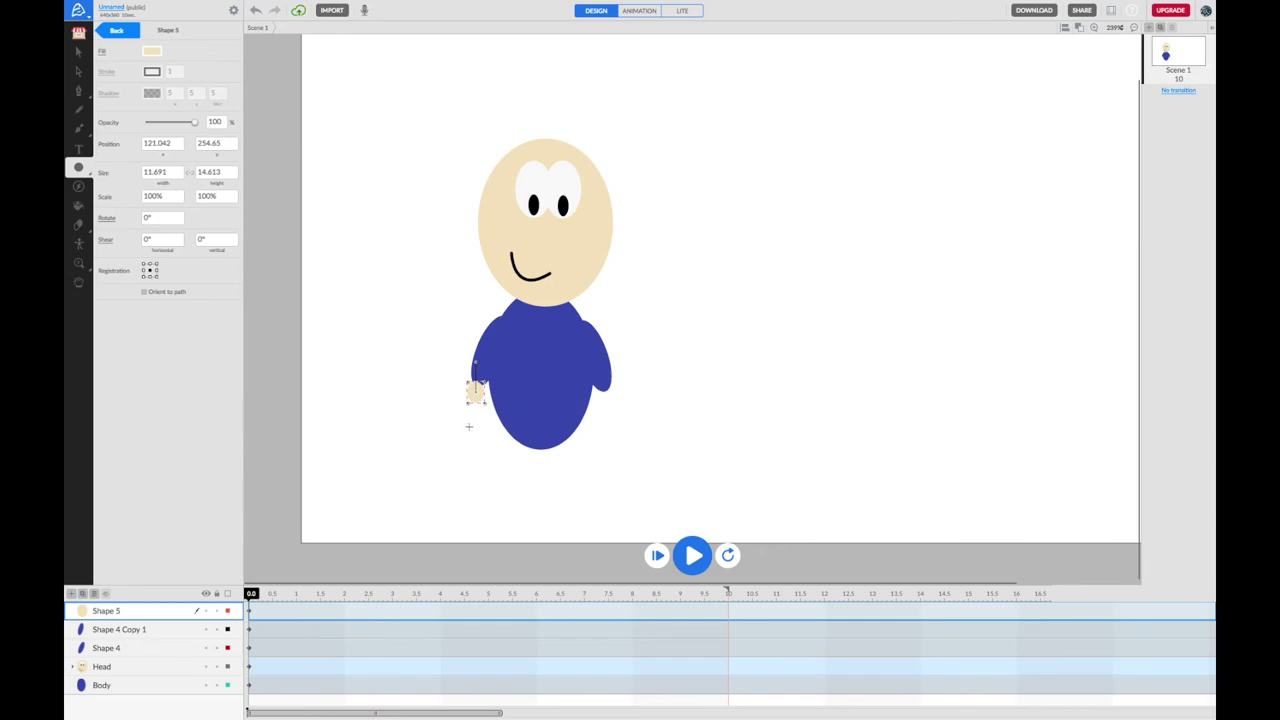
# Duplicate the hand and place the copy at the end of the right arm at about X 212, Y 259
pyautogui.hotkey('ctrl', 'd')
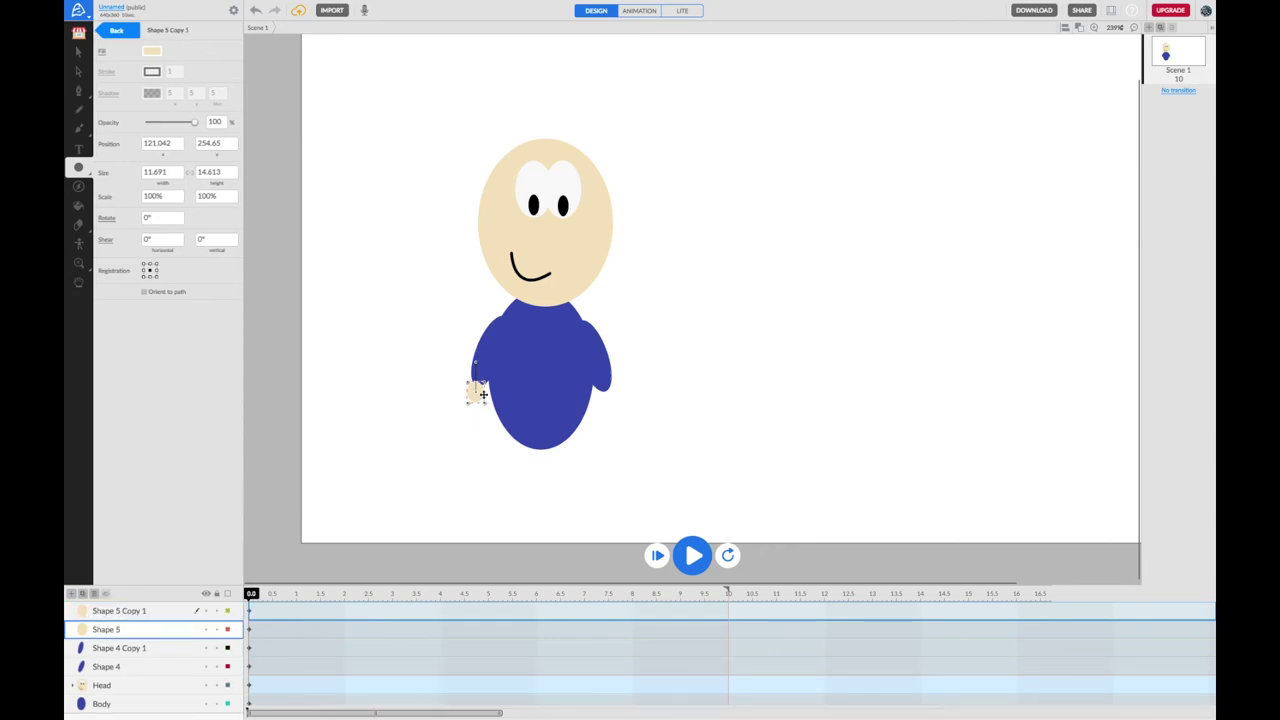
pyautogui.moveTo(474, 391); pyautogui.dragTo(610, 402)
pyautogui.click(79, 52)
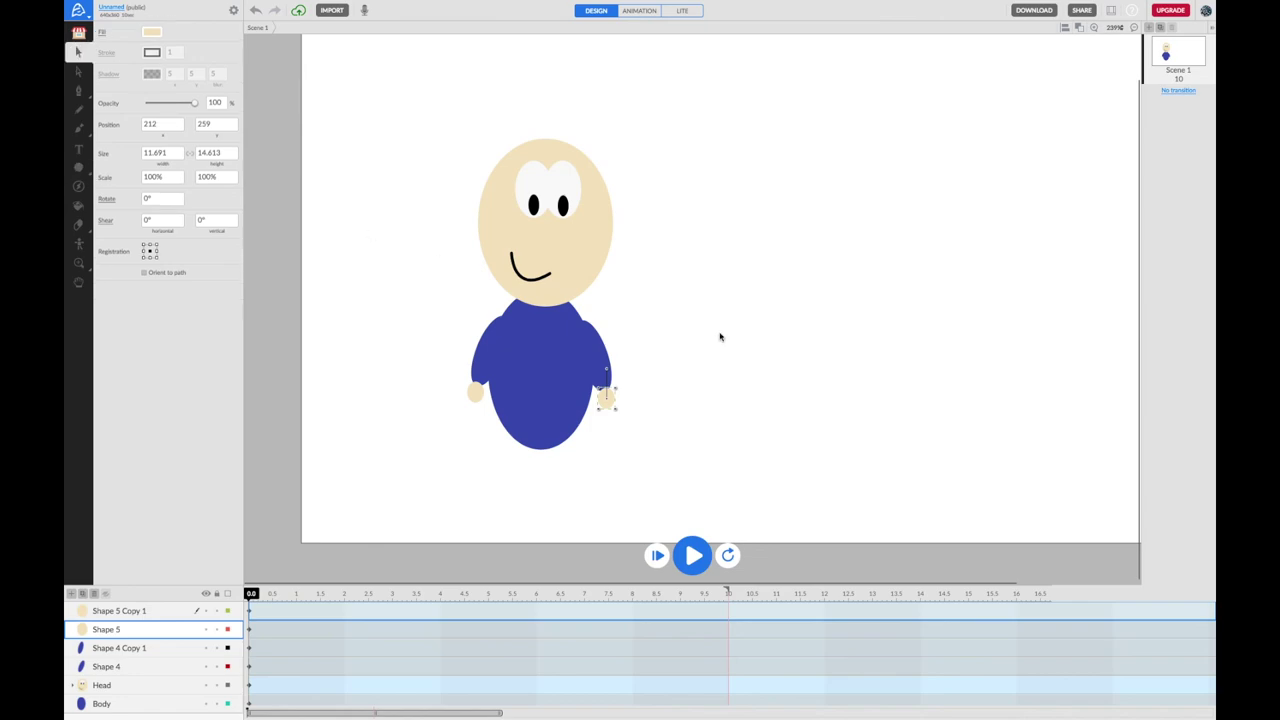
pyautogui.click(729, 354)
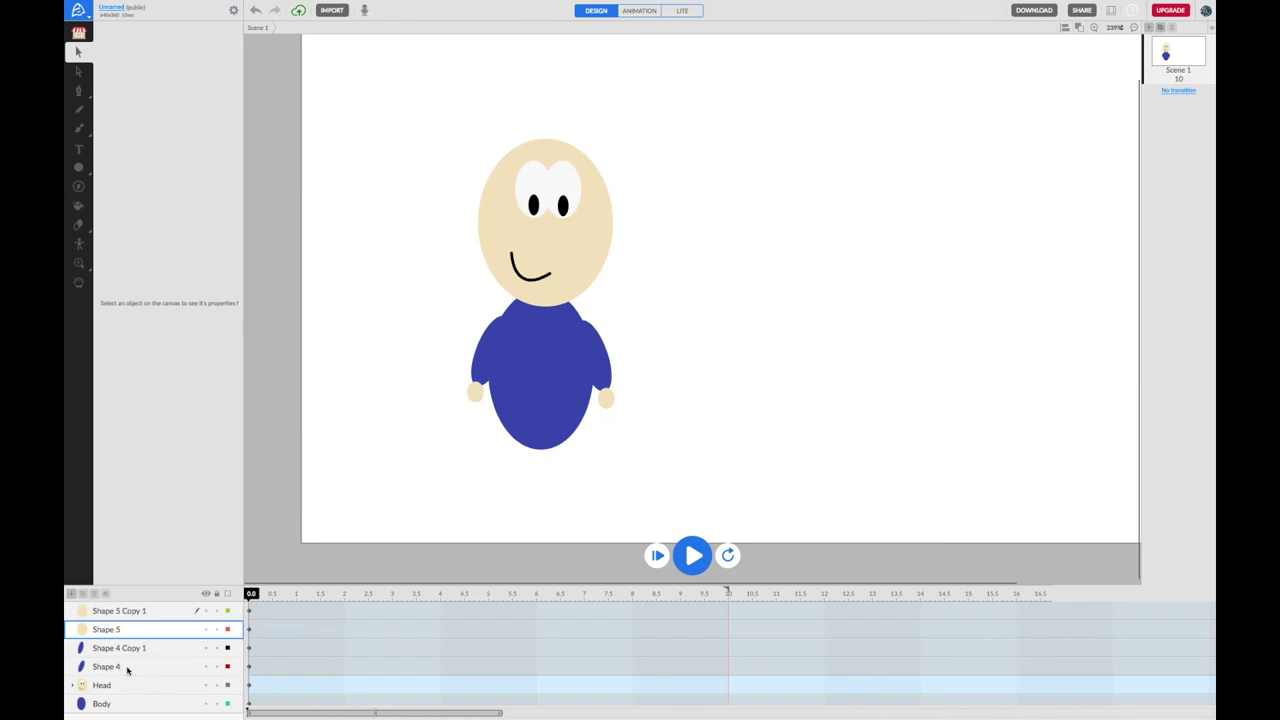
# Move the left hand's layer directly below the left arm's layer
pyautogui.moveTo(133, 629); pyautogui.dragTo(138, 671)
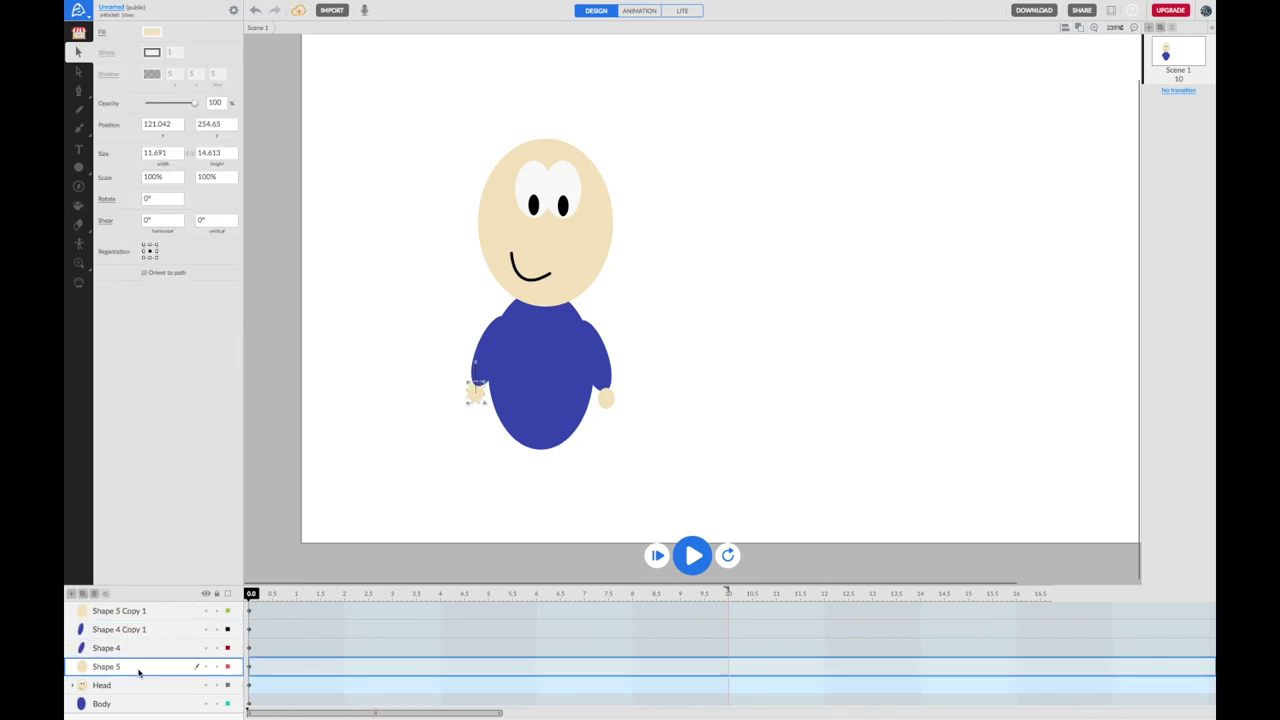
pyautogui.click(138, 653)
pyautogui.click(136, 666)
pyautogui.click(135, 648)
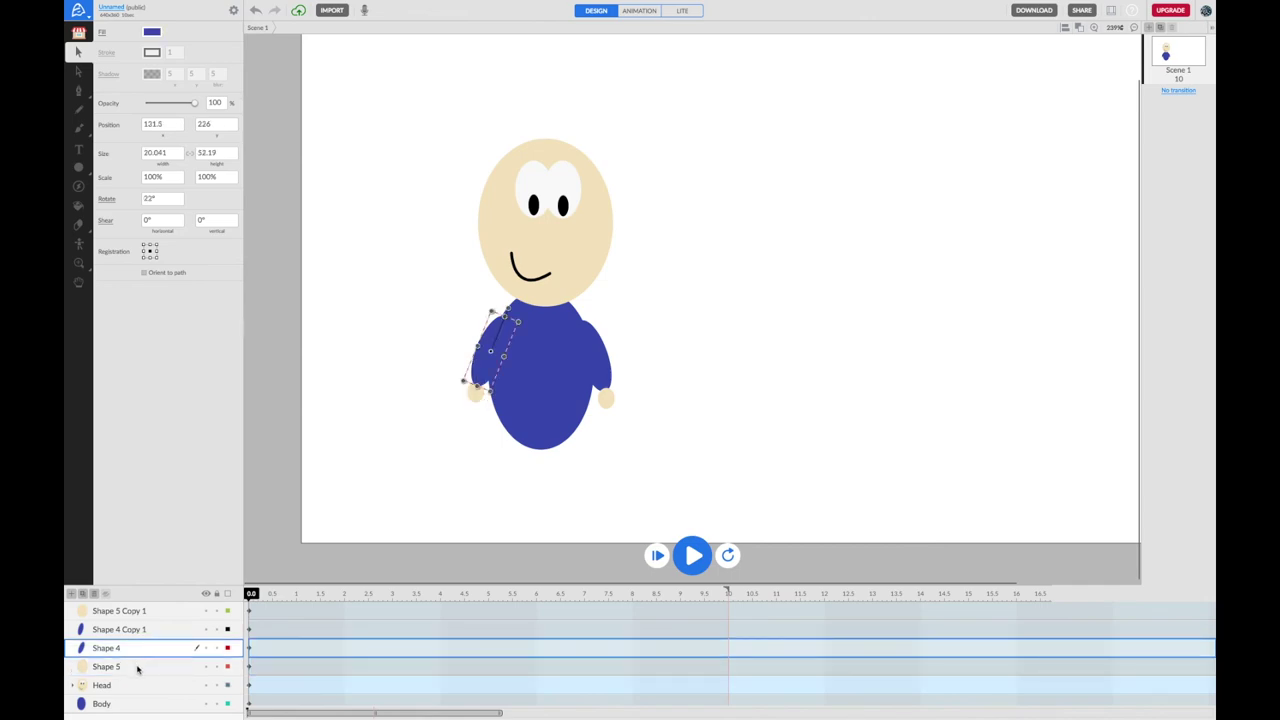
# Group the left arm and left hand shapes into one layer and rename it Left arm
pyautogui.click(137, 666)
pyautogui.click(137, 649)
pyautogui.keyDown('shift'); pyautogui.click(138, 666); pyautogui.keyUp('shift')
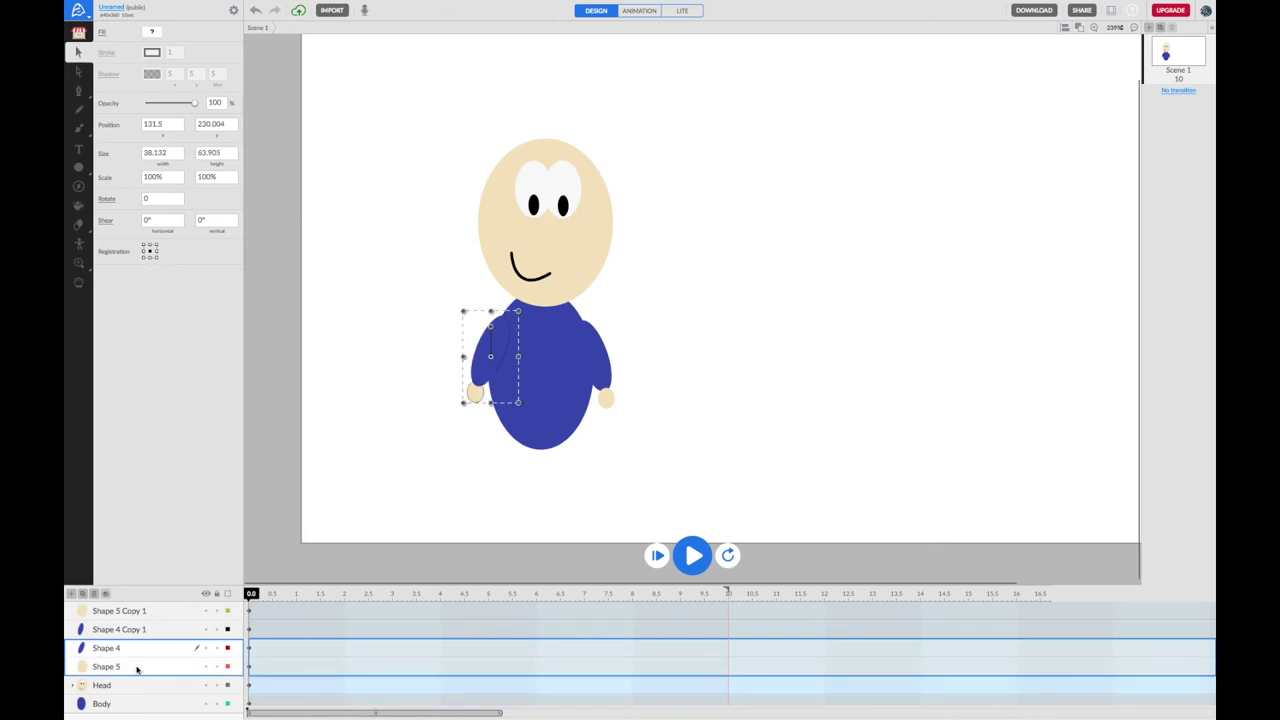
pyautogui.click(105, 594)
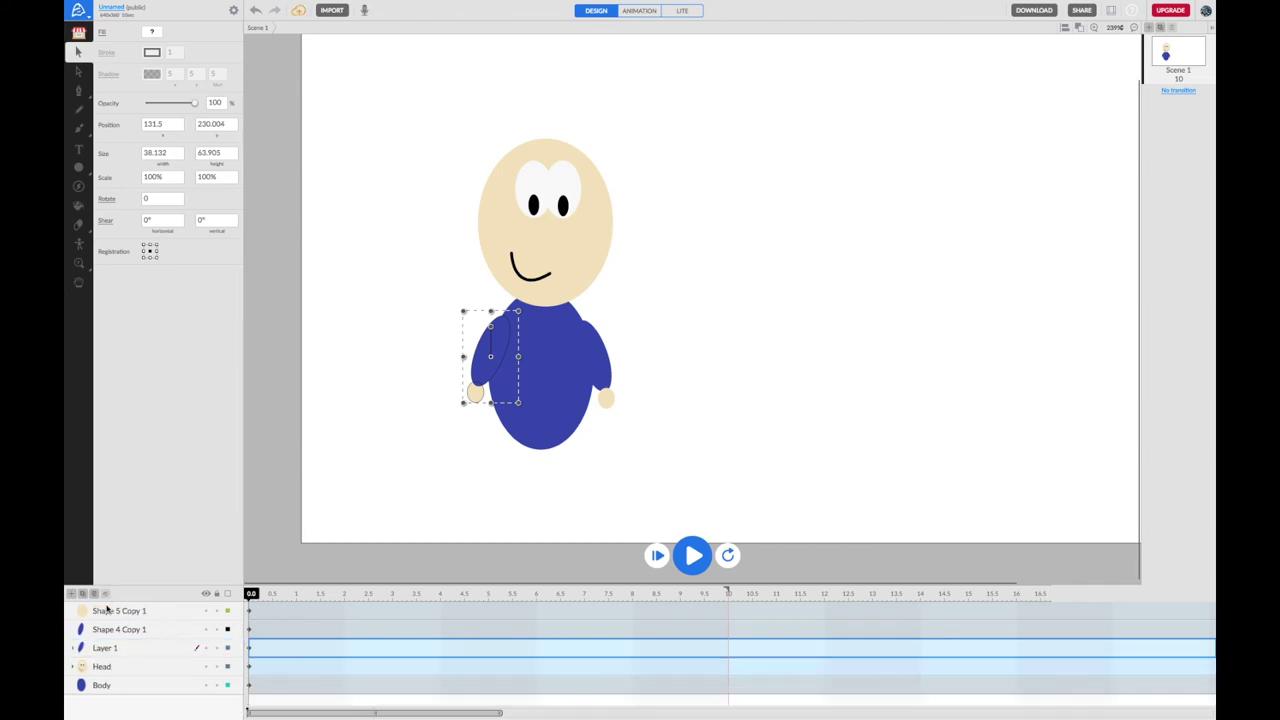
pyautogui.doubleClick(106, 650)
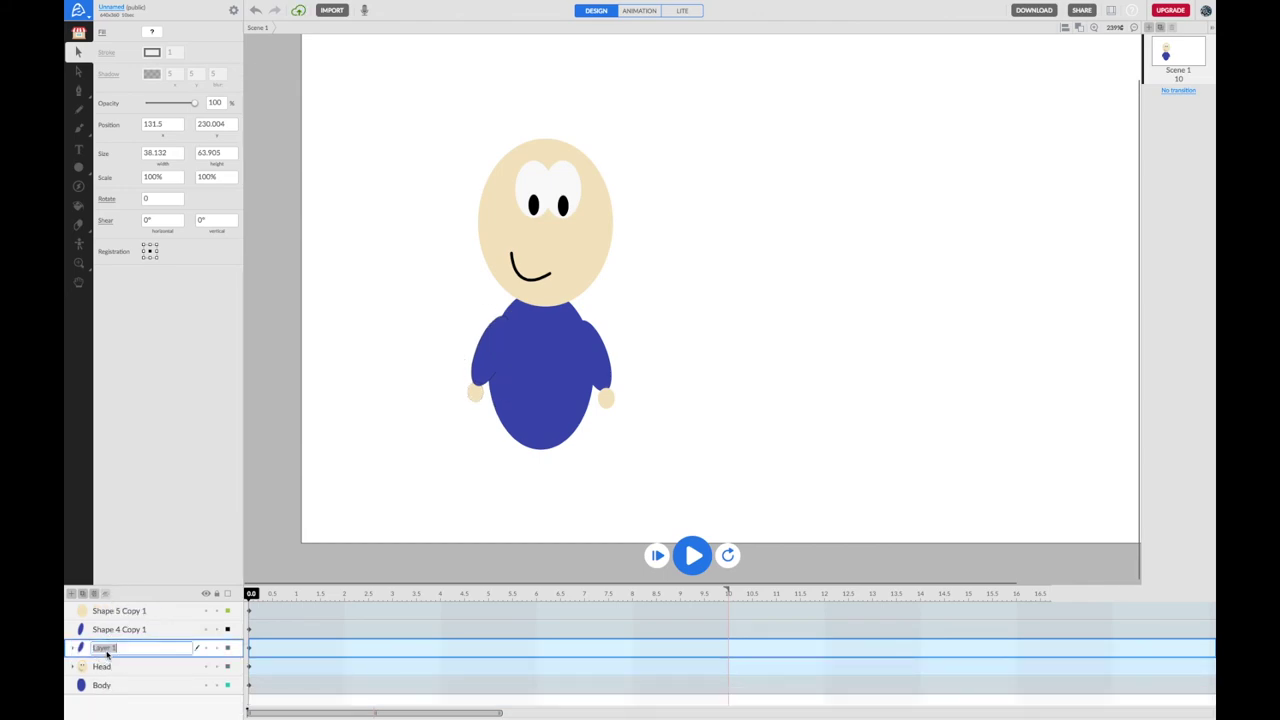
pyautogui.write('Left')
pyautogui.press('Return')
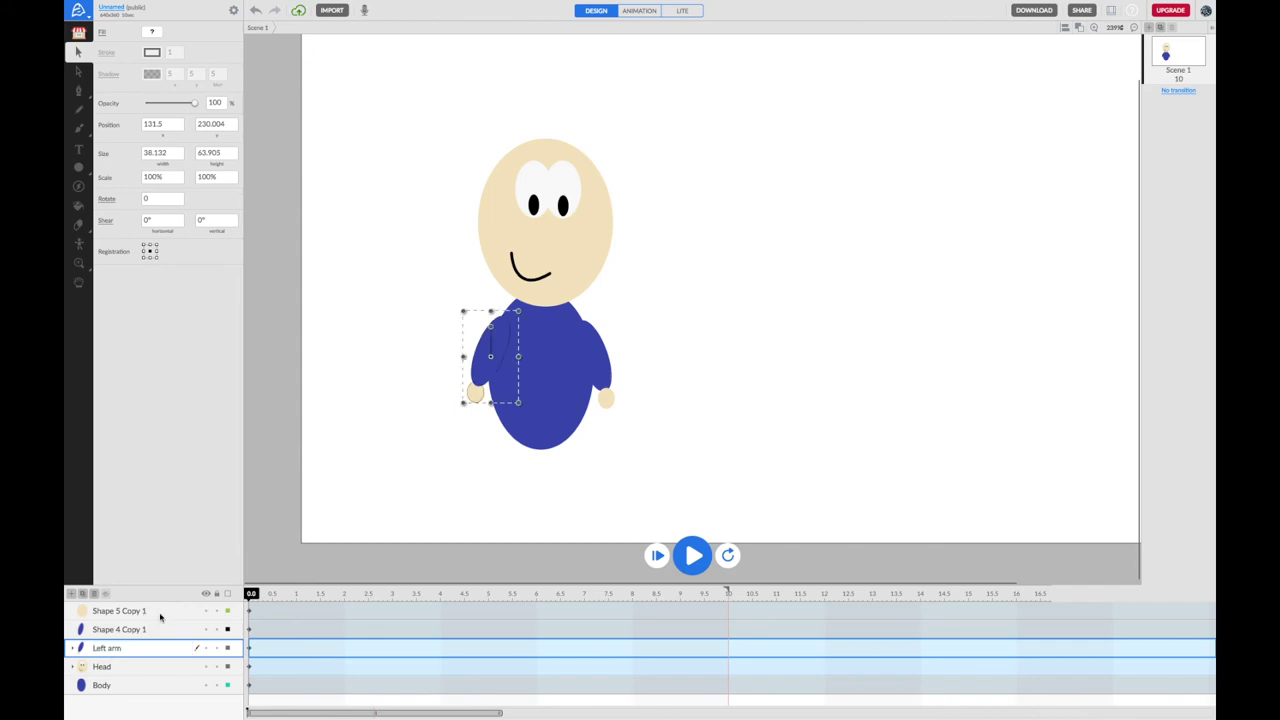
pyautogui.click(157, 617)
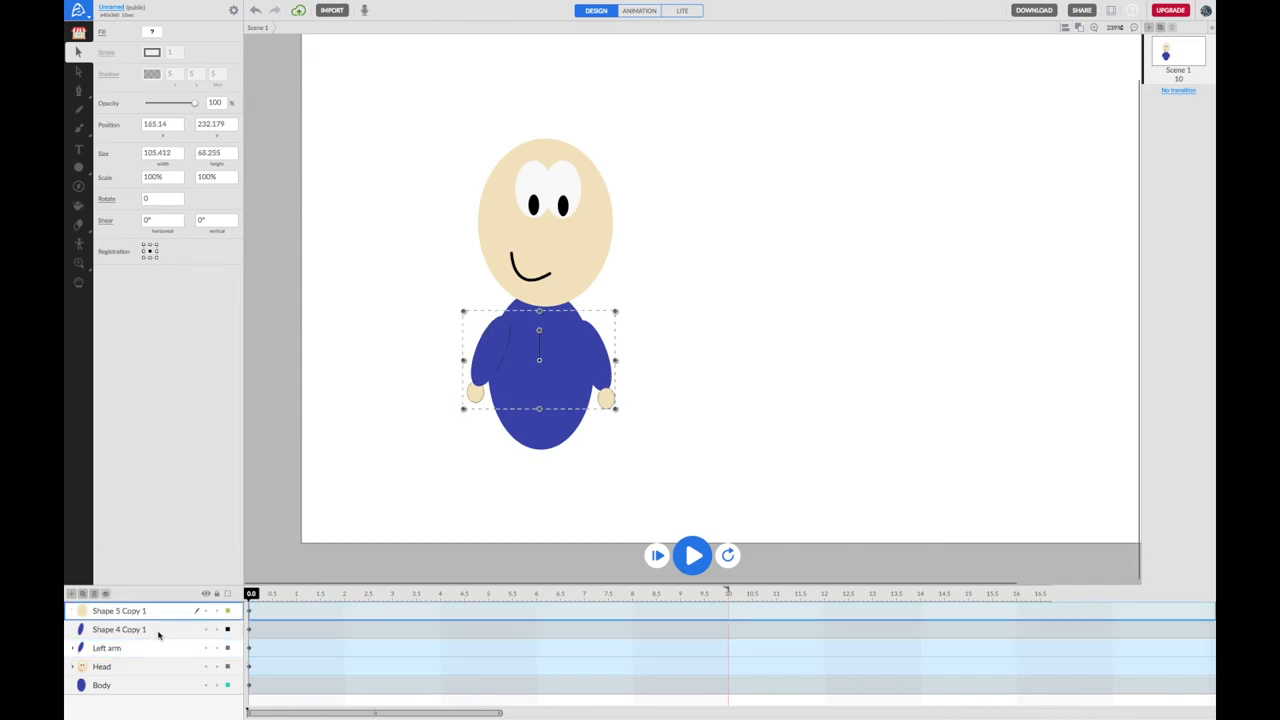
pyautogui.click(130, 650)
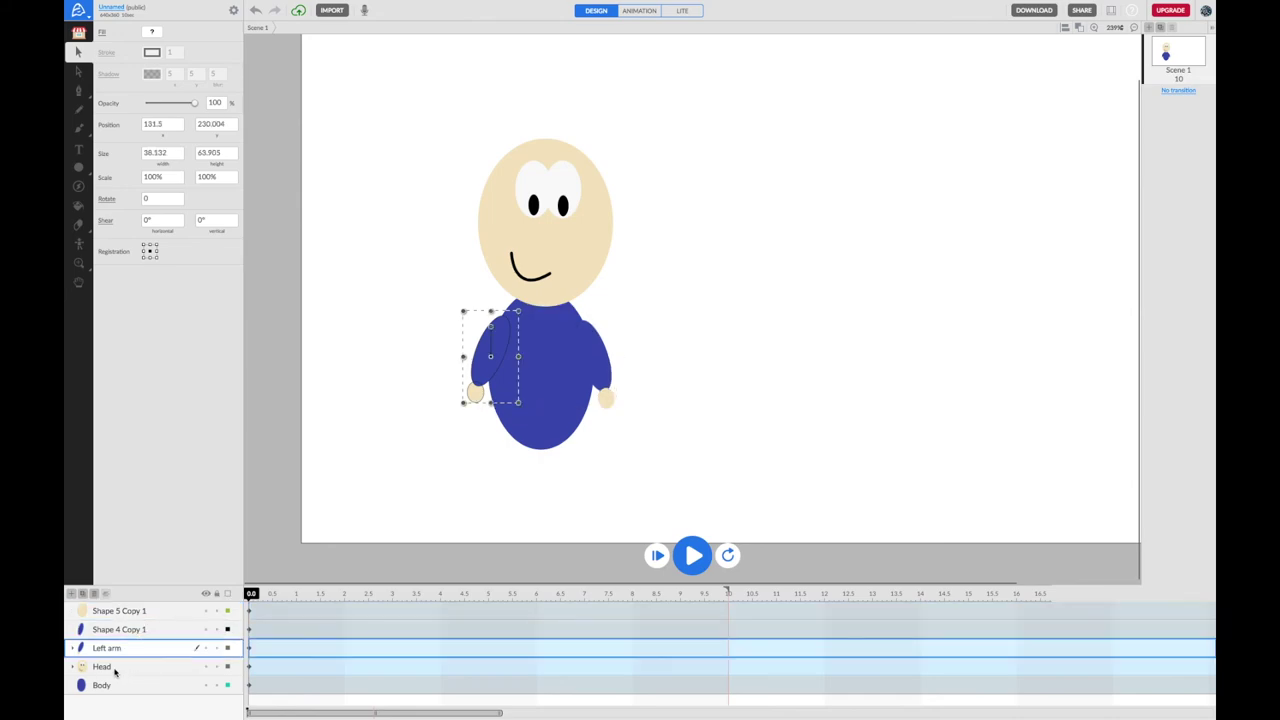
pyautogui.click(157, 614)
pyautogui.keyDown('shift'); pyautogui.click(158, 630); pyautogui.keyUp('shift')
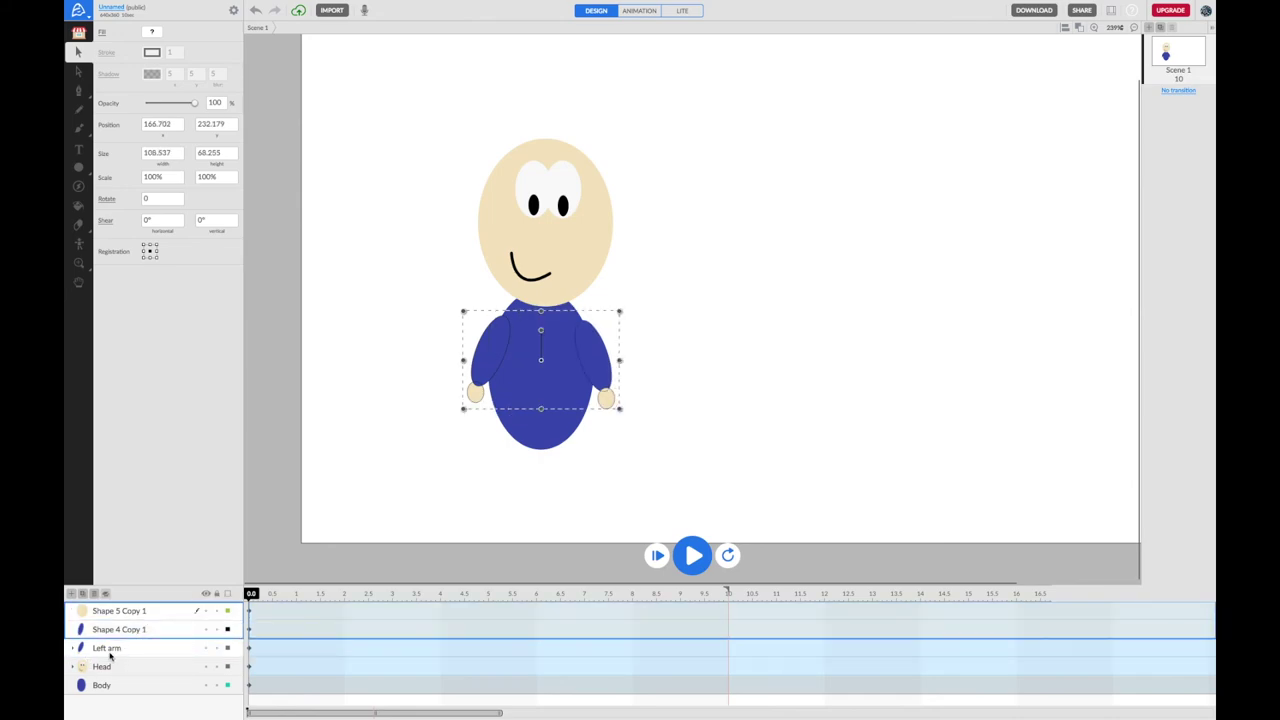
pyautogui.click(72, 649)
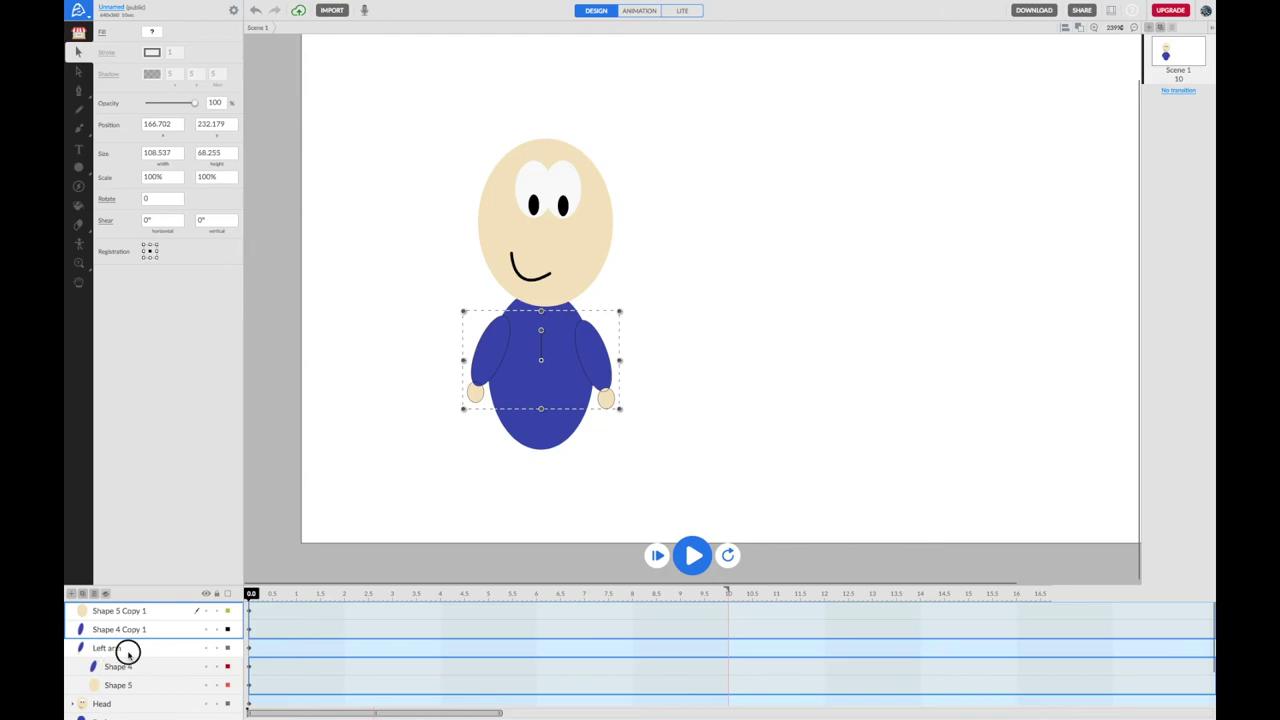
pyautogui.click(128, 651)
pyautogui.keyDown('shift'); pyautogui.click(137, 610); pyautogui.keyUp('shift')
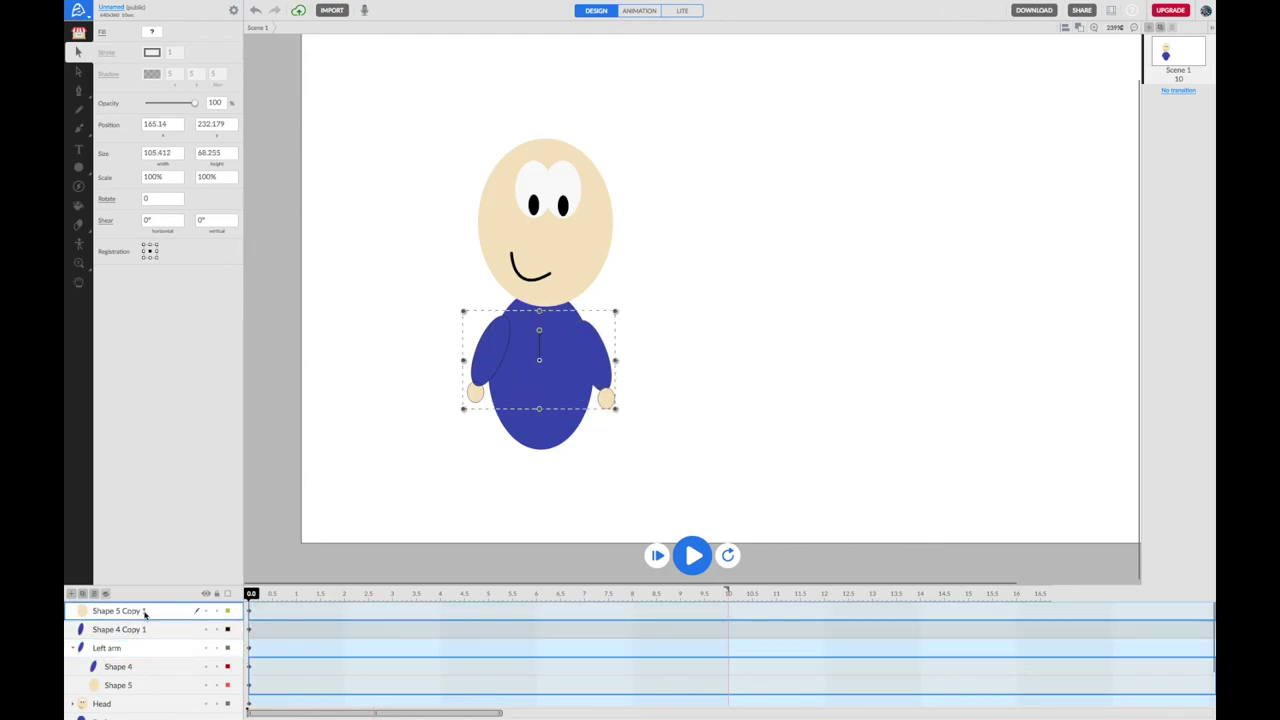
pyautogui.click(345, 483)
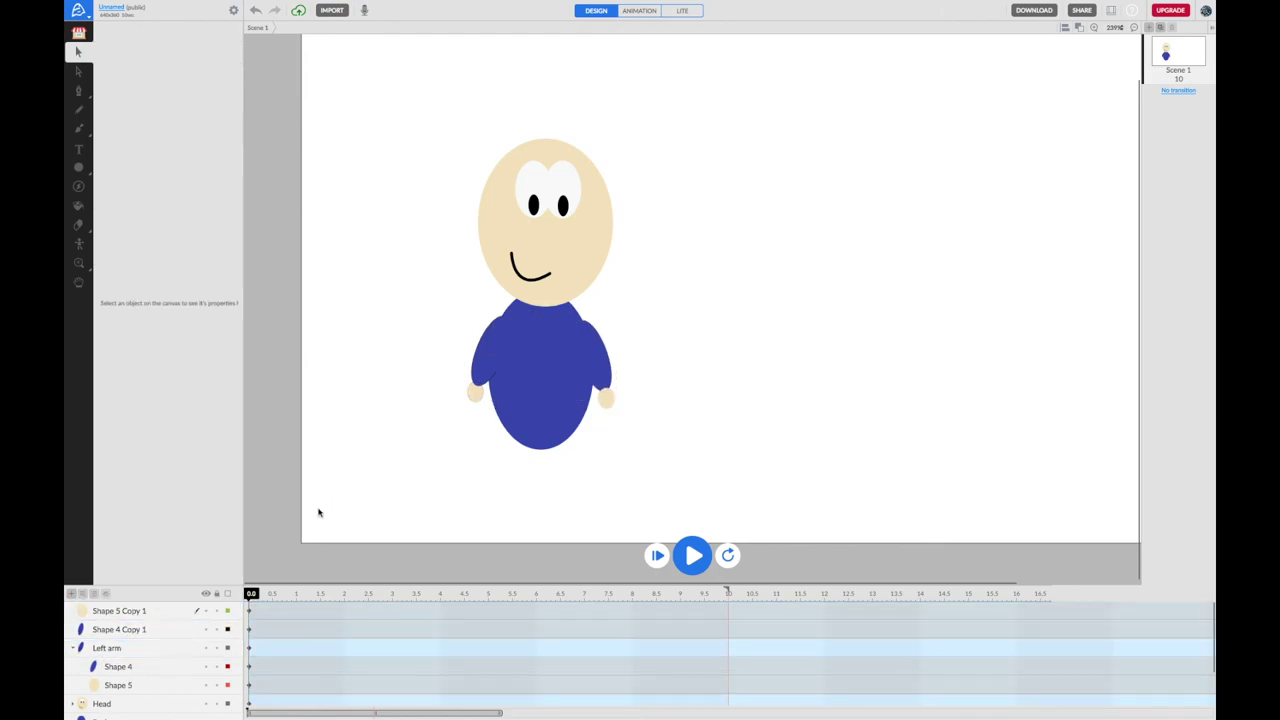
# Group the right arm and right hand shapes into one layer and rename it Right arm
pyautogui.click(158, 631)
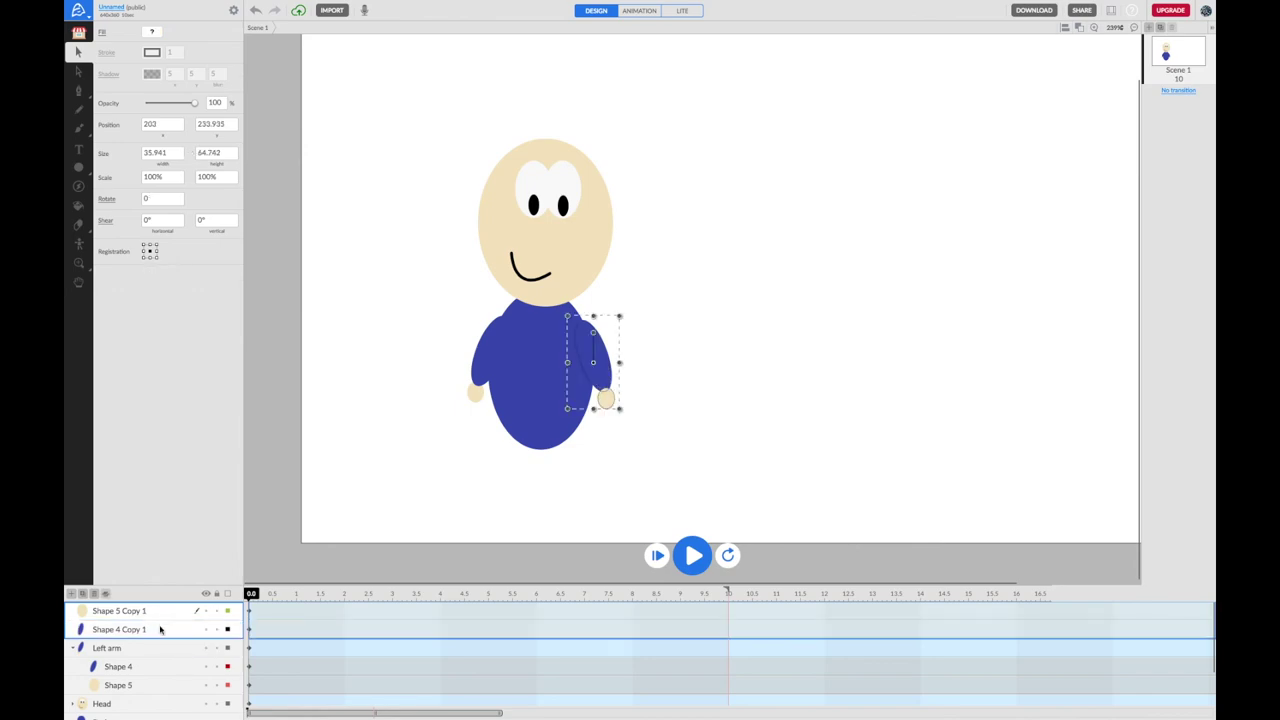
pyautogui.rightClick(160, 614)
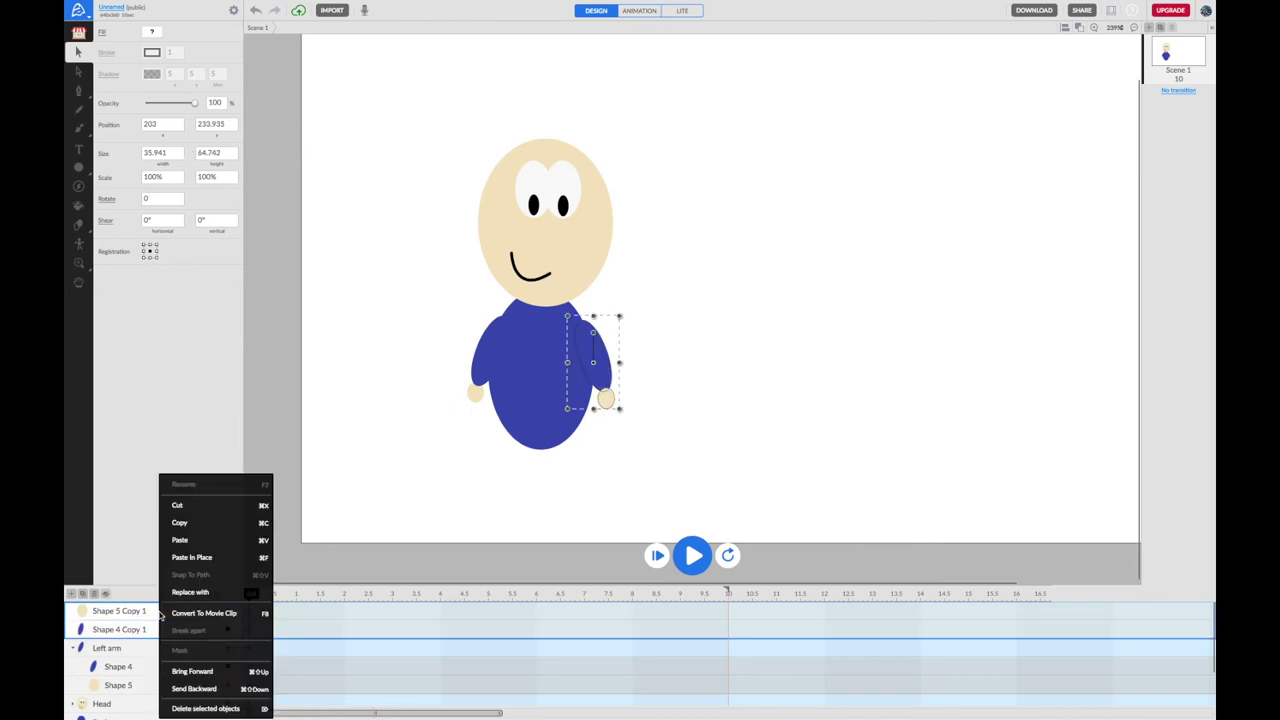
pyautogui.click(107, 597)
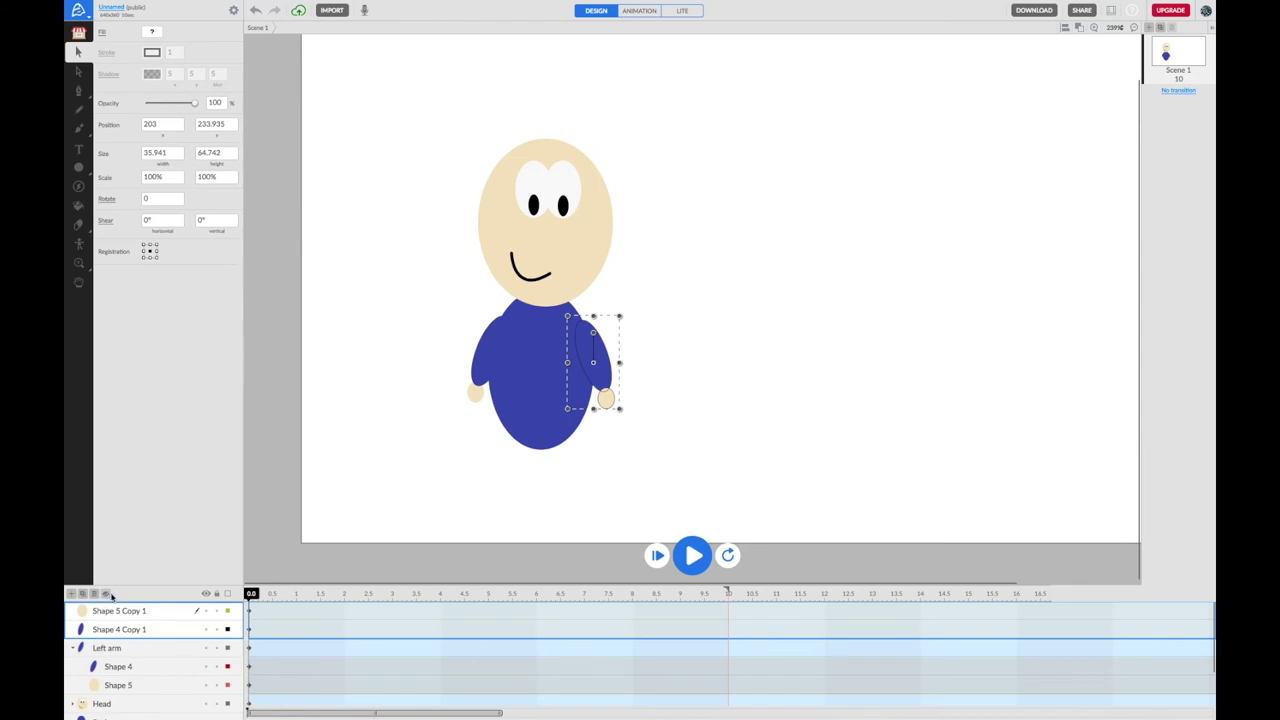
pyautogui.click(107, 596)
pyautogui.doubleClick(110, 612)
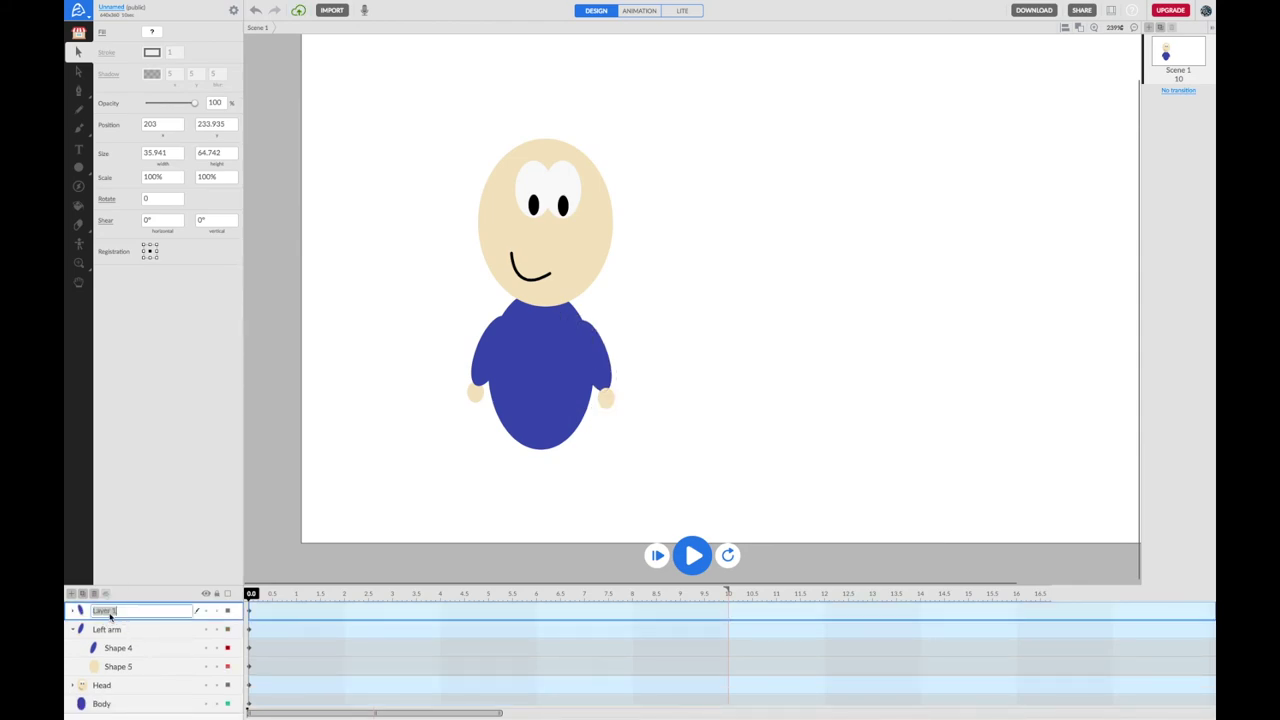
pyautogui.write('Right arm')
pyautogui.press('Return')
pyautogui.click(370, 521)
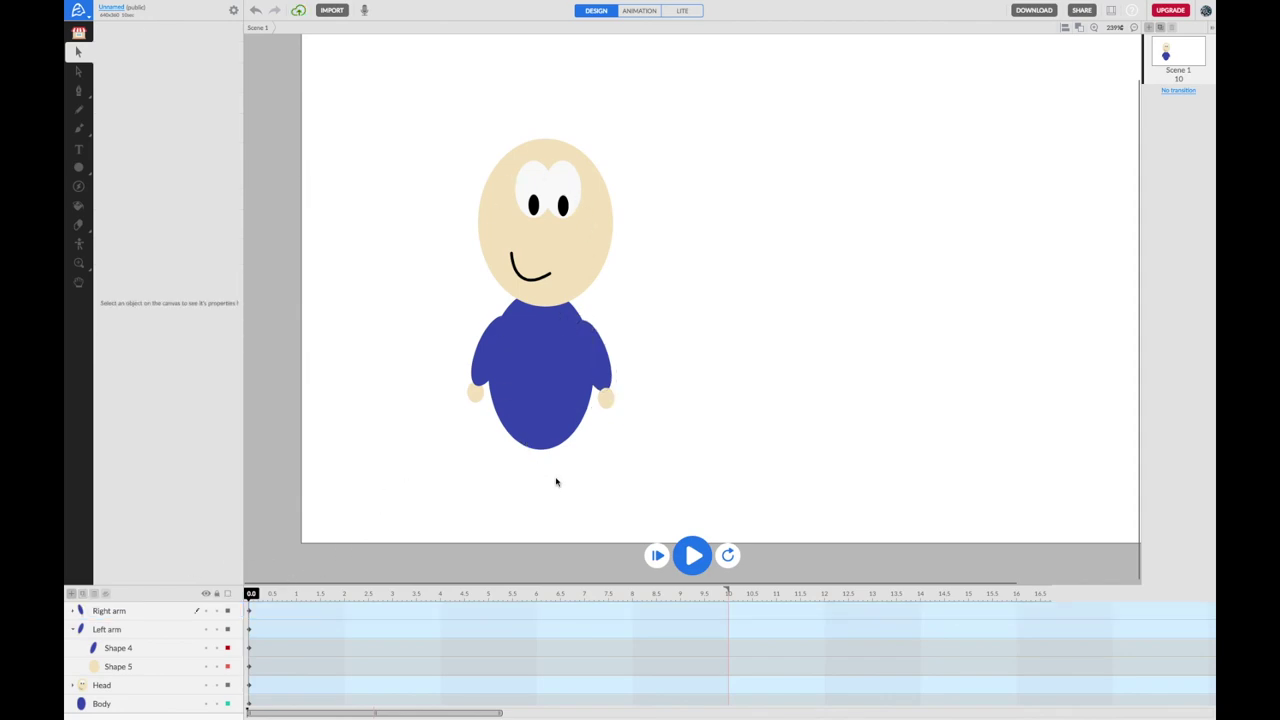
# Select the whole character and move it up to leave room for legs below the body
pyautogui.moveTo(356, 78); pyautogui.dragTo(694, 491)
pyautogui.moveTo(560, 406); pyautogui.dragTo(566, 320)
pyautogui.click(598, 426)
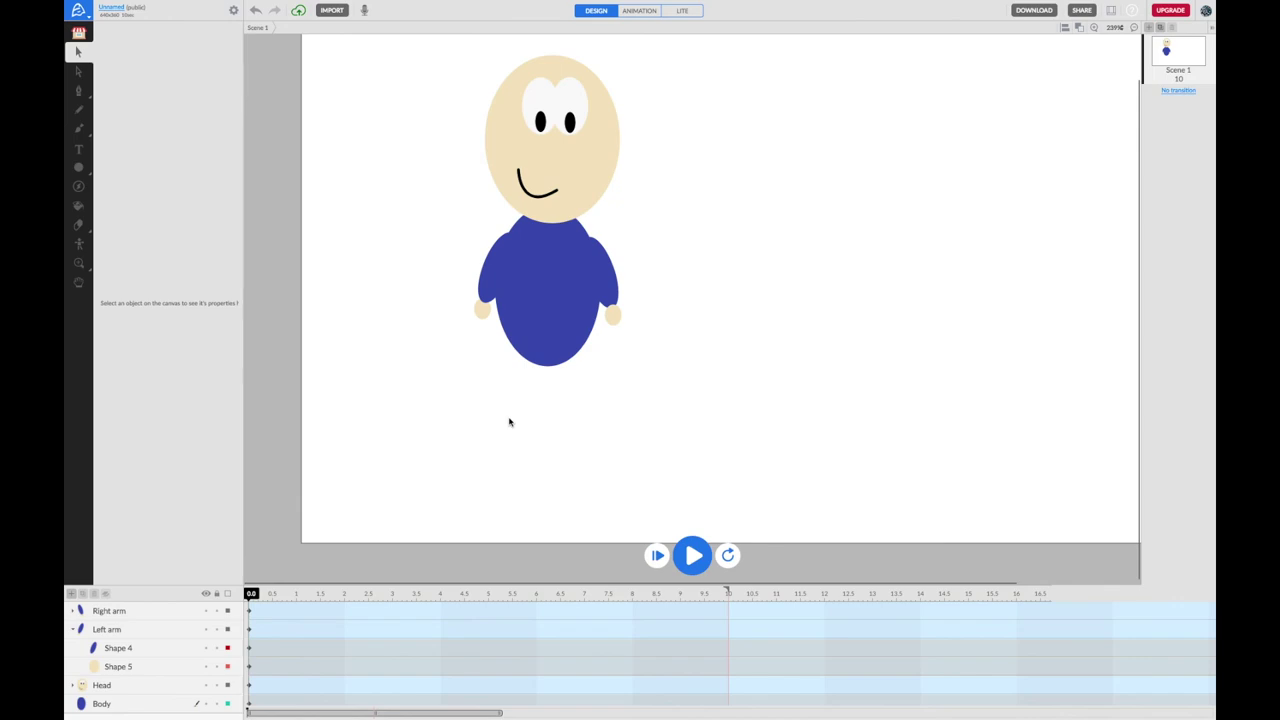
# Set the fill to dark red 830A0E and draw an oval left leg about 26 wide and 54 high below the body
pyautogui.click(79, 167)
pyautogui.click(151, 40)
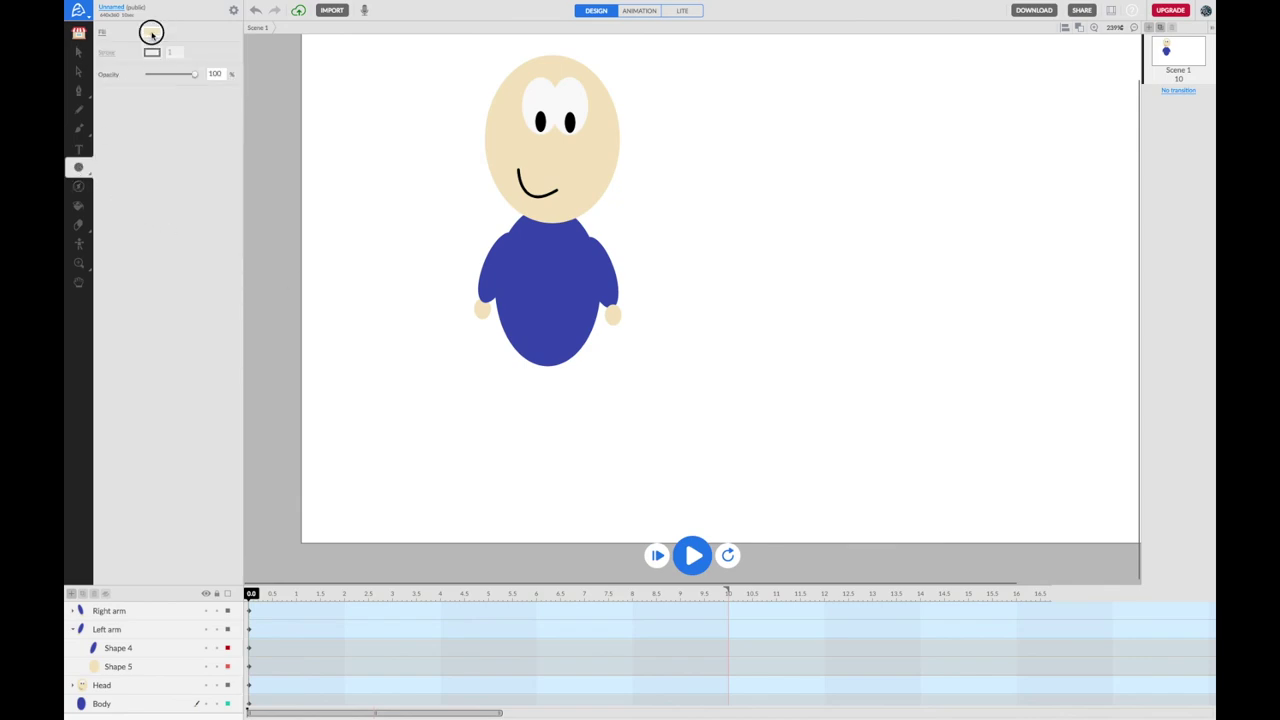
pyautogui.click(147, 222)
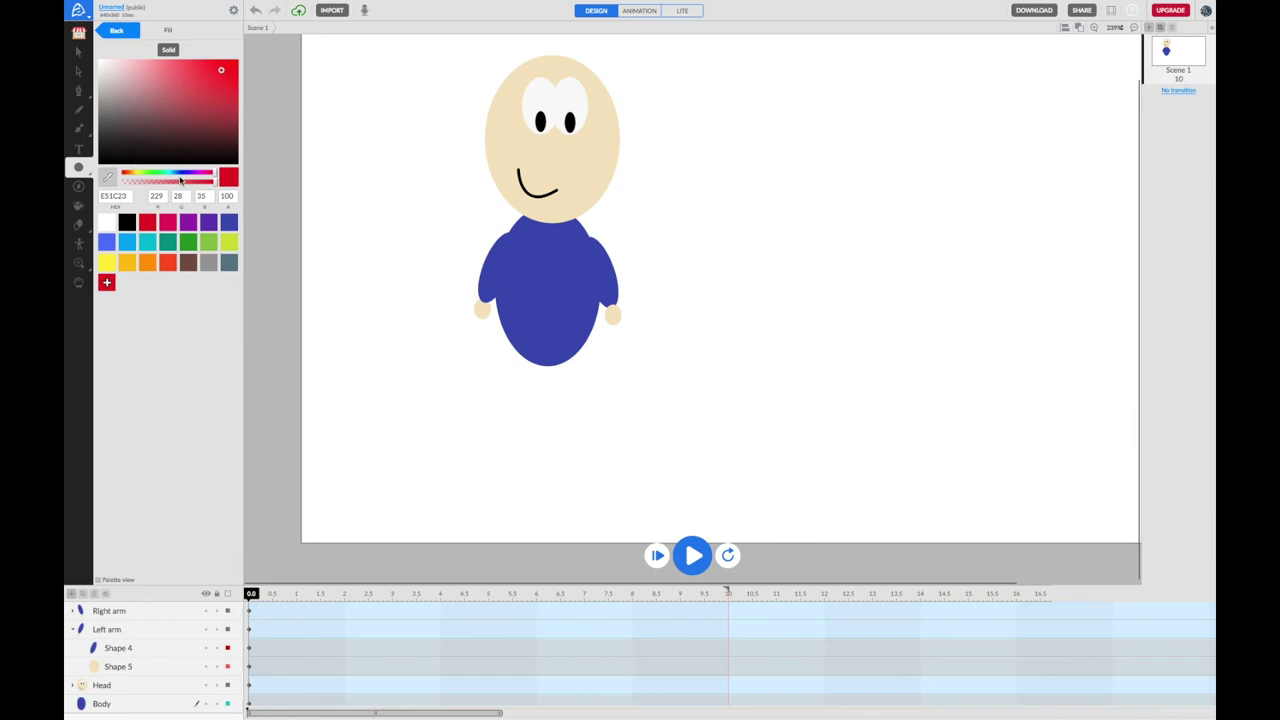
pyautogui.moveTo(224, 98); pyautogui.dragTo(227, 110)
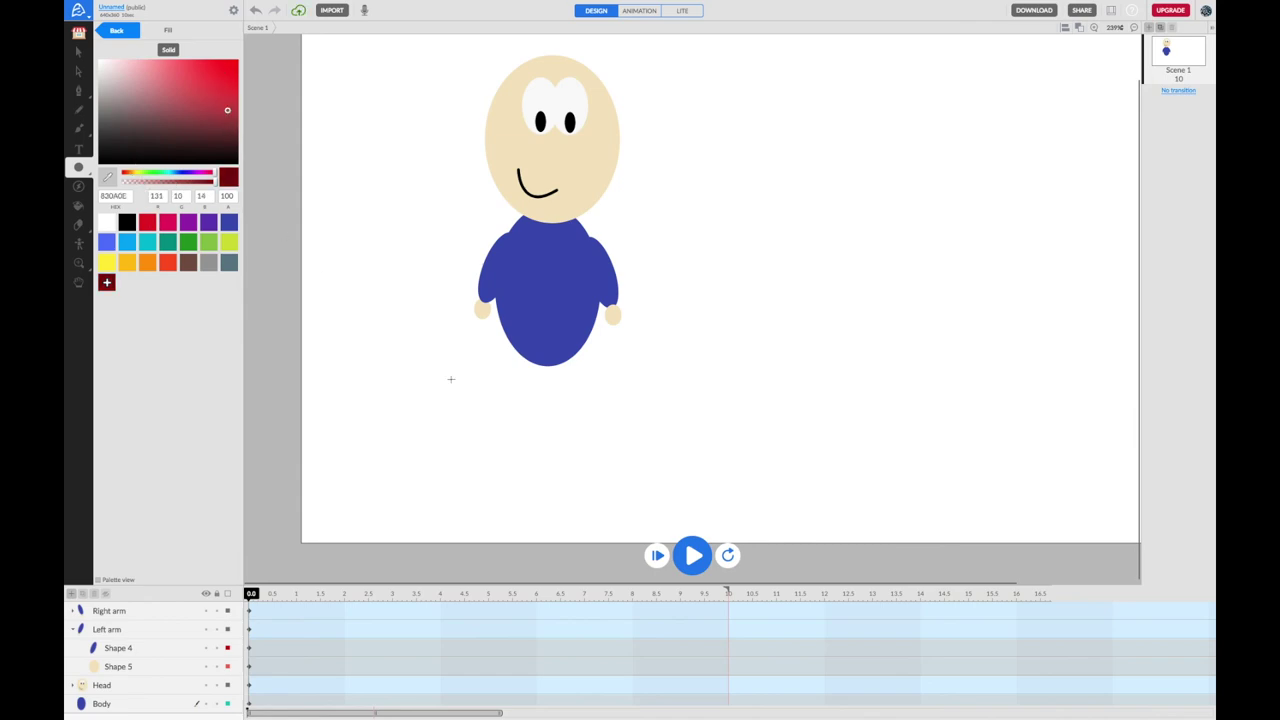
pyautogui.moveTo(513, 353); pyautogui.dragTo(550, 424)
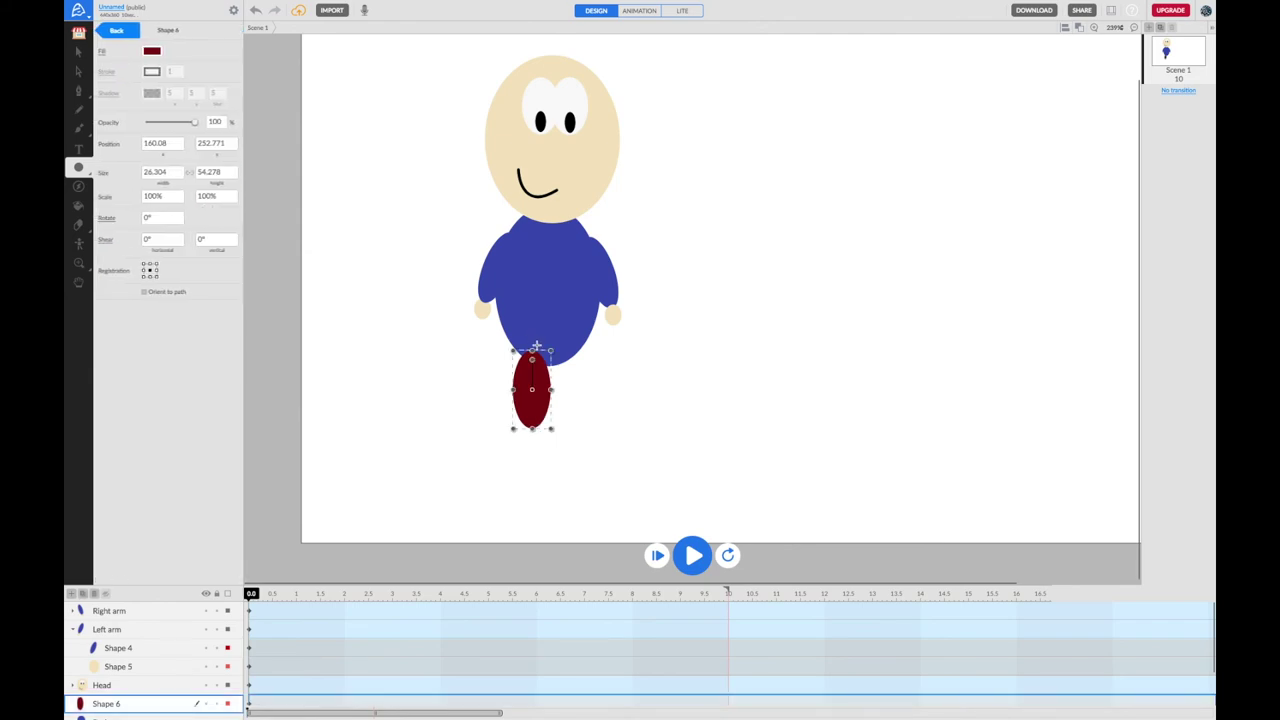
# Rotate the leg to 8°, duplicate it and place the copy as the right leg at X 179, Y 253.5, rotated to -6°
pyautogui.moveTo(533, 352); pyautogui.dragTo(548, 366)
pyautogui.moveTo(539, 418); pyautogui.dragTo(576, 415)
pyautogui.hotkey('ctrl', 'd')
pyautogui.moveTo(572, 359); pyautogui.dragTo(566, 410)
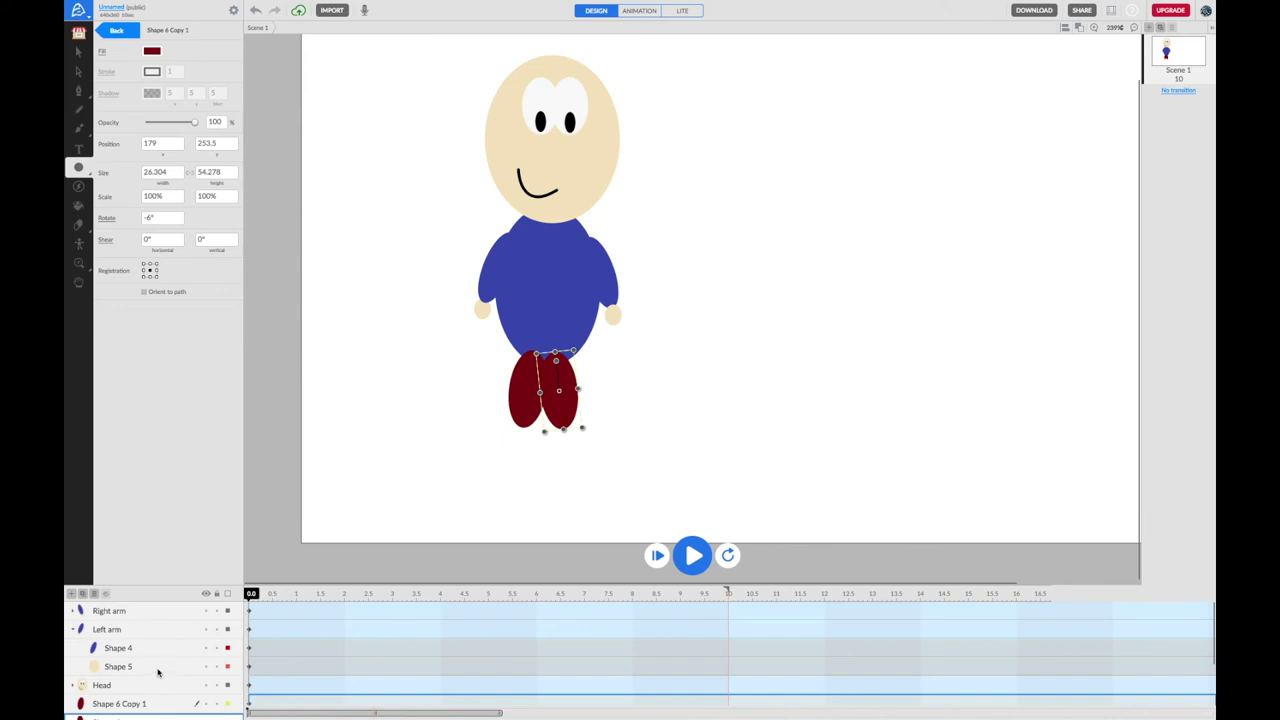
# Move the Body layer above both leg layers
pyautogui.scroll(-2, 157, 674)
pyautogui.click(120, 681)
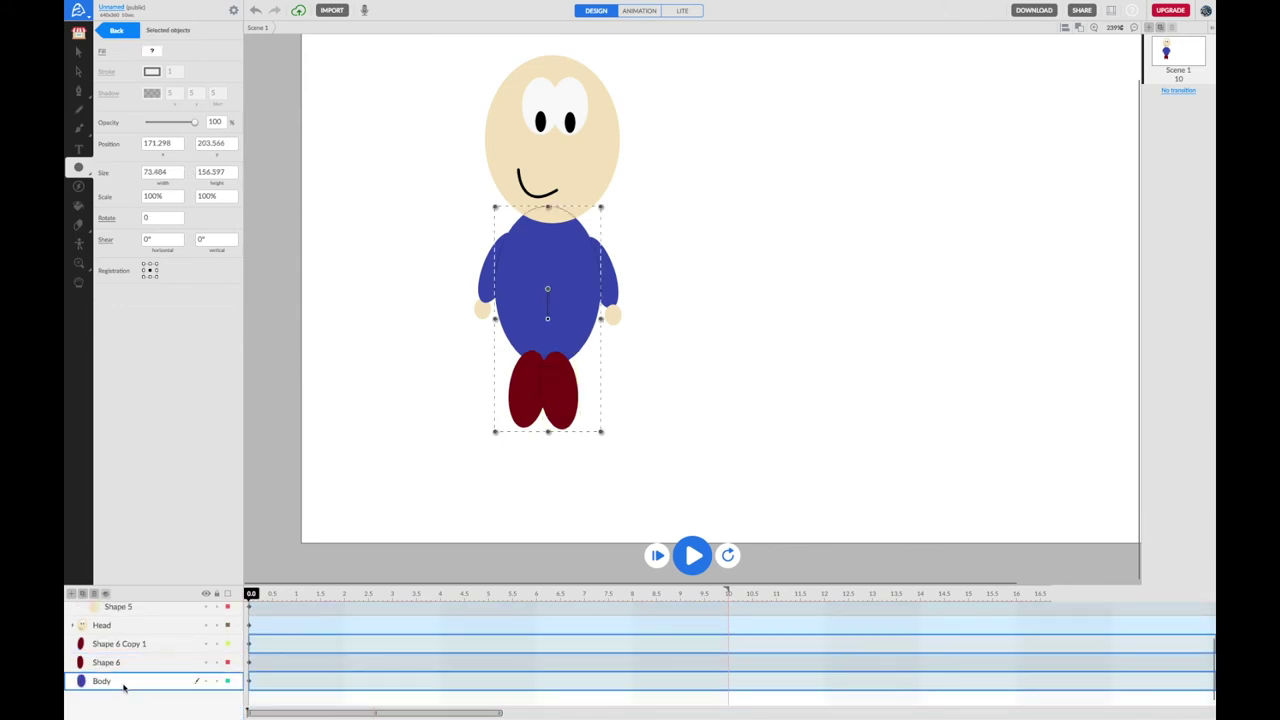
pyautogui.moveTo(112, 686); pyautogui.dragTo(123, 644)
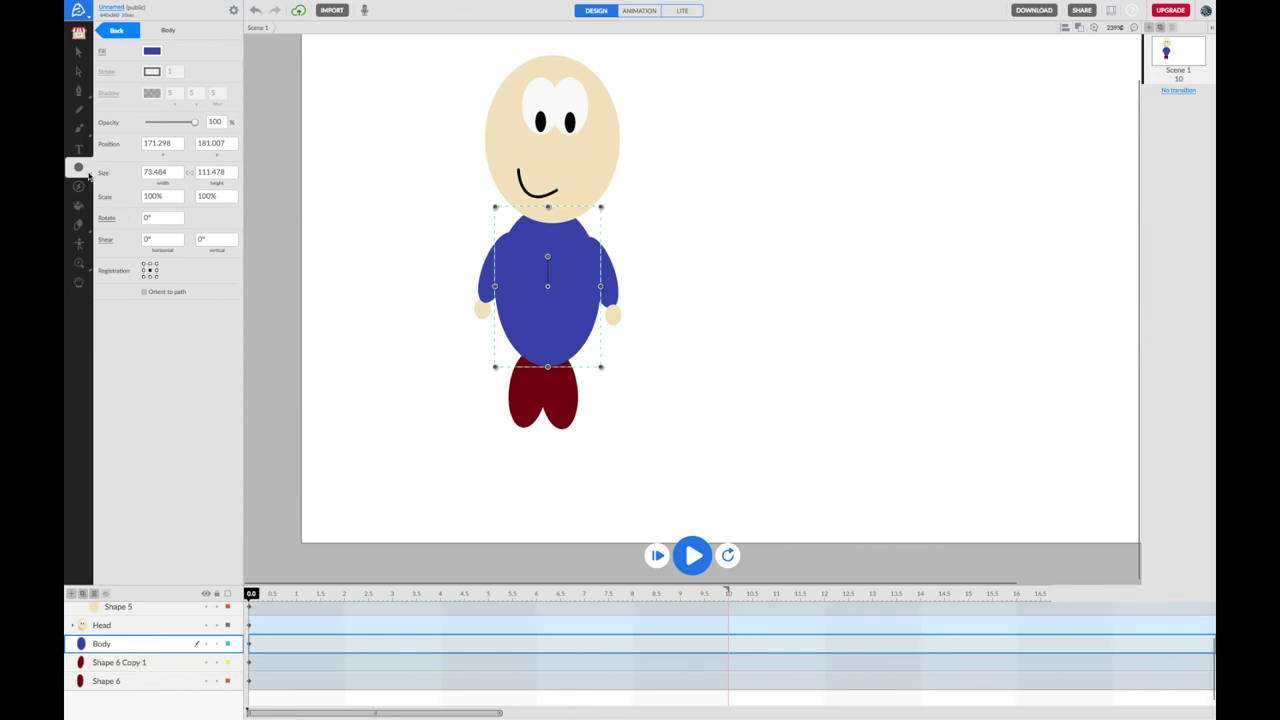
# Set the fill to dark grey 373737 and draw oval shoes under both legs, the right one about 15 wide and 13 high
pyautogui.click(485, 371)
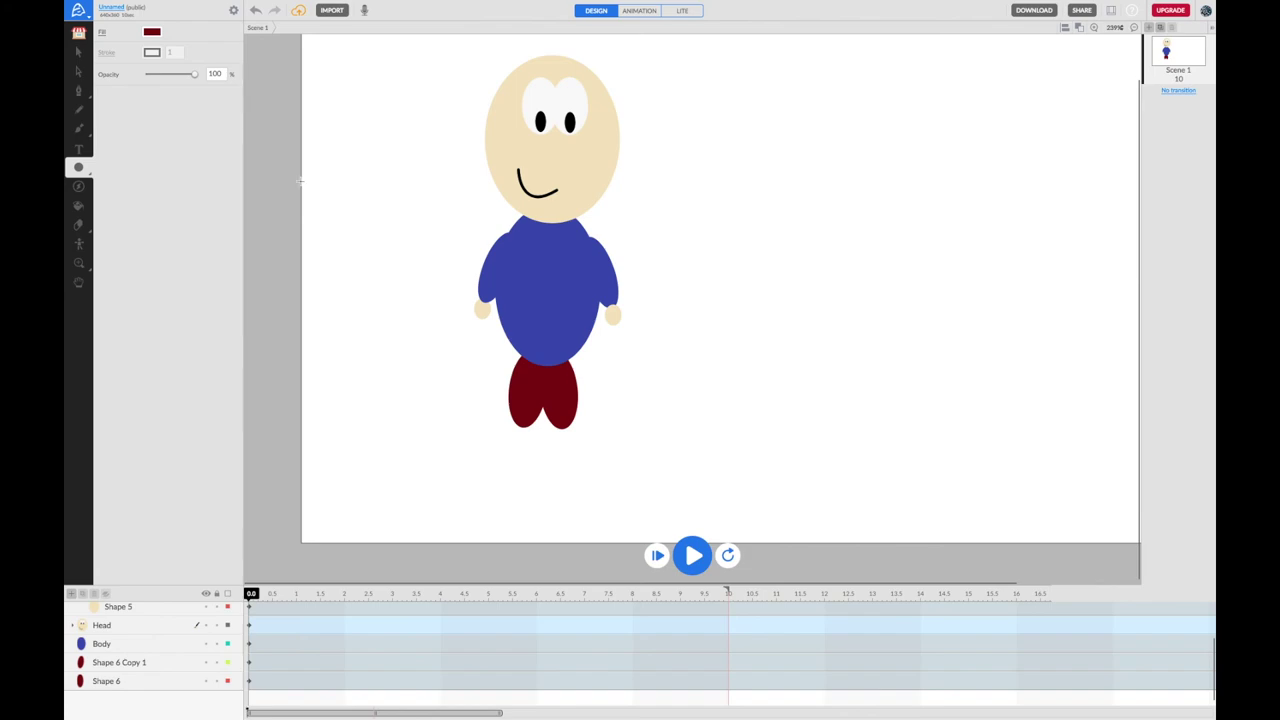
pyautogui.click(149, 32)
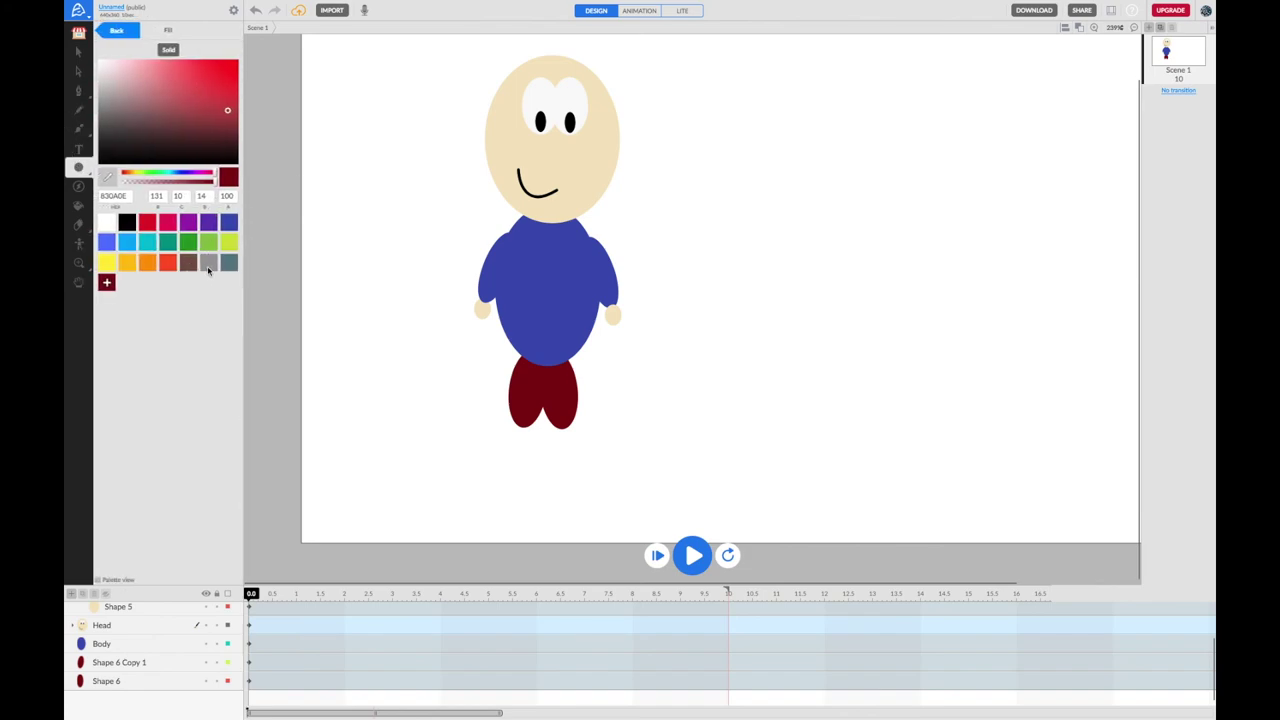
pyautogui.click(209, 263)
pyautogui.click(98, 141)
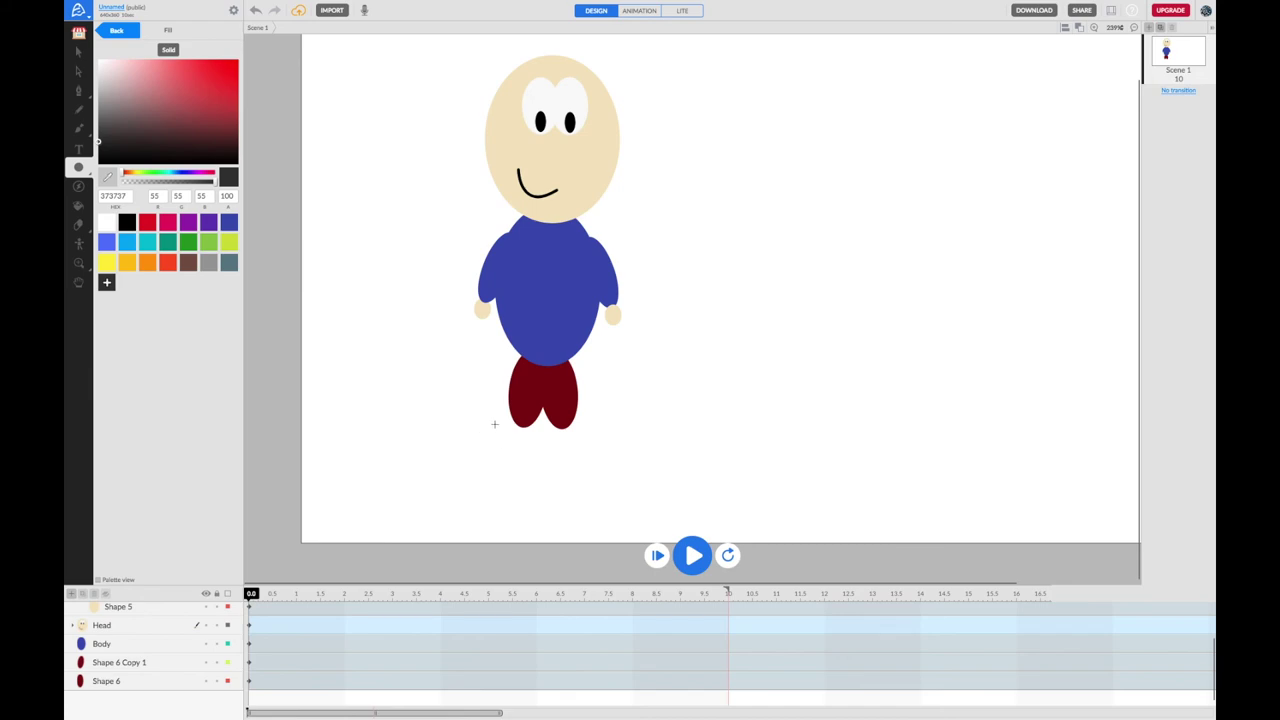
pyautogui.moveTo(504, 423)
pyautogui.mouseDown()
pyautogui.moveTo(536, 441)
pyautogui.moveTo(497, 440)
pyautogui.moveTo(573, 443)
pyautogui.moveTo(565, 436)
pyautogui.mouseUp()
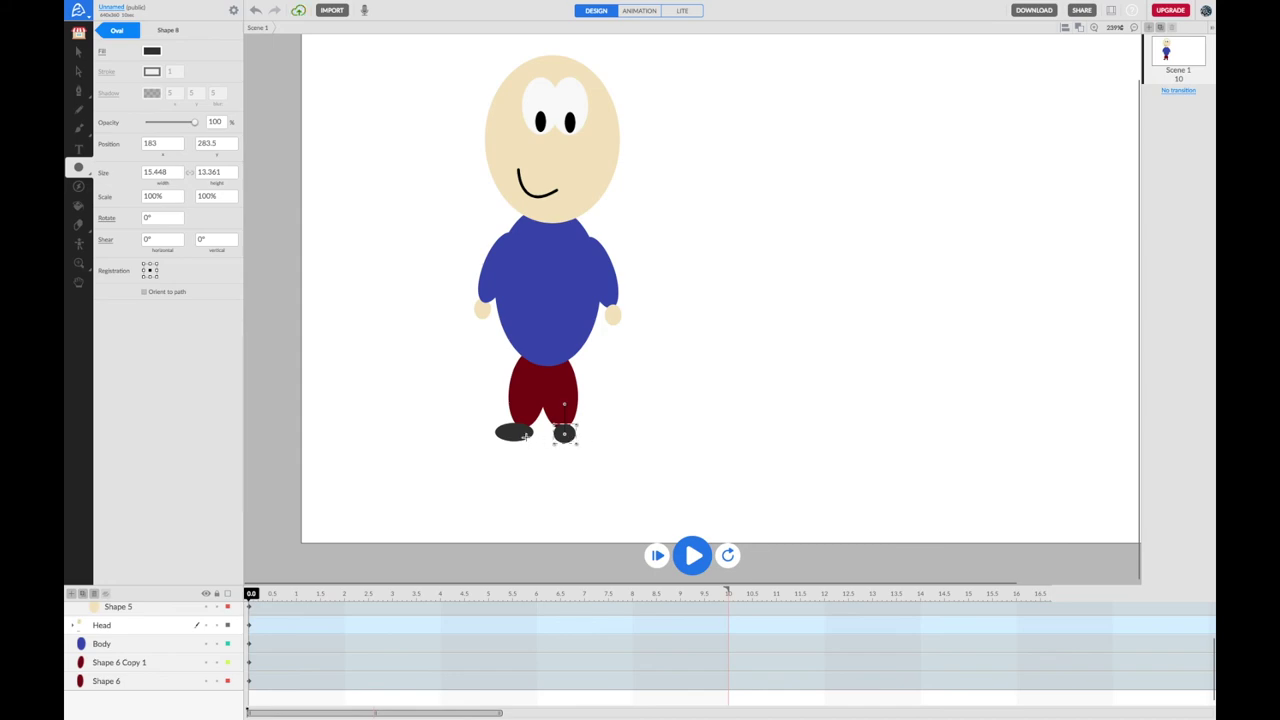
# Delete the wide left shoe and replace it with a duplicate of the right shoe at X 151.5, Y 282.5
pyautogui.press('v')
pyautogui.click(513, 432)
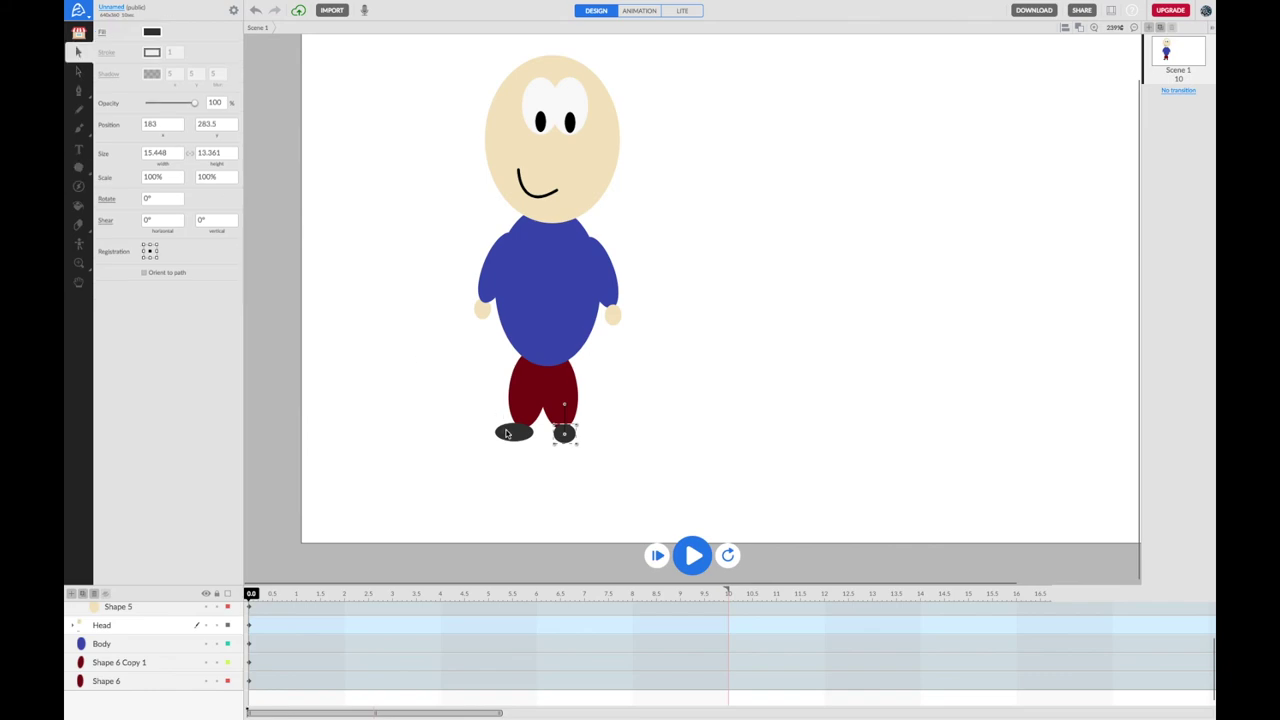
pyautogui.press('Delete')
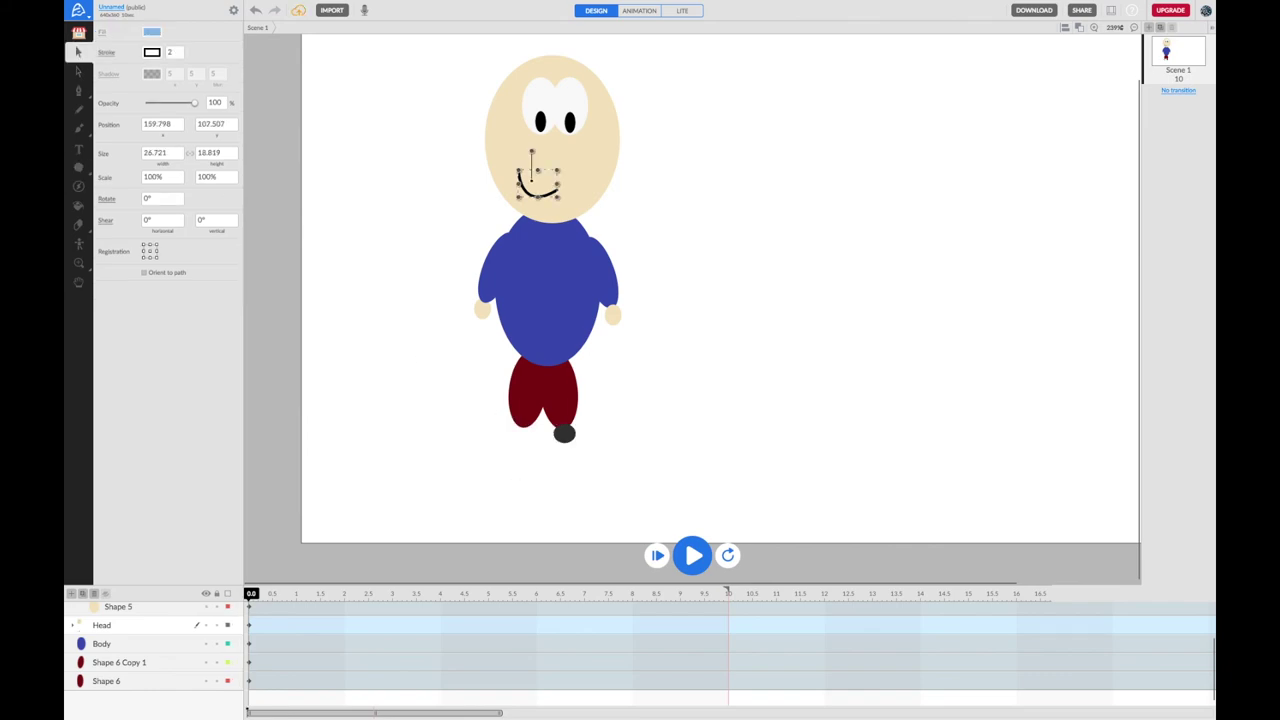
pyautogui.click(564, 433)
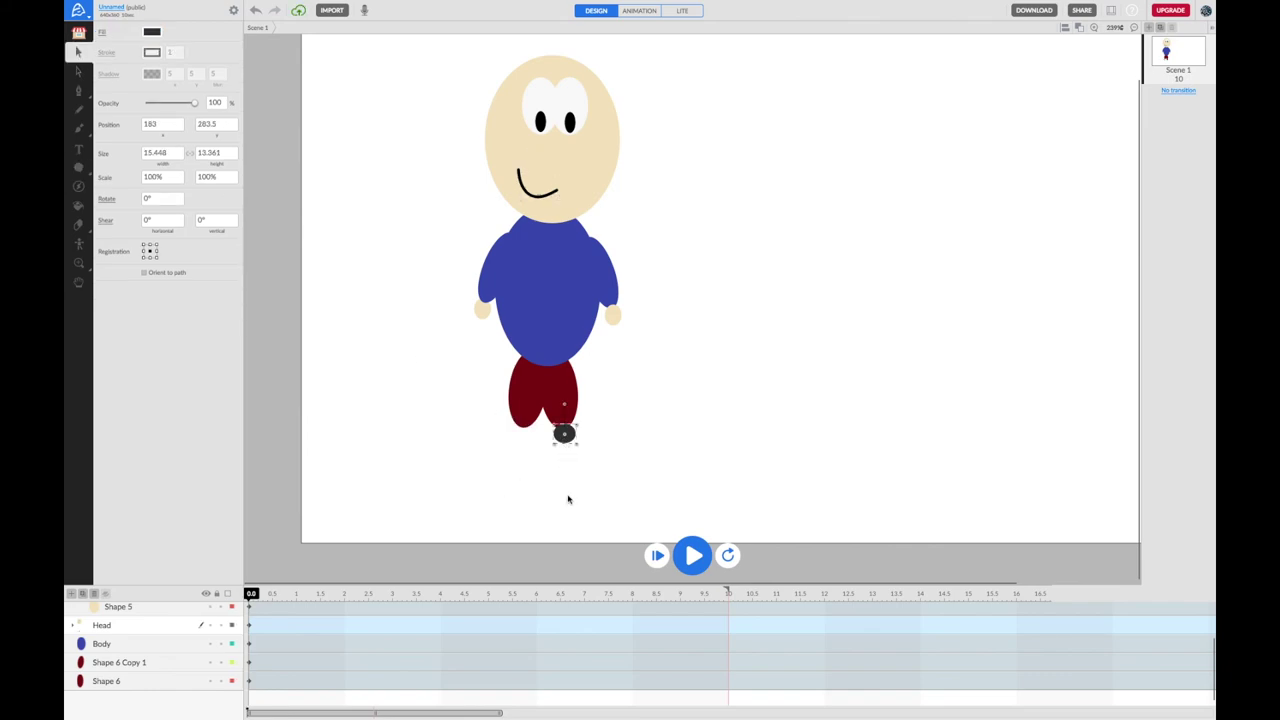
pyautogui.hotkey('ctrl', 'd')
pyautogui.moveTo(563, 432); pyautogui.dragTo(523, 434)
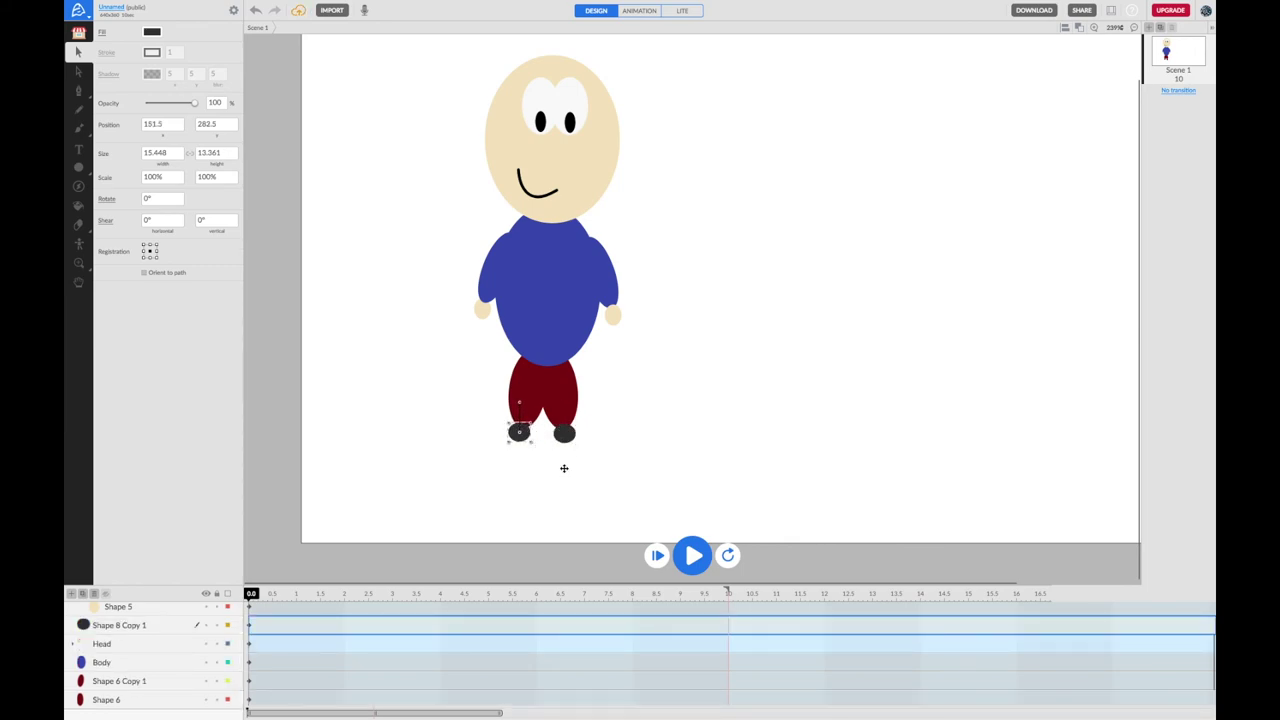
pyautogui.click(566, 472)
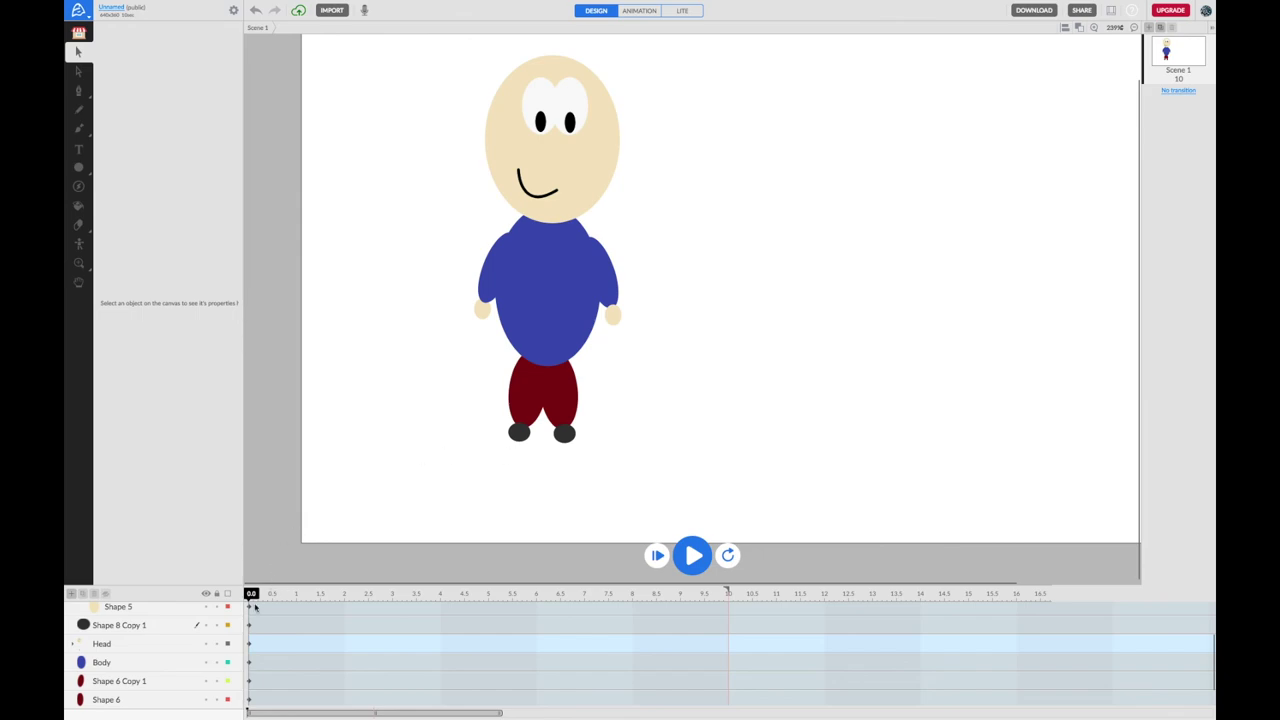
# Move the left shoe's layer, Shape 8 Copy 1, directly below the Shape 6 Copy 1 leg layer
pyautogui.moveTo(130, 630); pyautogui.dragTo(126, 688)
pyautogui.scroll(2, 138, 657)
pyautogui.scroll(-3, 140, 657)
pyautogui.scroll(1, 115, 644)
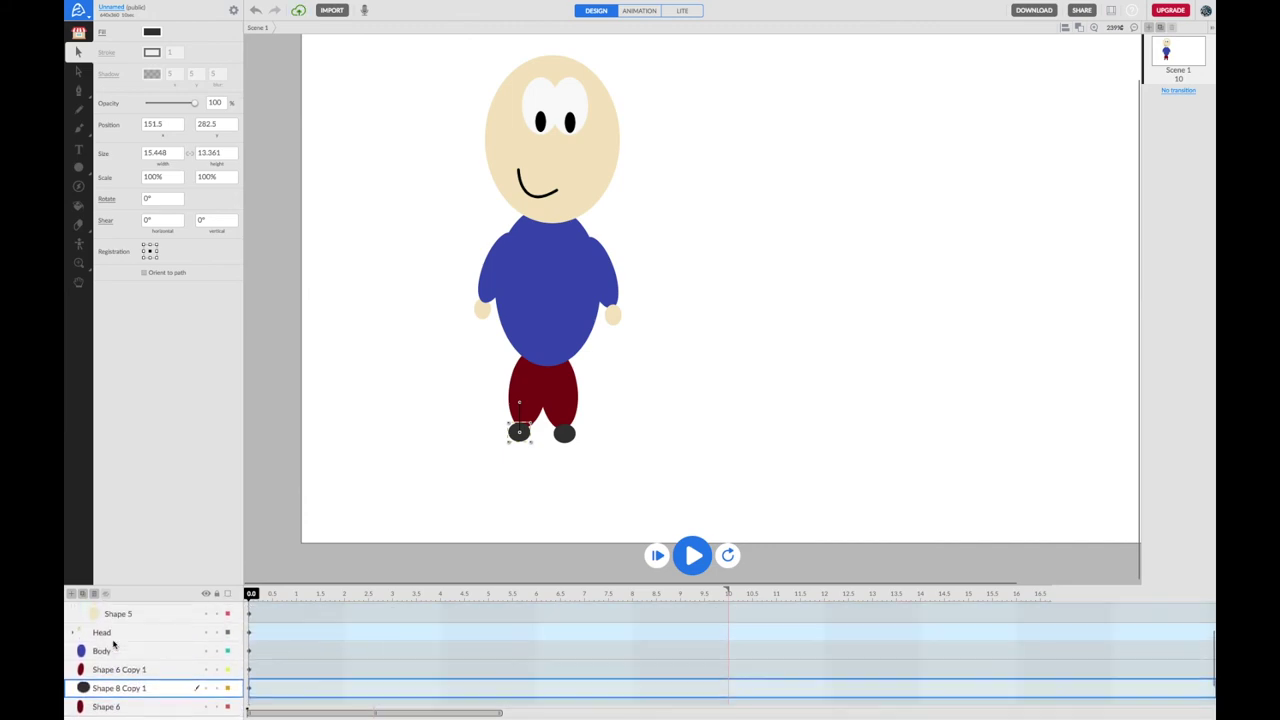
# Move the right shoe, Shape 8, out of the Head group to the bottom of the layer stack, below Shape 6
pyautogui.click(564, 433)
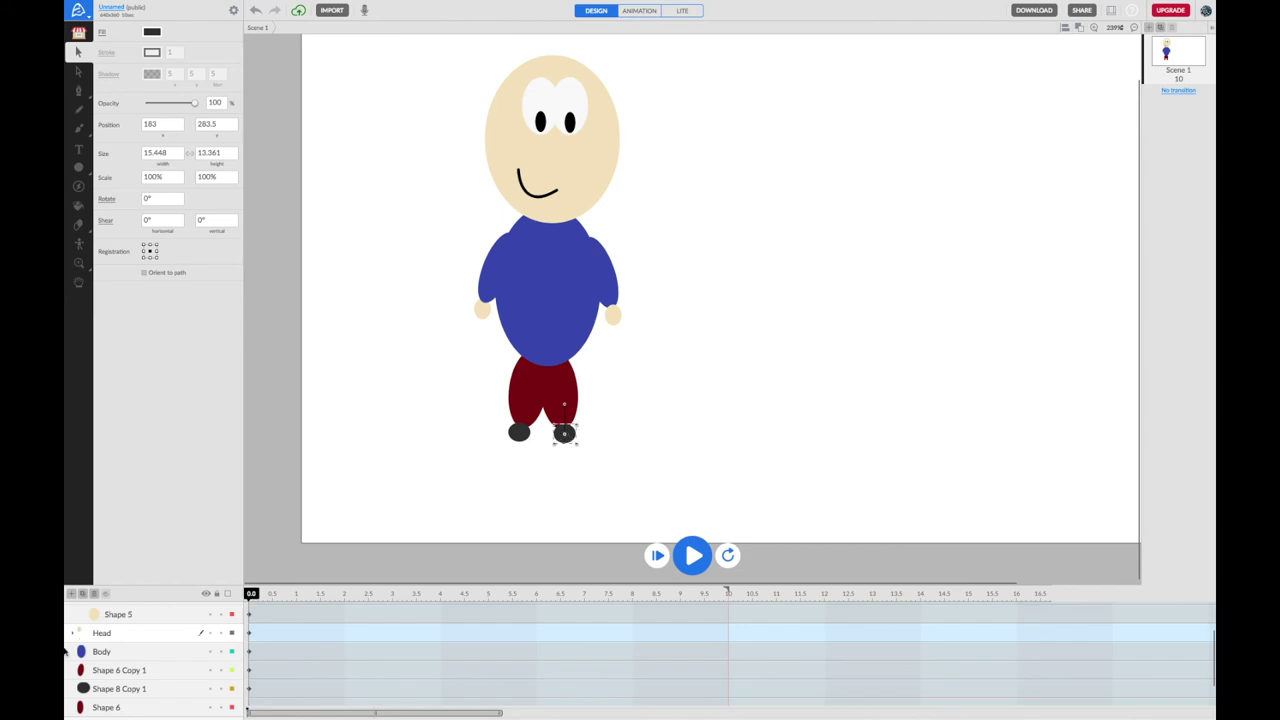
pyautogui.click(73, 633)
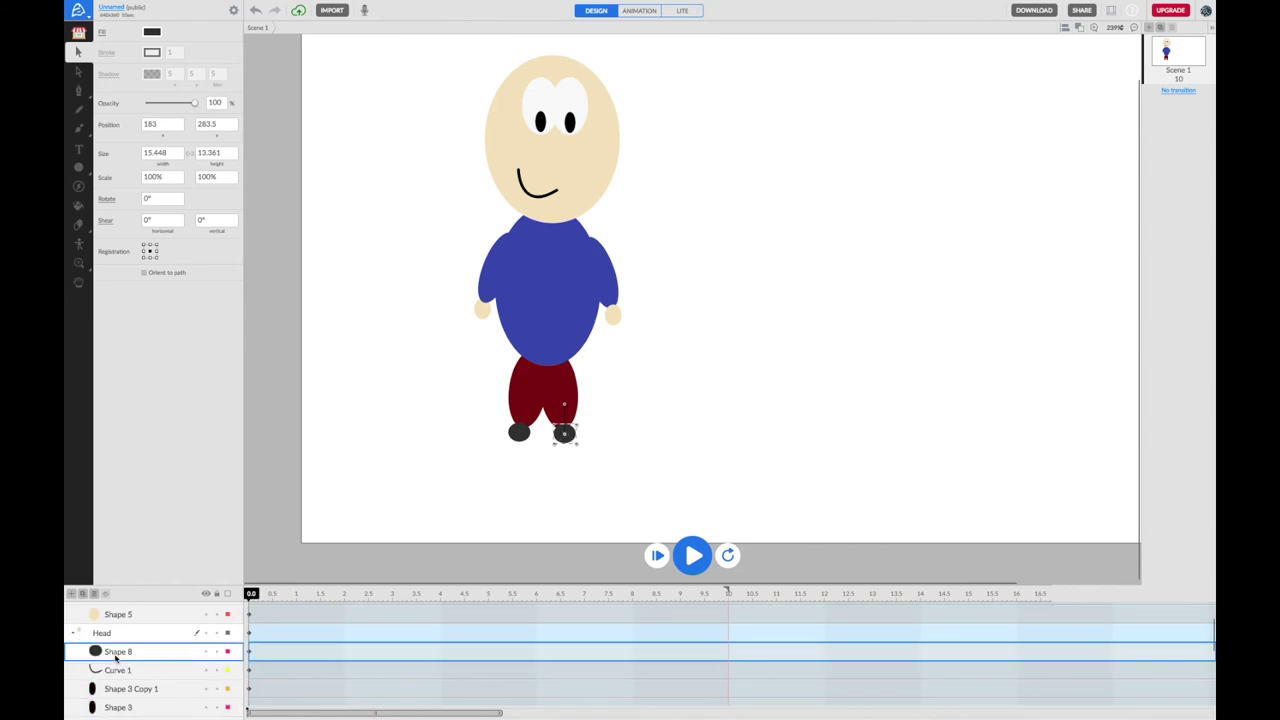
pyautogui.moveTo(100, 652); pyautogui.dragTo(99, 704)
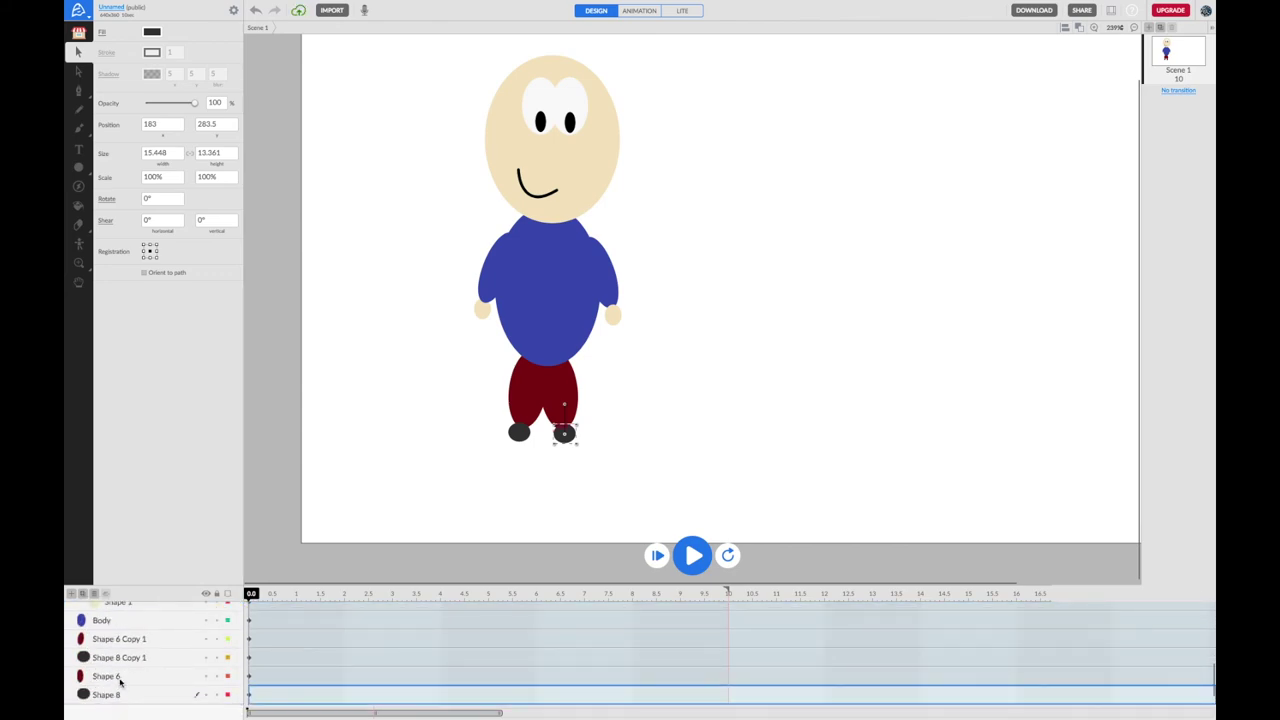
# Swap the two shoe layers so that each shoe lies directly below its own leg's layer
pyautogui.click(120, 678)
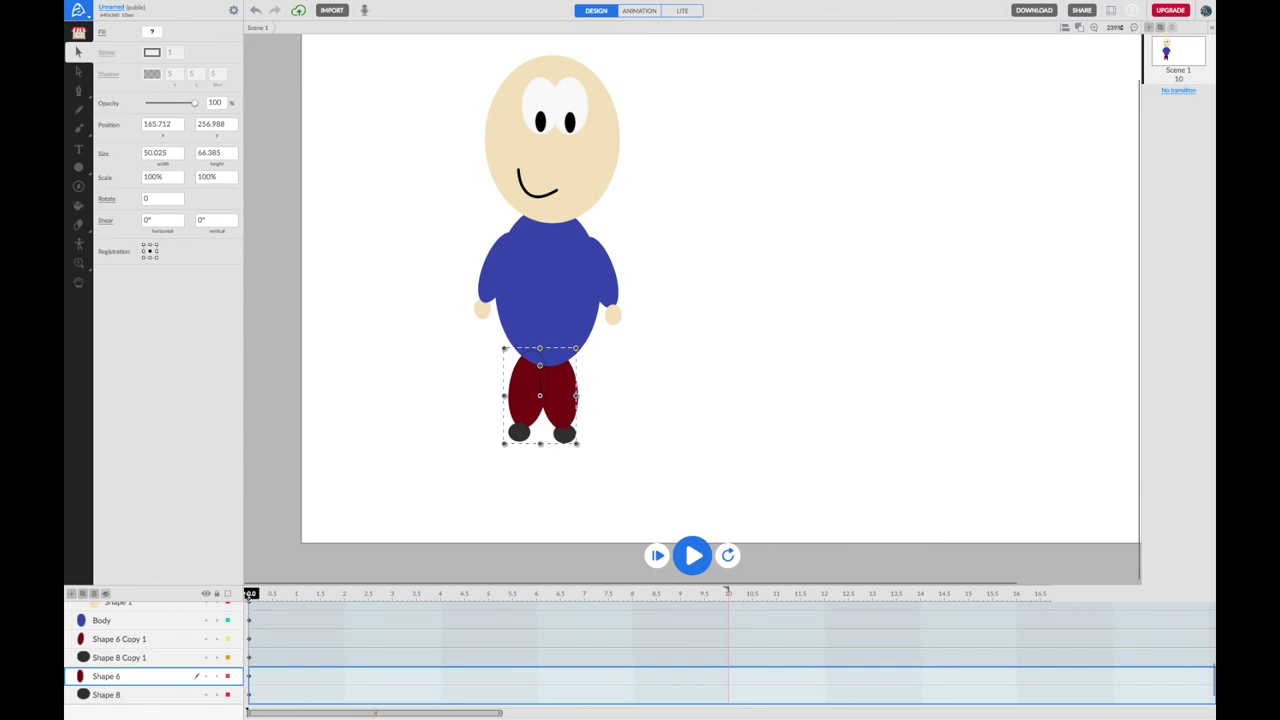
pyautogui.click(406, 457)
pyautogui.click(162, 679)
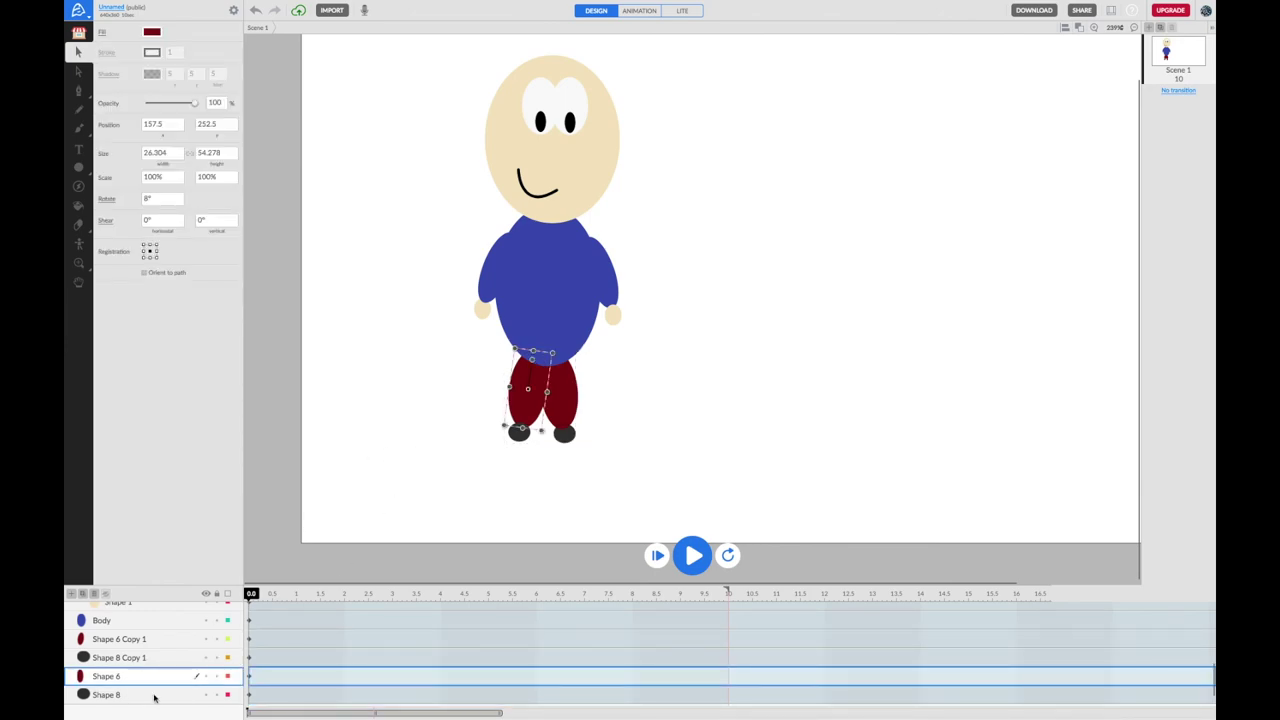
pyautogui.click(158, 659)
pyautogui.moveTo(152, 662); pyautogui.dragTo(147, 699)
# Group the Shape 6 leg and its shoe, Shape 8 Copy 1, into one layer named Left leg
pyautogui.click(143, 694)
pyautogui.keyDown('shift'); pyautogui.click(148, 695); pyautogui.keyUp('shift')
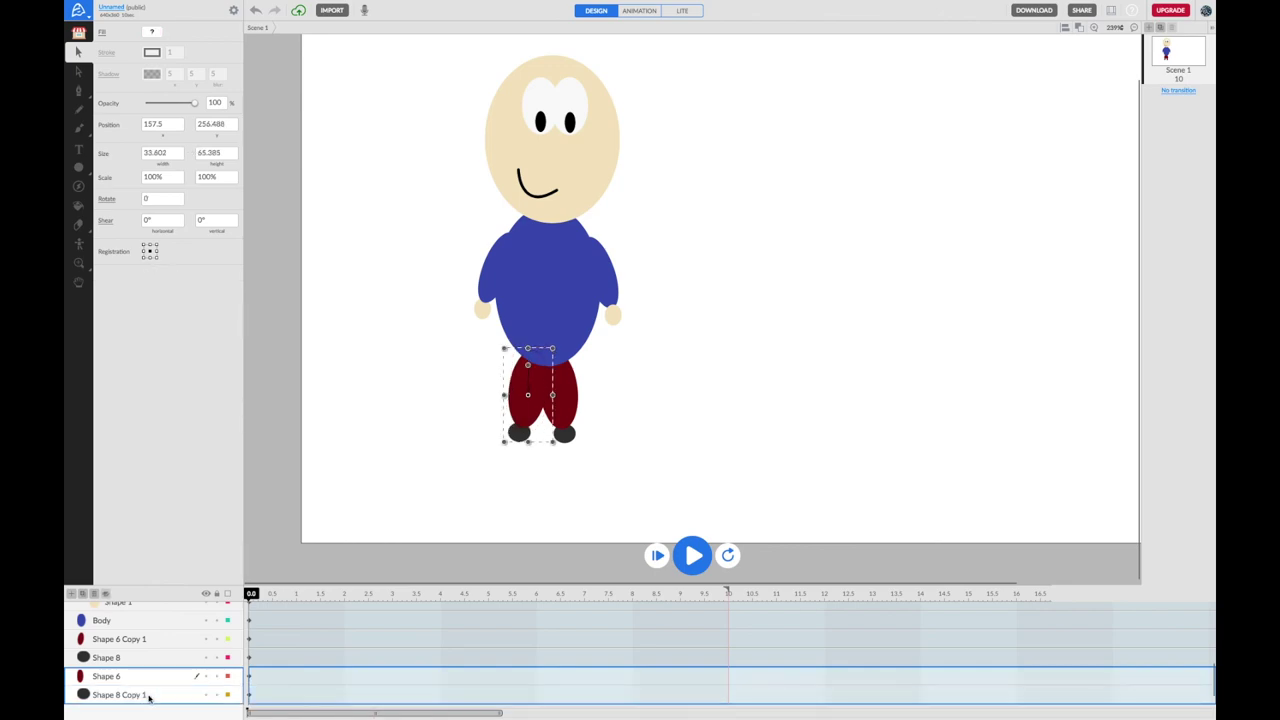
pyautogui.click(107, 594)
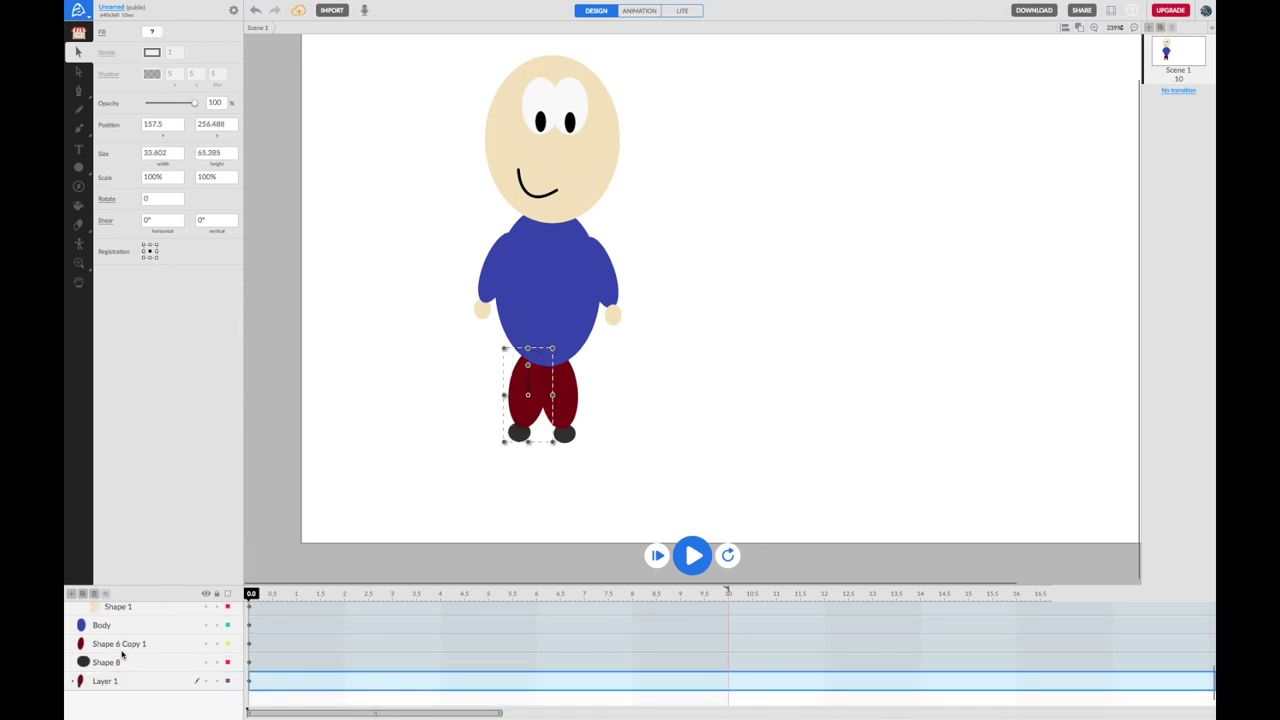
pyautogui.doubleClick(106, 683)
pyautogui.write('Left leg')
pyautogui.press('Return')
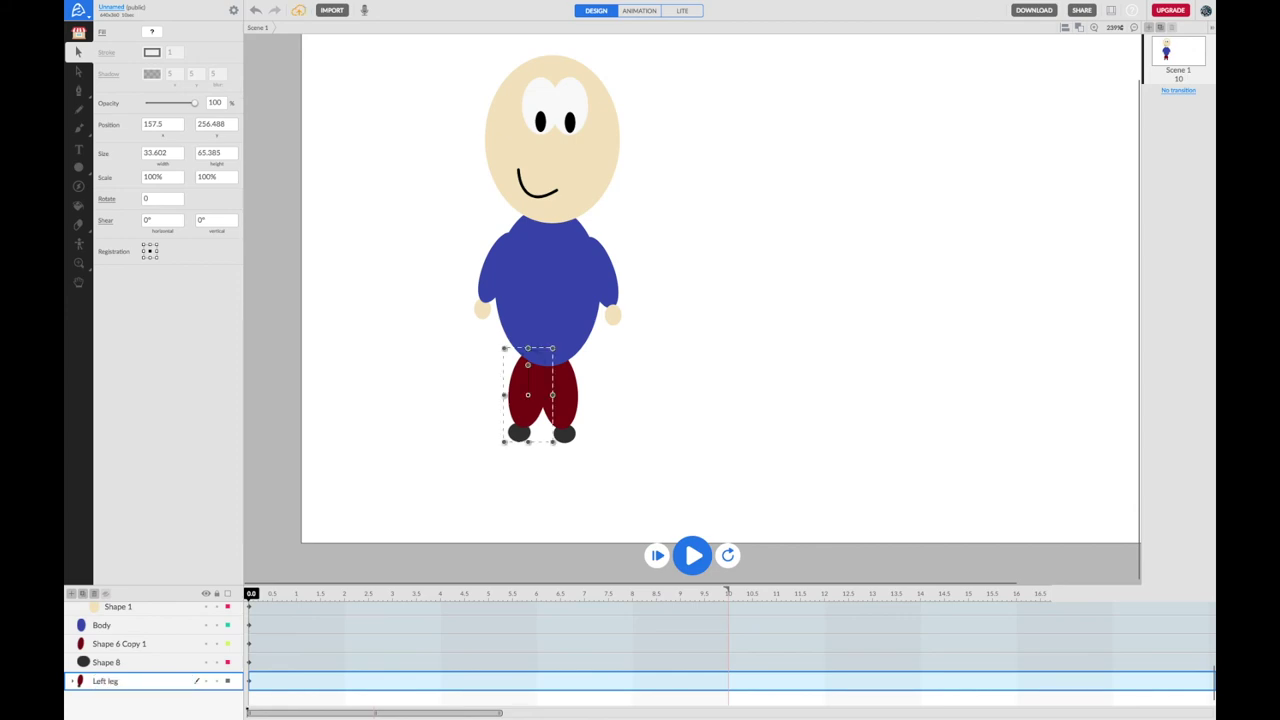
# Group the Shape 6 Copy 1 leg and its shoe, Shape 8, into one layer named Right leg
pyautogui.click(148, 647)
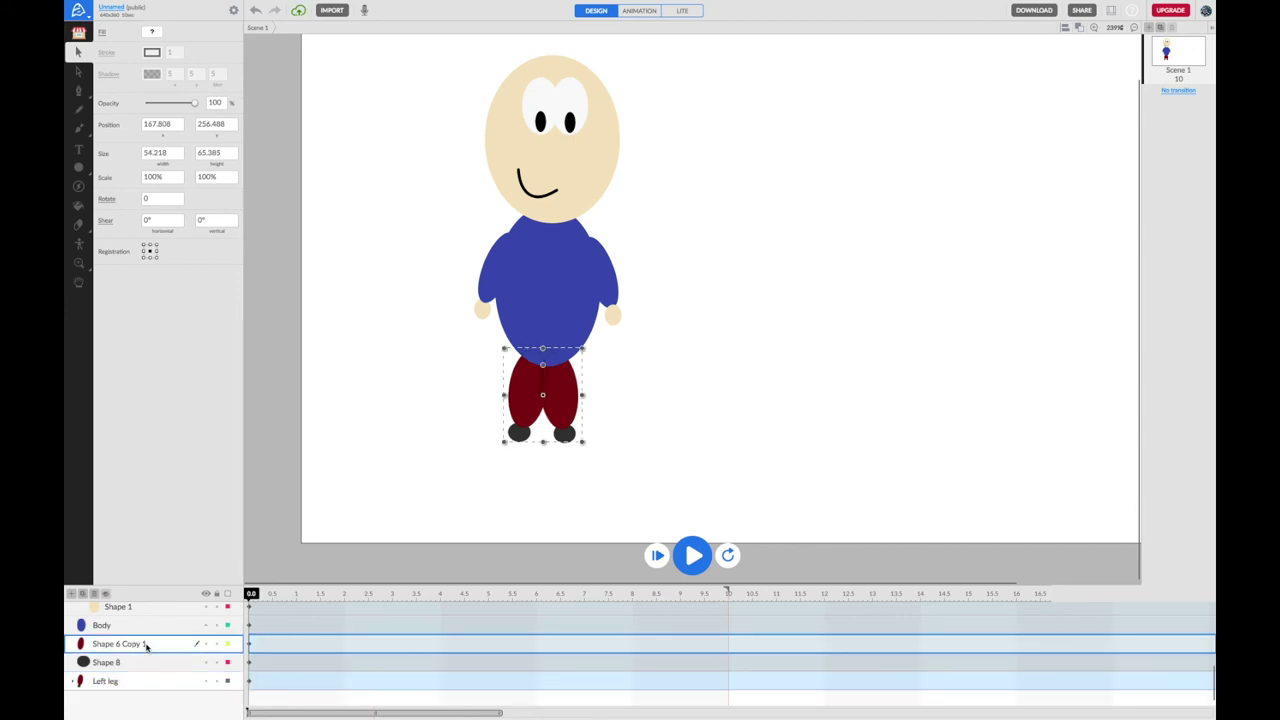
pyautogui.click(322, 500)
pyautogui.click(155, 648)
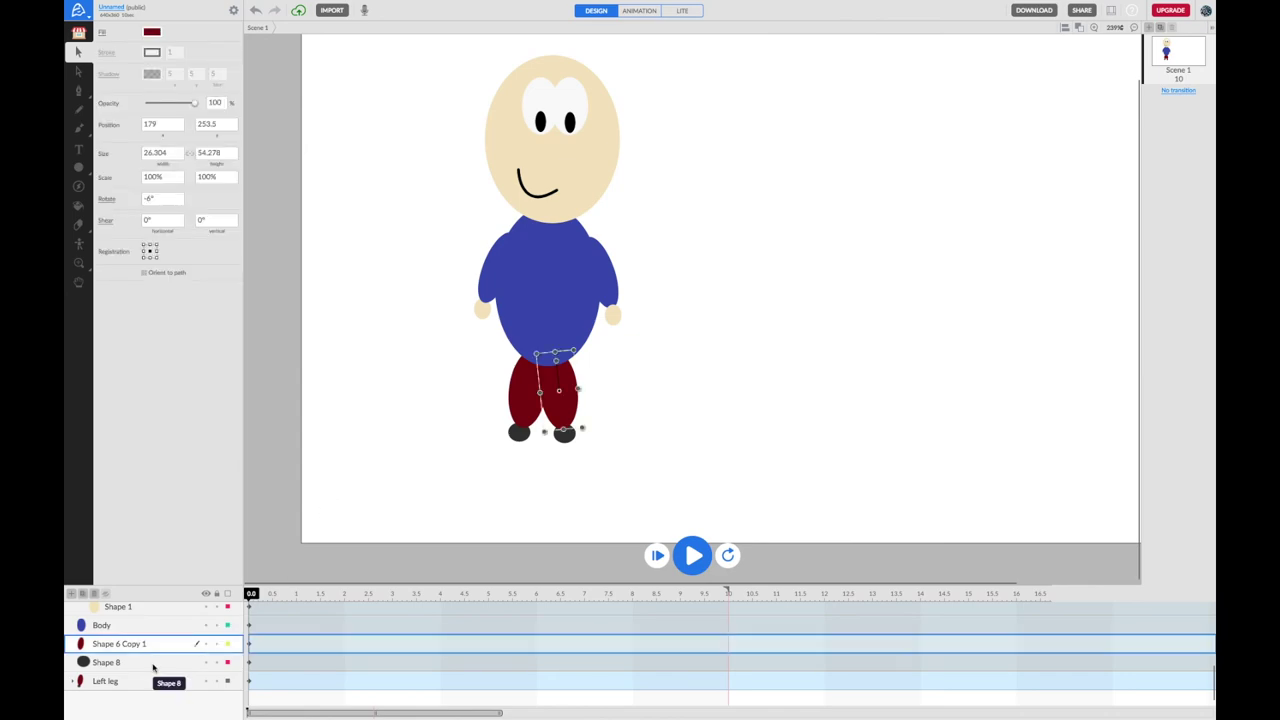
pyautogui.keyDown('shift'); pyautogui.click(153, 662); pyautogui.keyUp('shift')
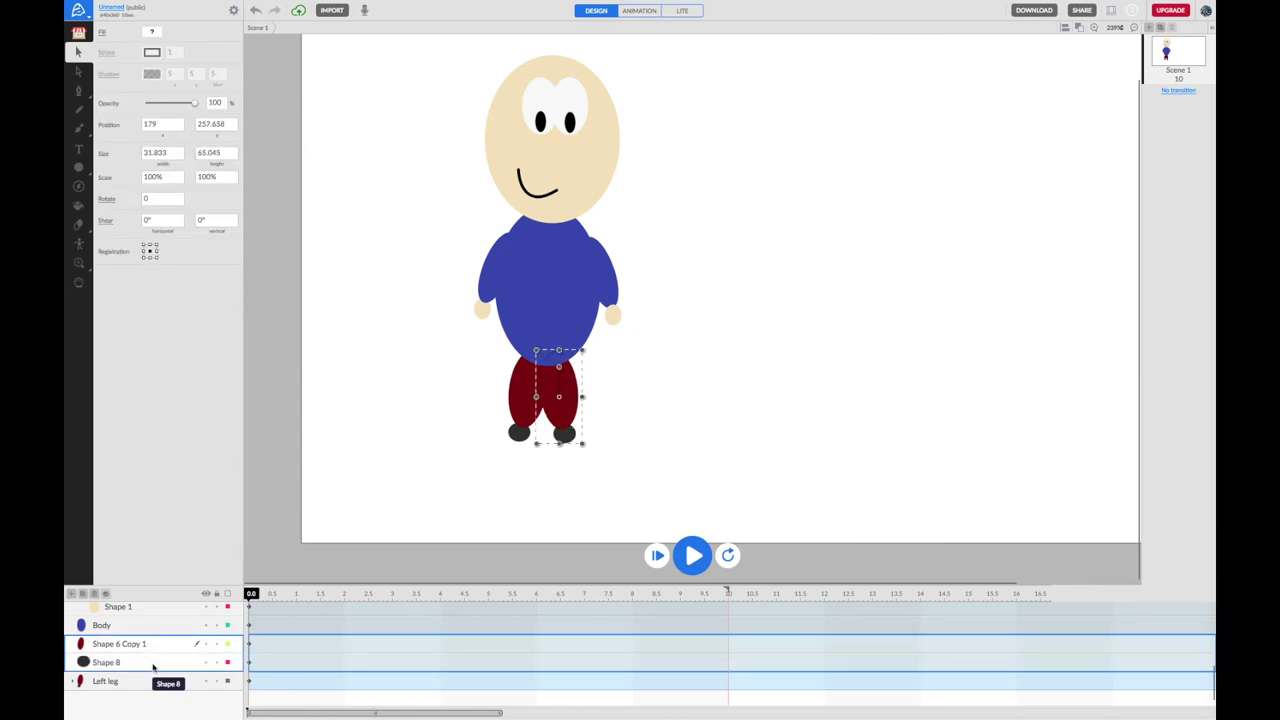
pyautogui.click(107, 593)
pyautogui.doubleClick(106, 663)
pyautogui.write('Right leg')
pyautogui.press('Return')
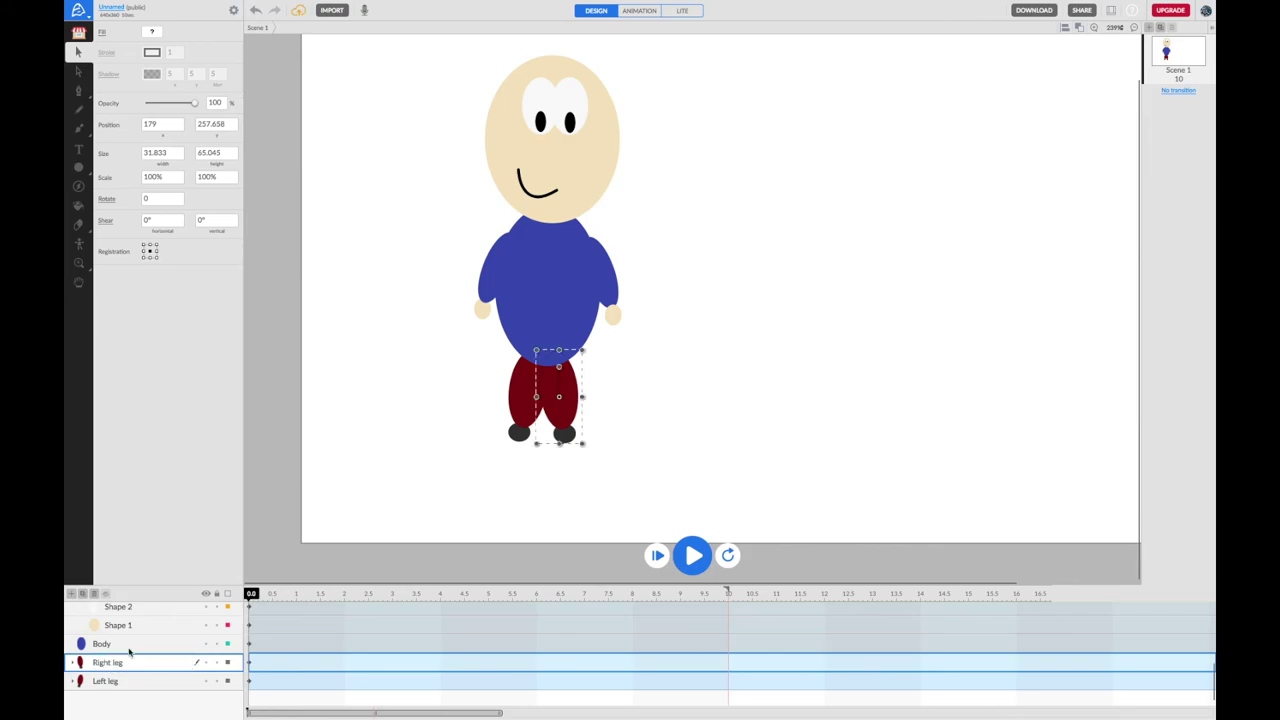
# Move both upper arms slightly inward towards the body, placing the left one at about X 138.5, Y 168
pyautogui.click(374, 528)
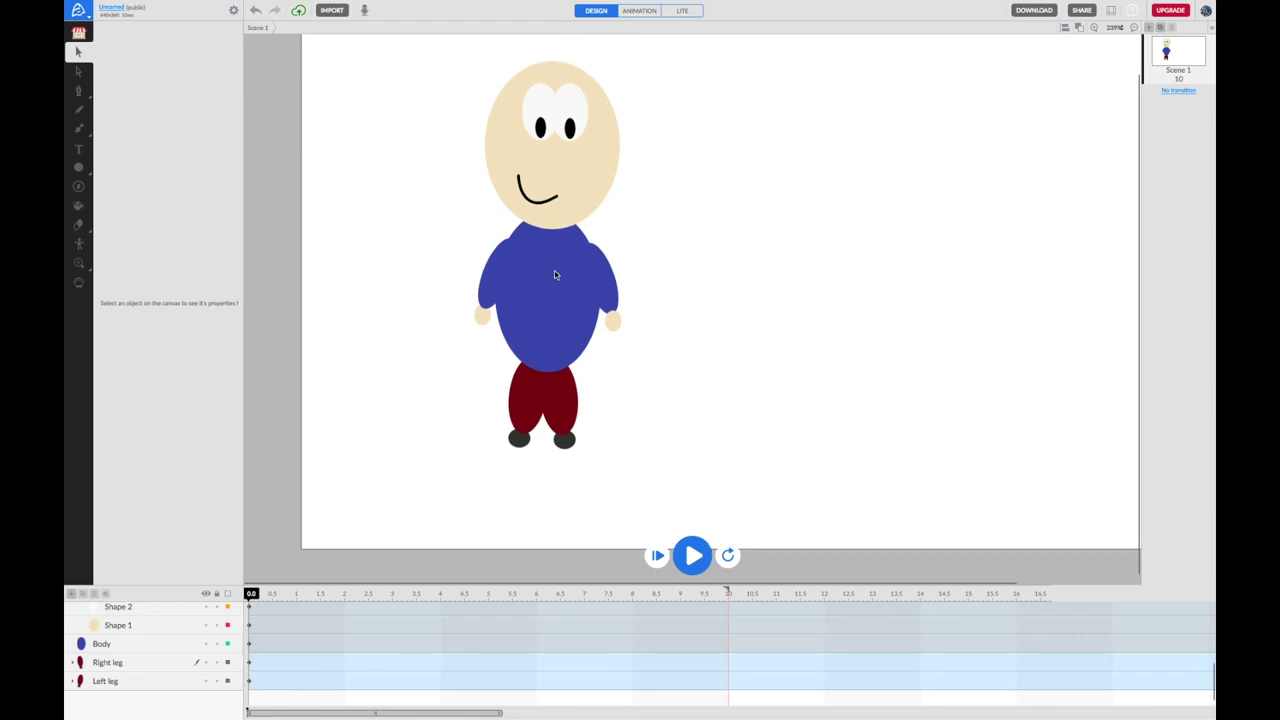
pyautogui.click(603, 286)
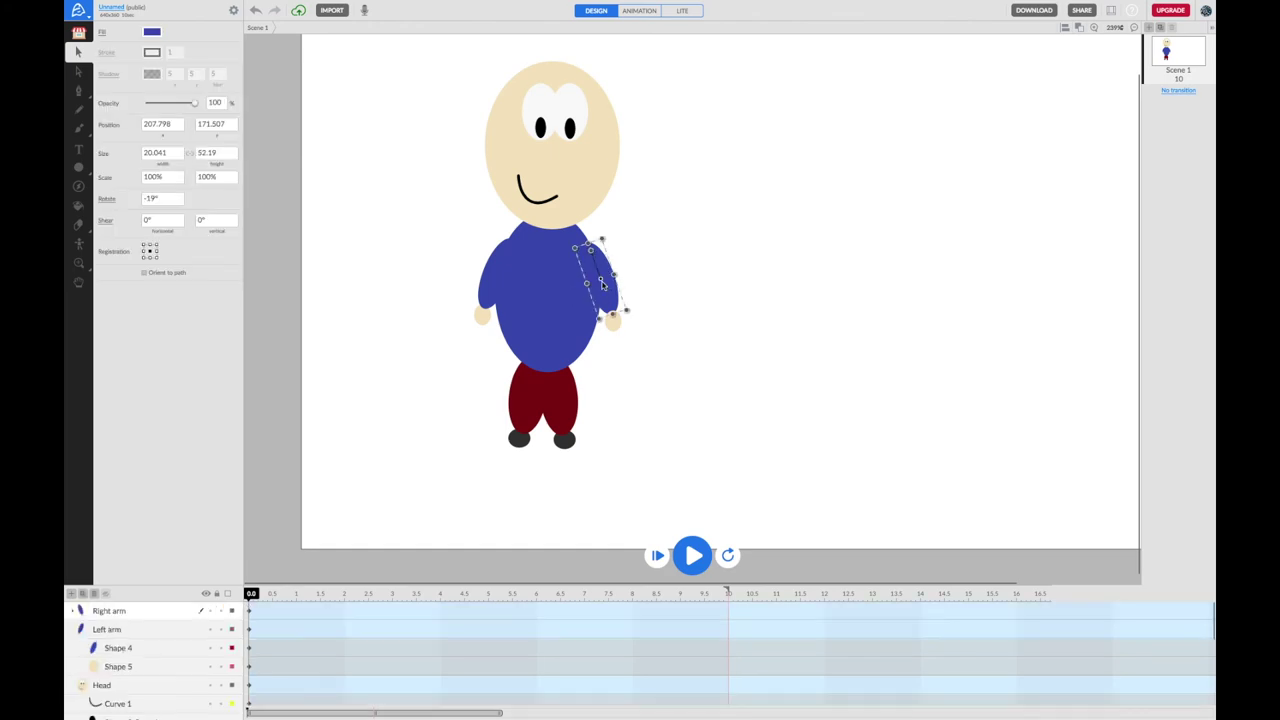
pyautogui.moveTo(604, 308); pyautogui.dragTo(606, 307)
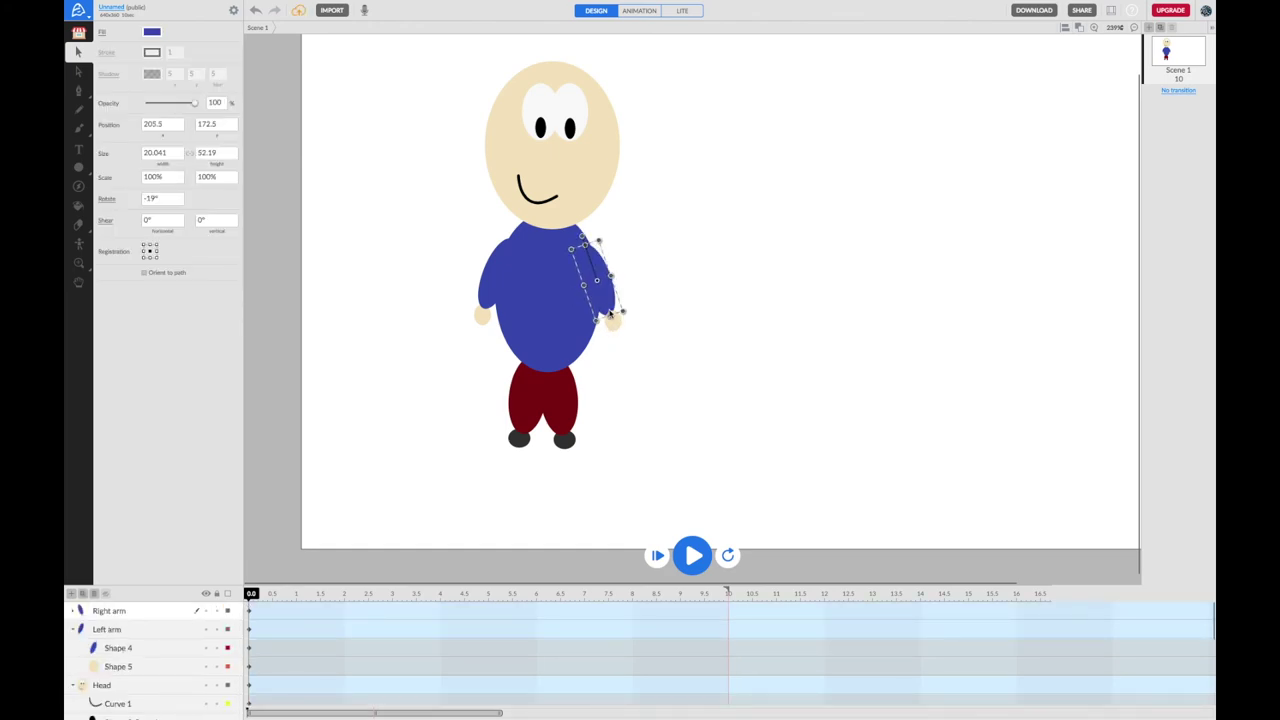
pyautogui.click(487, 284)
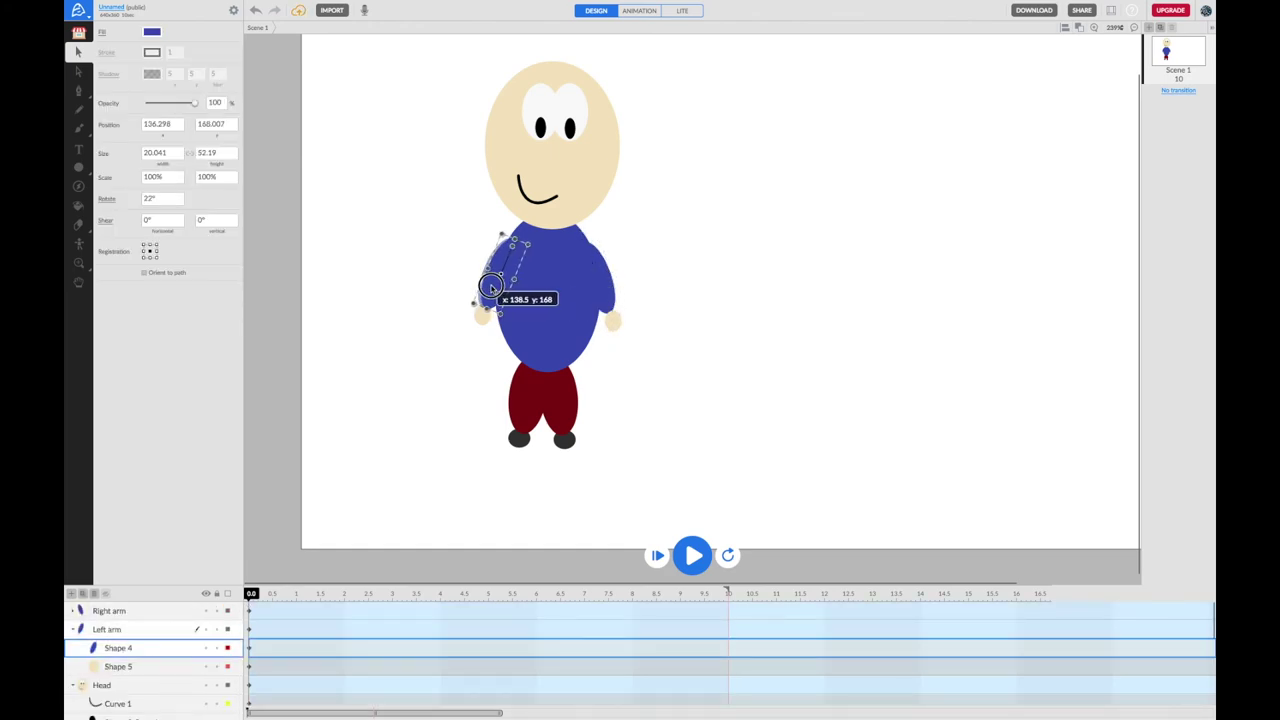
pyautogui.click(457, 280)
# Fine-tune the right upper arm's position to X 206.5, Y 170.5 so that it meets the shoulder and hand
pyautogui.click(612, 320)
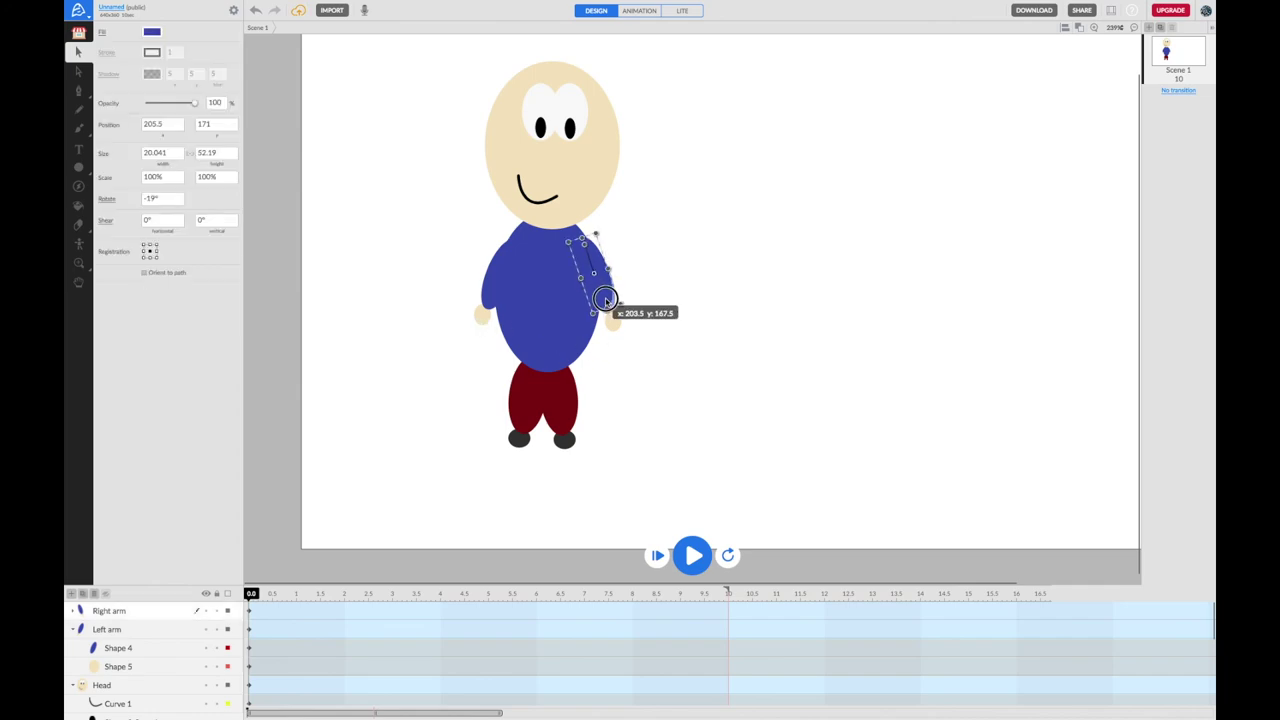
pyautogui.click(656, 345)
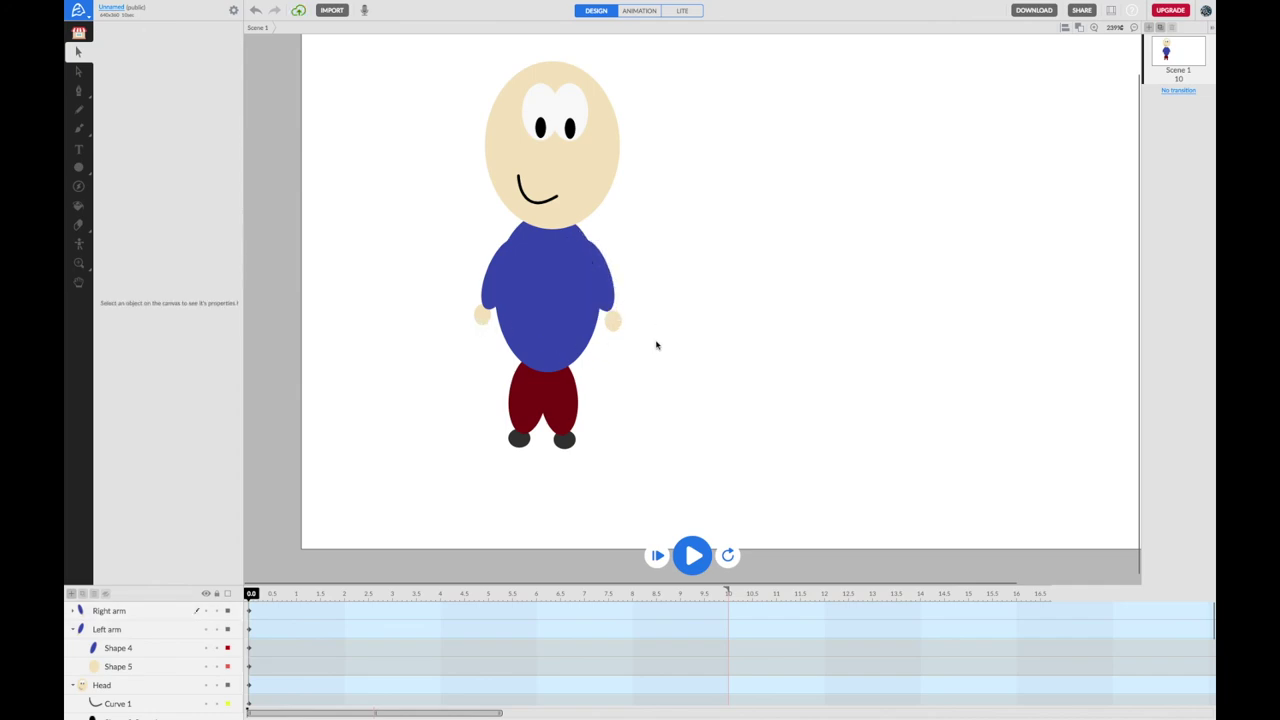
pyautogui.click(613, 298)
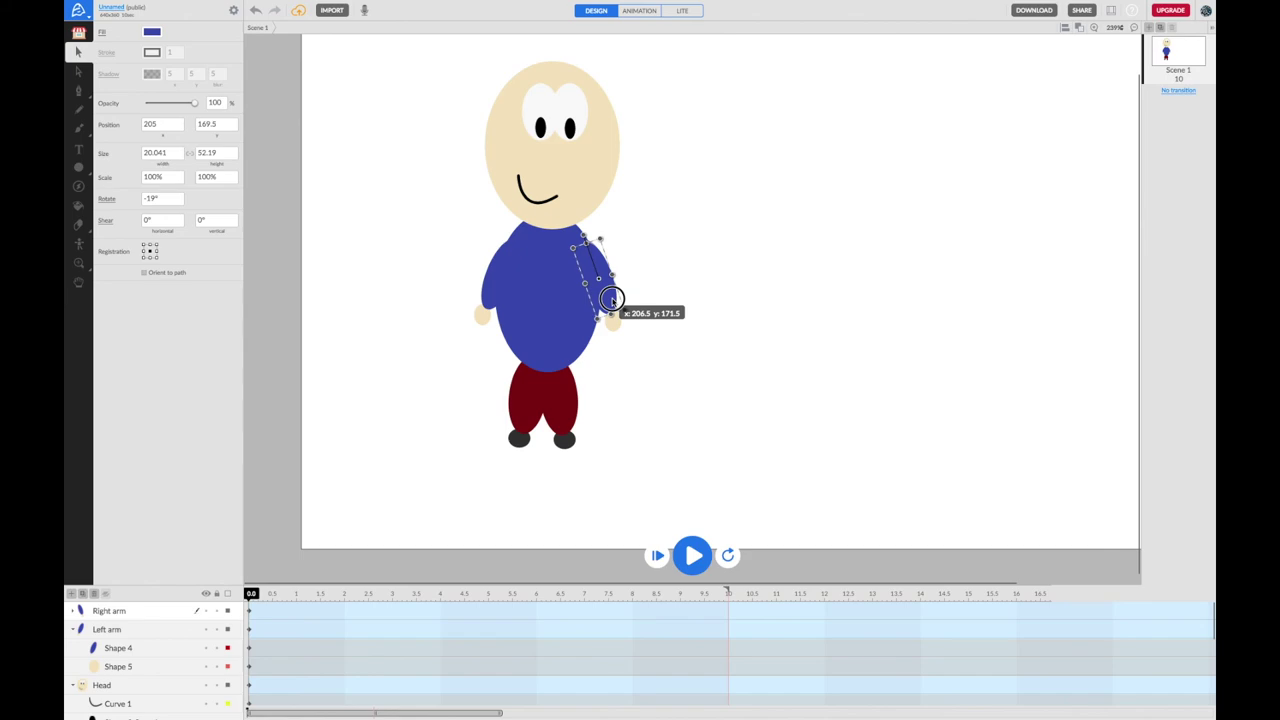
pyautogui.click(657, 283)
pyautogui.click(613, 322)
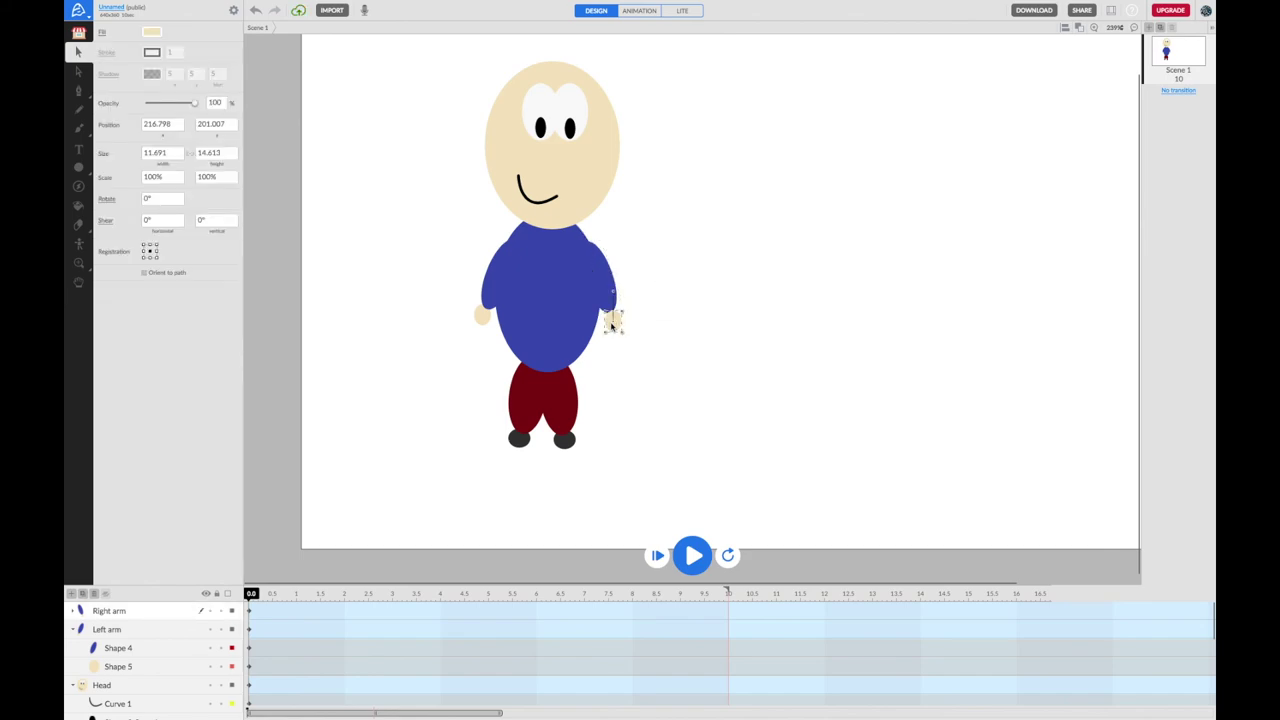
pyautogui.click(660, 311)
pyautogui.click(614, 308)
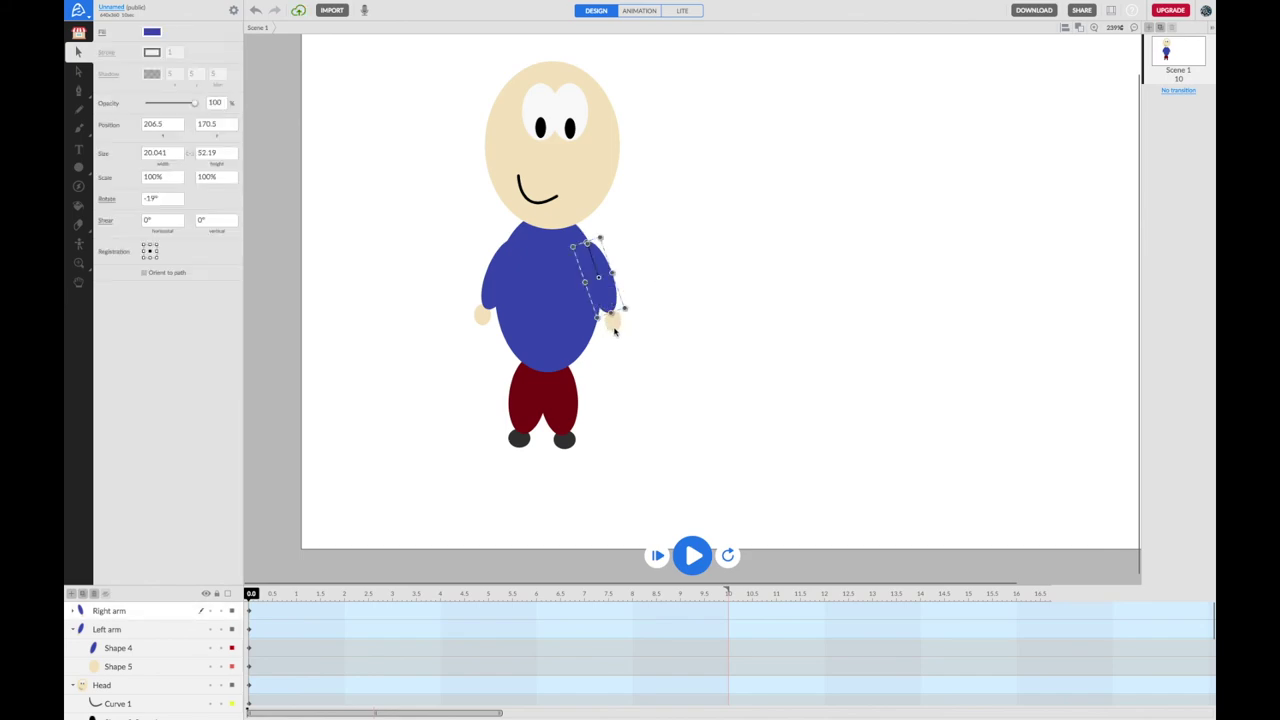
# Expand the Right arm group, select its arm and hand together, and nudge them slightly
pyautogui.click(74, 611)
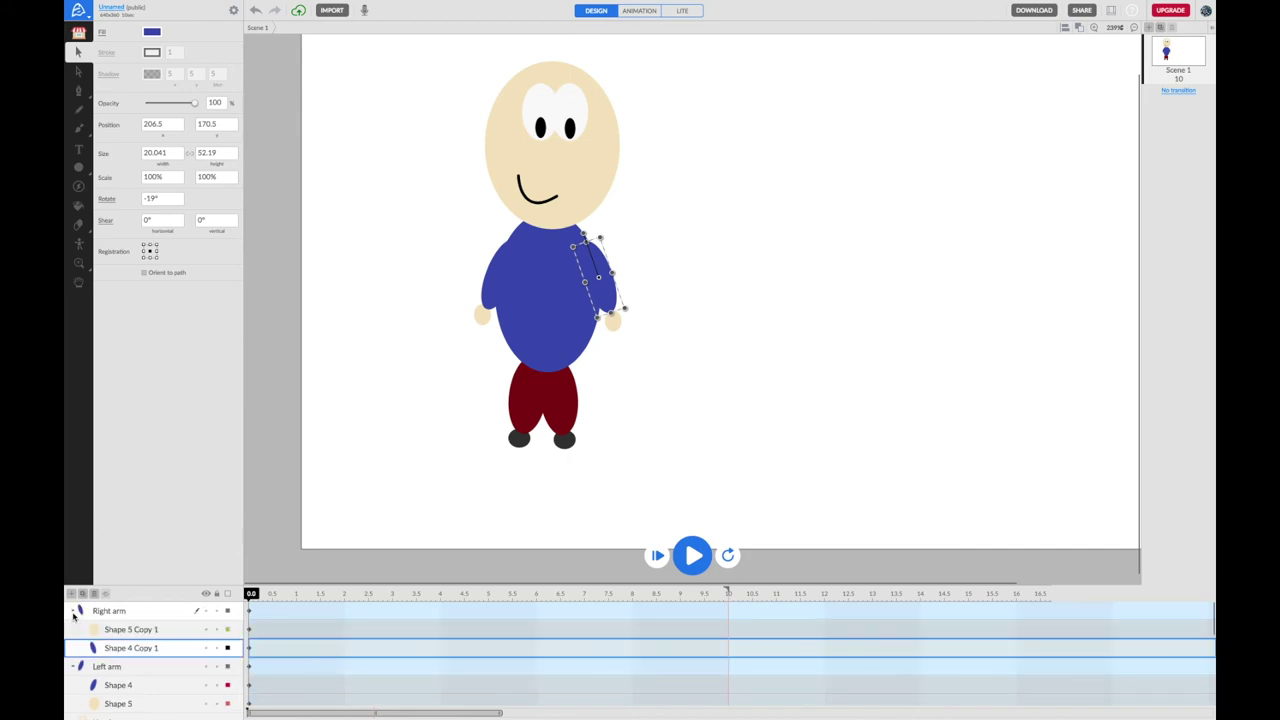
pyautogui.click(163, 646)
pyautogui.click(163, 650)
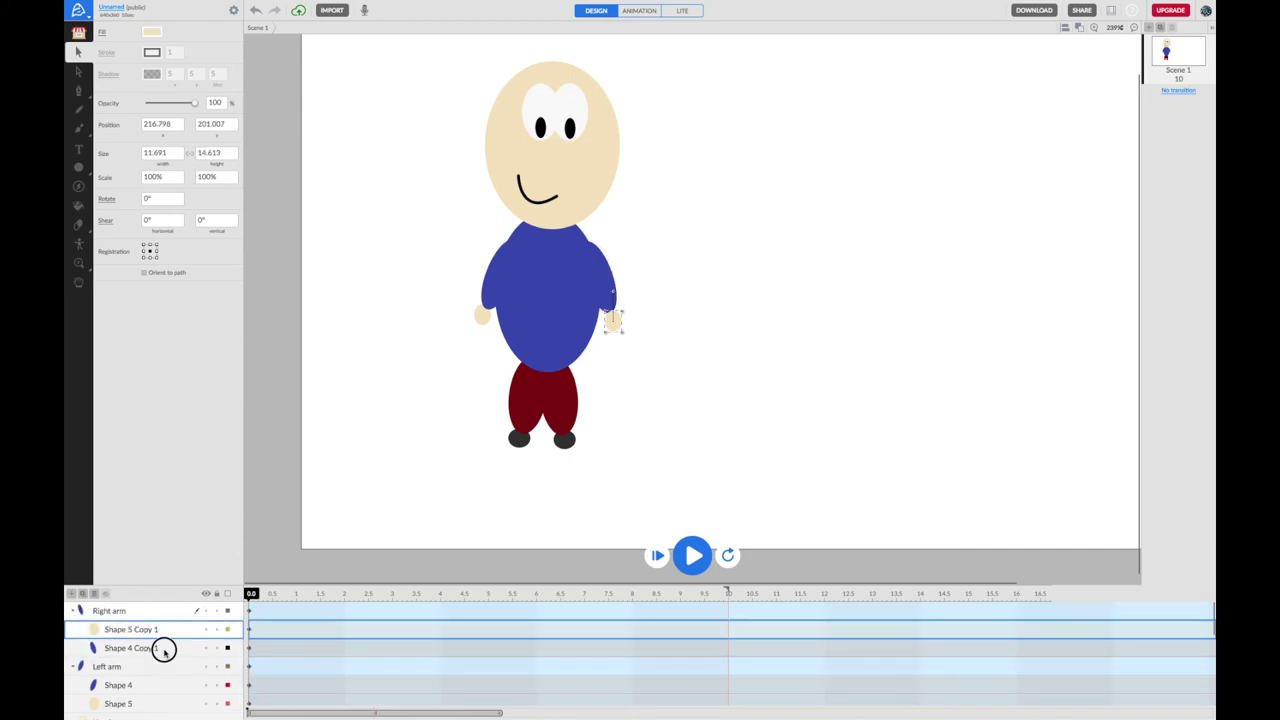
pyautogui.click(158, 615)
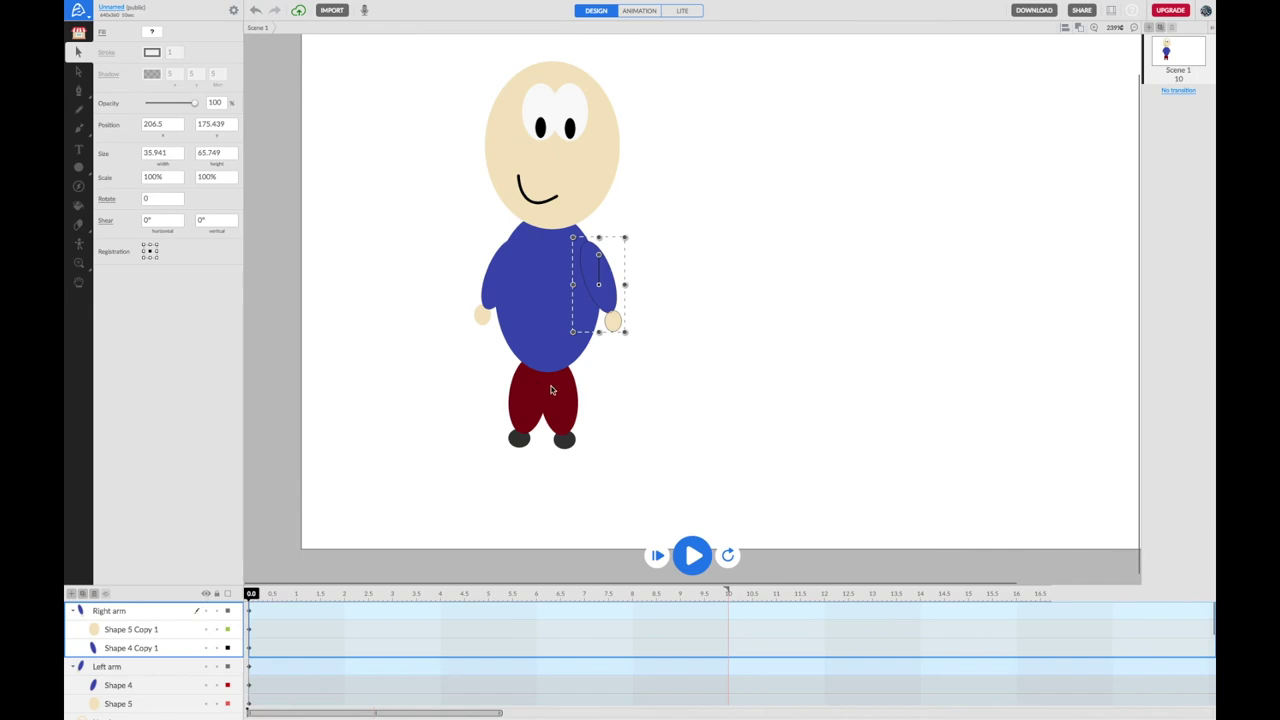
pyautogui.moveTo(612, 300); pyautogui.dragTo(614, 300)
pyautogui.click(666, 300)
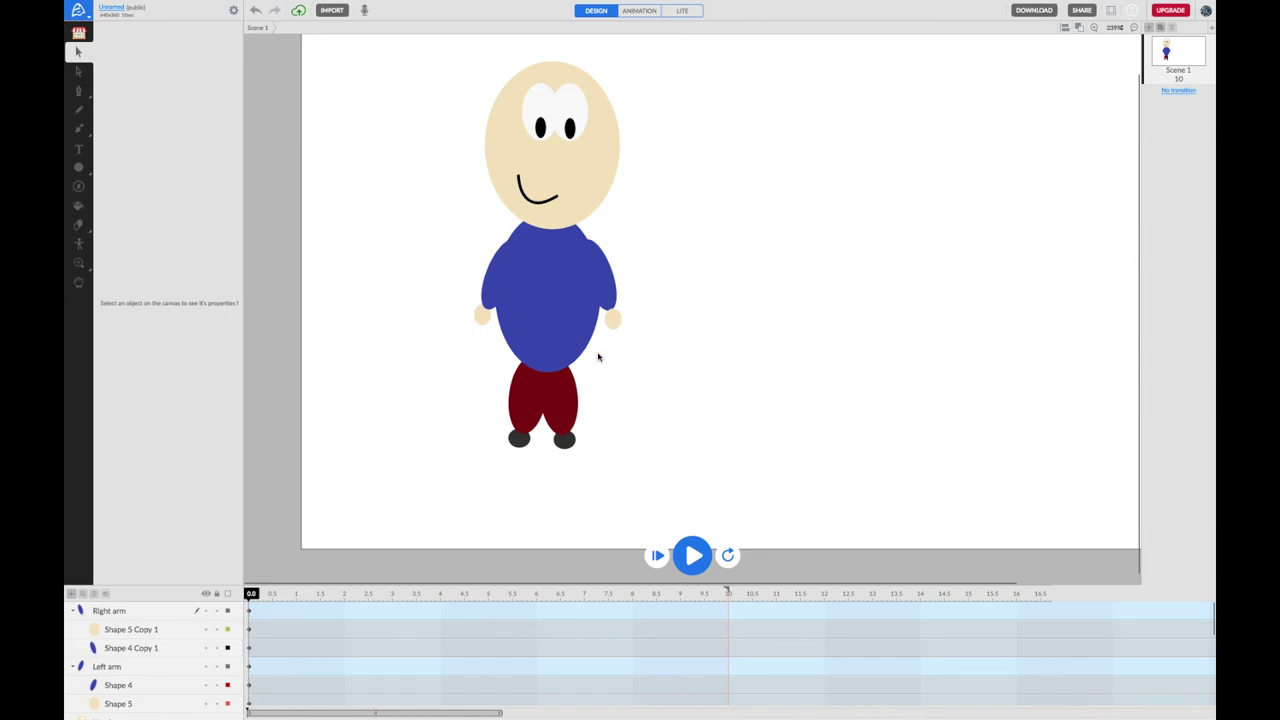
# Spread the legs and shoes below the body and the upper arms outward, with the hands at about X 105, Y 207 and X 237.5, Y 207.5
pyautogui.moveTo(566, 441); pyautogui.dragTo(597, 489)
pyautogui.moveTo(519, 440); pyautogui.dragTo(496, 474)
pyautogui.moveTo(562, 415); pyautogui.dragTo(515, 431)
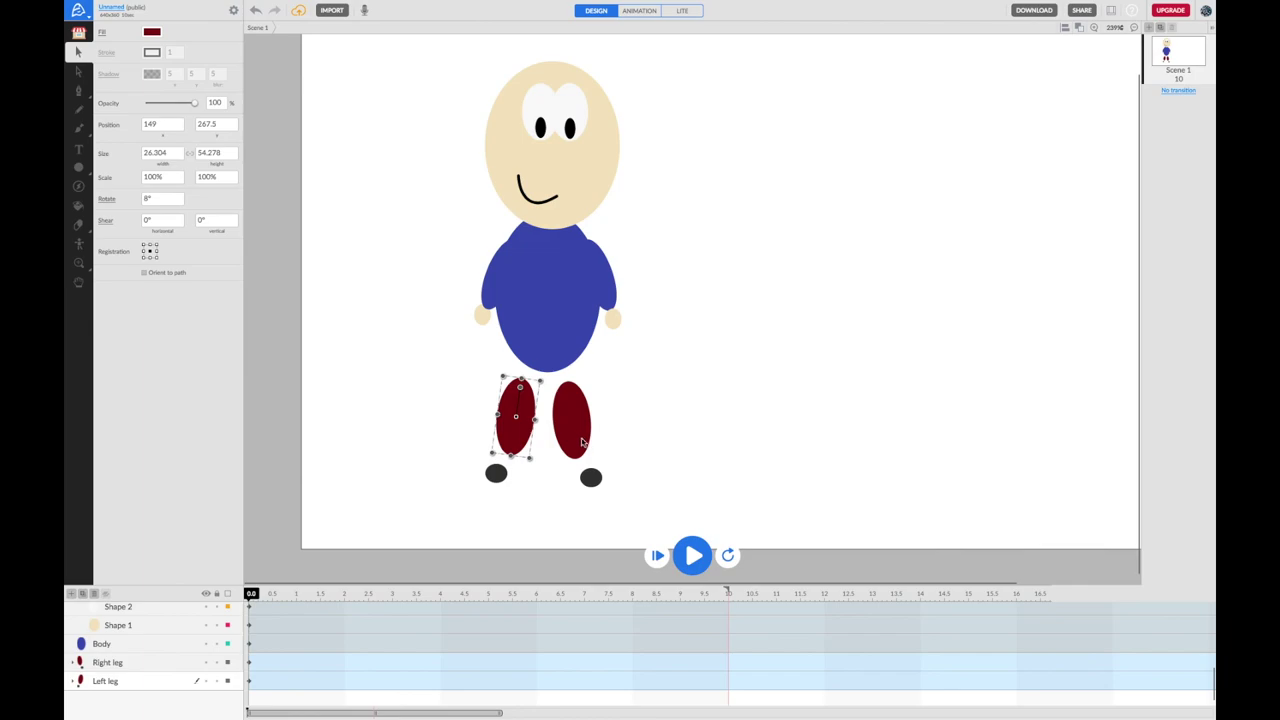
pyautogui.moveTo(613, 290); pyautogui.dragTo(643, 330)
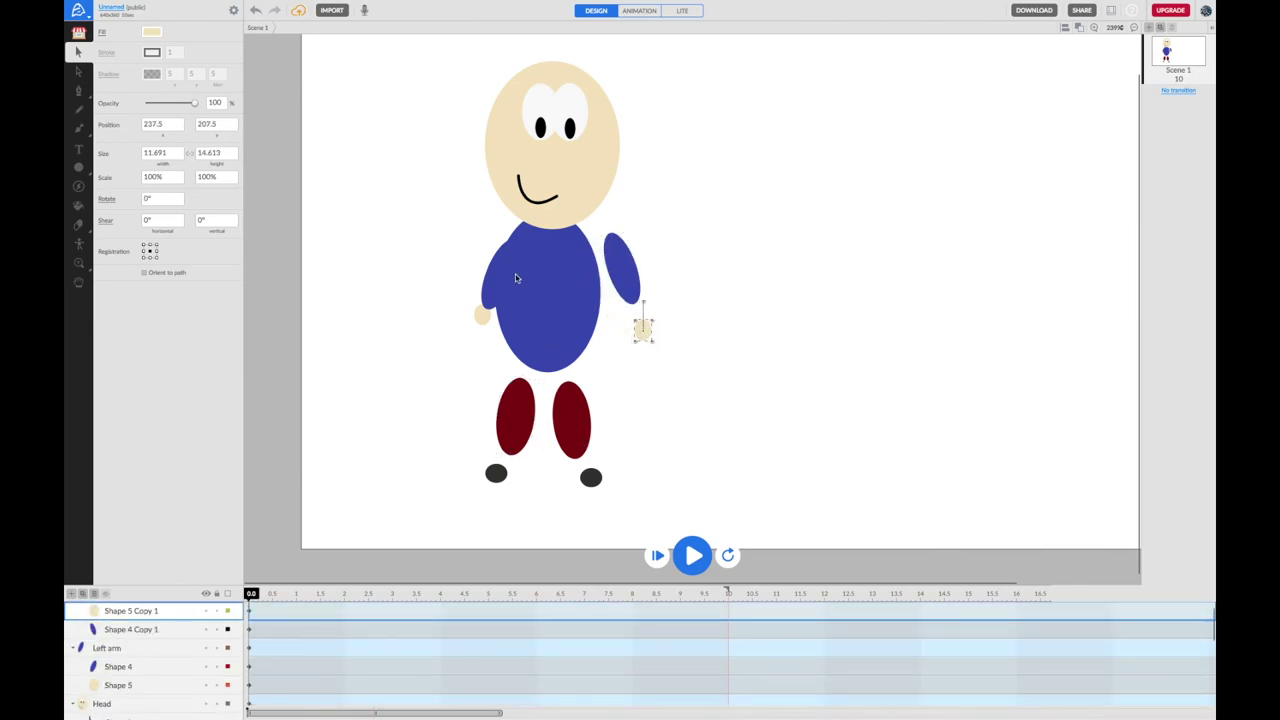
pyautogui.moveTo(493, 291); pyautogui.dragTo(451, 333)
# Select all the head shapes without the body and convert them to a single movie clip
pyautogui.scroll(2, 585, 284)
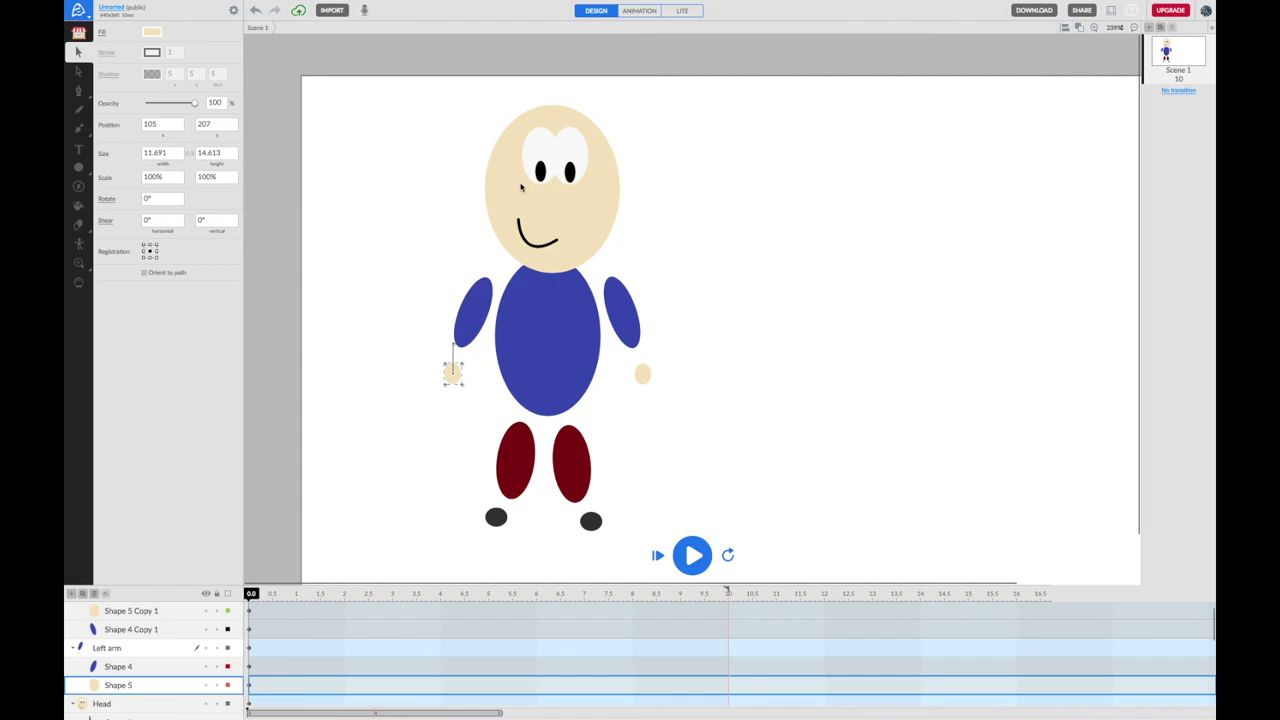
pyautogui.moveTo(470, 96); pyautogui.dragTo(632, 275)
pyautogui.keyDown('shift'); pyautogui.click(569, 336); pyautogui.keyUp('shift')
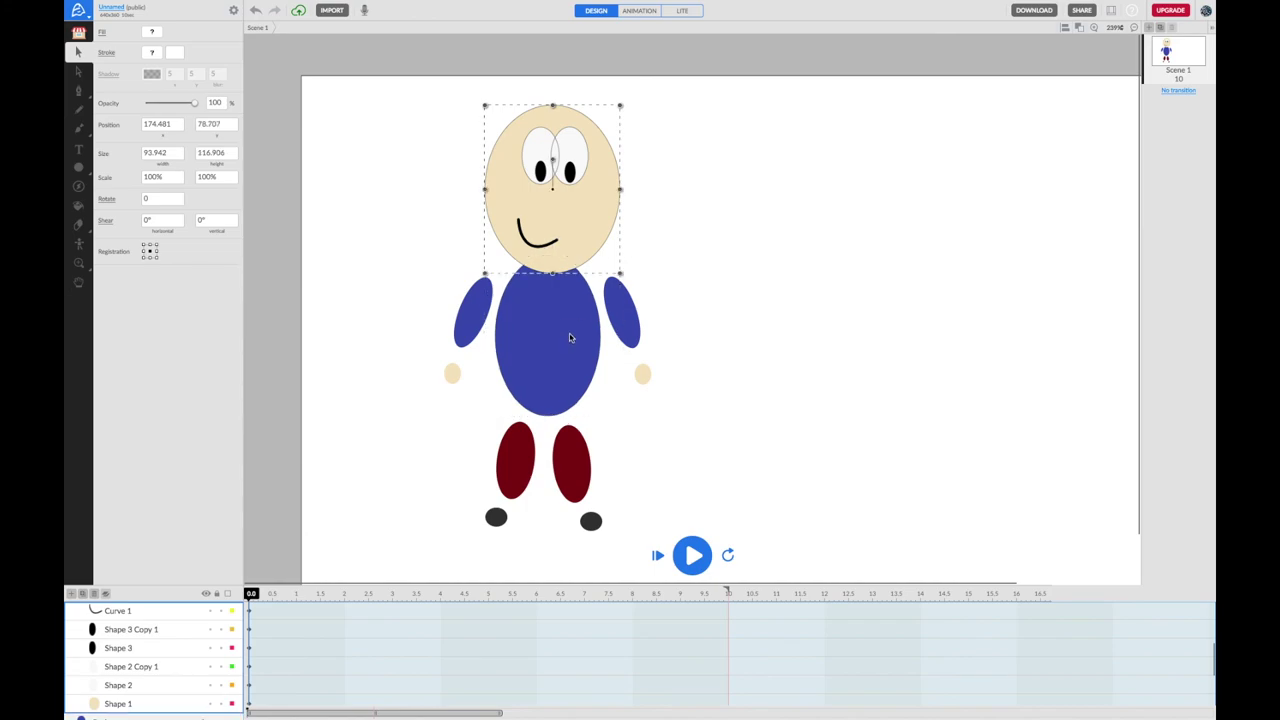
pyautogui.rightClick(587, 231)
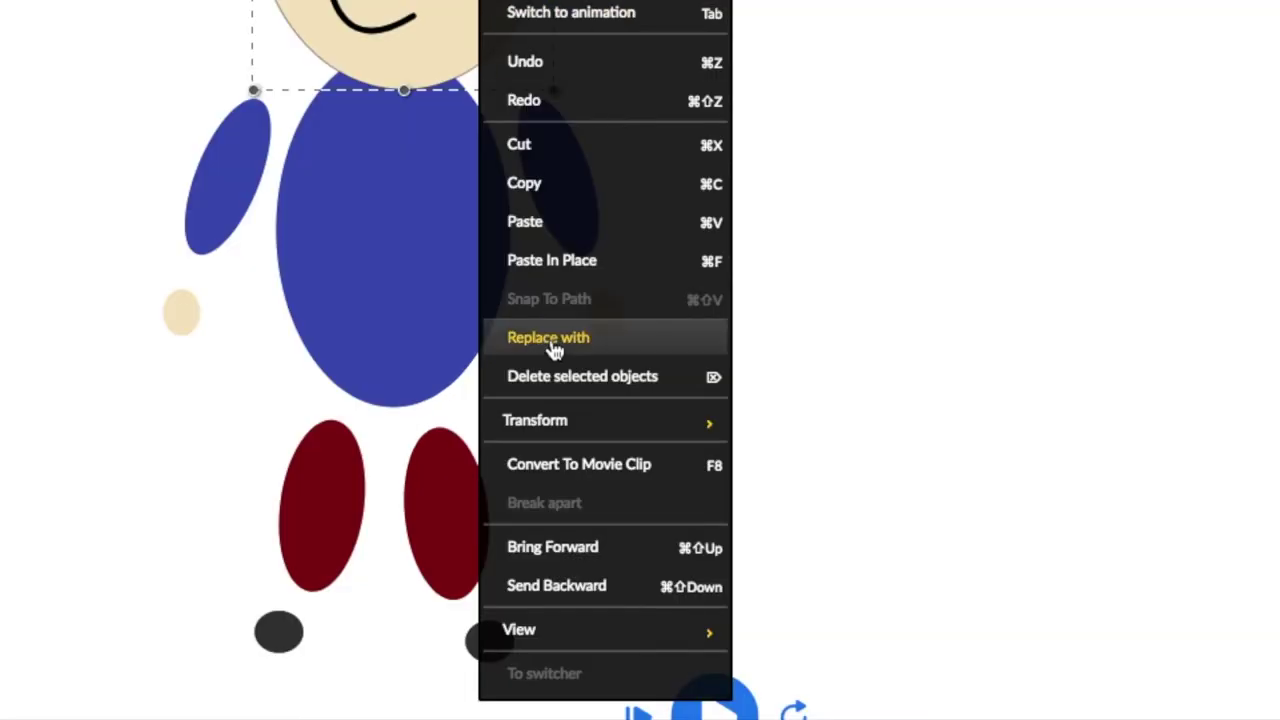
pyautogui.click(652, 428)
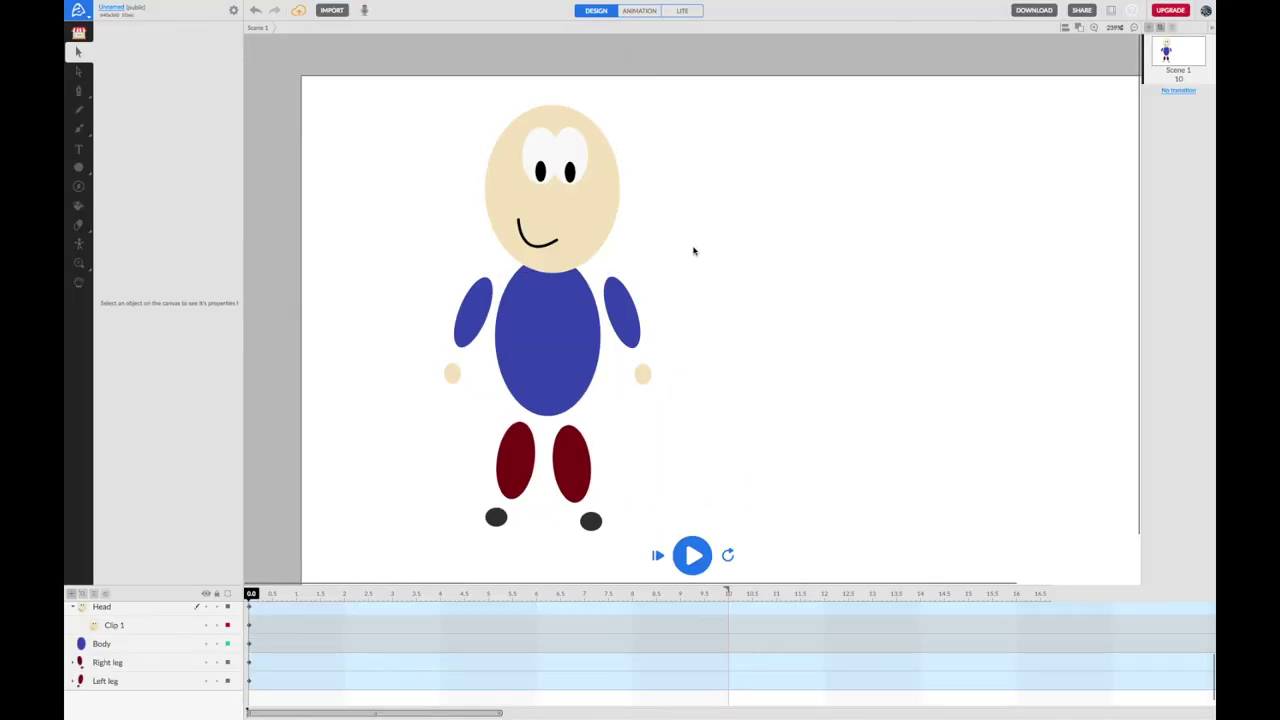
# Move the head clip up clear of the body to about X 175, Y 60
pyautogui.moveTo(595, 250); pyautogui.dragTo(592, 224)
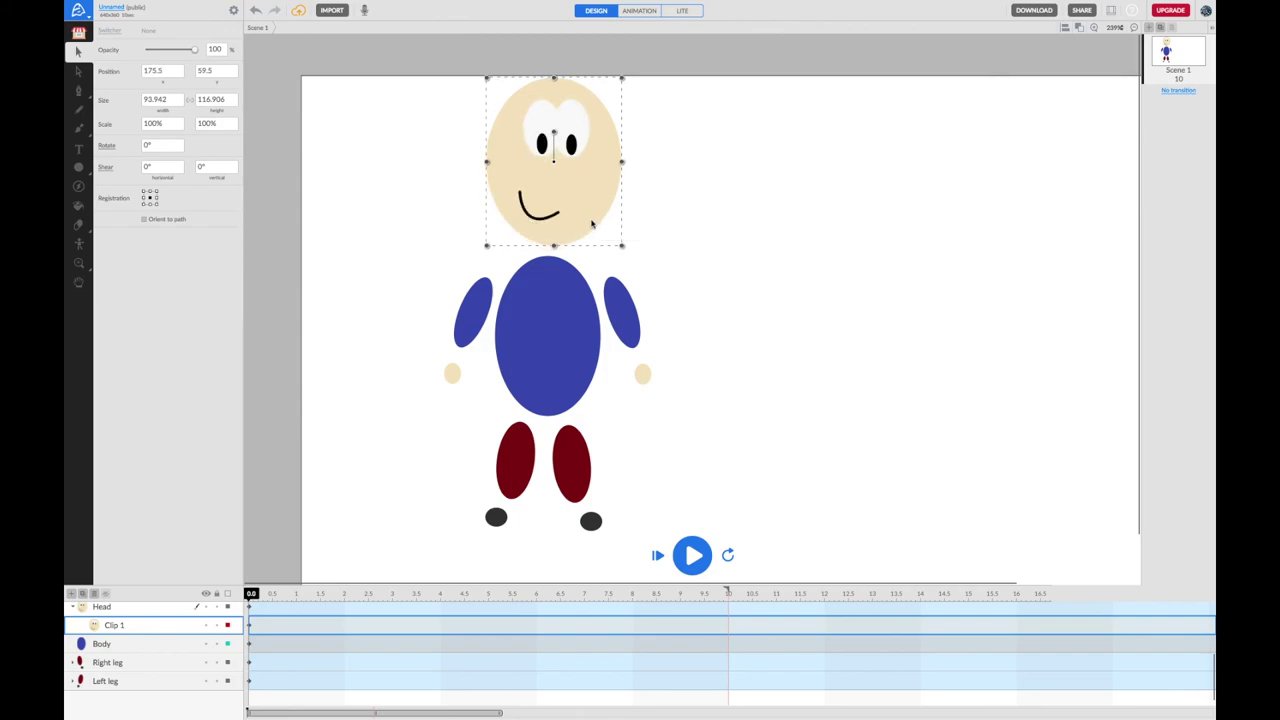
pyautogui.rightClick(587, 196)
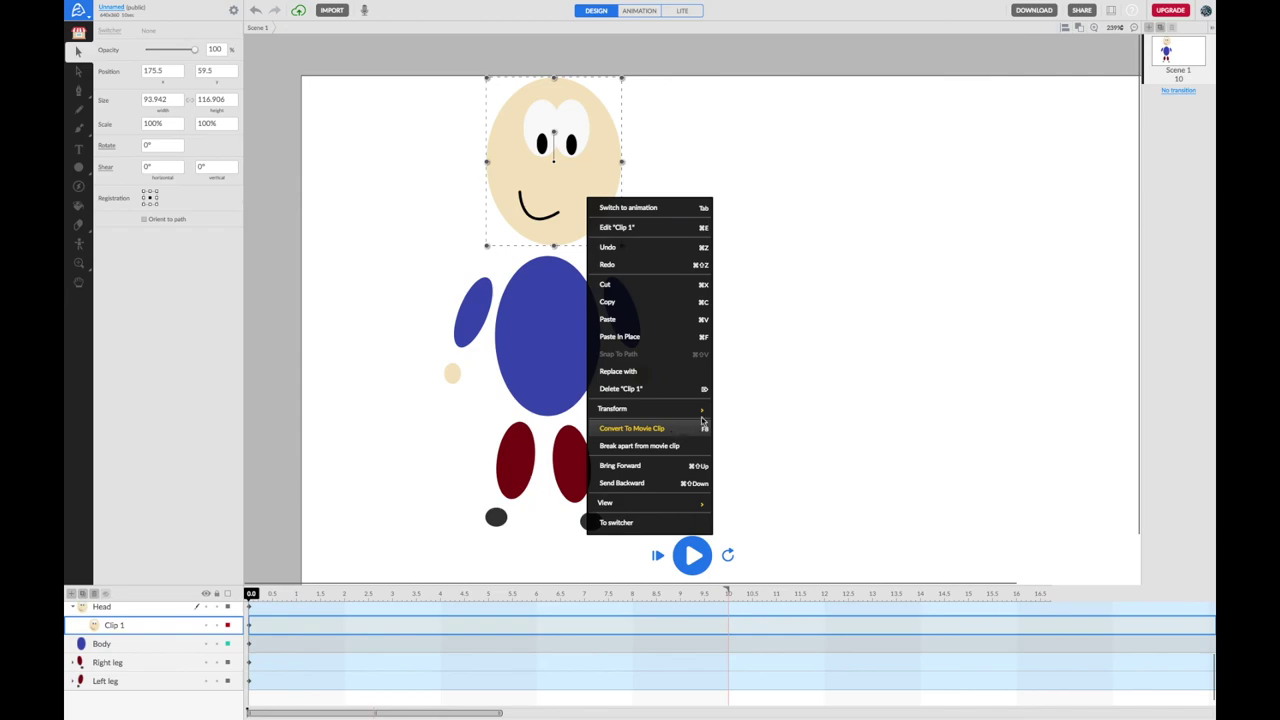
pyautogui.click(733, 387)
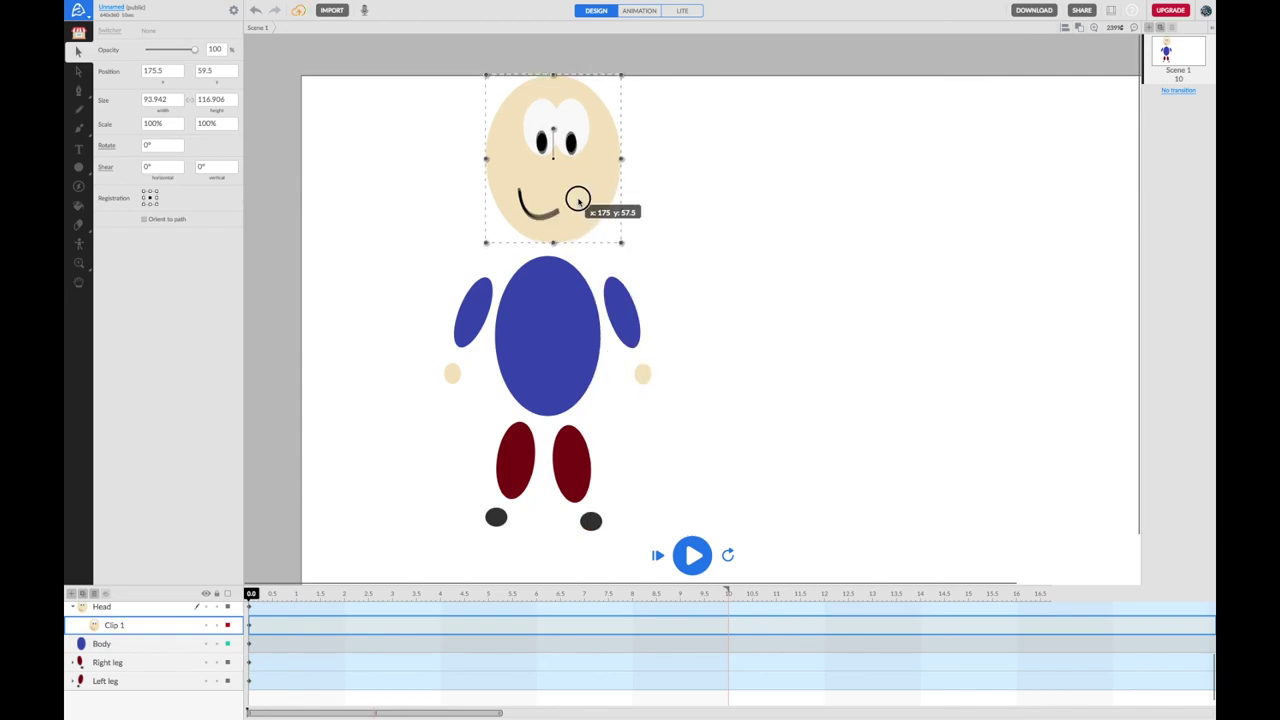
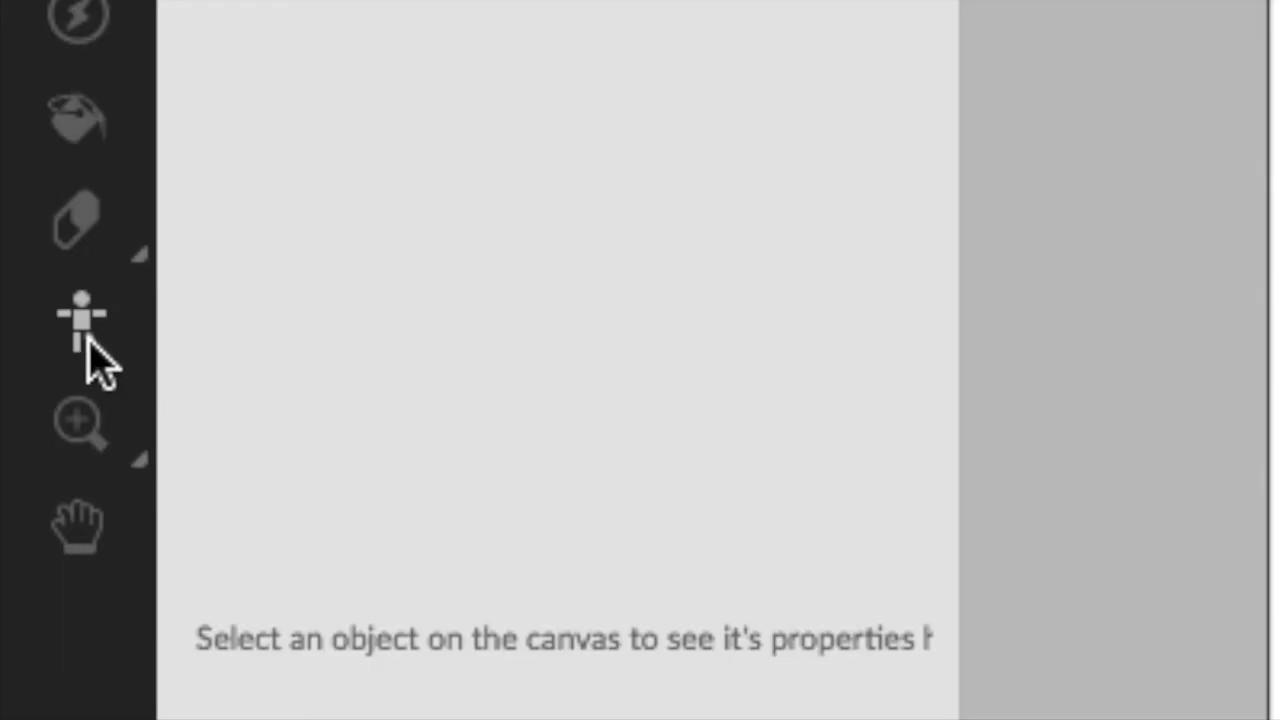
# Create a skeleton with the bone tool, chaining bones from the lower body through the left leg to the toe of the left shoe
pyautogui.click(87, 336)
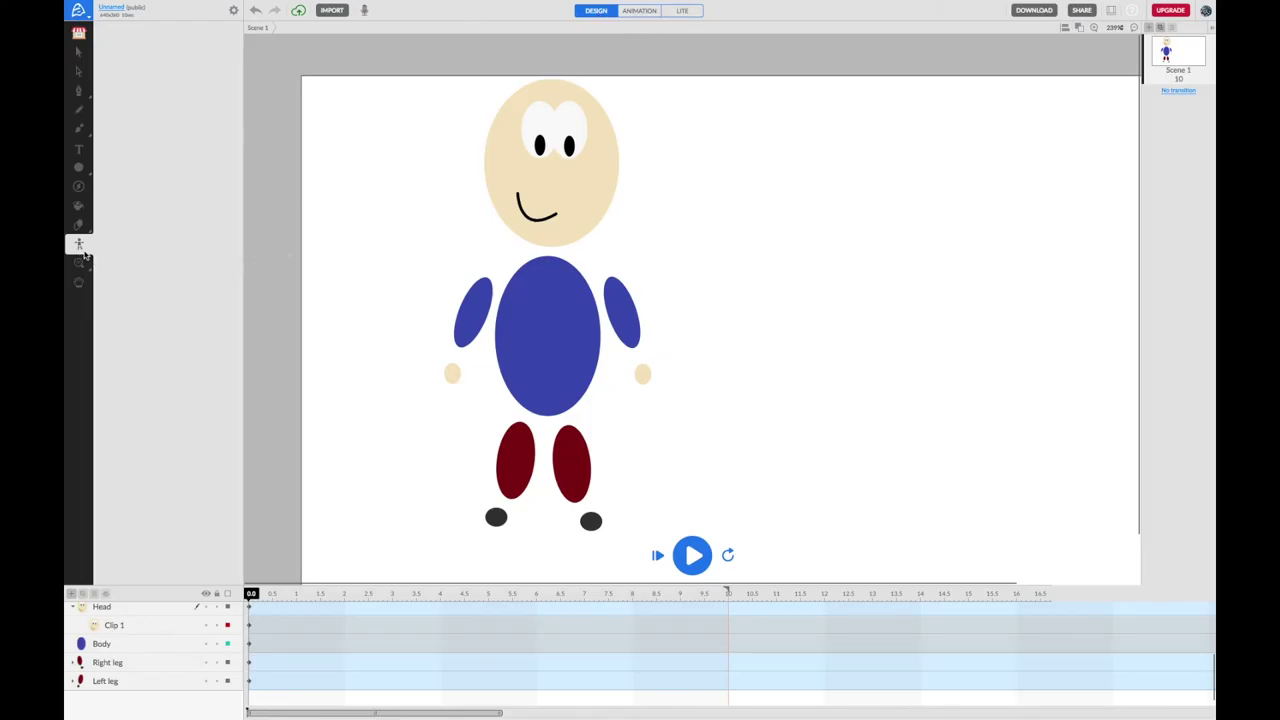
pyautogui.click(546, 382)
pyautogui.click(572, 322)
pyautogui.click(529, 403)
pyautogui.click(521, 427)
pyautogui.click(511, 491)
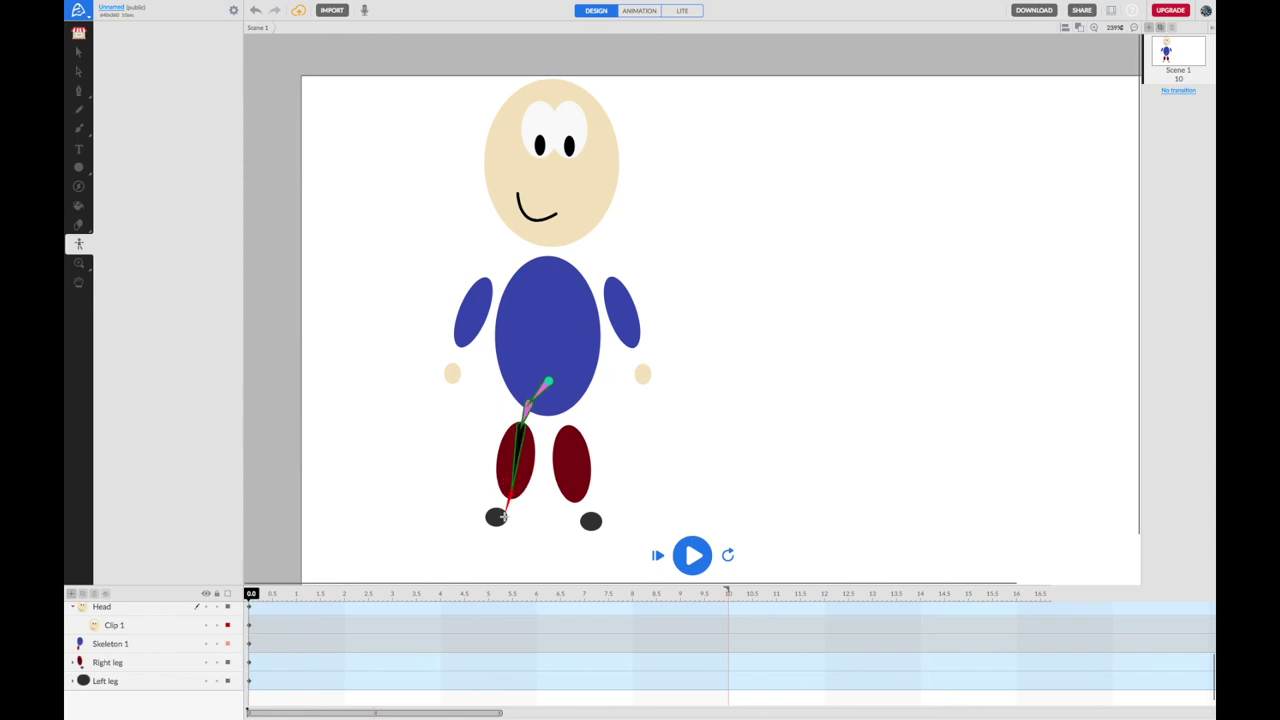
pyautogui.click(503, 515)
pyautogui.press('Escape')
pyautogui.click(494, 516)
pyautogui.press('Escape')
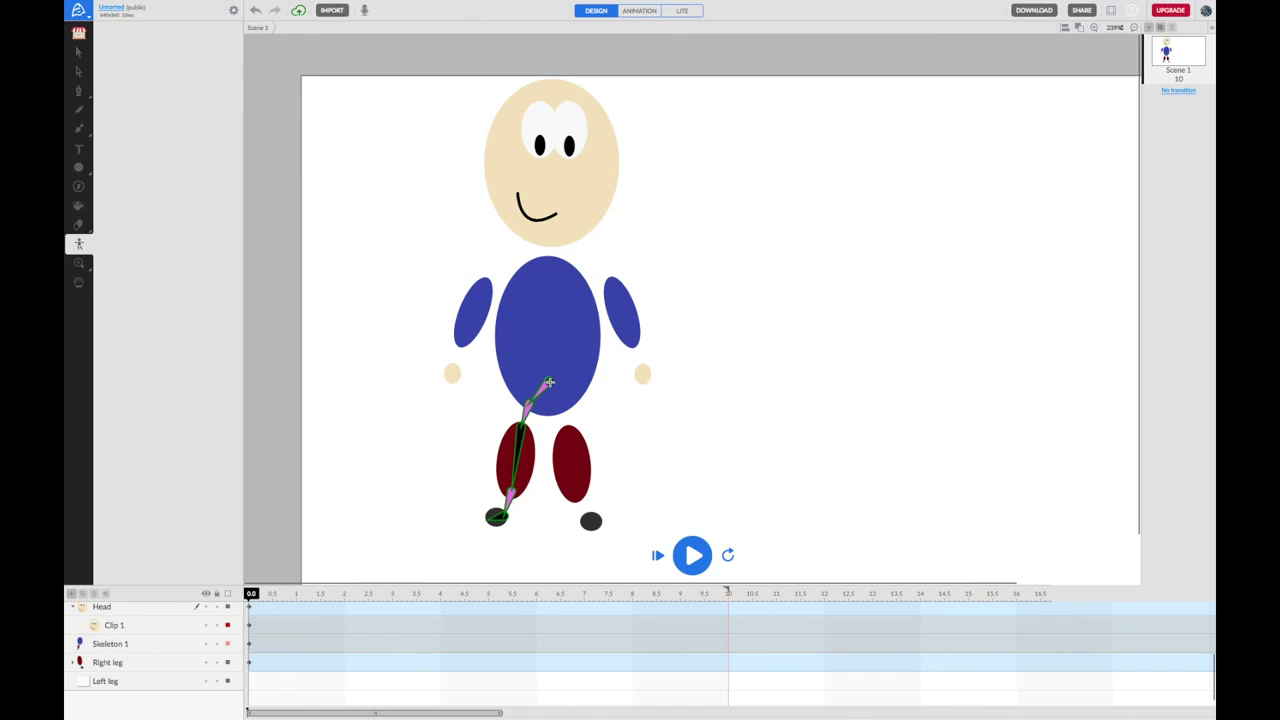
# Add a second bone chain from the hip joint through the right leg to the toe of the right shoe
pyautogui.moveTo(549, 382); pyautogui.dragTo(567, 407)
pyautogui.moveTo(566, 429); pyautogui.dragTo(586, 520)
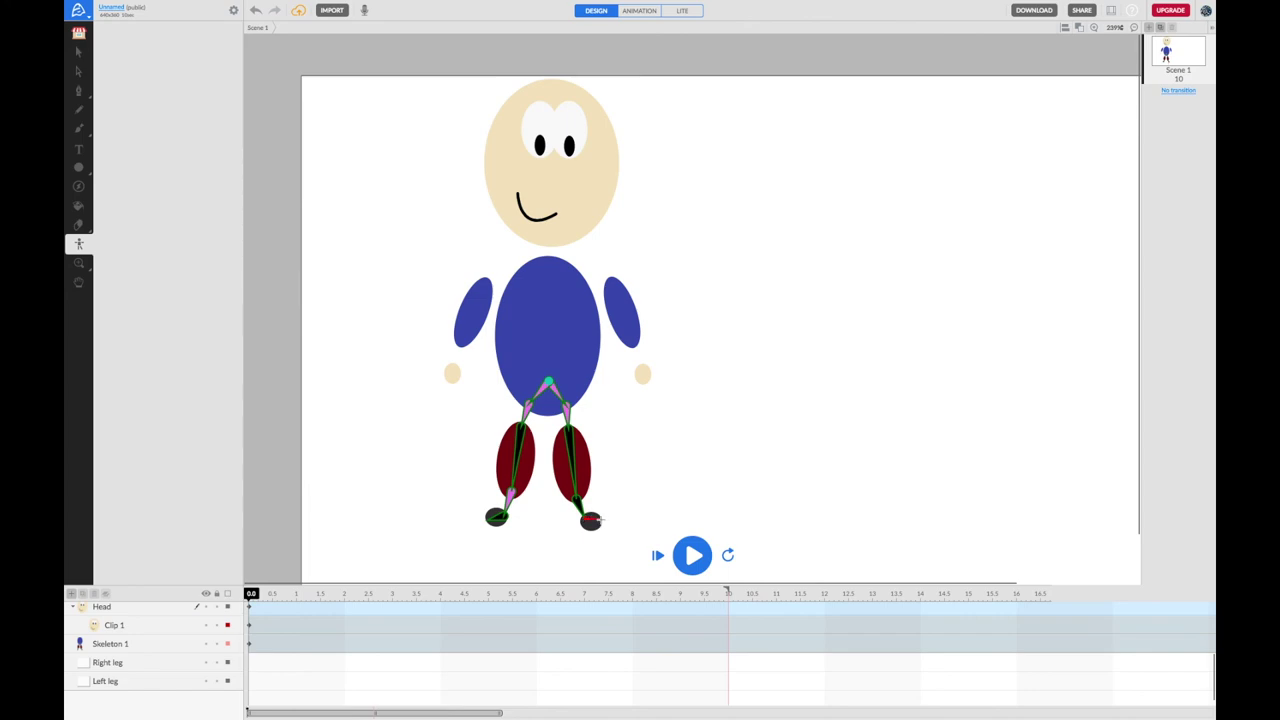
pyautogui.press('Escape')
pyautogui.moveTo(594, 519); pyautogui.dragTo(672, 498)
pyautogui.press('Escape')
pyautogui.click(548, 385)
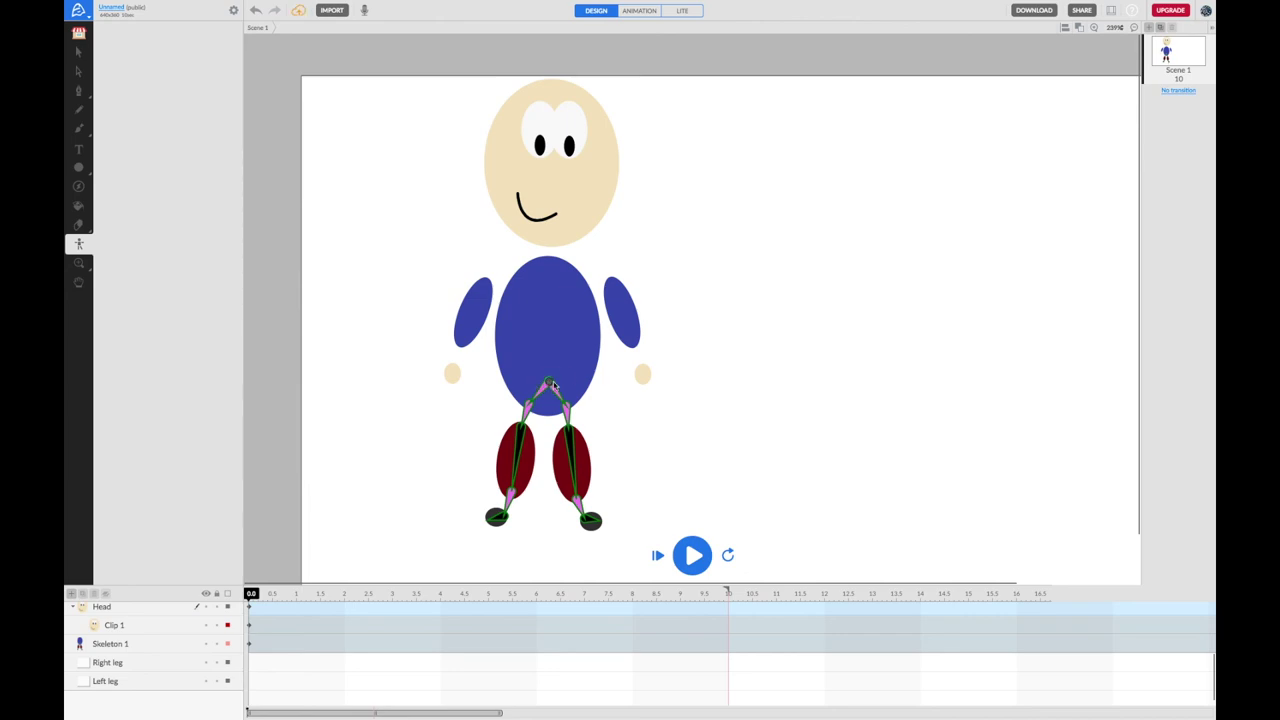
# Add a spine bone from the hip joint to the top of the body and chain bones through the left arm to the hand
pyautogui.click(549, 267)
pyautogui.click(489, 284)
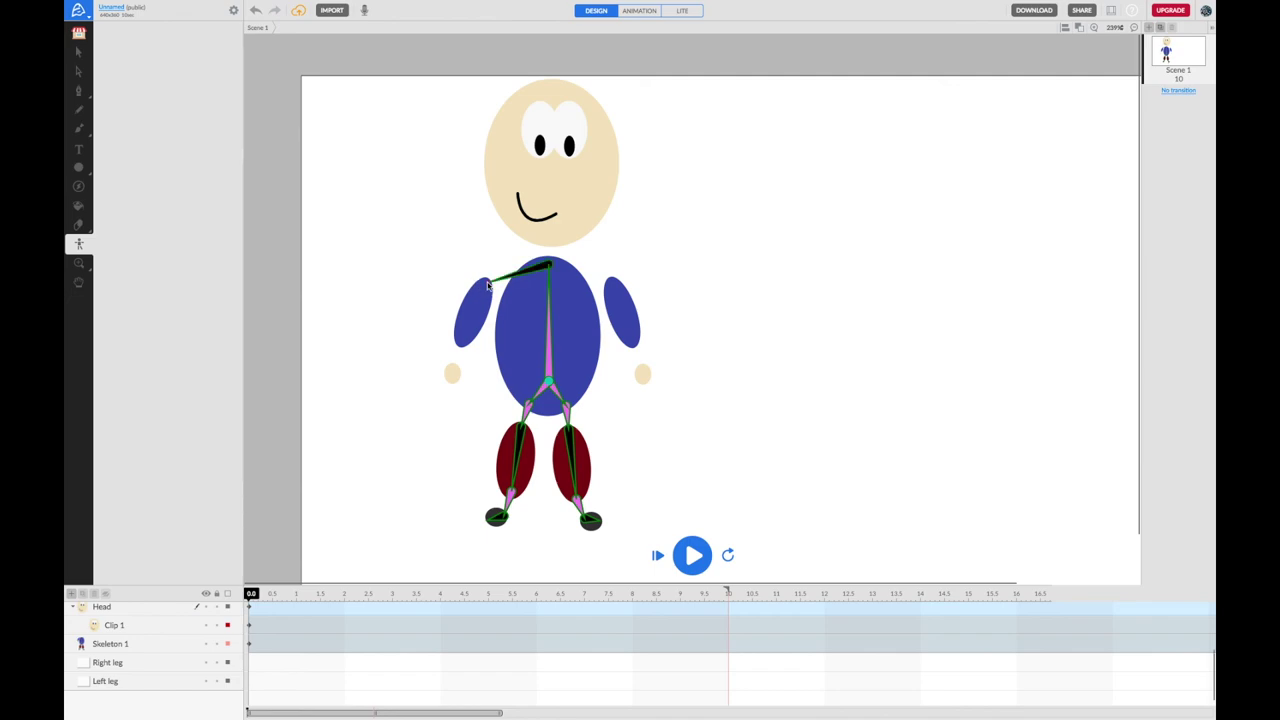
pyautogui.click(462, 343)
pyautogui.click(455, 371)
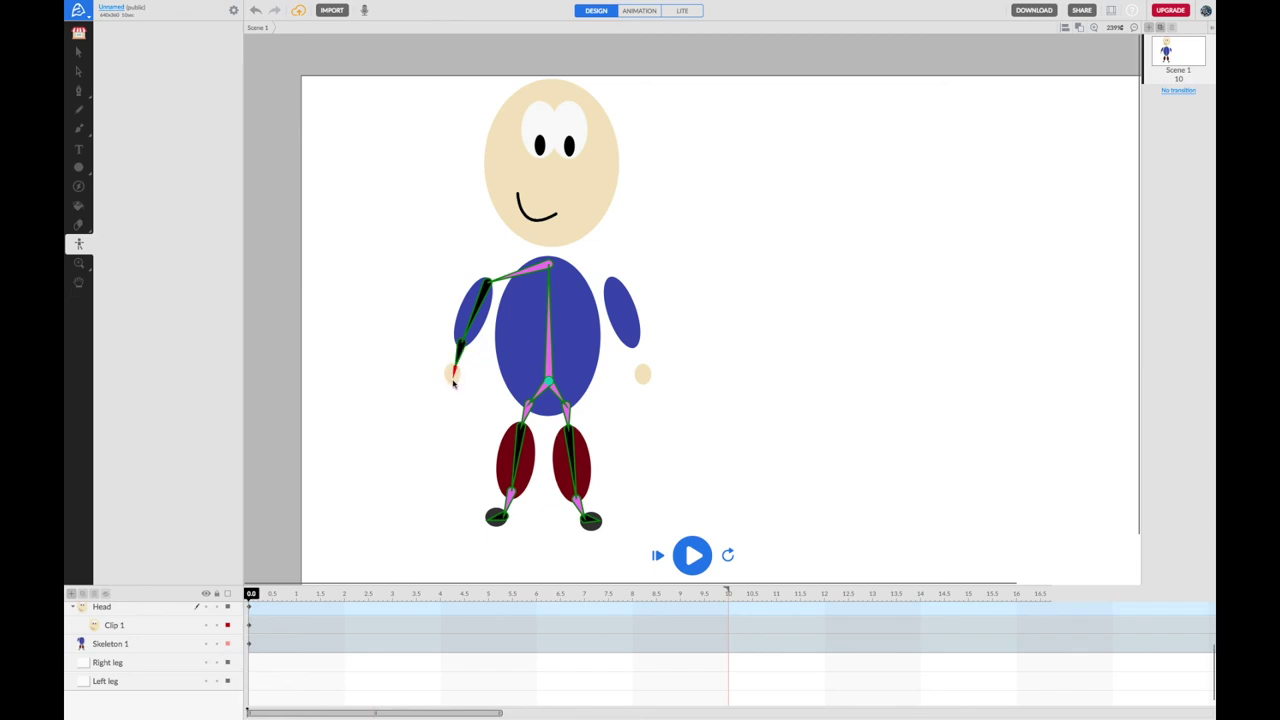
pyautogui.press('Escape')
# From the top of the spine, add one bone chain through the right arm to the hand and another through the neck to the top of the head
pyautogui.moveTo(549, 266); pyautogui.dragTo(613, 285)
pyautogui.click(613, 285)
pyautogui.click(633, 347)
pyautogui.click(642, 371)
pyautogui.click(645, 384)
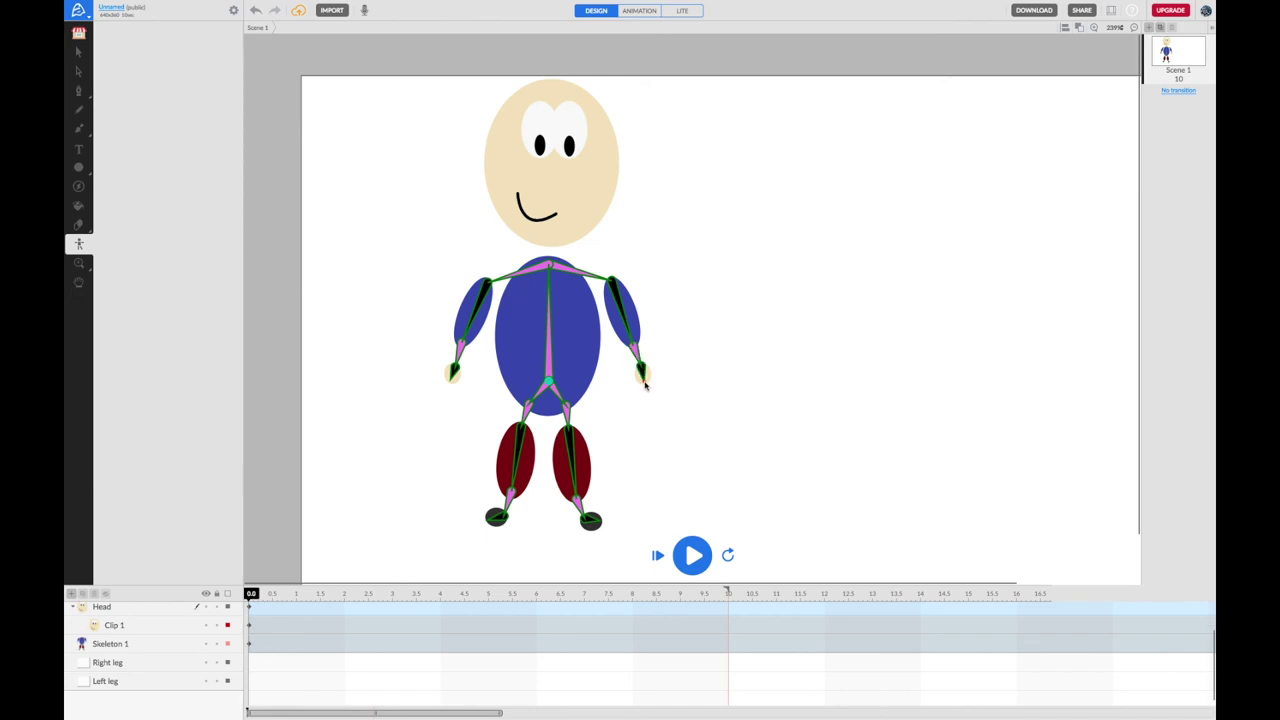
pyautogui.press('Escape')
pyautogui.moveTo(550, 268); pyautogui.dragTo(583, 100)
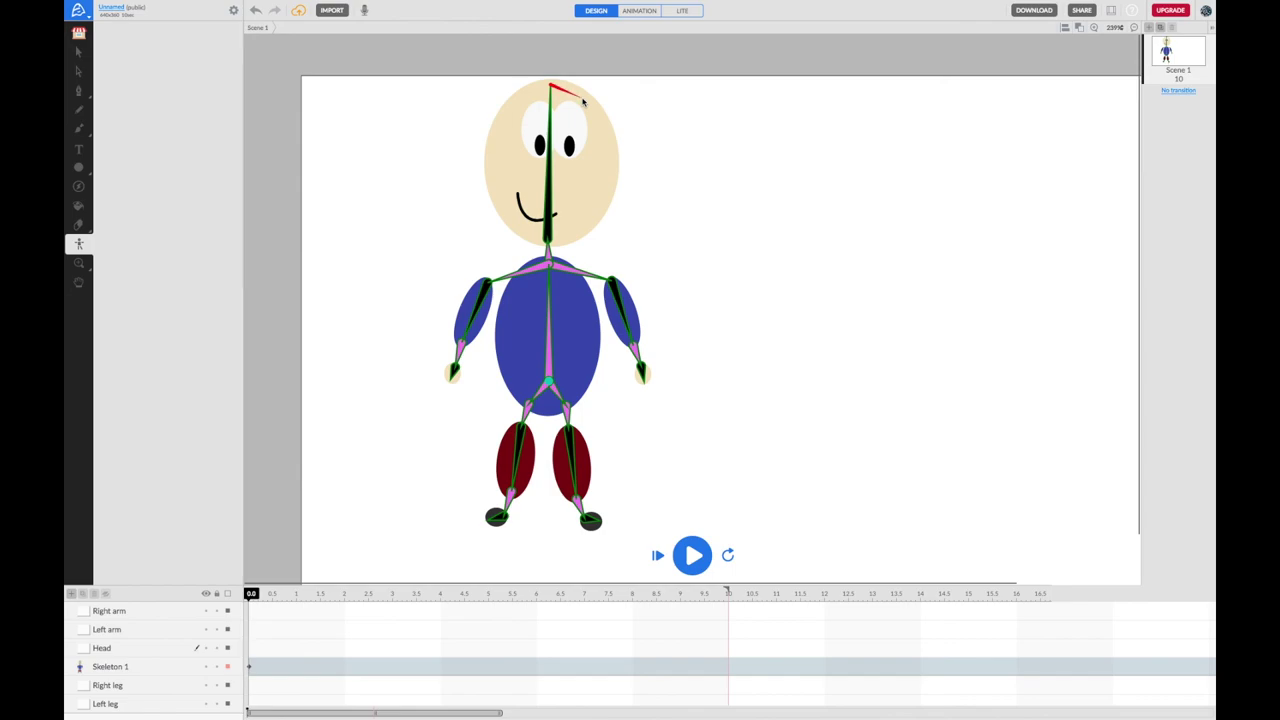
pyautogui.press('Escape')
# Limit the head bone's rotation to about -55.79° and 63.5°, tilting the head both ways and returning it upright at about 3.45°
pyautogui.click(552, 228)
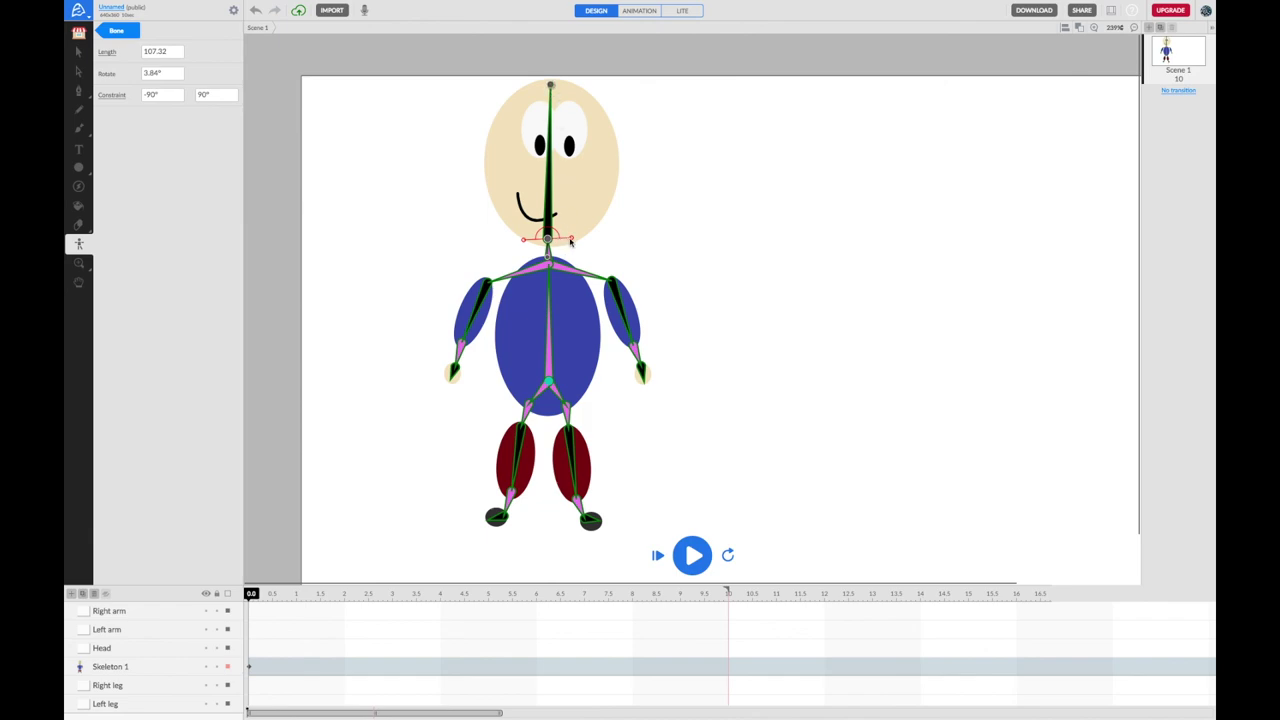
pyautogui.moveTo(574, 222)
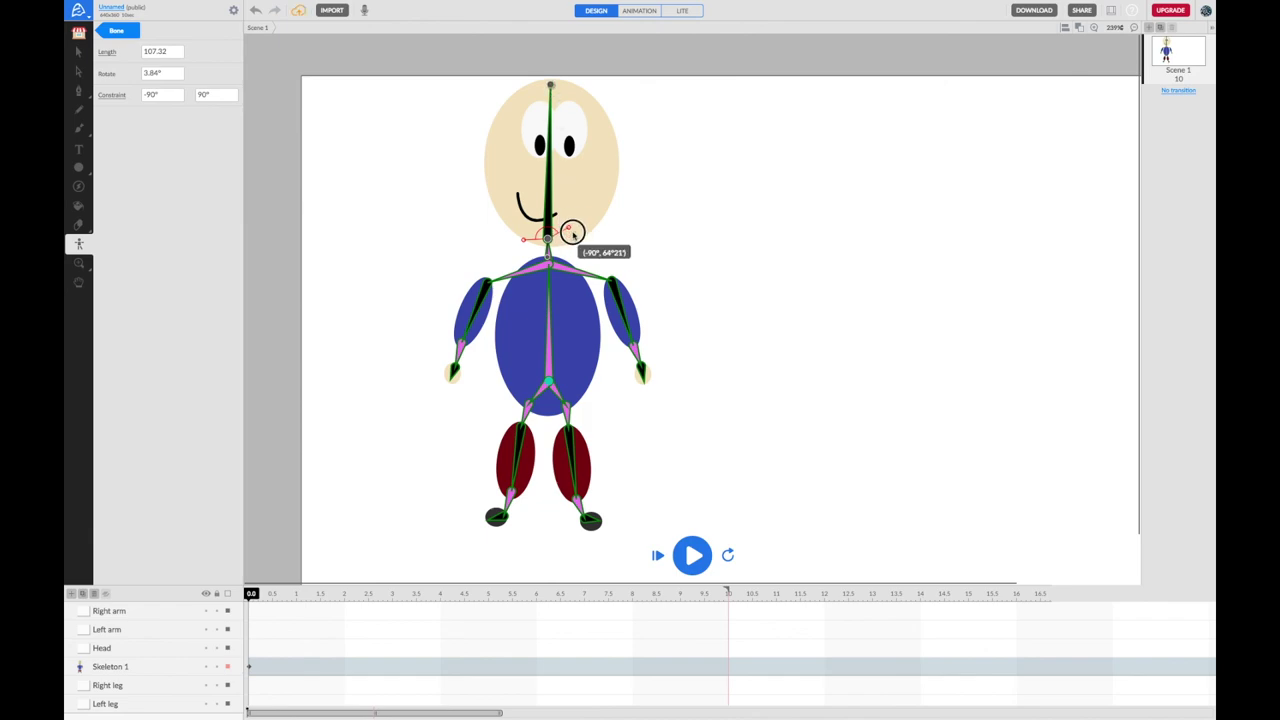
pyautogui.moveTo(573, 237); pyautogui.dragTo(574, 240)
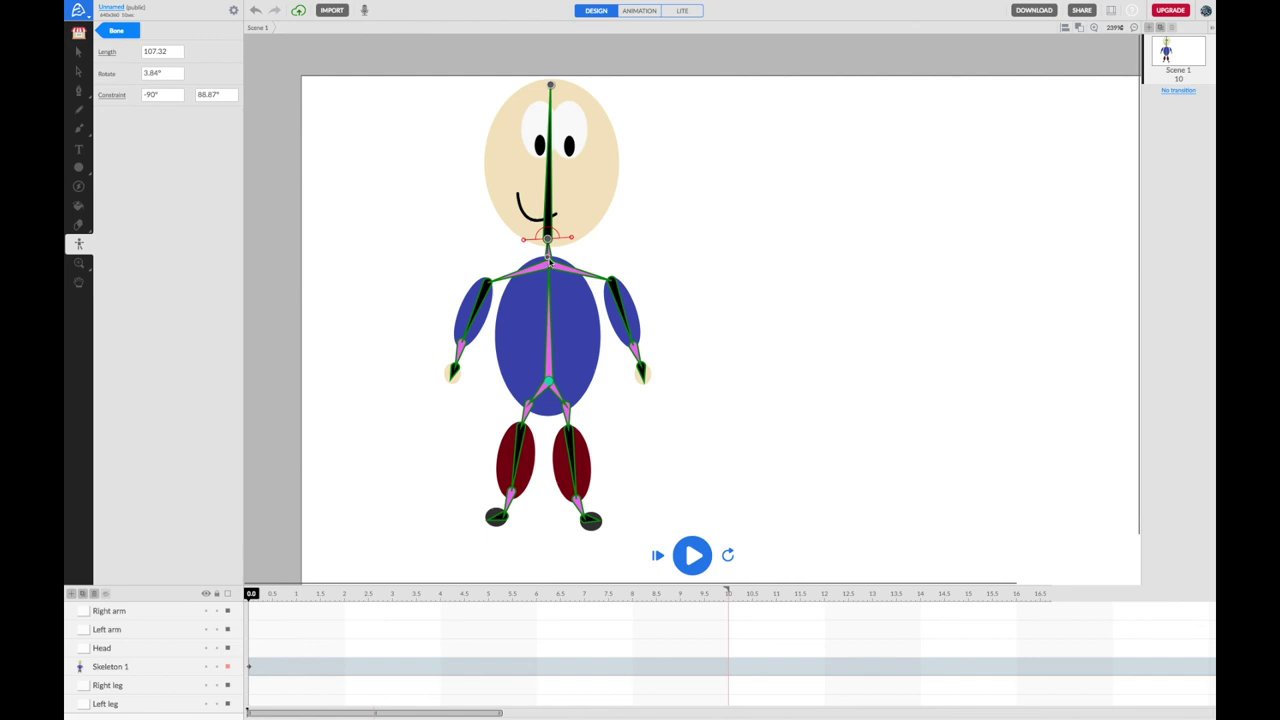
pyautogui.moveTo(548, 259); pyautogui.dragTo(582, 265)
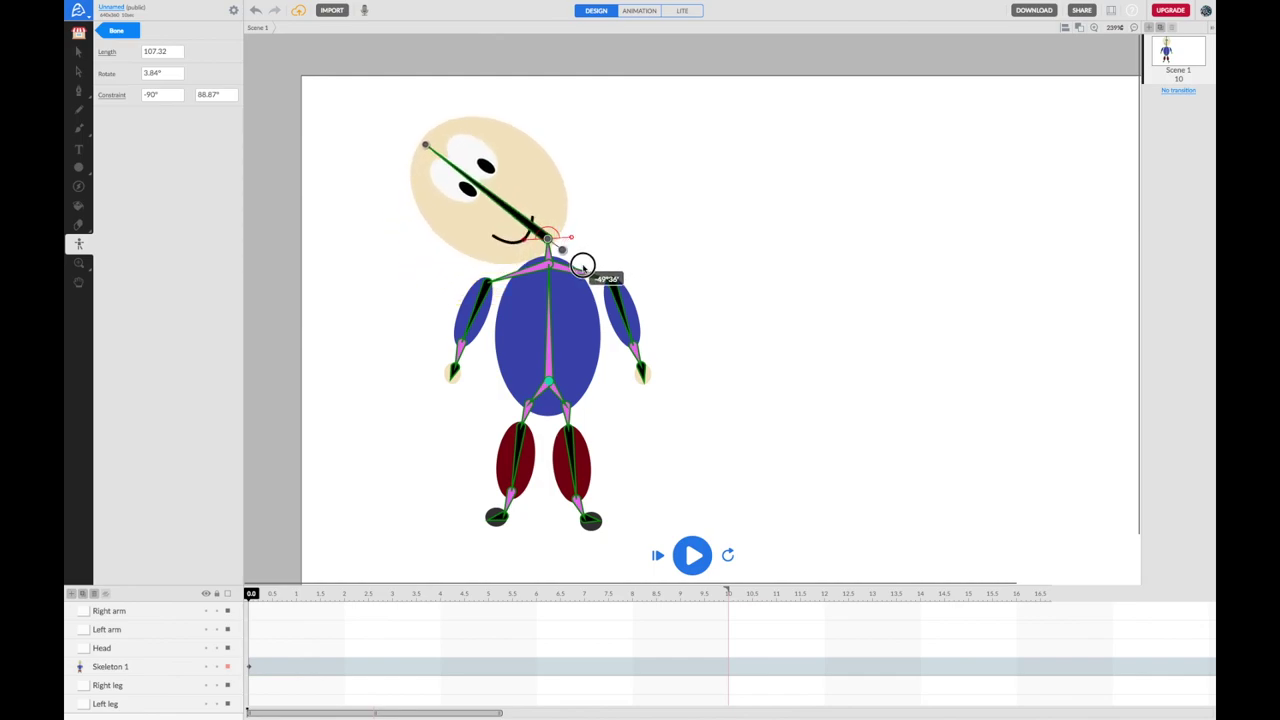
pyautogui.moveTo(582, 265); pyautogui.dragTo(582, 265)
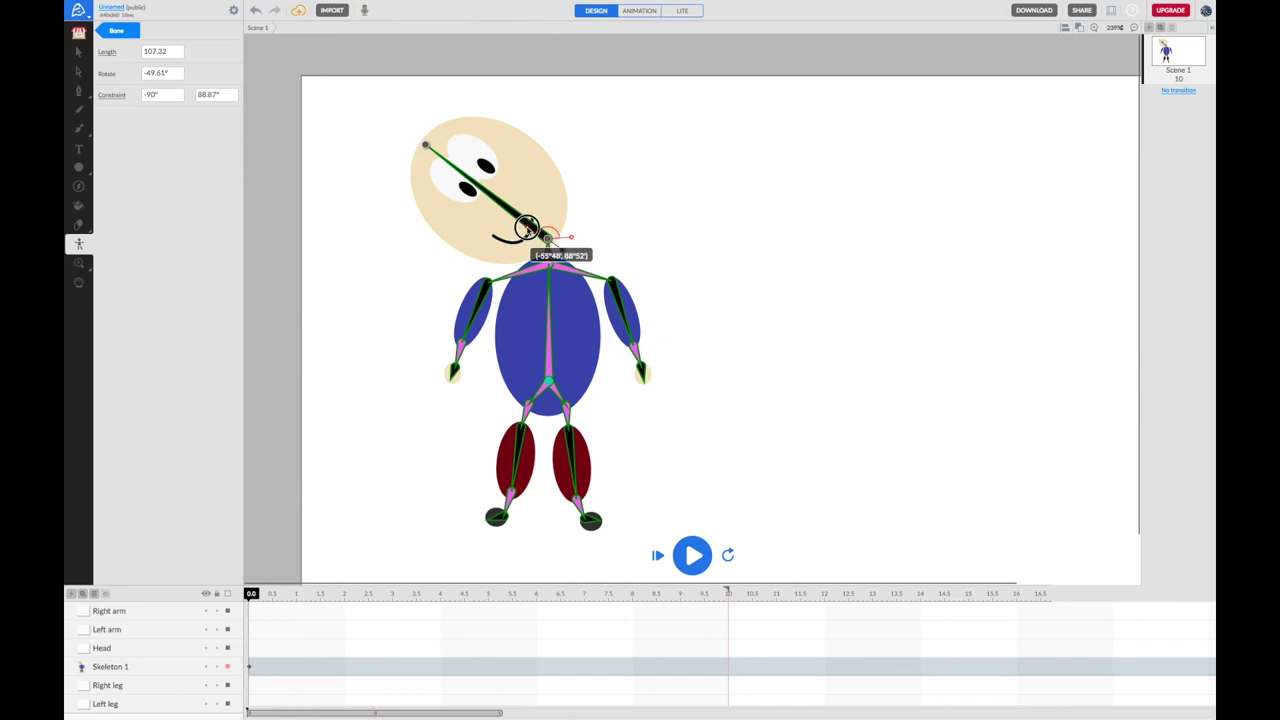
pyautogui.click(527, 228)
pyautogui.moveTo(563, 253); pyautogui.dragTo(600, 217)
pyautogui.moveTo(585, 246); pyautogui.dragTo(500, 232)
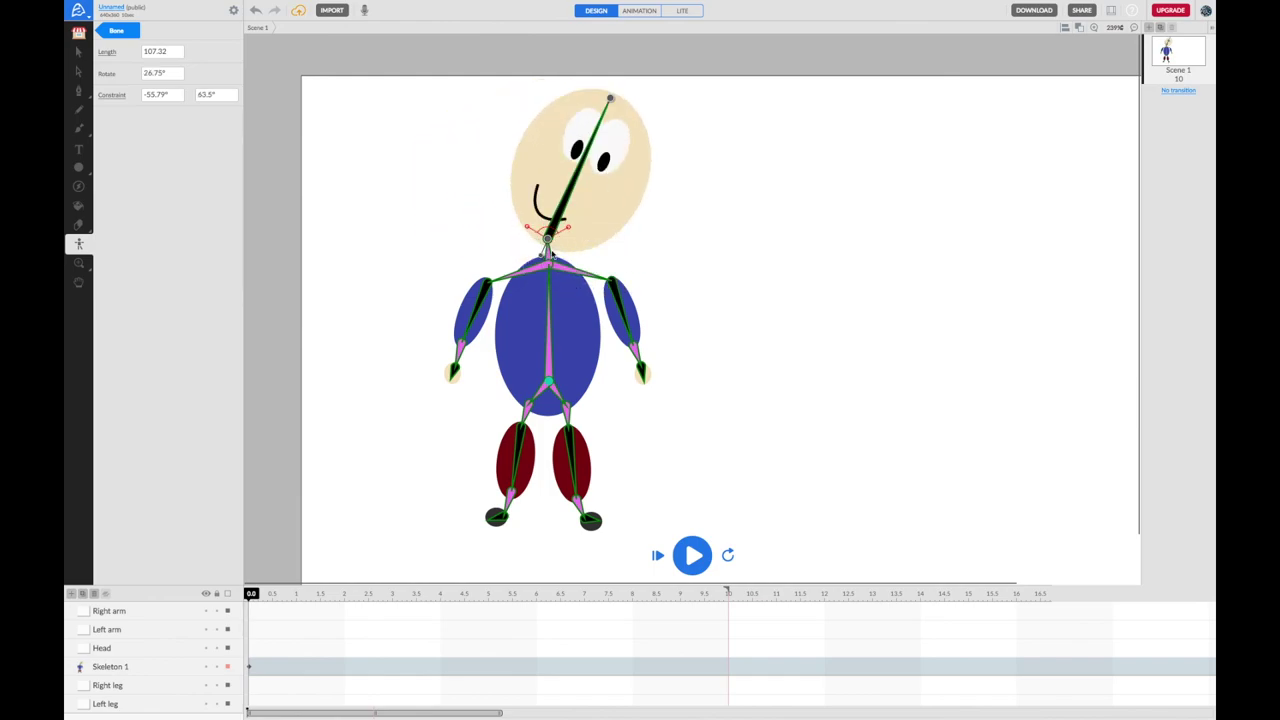
pyautogui.moveTo(541, 258)
pyautogui.mouseDown()
pyautogui.moveTo(527, 240)
pyautogui.moveTo(611, 246)
pyautogui.moveTo(617, 229)
pyautogui.moveTo(523, 251)
pyautogui.moveTo(517, 234)
pyautogui.moveTo(614, 257)
pyautogui.moveTo(517, 251)
pyautogui.moveTo(512, 224)
pyautogui.moveTo(588, 274)
pyautogui.moveTo(550, 268)
pyautogui.mouseUp()
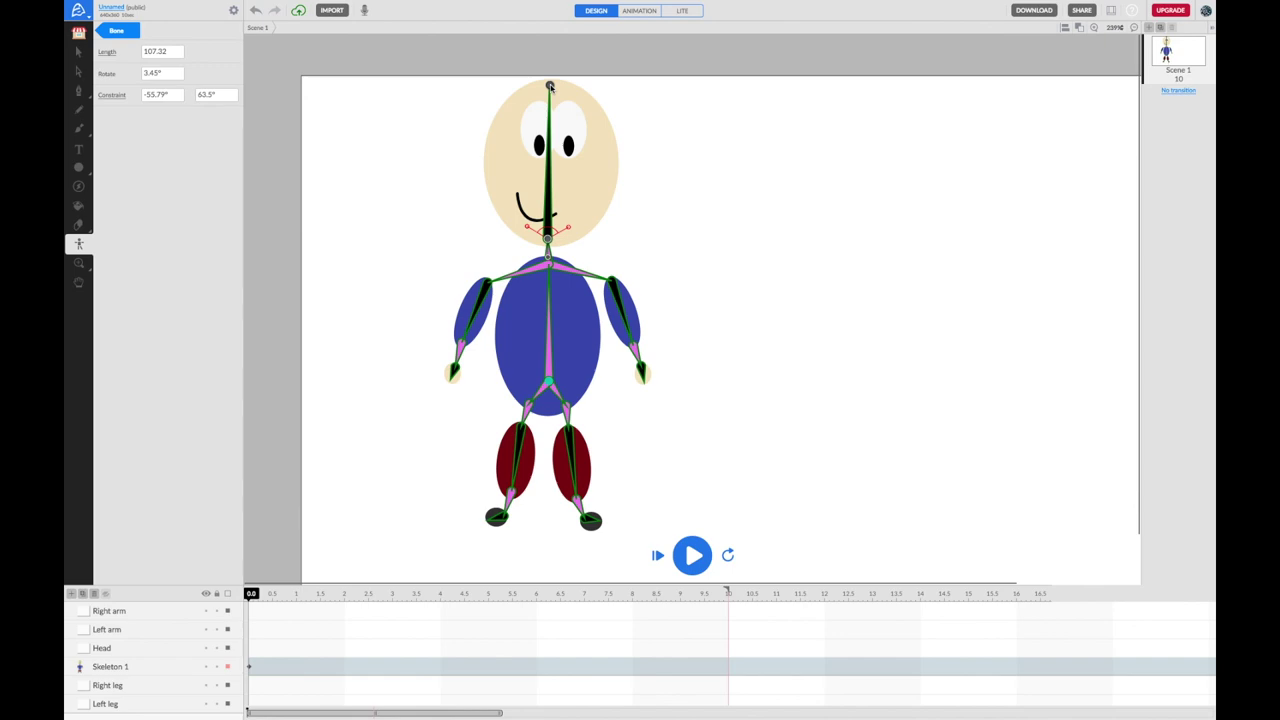
# Shorten the head bone to about 91.8 so the head sits down on the body, keeping it upright
pyautogui.moveTo(550, 86); pyautogui.dragTo(548, 107)
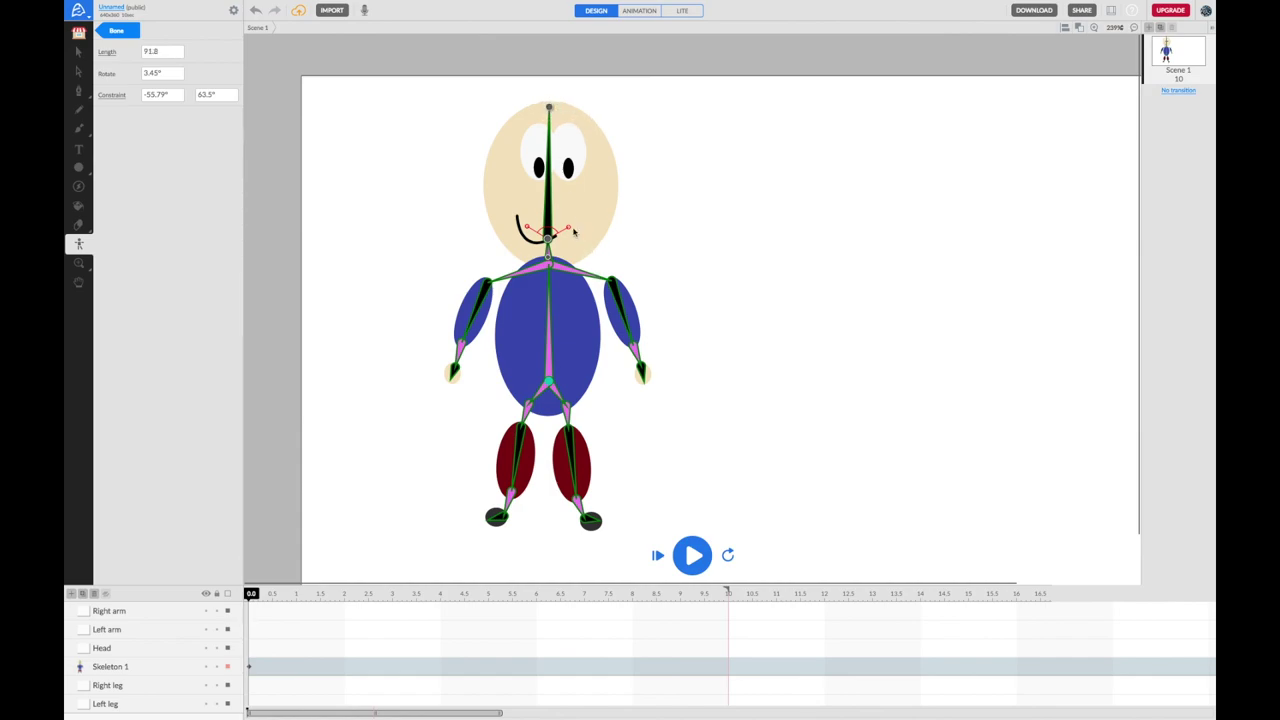
pyautogui.press('Escape')
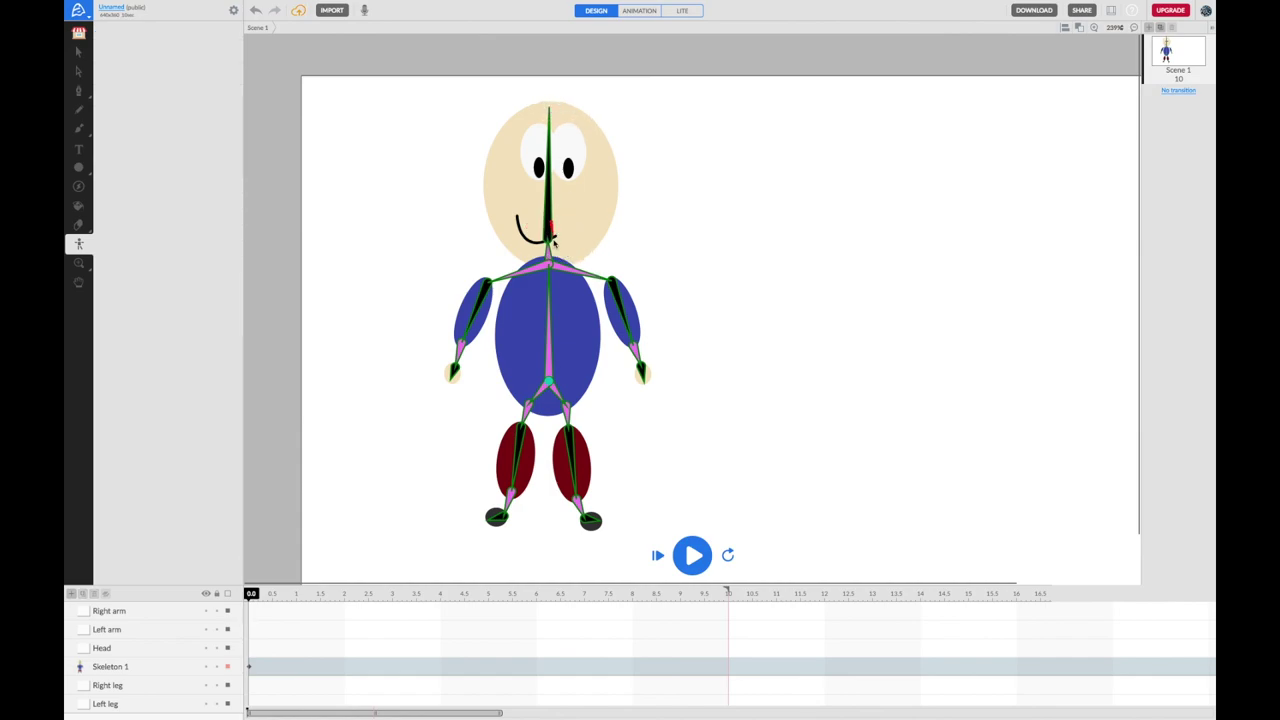
pyautogui.click(549, 216)
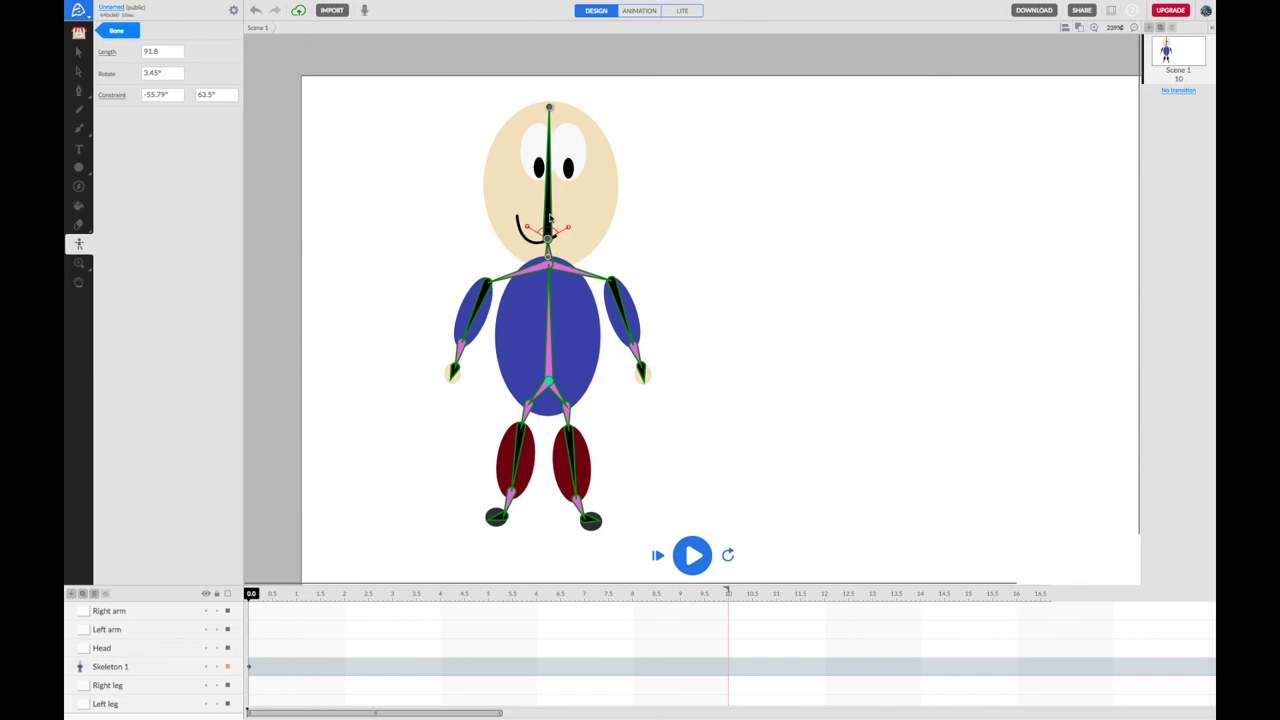
pyautogui.moveTo(549, 258)
pyautogui.mouseDown()
pyautogui.moveTo(605, 205)
pyautogui.moveTo(611, 247)
pyautogui.moveTo(591, 257)
pyautogui.moveTo(531, 246)
pyautogui.moveTo(600, 244)
pyautogui.moveTo(575, 273)
pyautogui.moveTo(549, 266)
pyautogui.mouseUp()
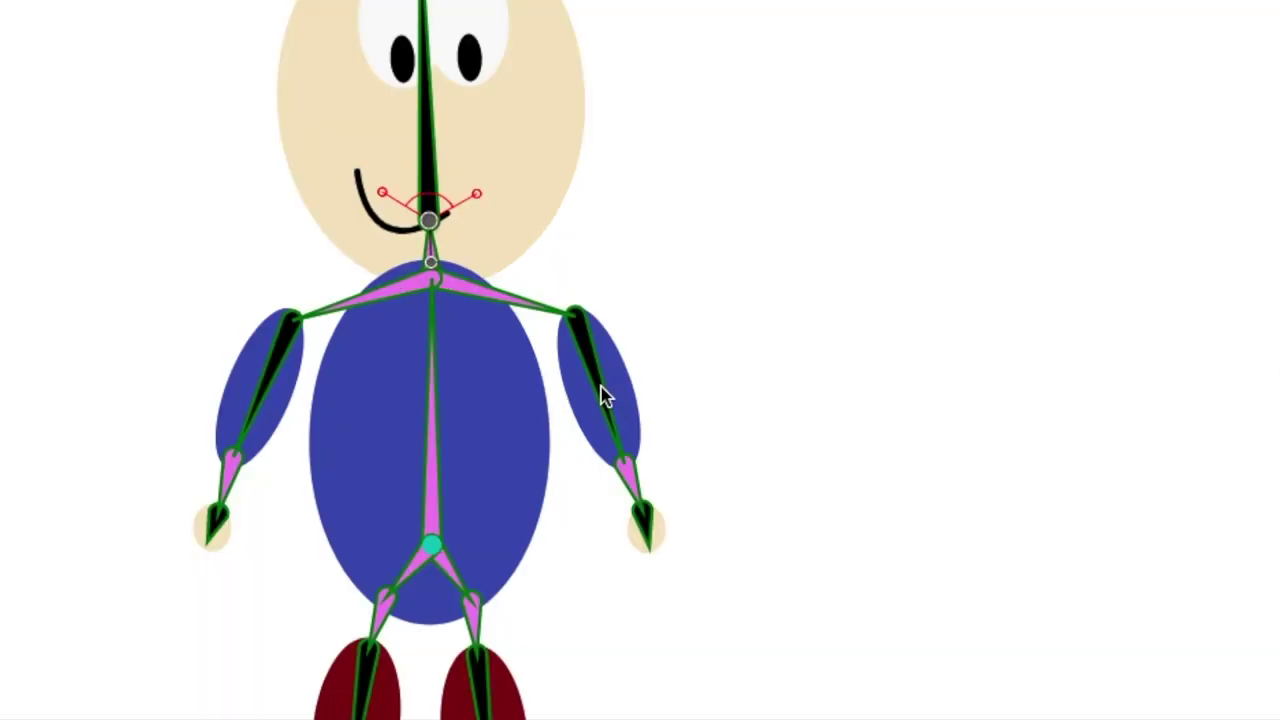
# Adjust the right upper-arm bone's rotation limits, swinging the arm across the body and back down to its side
pyautogui.click(628, 314)
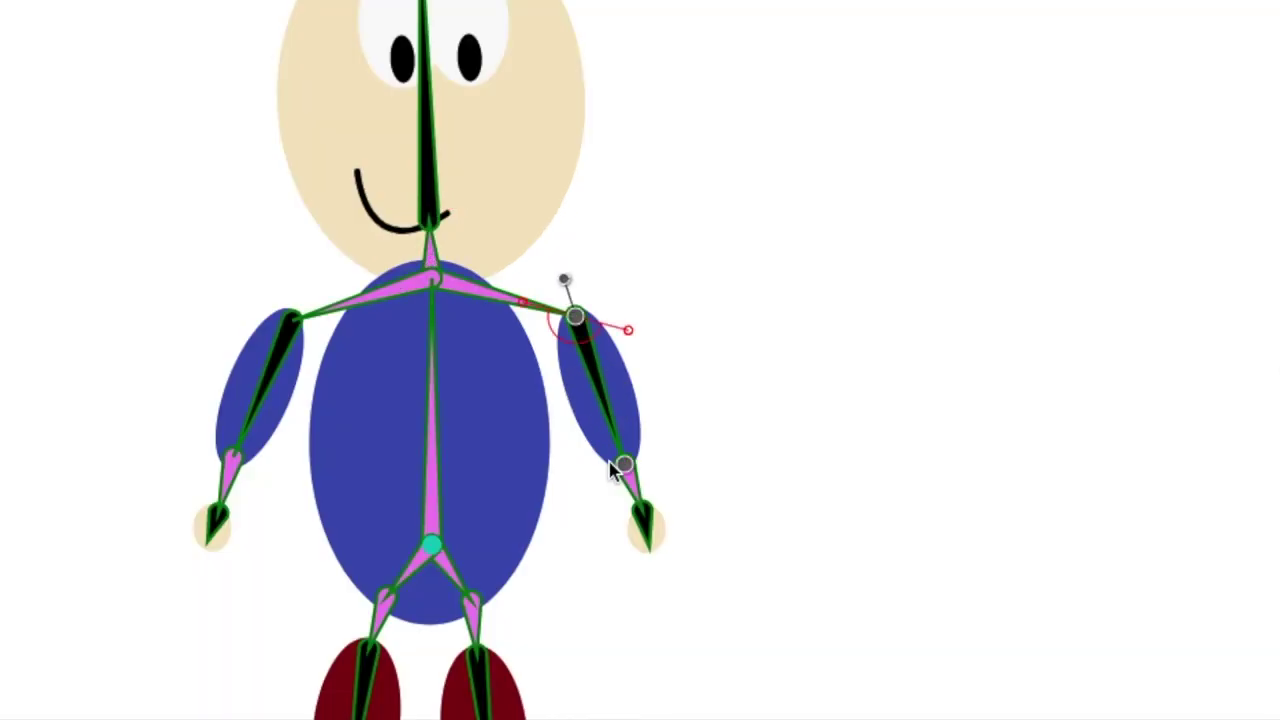
pyautogui.moveTo(565, 287); pyautogui.dragTo(552, 310)
pyautogui.moveTo(629, 340); pyautogui.dragTo(612, 276)
pyautogui.moveTo(540, 305); pyautogui.dragTo(587, 374)
pyautogui.moveTo(609, 283); pyautogui.dragTo(590, 268)
pyautogui.moveTo(551, 346); pyautogui.dragTo(623, 264)
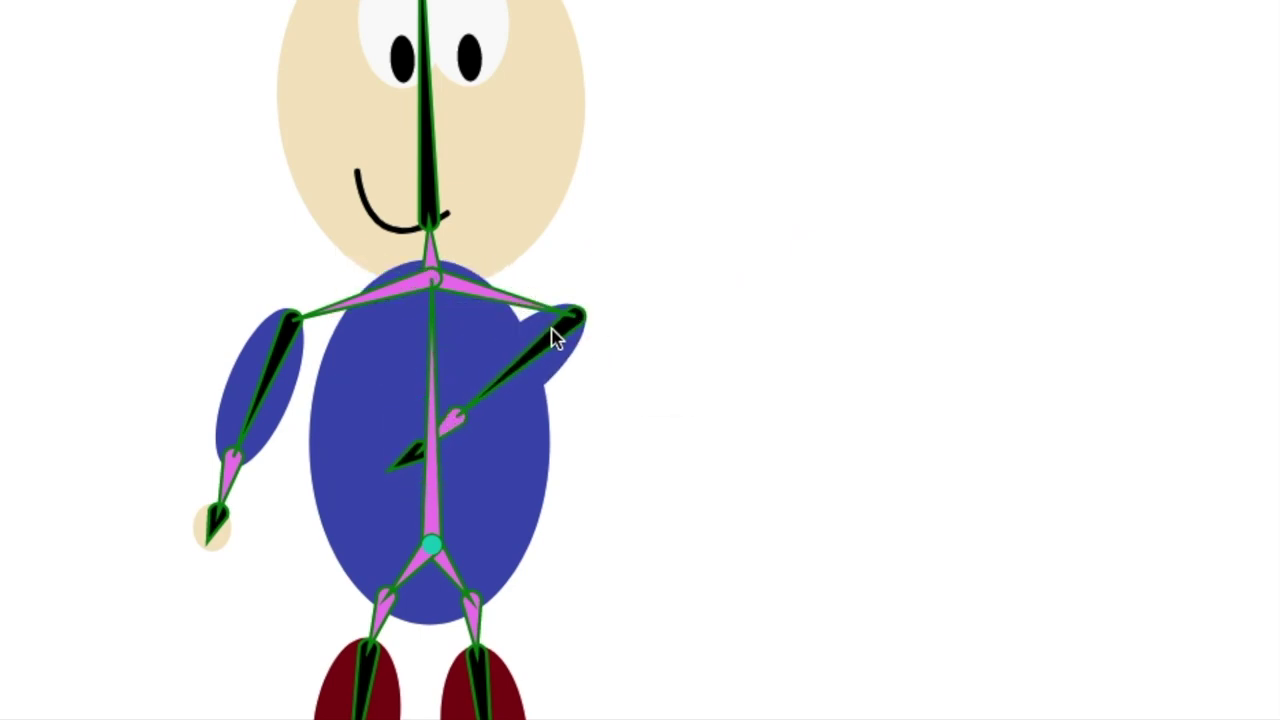
pyautogui.moveTo(525, 312); pyautogui.dragTo(523, 351)
pyautogui.moveTo(603, 305); pyautogui.dragTo(717, 423)
pyautogui.moveTo(623, 243); pyautogui.dragTo(543, 251)
# Shorten the right hand bone and the right upper-arm bone so the hand sits closer to the arm
pyautogui.click(660, 537)
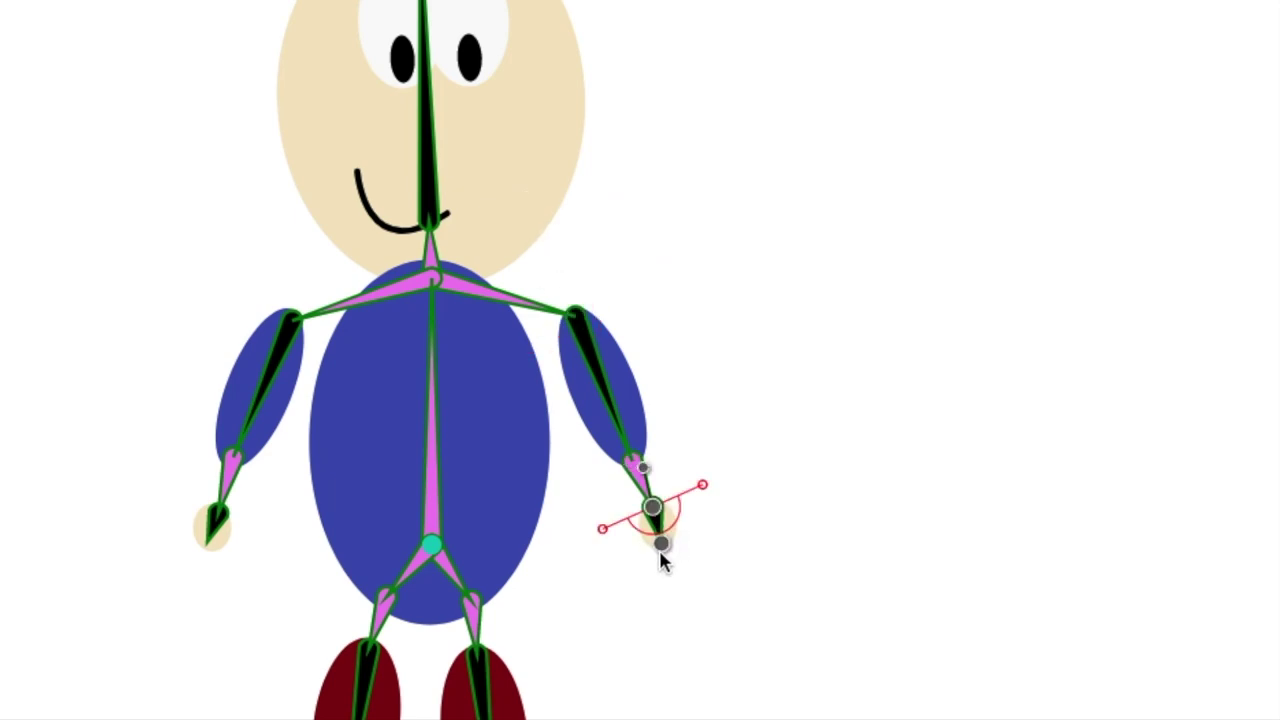
pyautogui.moveTo(645, 475); pyautogui.dragTo(652, 509)
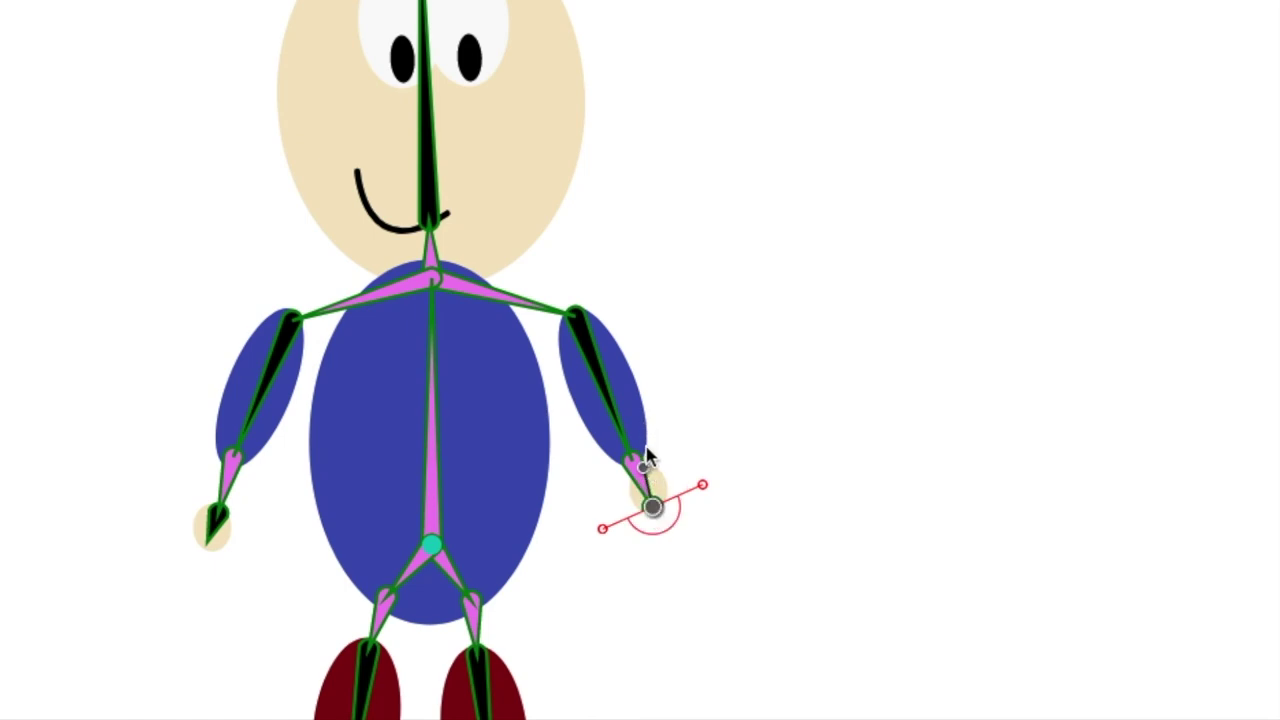
pyautogui.click(592, 362)
pyautogui.moveTo(634, 468)
pyautogui.mouseDown()
pyautogui.moveTo(624, 437)
pyautogui.moveTo(625, 460)
pyautogui.moveTo(626, 448)
pyautogui.mouseUp()
# Shorten the right shoulder bone to a length of about 31 and rotate the right upper arm slightly outward
pyautogui.click(457, 293)
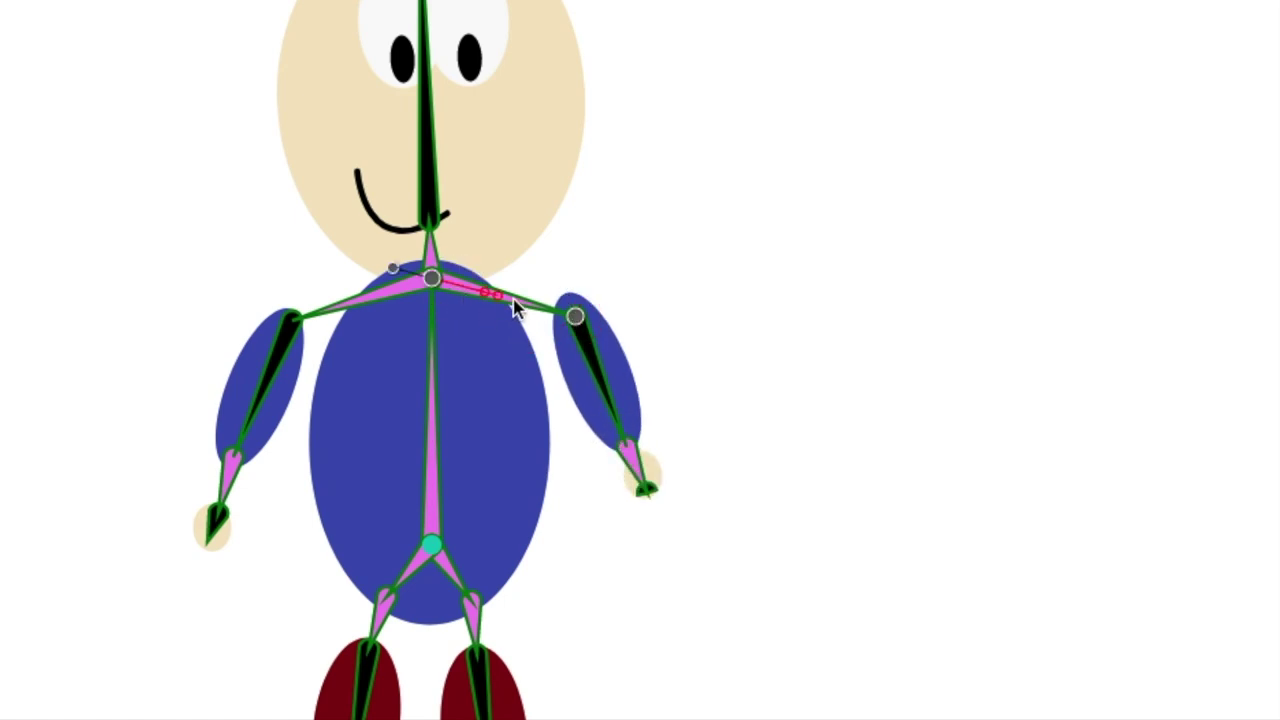
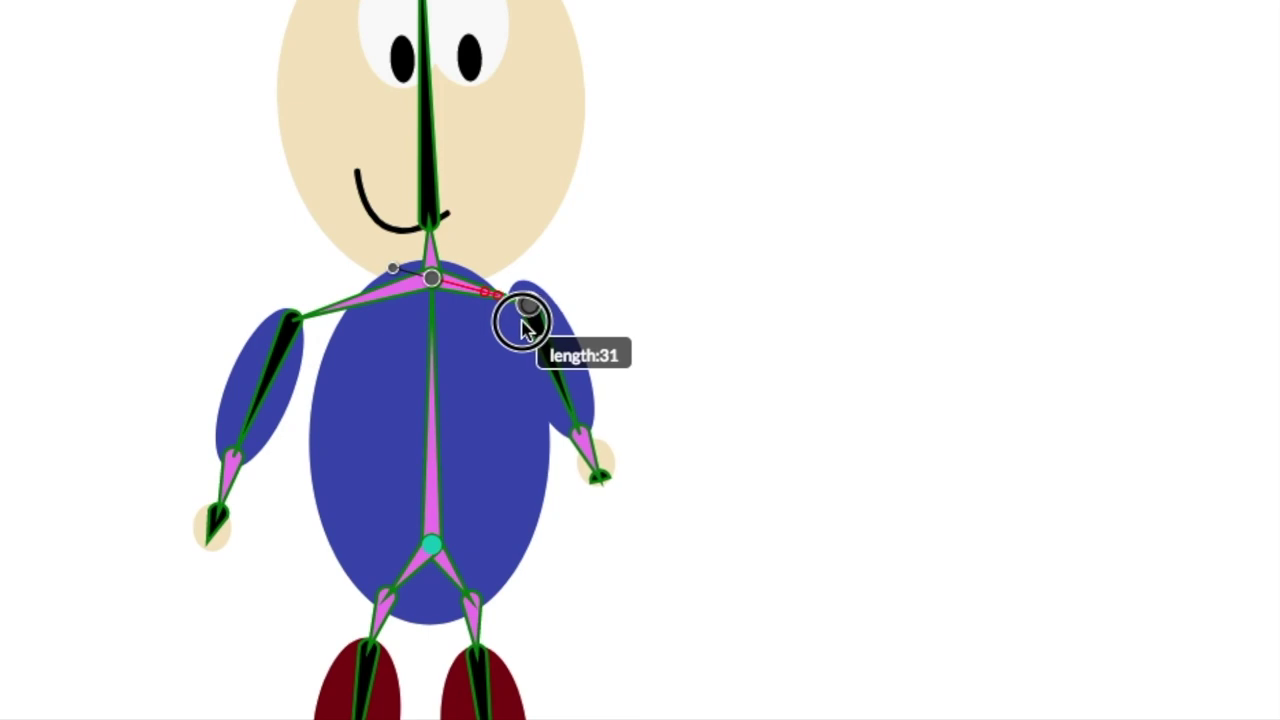
pyautogui.click(563, 382)
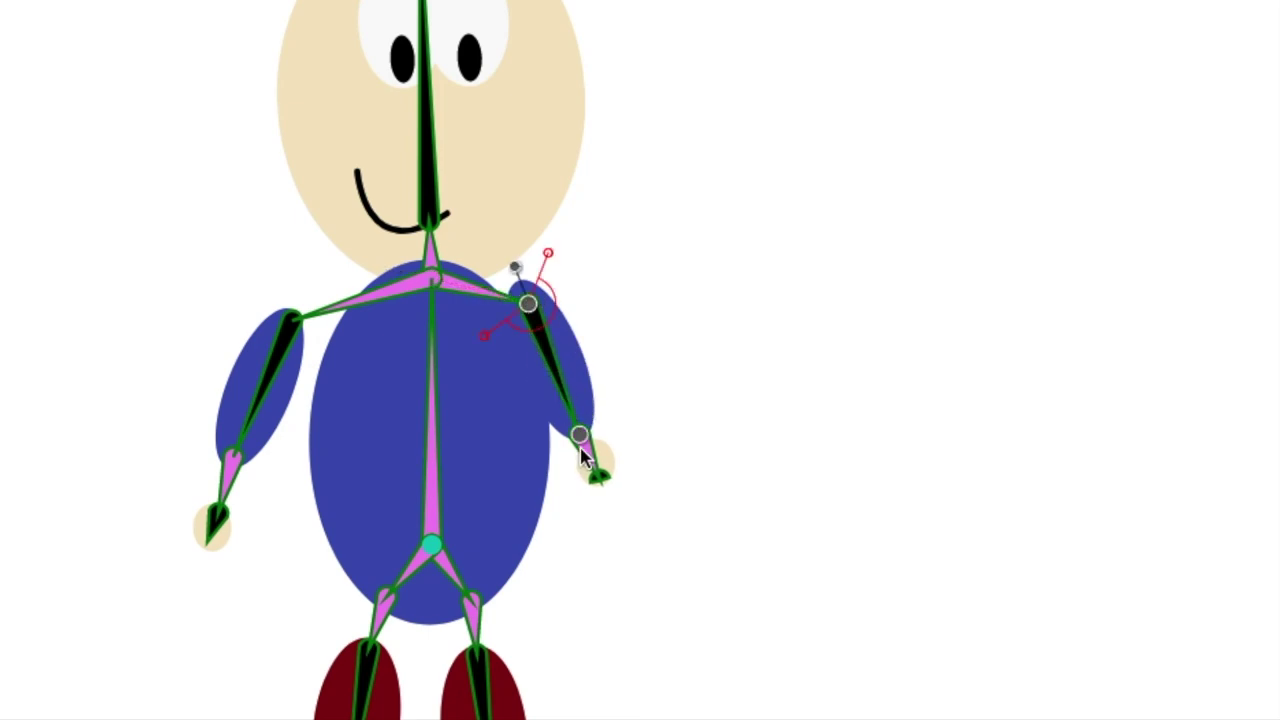
pyautogui.moveTo(517, 281); pyautogui.dragTo(512, 279)
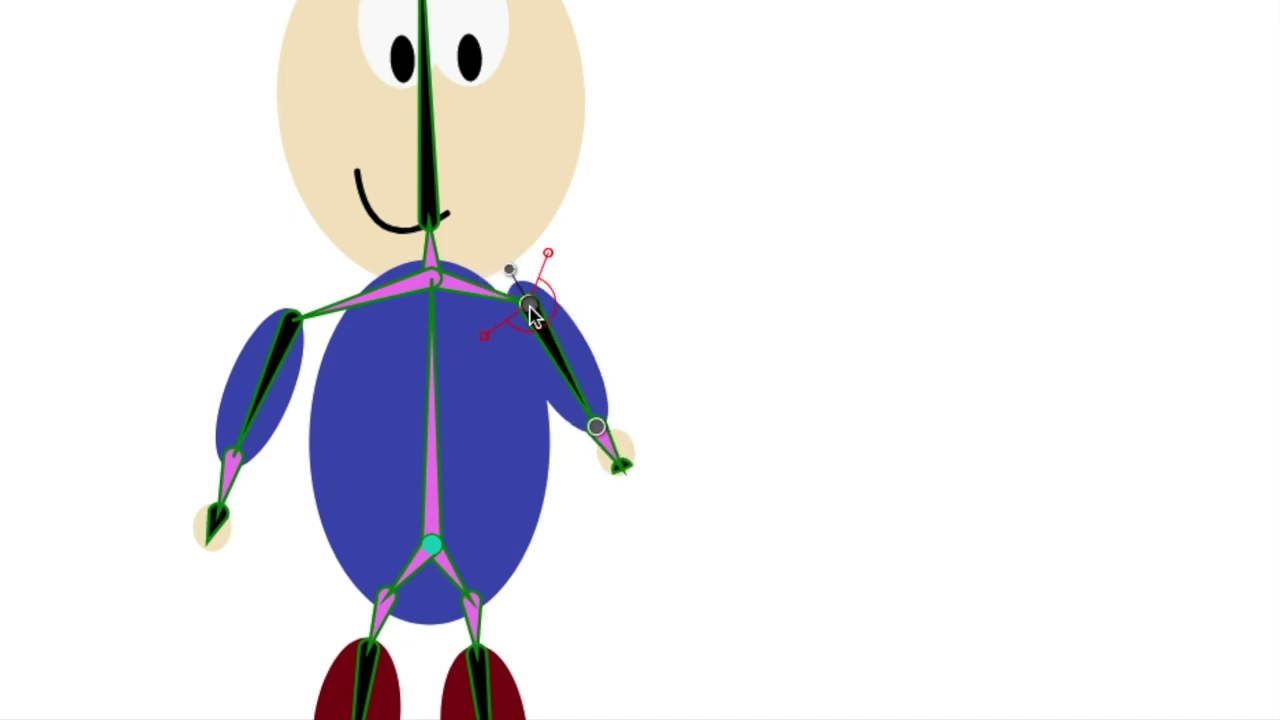
# Widen the right shoulder bone's rotation limits and shorten the bone further so the arm attaches closer to the body
pyautogui.click(460, 292)
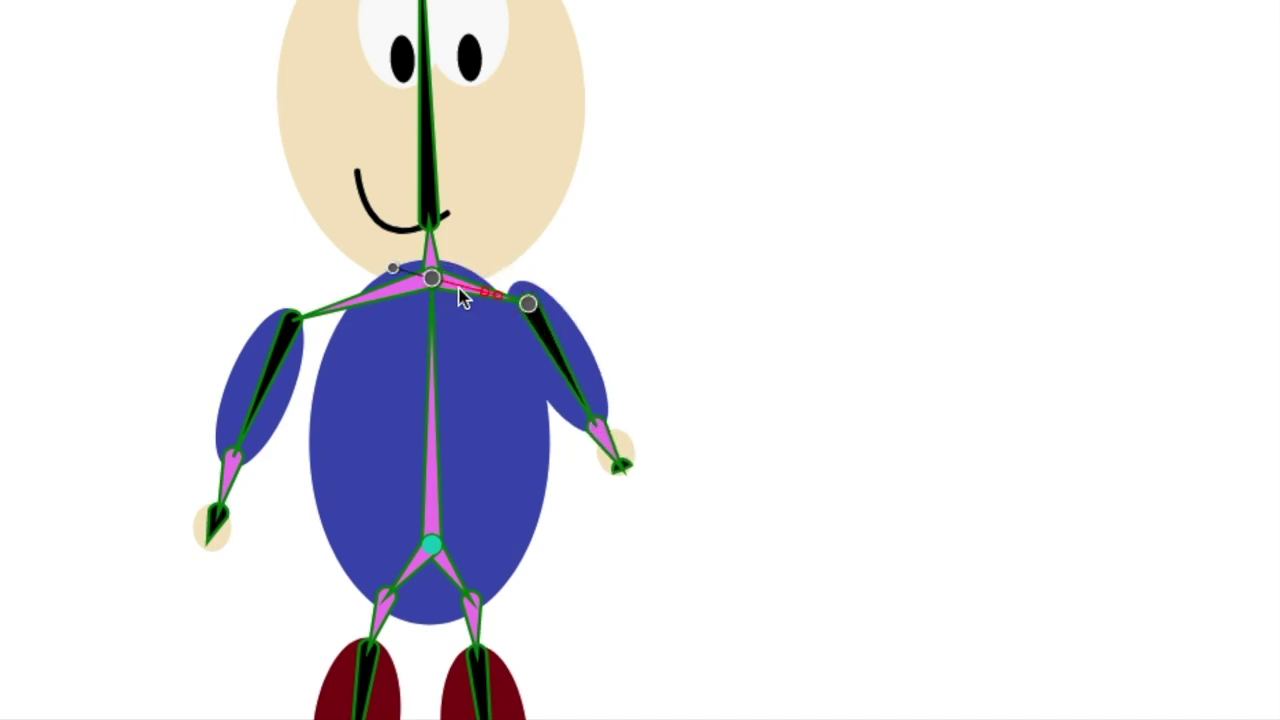
pyautogui.moveTo(393, 269); pyautogui.dragTo(393, 269)
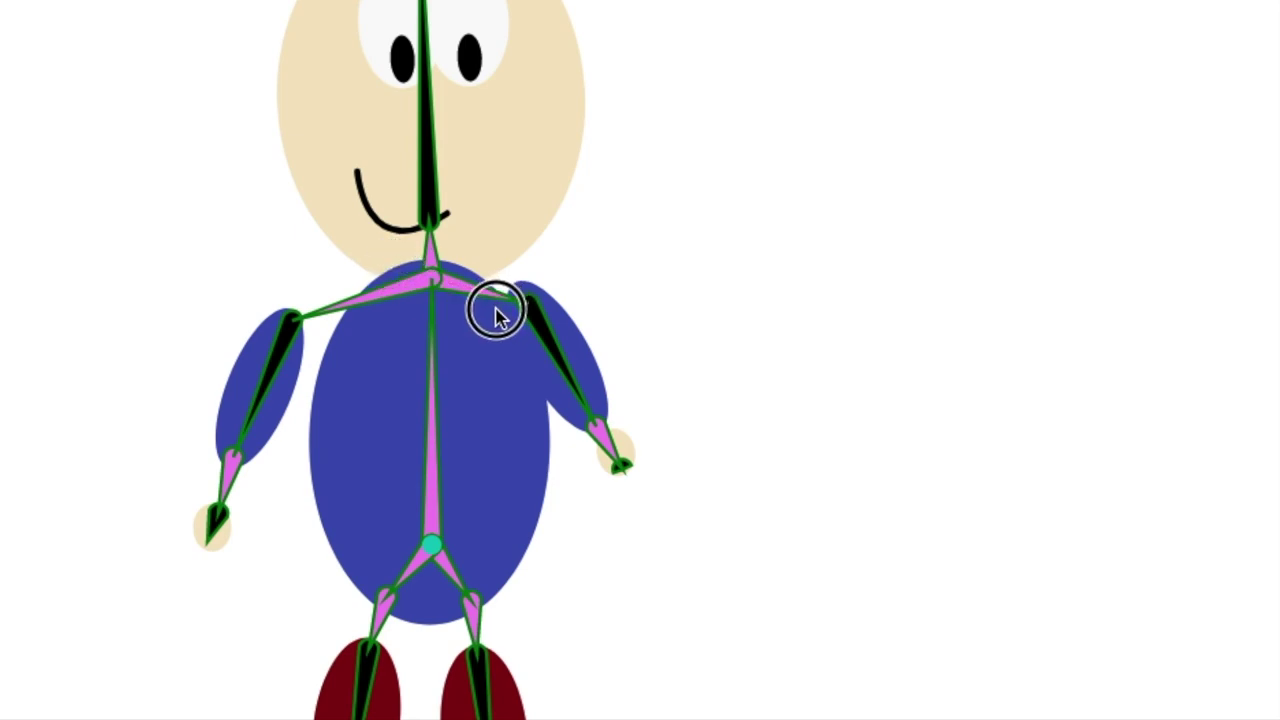
pyautogui.moveTo(500, 305)
pyautogui.mouseDown()
pyautogui.moveTo(512, 283)
pyautogui.moveTo(478, 304)
pyautogui.mouseUp()
pyautogui.moveTo(393, 269)
pyautogui.mouseDown()
pyautogui.moveTo(403, 257)
pyautogui.moveTo(389, 318)
pyautogui.moveTo(412, 280)
pyautogui.mouseUp()
pyautogui.moveTo(527, 310); pyautogui.dragTo(510, 306)
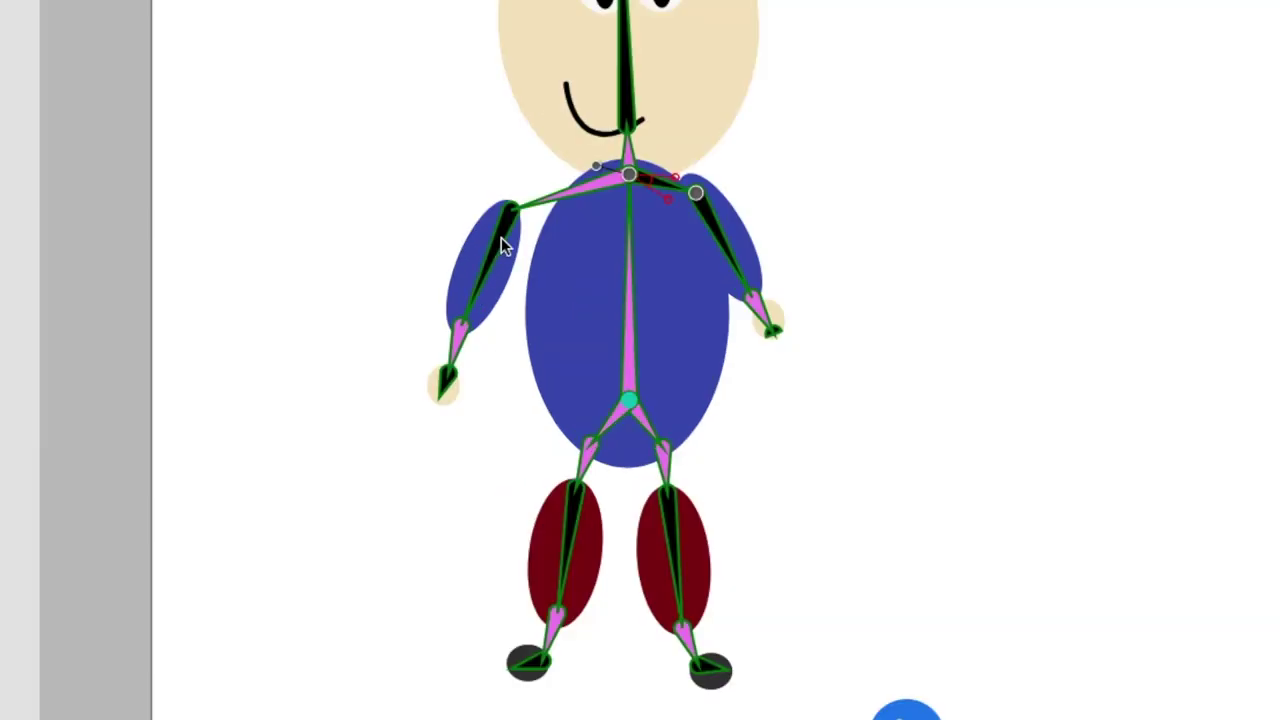
# Adjust the left upper-arm bone's rotation limits, swinging the arm across the body and back down to its side
pyautogui.click(482, 297)
pyautogui.moveTo(525, 184); pyautogui.dragTo(483, 173)
pyautogui.moveTo(545, 205); pyautogui.dragTo(438, 135)
pyautogui.moveTo(554, 196); pyautogui.dragTo(540, 240)
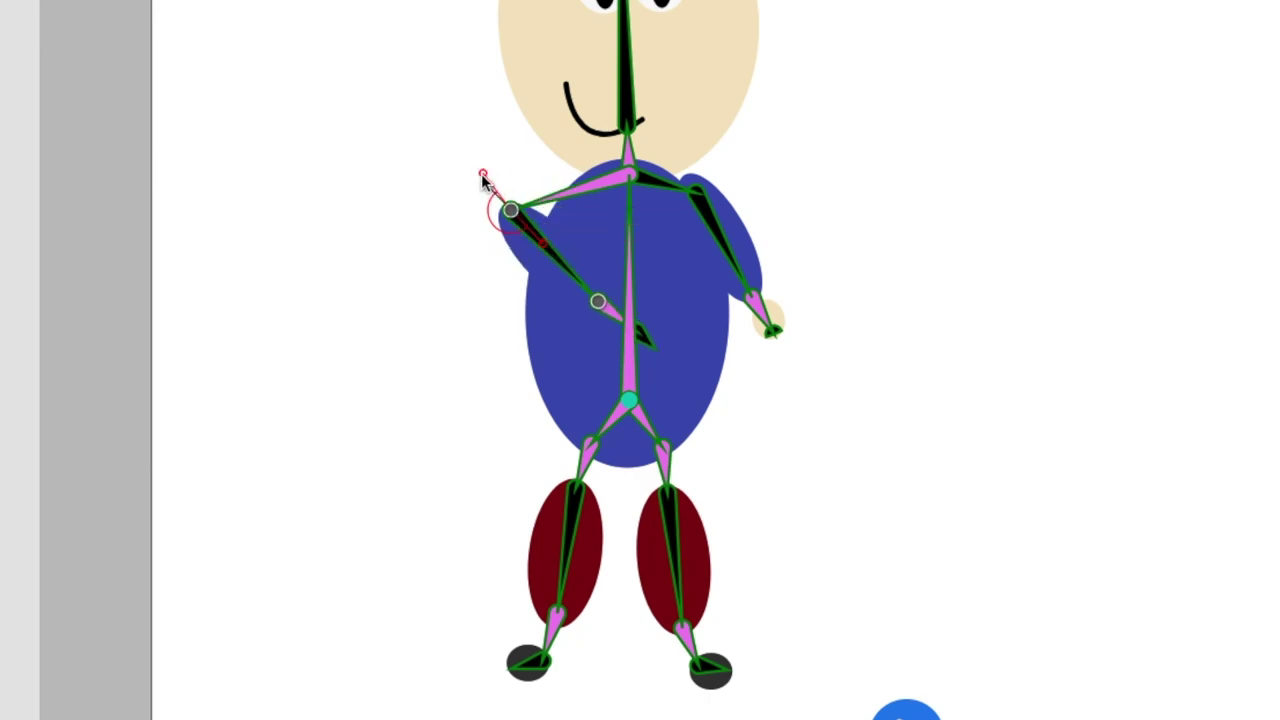
pyautogui.moveTo(488, 188); pyautogui.dragTo(528, 181)
# Rotate the left hand bone slightly and shorten it so the hand moves up toward the arm
pyautogui.click(427, 385)
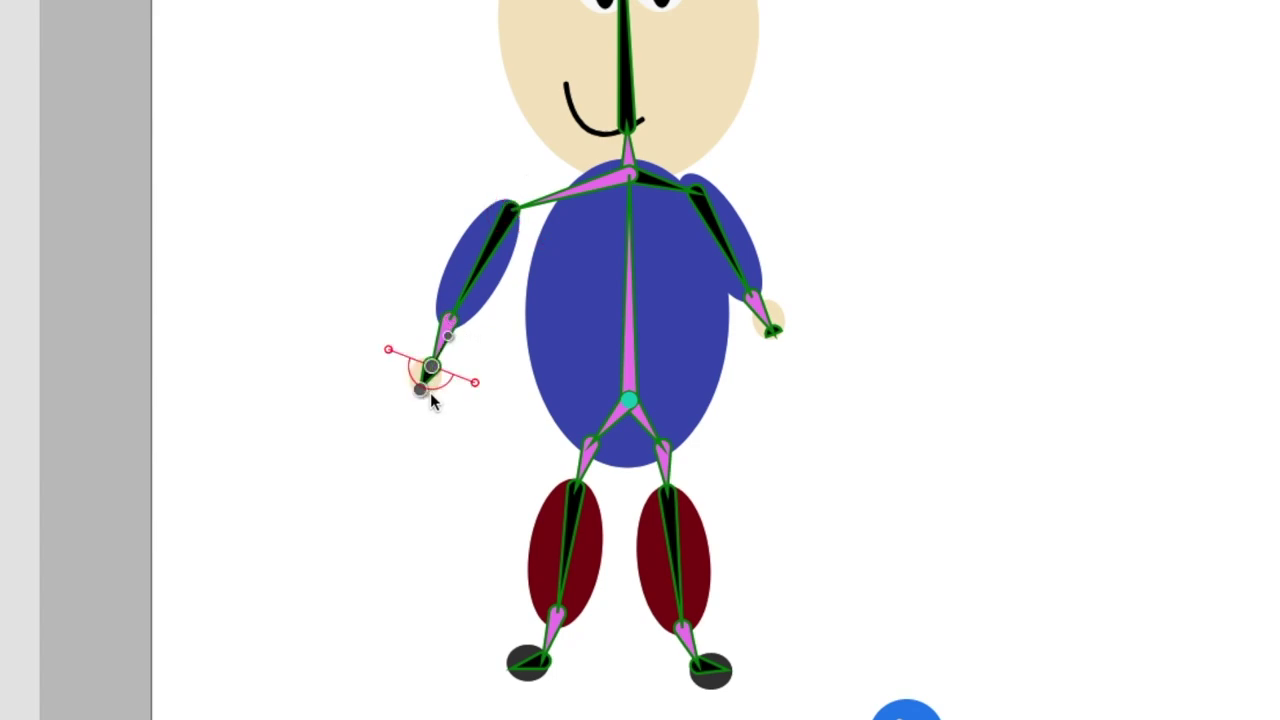
pyautogui.moveTo(446, 340)
pyautogui.mouseDown()
pyautogui.moveTo(394, 357)
pyautogui.moveTo(386, 389)
pyautogui.moveTo(432, 338)
pyautogui.moveTo(486, 403)
pyautogui.moveTo(444, 441)
pyautogui.moveTo(474, 331)
pyautogui.moveTo(466, 315)
pyautogui.moveTo(455, 330)
pyautogui.mouseUp()
pyautogui.moveTo(418, 393)
pyautogui.mouseDown()
pyautogui.moveTo(429, 363)
pyautogui.moveTo(432, 375)
pyautogui.mouseUp()
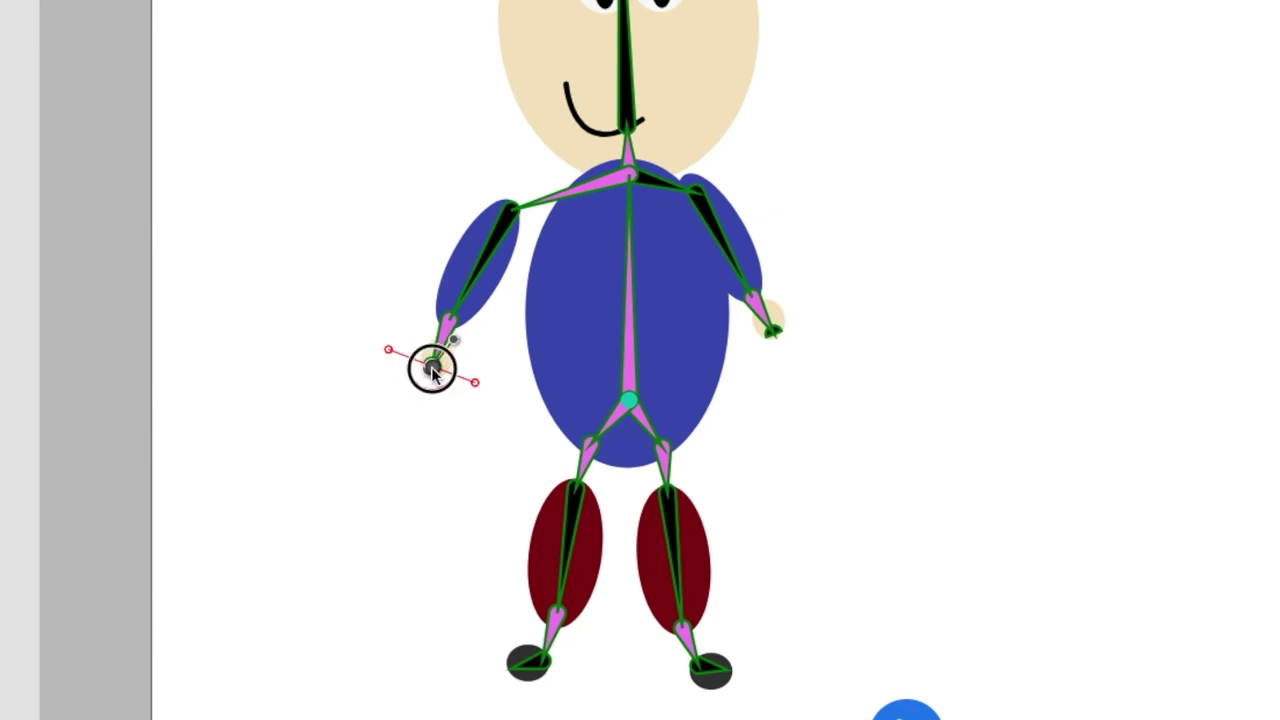
# Shorten the left upper-arm bone slightly and pull in the left shoulder bone so the arm sits against the body
pyautogui.click(482, 290)
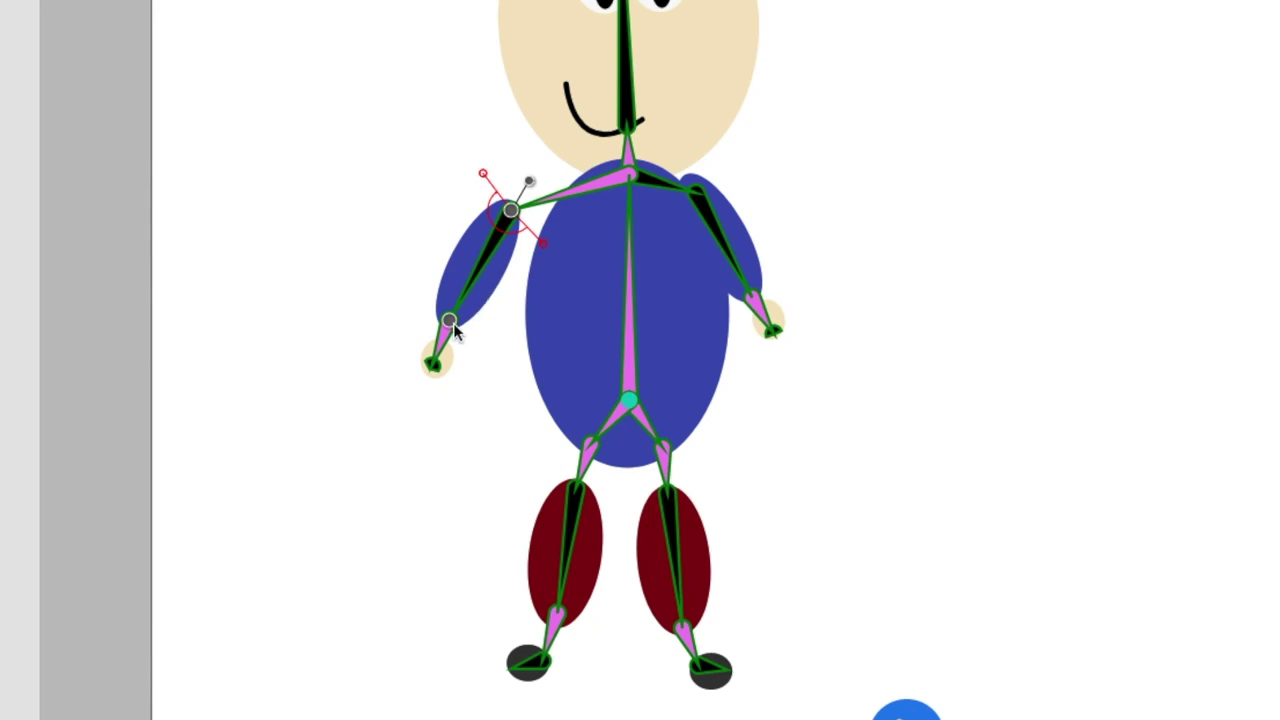
pyautogui.moveTo(452, 326)
pyautogui.mouseDown()
pyautogui.moveTo(472, 288)
pyautogui.moveTo(450, 320)
pyautogui.mouseUp()
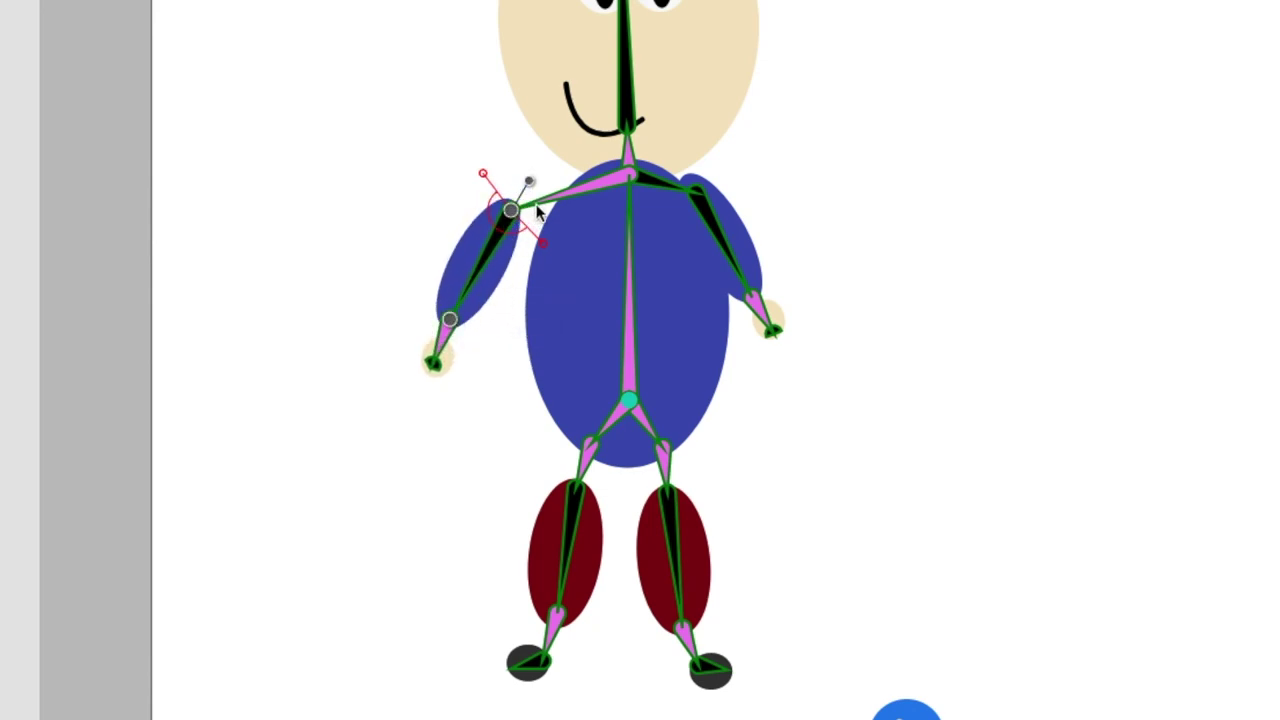
pyautogui.click(591, 193)
pyautogui.moveTo(512, 211); pyautogui.dragTo(560, 192)
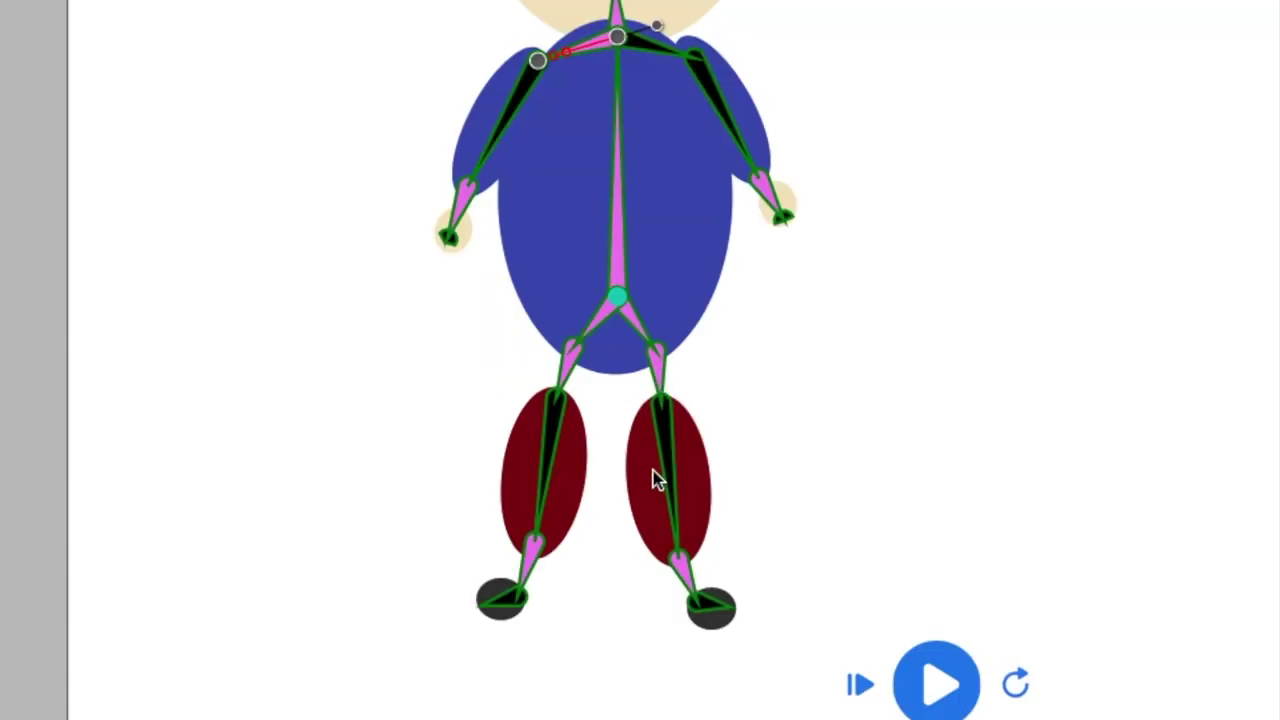
# Adjust the right foot bone's rotation limits and tilt the shoe up and back down to a natural standing angle
pyautogui.click(713, 613)
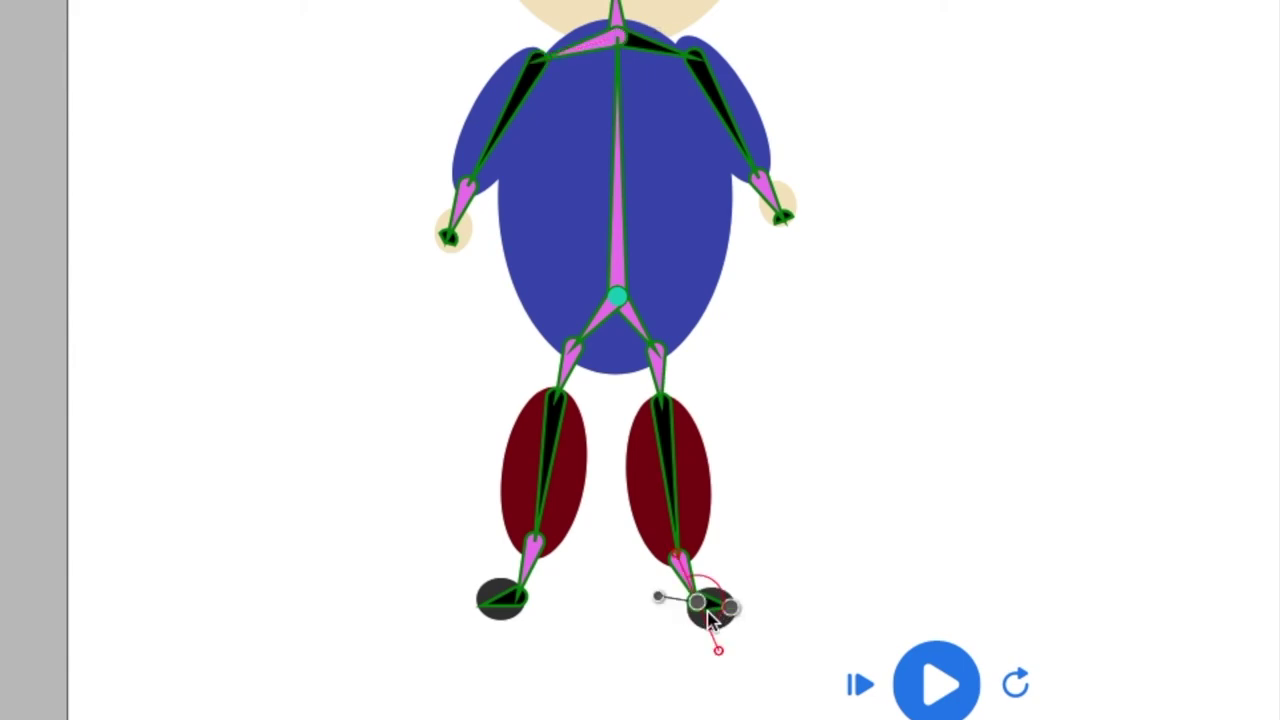
pyautogui.moveTo(659, 598); pyautogui.dragTo(632, 636)
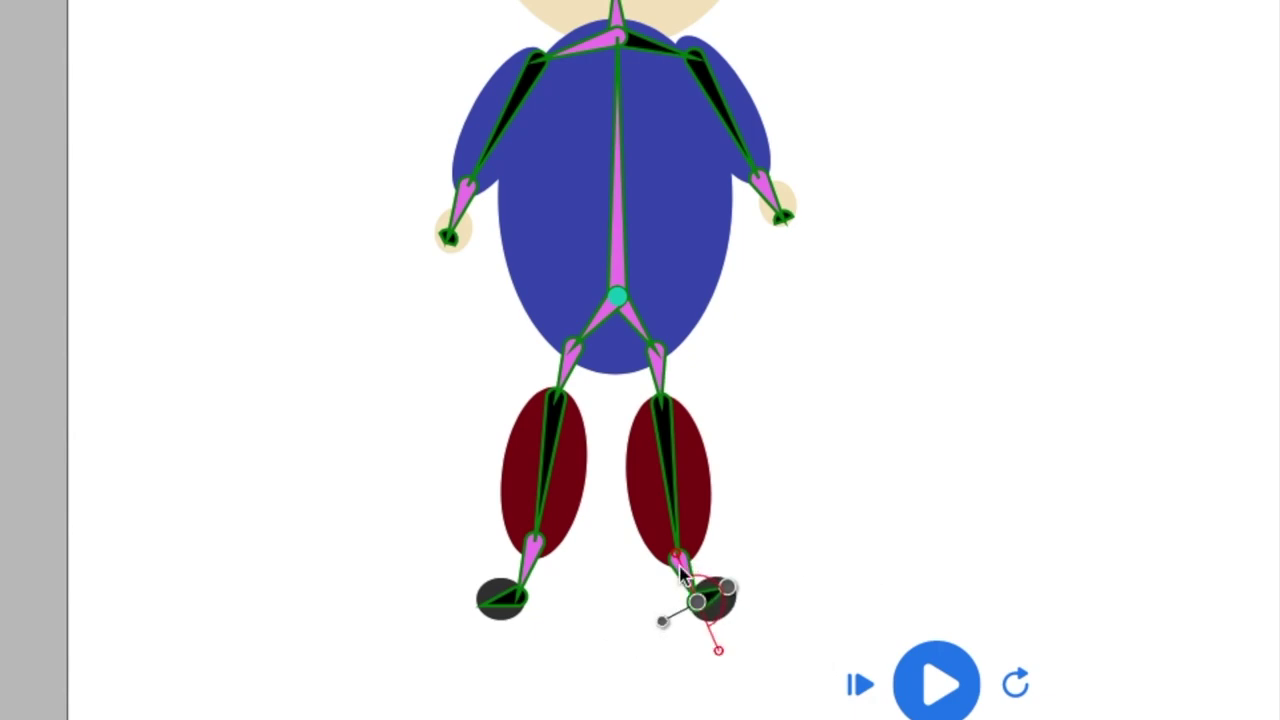
pyautogui.moveTo(679, 563); pyautogui.dragTo(746, 566)
pyautogui.moveTo(662, 622); pyautogui.dragTo(684, 588)
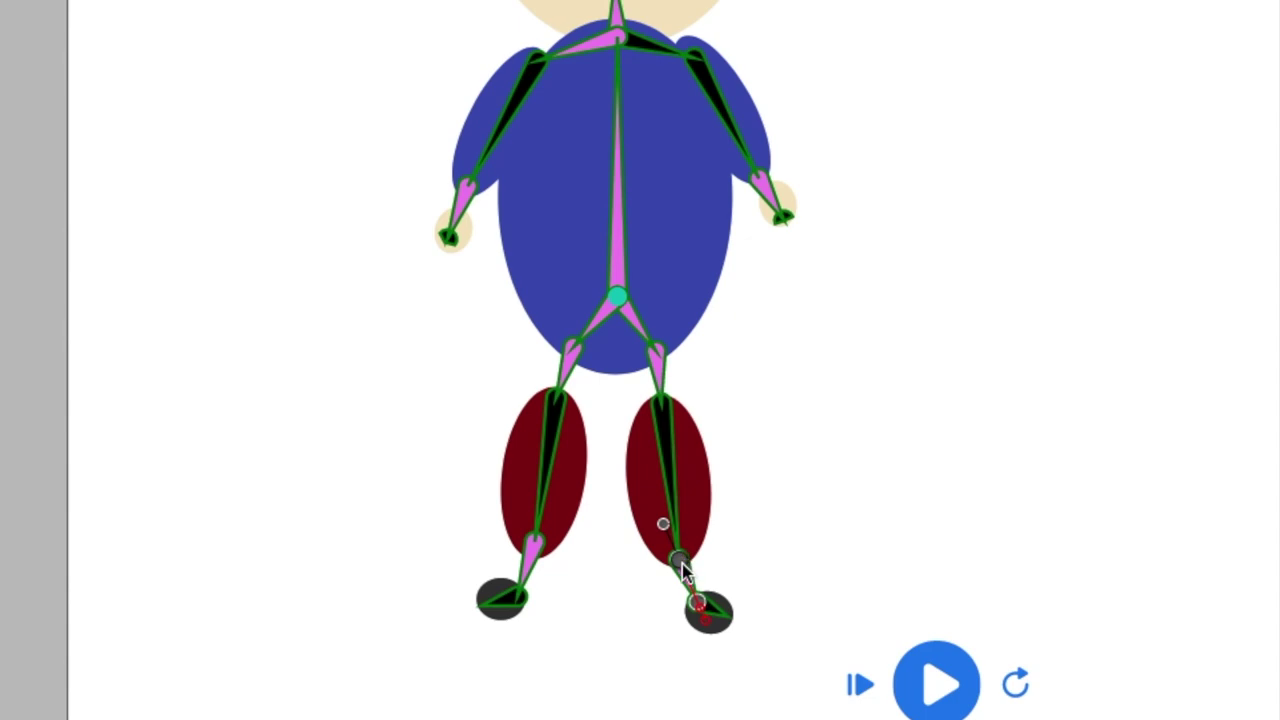
# Shorten both ankle bones so the shoes meet the legs, and widen the left foot bone's rotation limits to tilt its shoe
pyautogui.moveTo(700, 617); pyautogui.dragTo(682, 566)
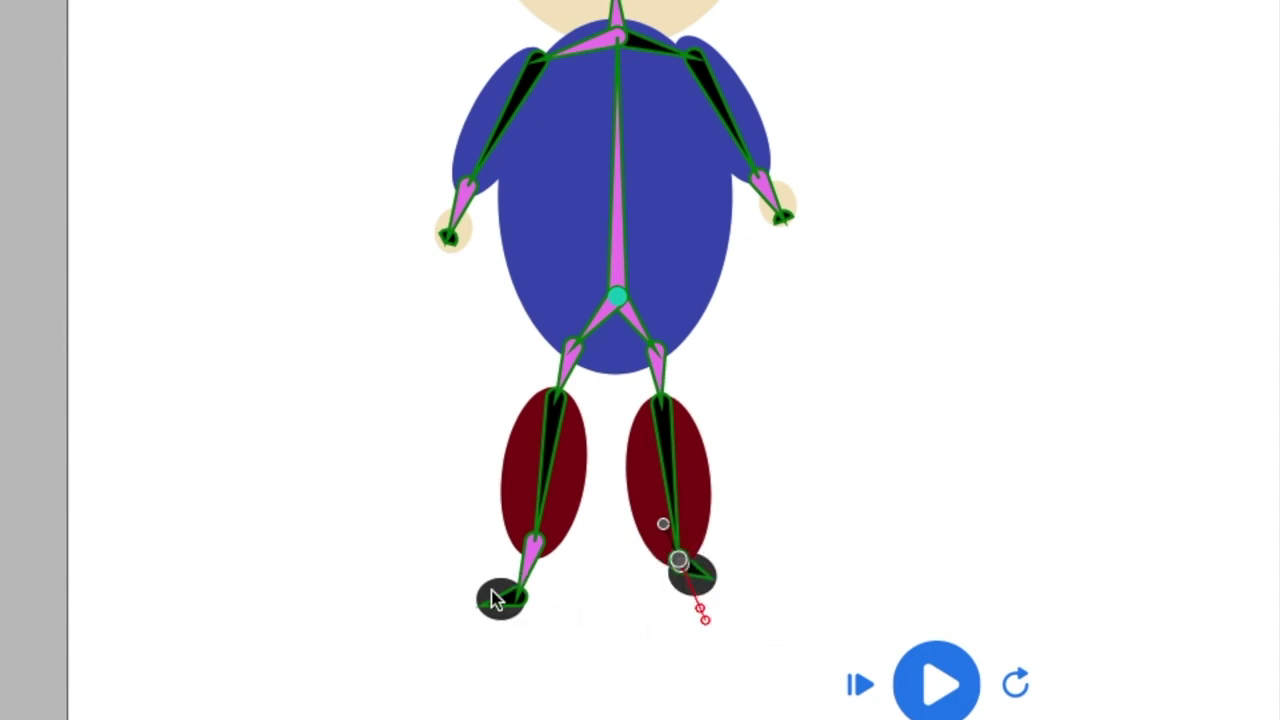
pyautogui.click(508, 606)
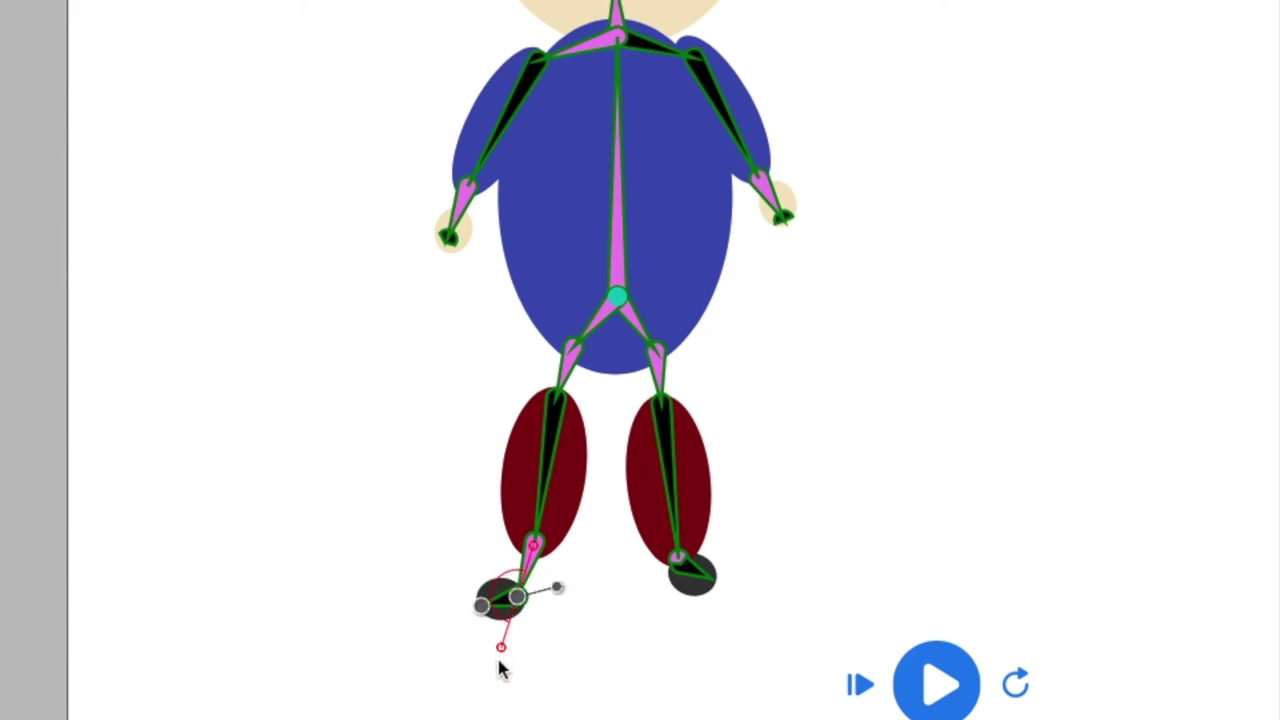
pyautogui.moveTo(558, 597)
pyautogui.mouseDown()
pyautogui.moveTo(517, 634)
pyautogui.moveTo(531, 641)
pyautogui.moveTo(553, 609)
pyautogui.mouseUp()
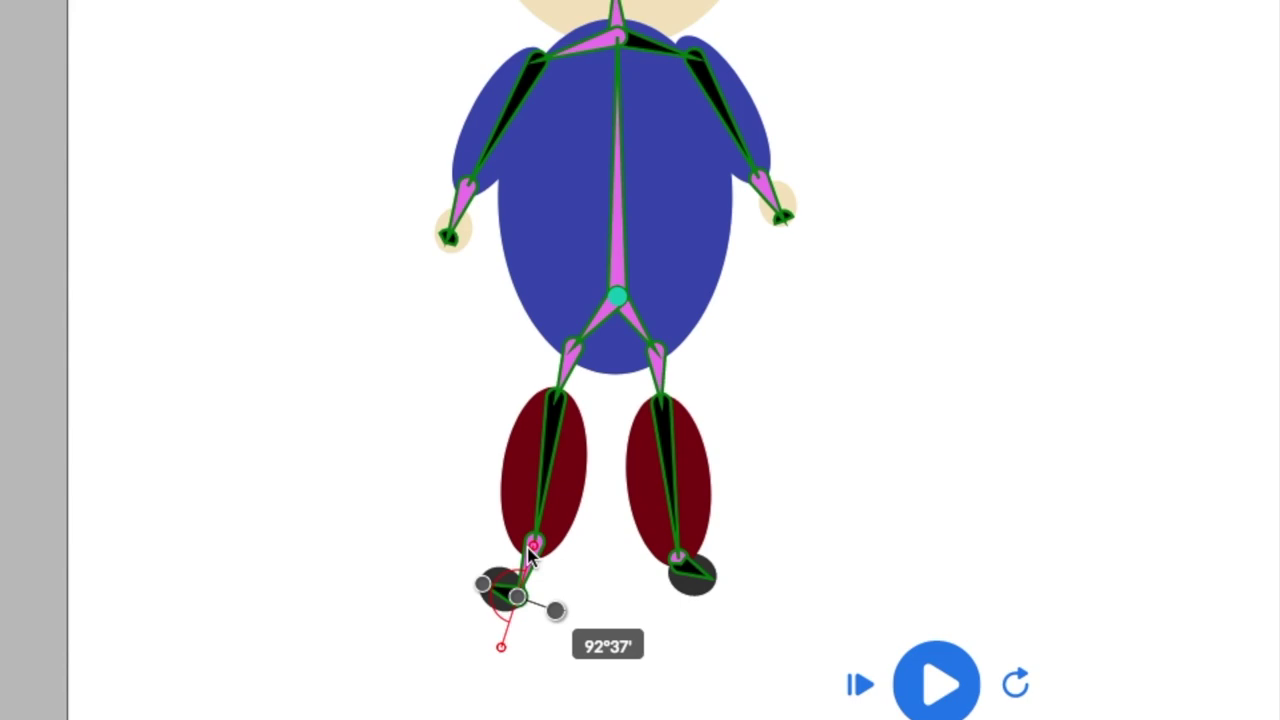
pyautogui.moveTo(531, 545); pyautogui.dragTo(474, 566)
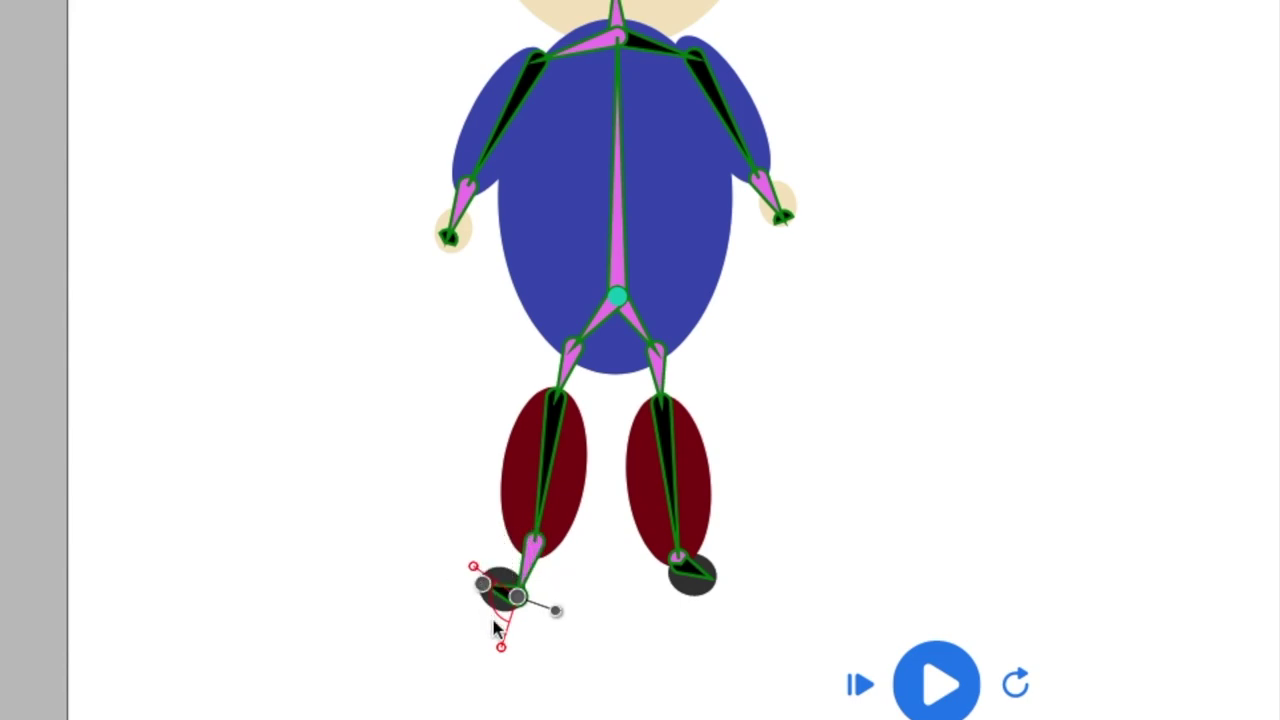
pyautogui.moveTo(556, 612); pyautogui.dragTo(530, 566)
# Swing the left leg bone slightly outward and shorten the small bone above it so the leg attaches to the body
pyautogui.click(554, 429)
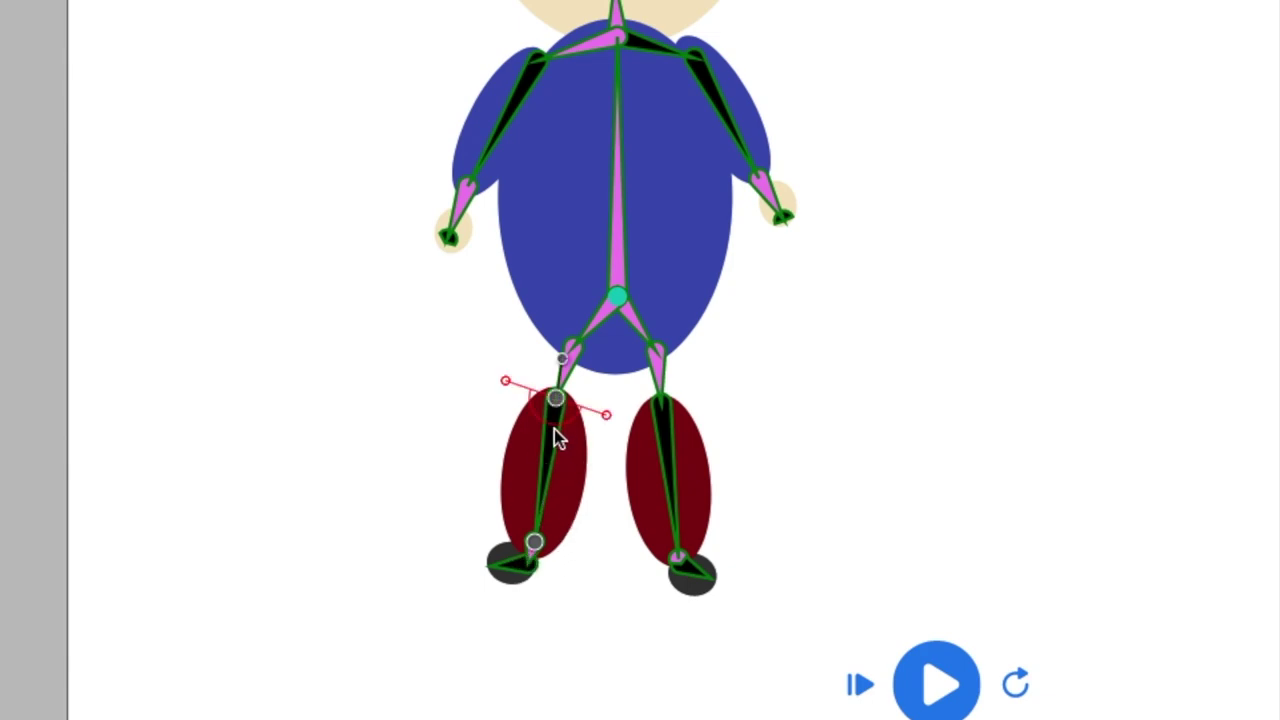
pyautogui.moveTo(563, 364)
pyautogui.mouseDown()
pyautogui.moveTo(580, 477)
pyautogui.moveTo(537, 343)
pyautogui.moveTo(457, 380)
pyautogui.moveTo(449, 403)
pyautogui.moveTo(463, 363)
pyautogui.moveTo(620, 452)
pyautogui.moveTo(554, 509)
pyautogui.moveTo(377, 323)
pyautogui.moveTo(446, 291)
pyautogui.moveTo(580, 370)
pyautogui.moveTo(571, 349)
pyautogui.moveTo(575, 363)
pyautogui.mouseUp()
pyautogui.click(577, 355)
pyautogui.moveTo(560, 410); pyautogui.dragTo(572, 348)
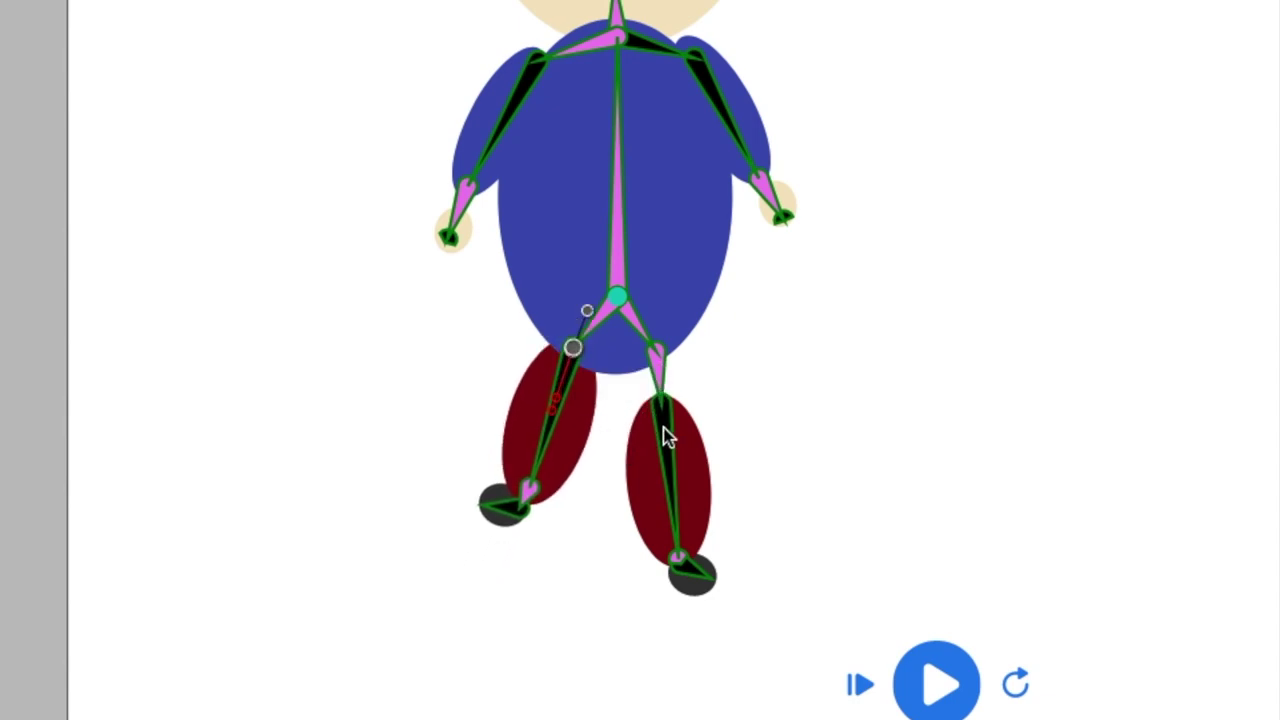
# Rotate the right leg bone slightly outward from the body
pyautogui.click(673, 461)
pyautogui.moveTo(658, 368)
pyautogui.mouseDown()
pyautogui.moveTo(623, 434)
pyautogui.moveTo(623, 491)
pyautogui.moveTo(620, 371)
pyautogui.moveTo(780, 510)
pyautogui.moveTo(763, 534)
pyautogui.moveTo(654, 331)
pyautogui.moveTo(666, 369)
pyautogui.mouseUp()
pyautogui.click(657, 349)
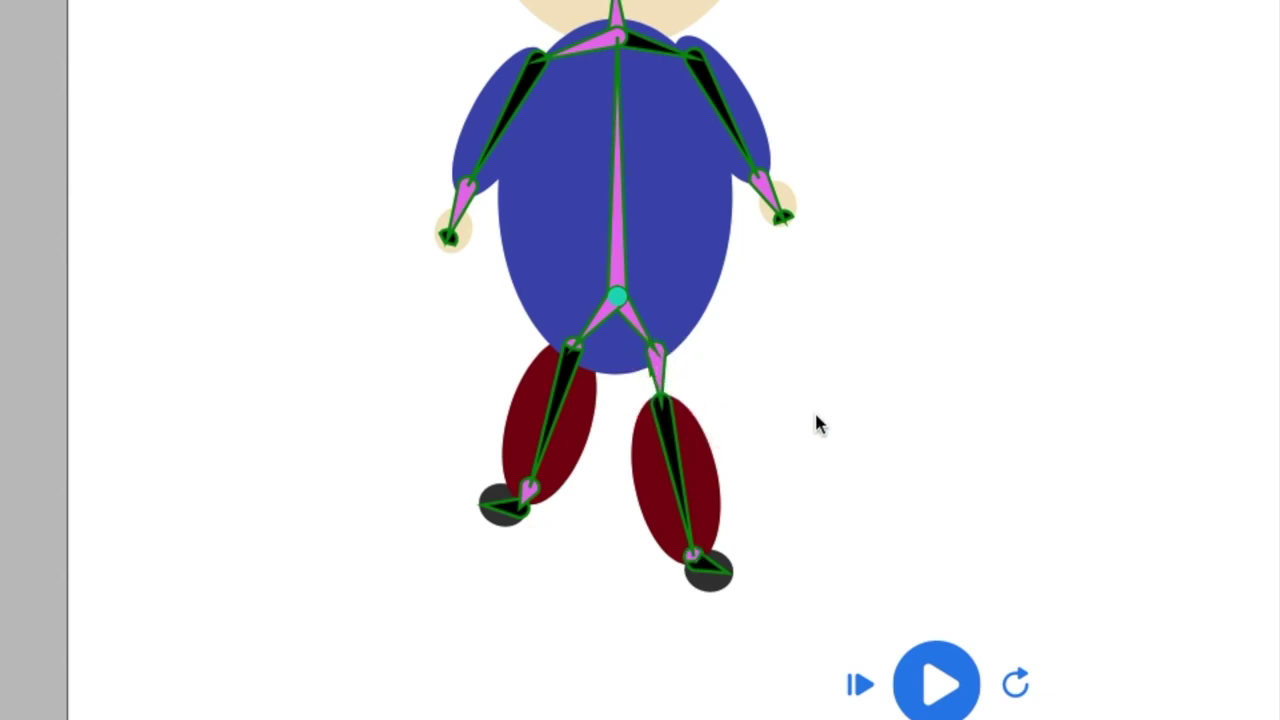
pyautogui.click(720, 383)
pyautogui.press('Escape')
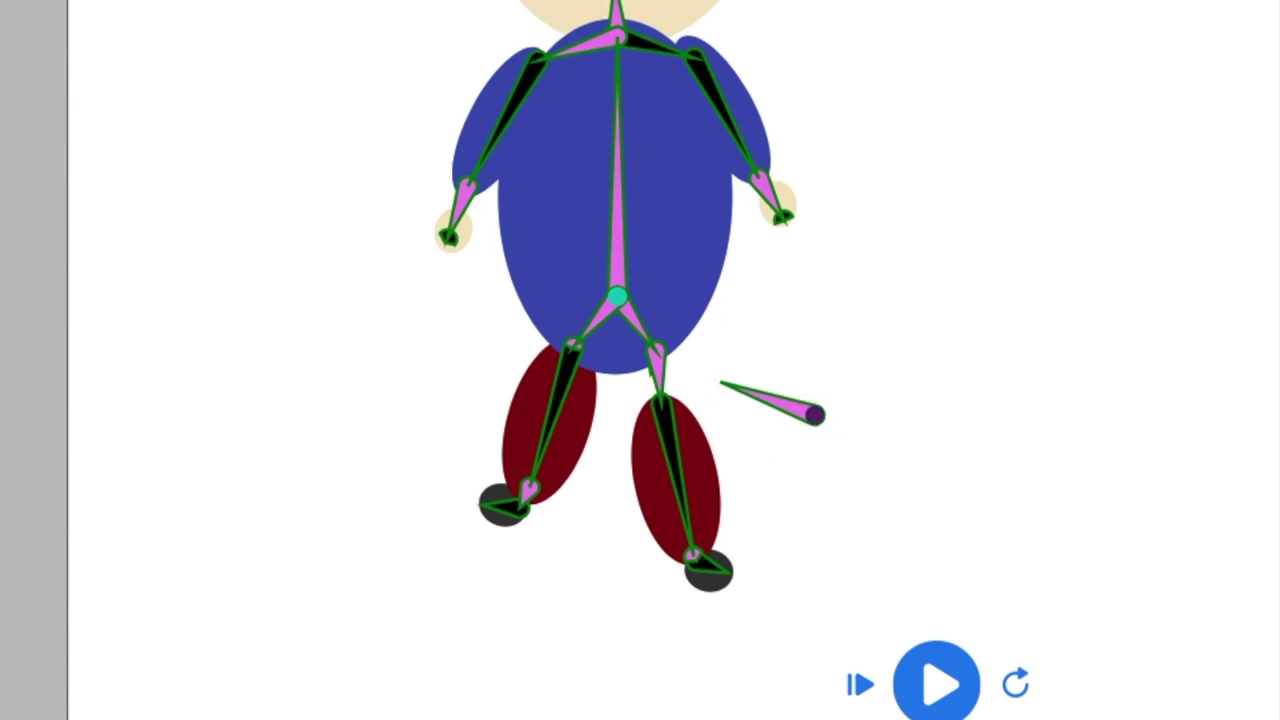
pyautogui.hotkey('ctrl', 'z')
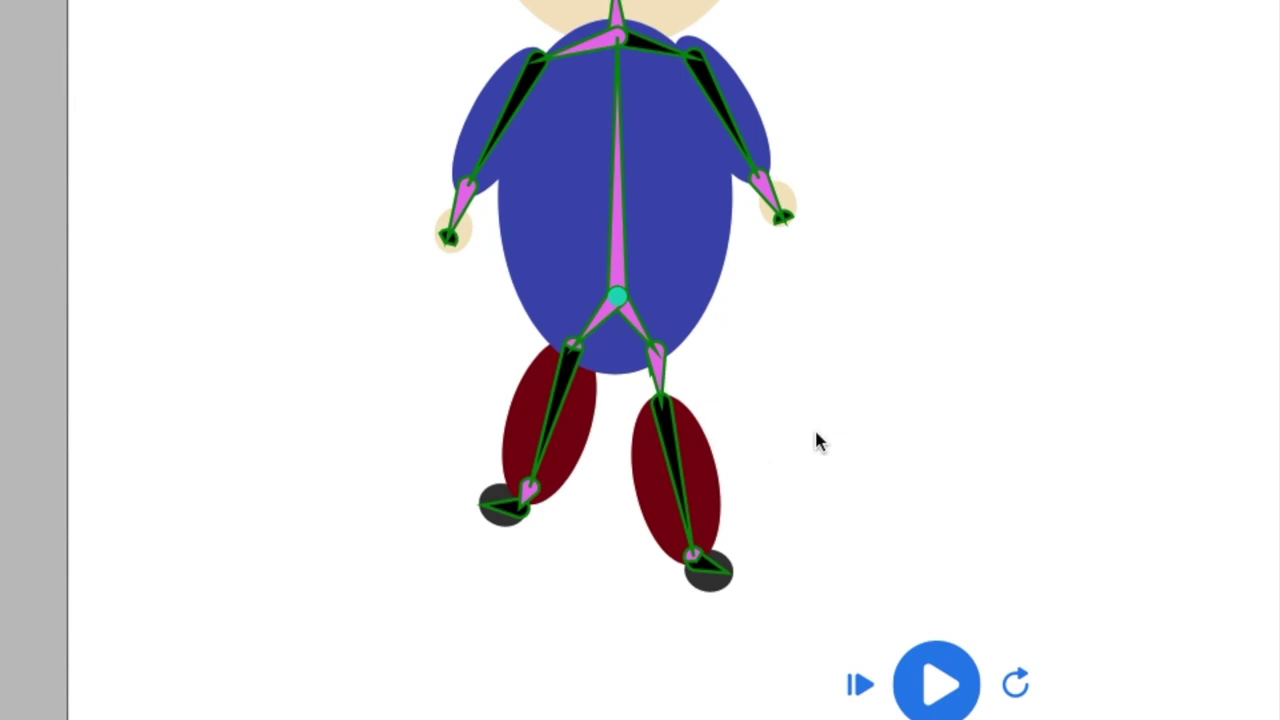
# Shorten the small bone above the right leg to attach it to the body, and open the right hip bone's limits, rotating it to 52°5'
pyautogui.click(651, 348)
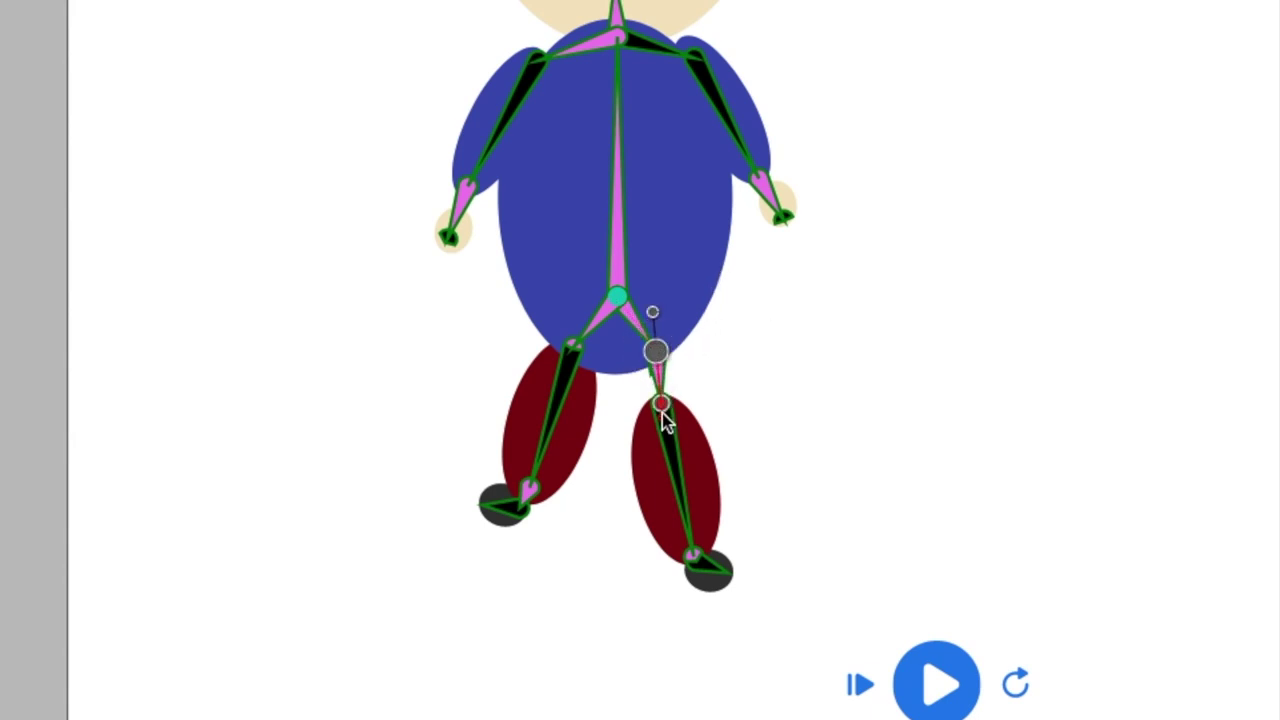
pyautogui.moveTo(663, 412); pyautogui.dragTo(659, 364)
pyautogui.moveTo(663, 408); pyautogui.dragTo(652, 351)
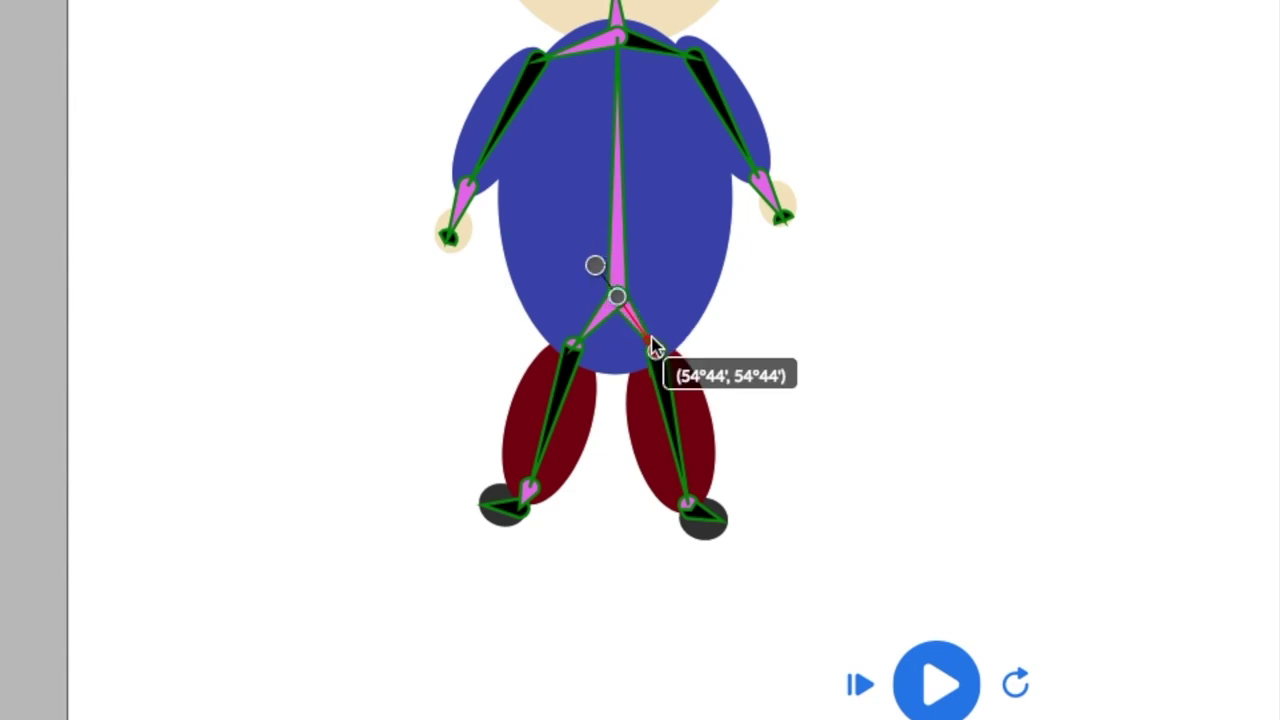
pyautogui.moveTo(646, 347)
pyautogui.mouseDown()
pyautogui.moveTo(629, 349)
pyautogui.moveTo(663, 329)
pyautogui.mouseUp()
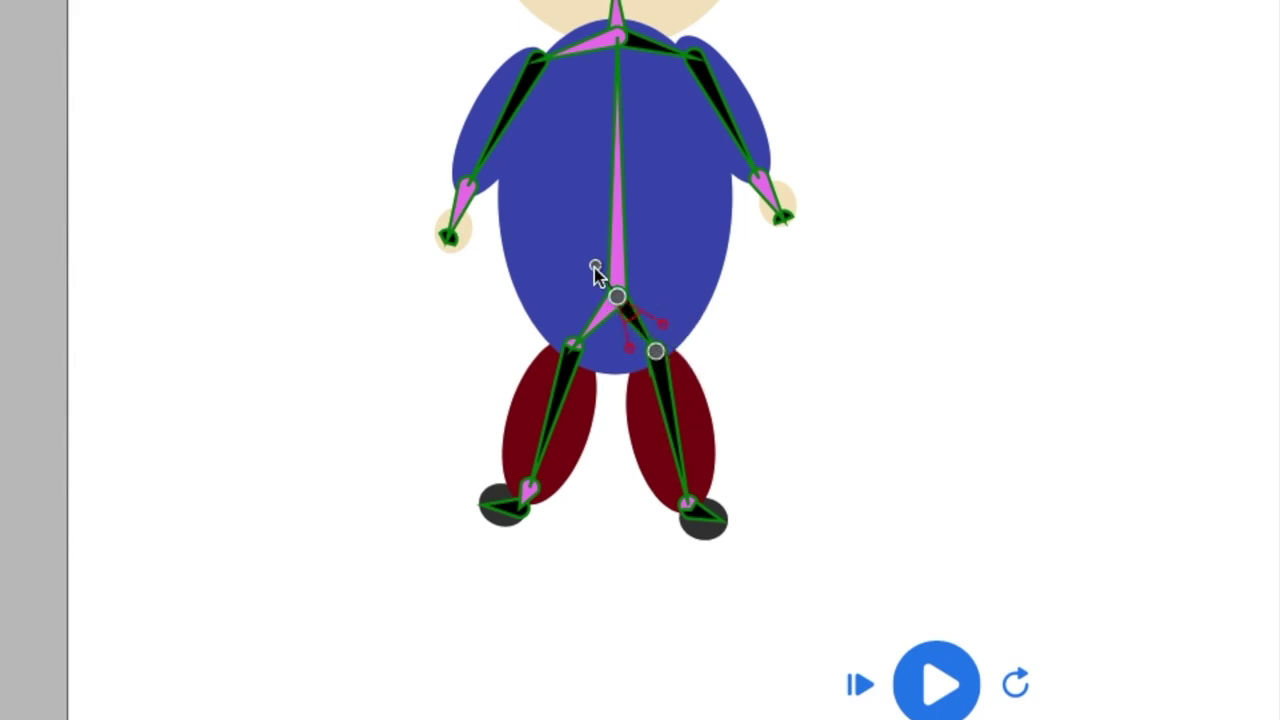
pyautogui.moveTo(589, 266)
pyautogui.mouseDown()
pyautogui.moveTo(578, 312)
pyautogui.moveTo(626, 232)
pyautogui.moveTo(577, 312)
pyautogui.moveTo(594, 266)
pyautogui.mouseUp()
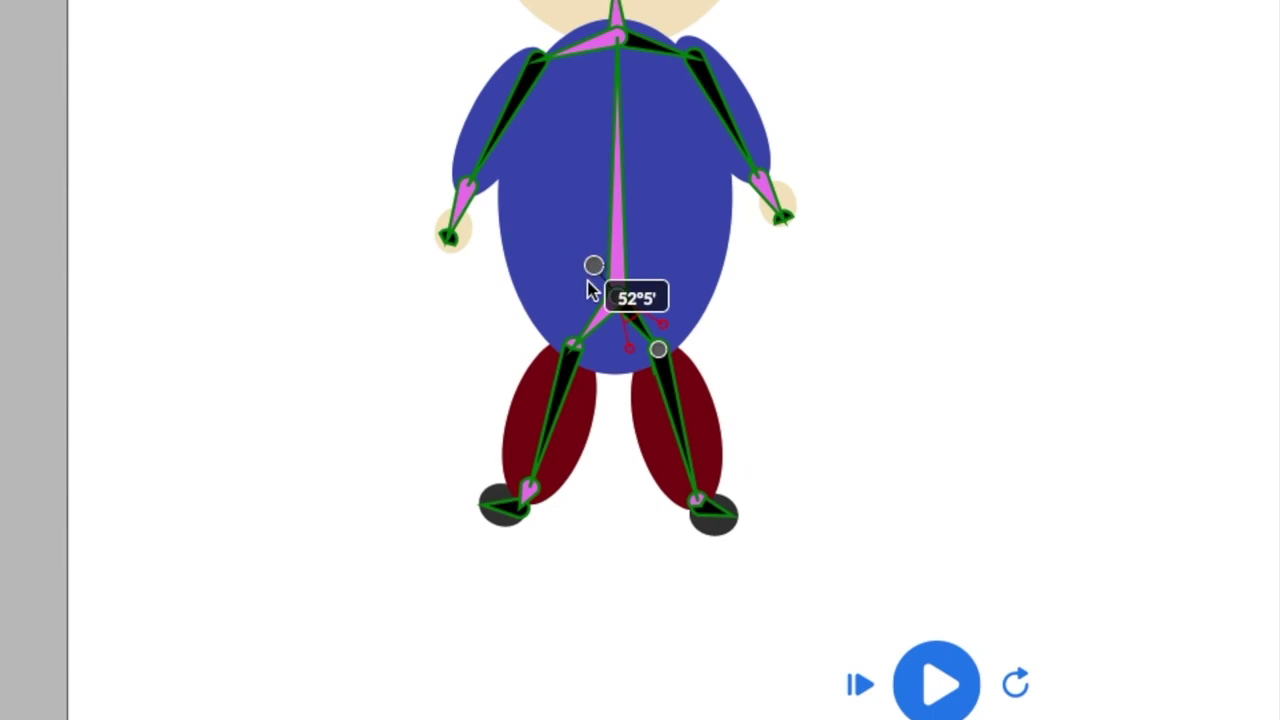
# Set the left hip bone's rotation limits to 116.36° and 149.53°, swing the leg to its outer limit and return it to 130.86°
pyautogui.click(600, 320)
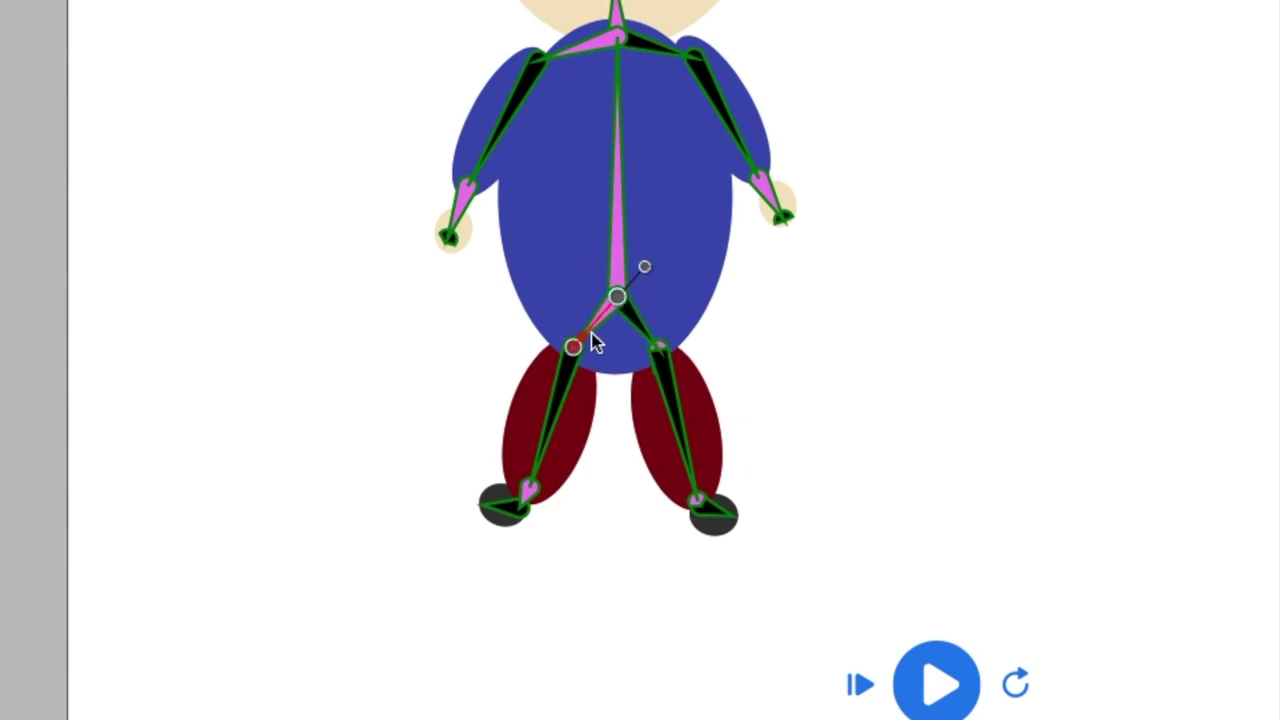
pyautogui.click(580, 320)
pyautogui.click(609, 350)
pyautogui.click(600, 355)
pyautogui.click(570, 312)
pyautogui.click(580, 336)
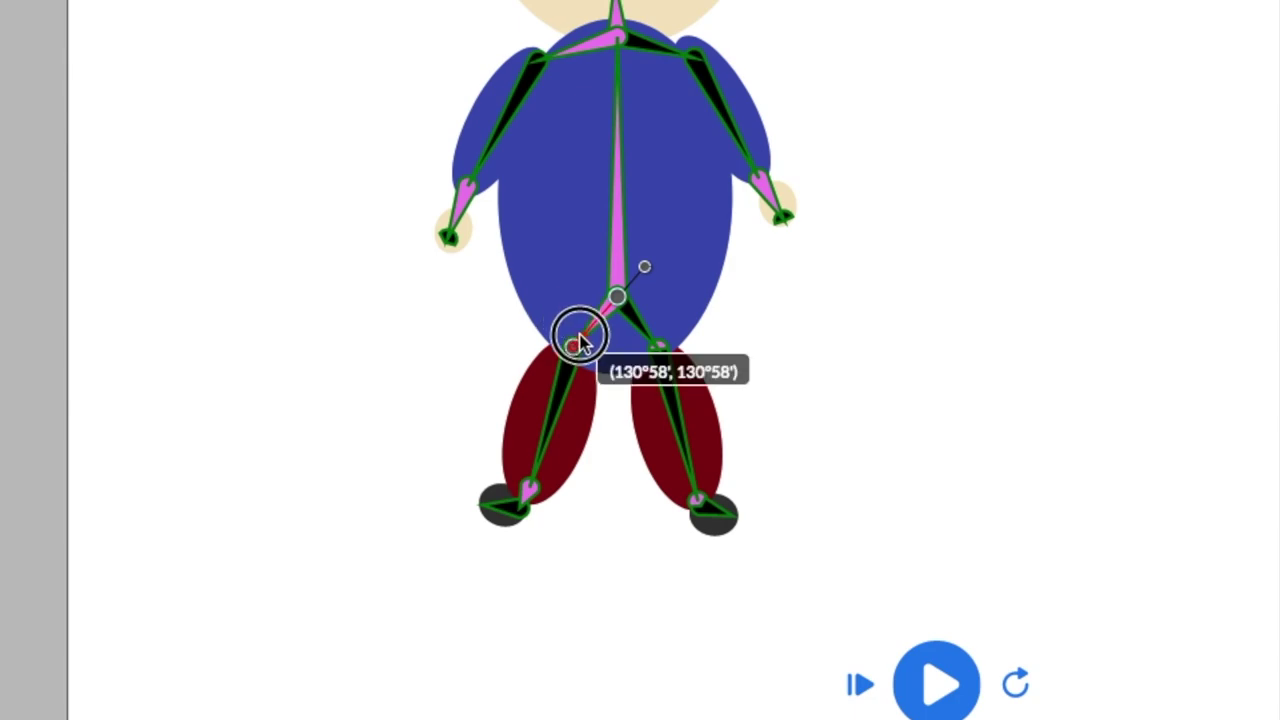
pyautogui.click(600, 347)
pyautogui.moveTo(580, 346); pyautogui.dragTo(609, 316)
pyautogui.click(654, 294)
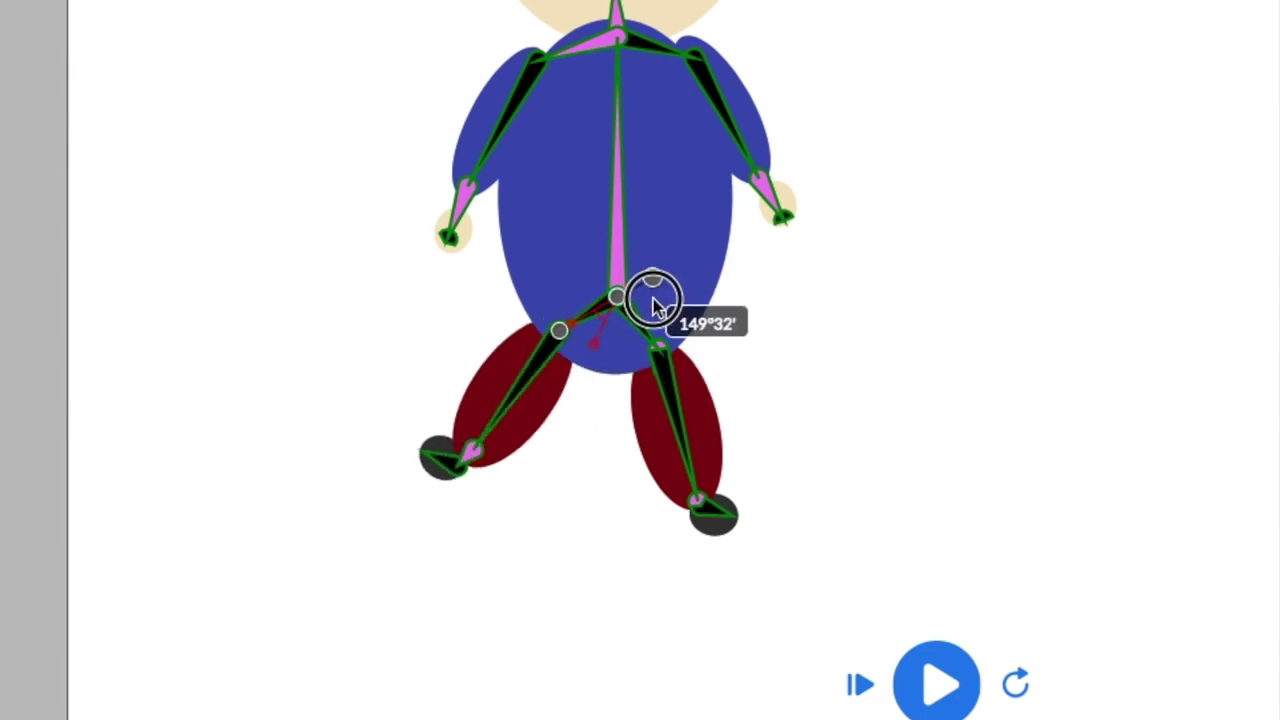
pyautogui.click(617, 240)
pyautogui.moveTo(617, 240); pyautogui.dragTo(639, 293)
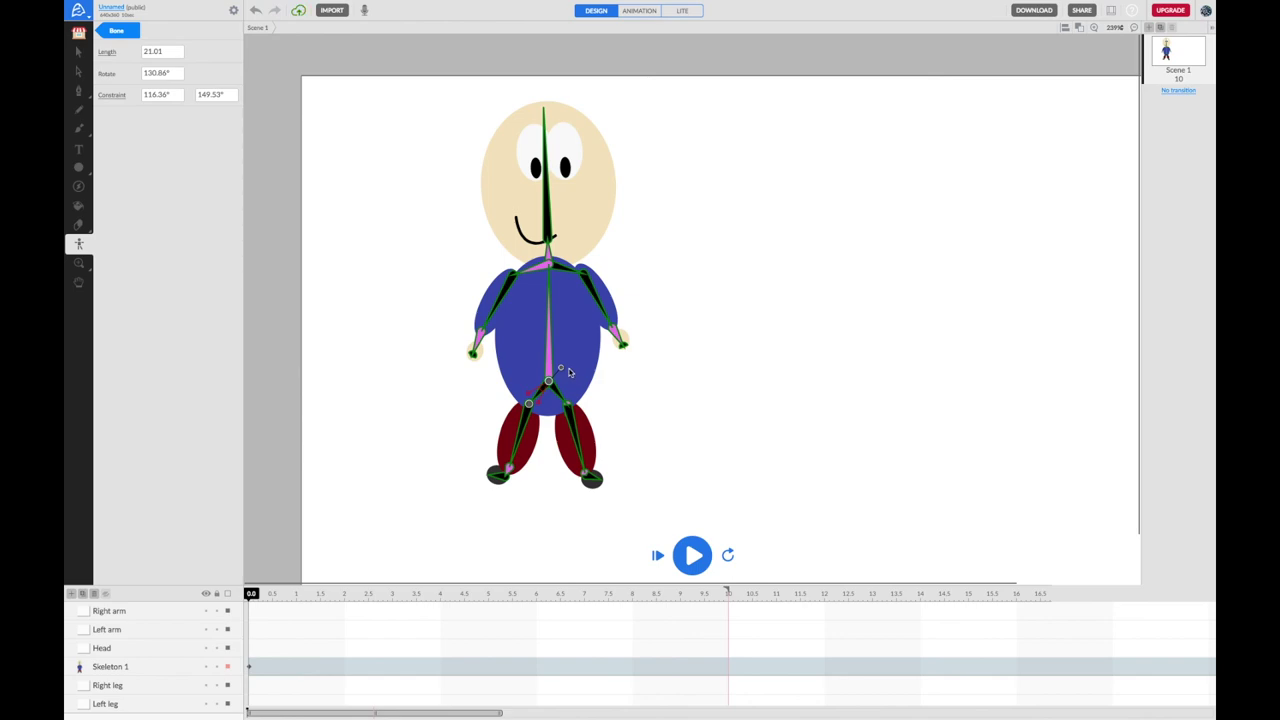
# Select the Skeleton 1 layer and move the whole rigged character slightly down and to the left on the canvas
pyautogui.click(79, 56)
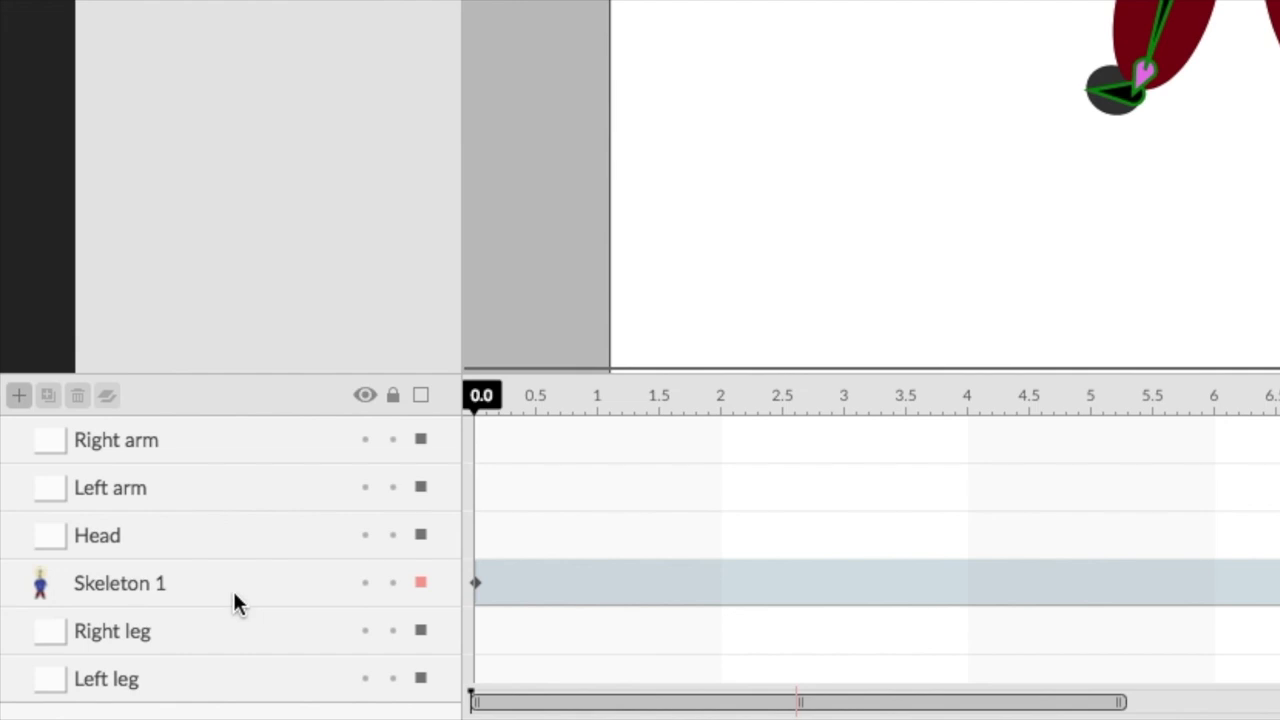
pyautogui.click(233, 598)
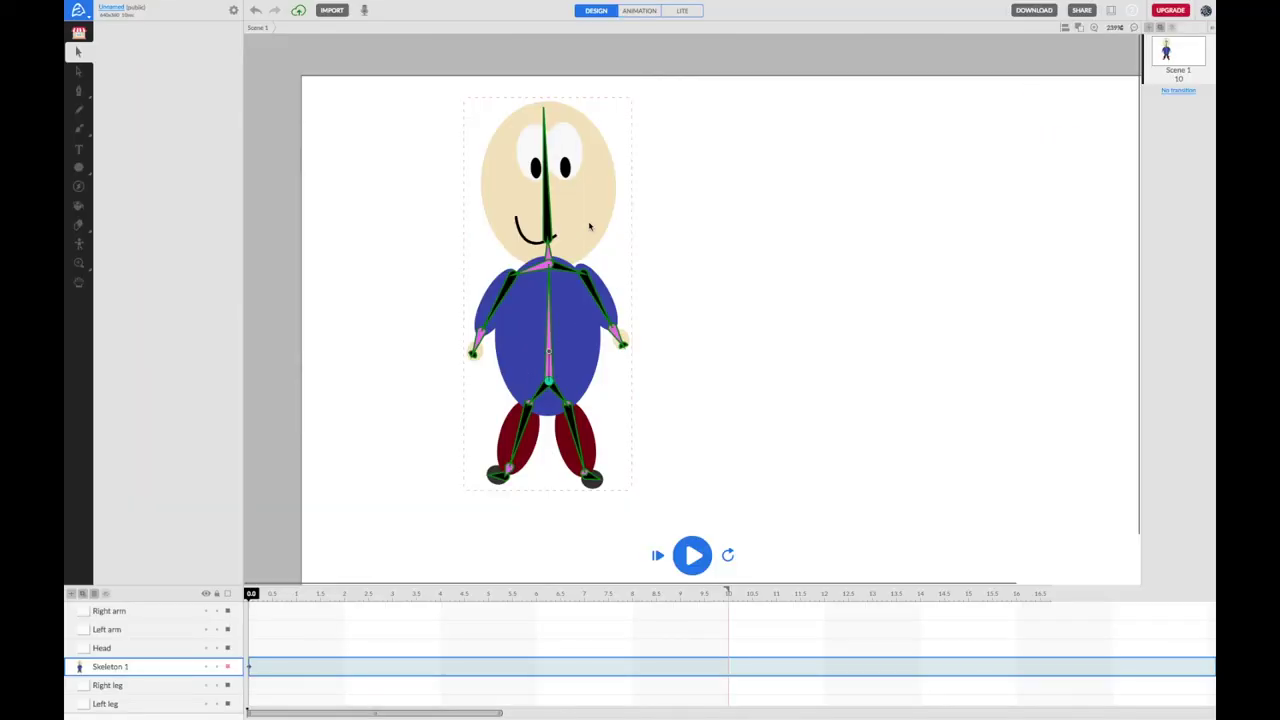
pyautogui.moveTo(615, 240); pyautogui.dragTo(573, 255)
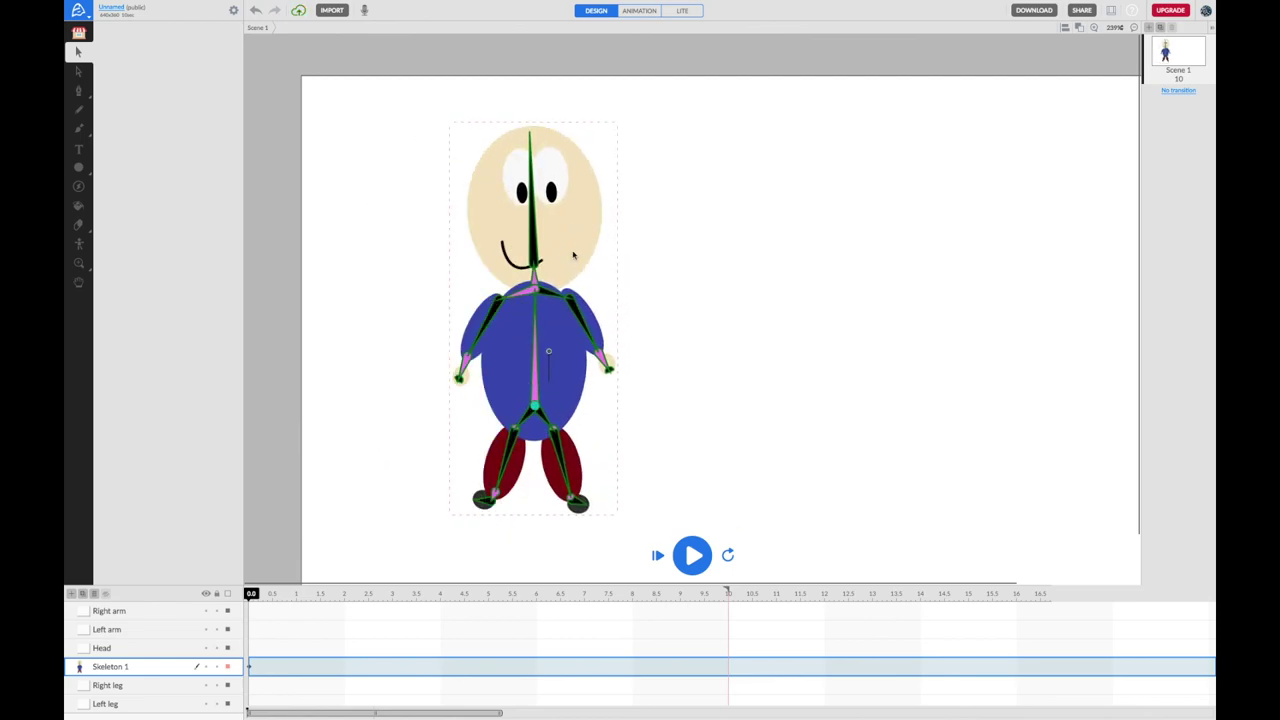
# Delete the empty Right arm, Left arm, Head, Right leg and Left leg layers, keeping only the skeleton layer
pyautogui.click(155, 615)
pyautogui.click(153, 637)
pyautogui.click(154, 650)
pyautogui.click(151, 629)
pyautogui.click(154, 615)
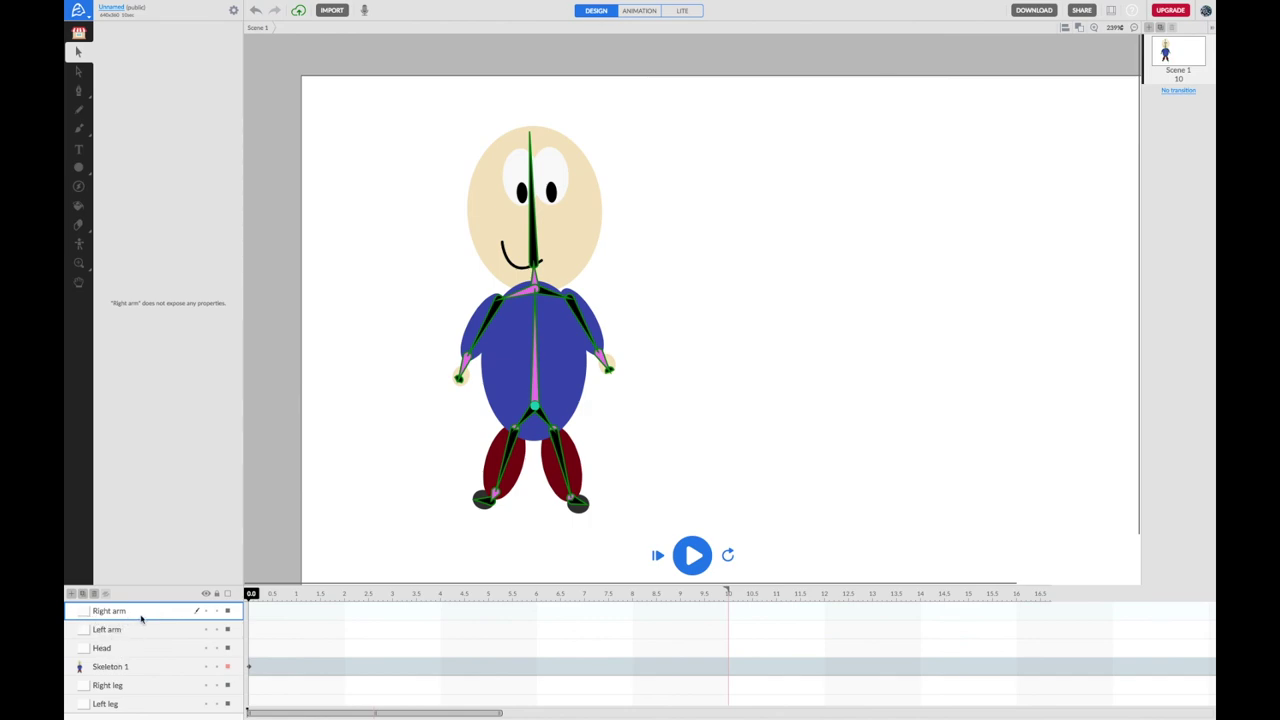
pyautogui.press('Delete')
pyautogui.click(131, 617)
pyautogui.press('Delete')
pyautogui.click(128, 615)
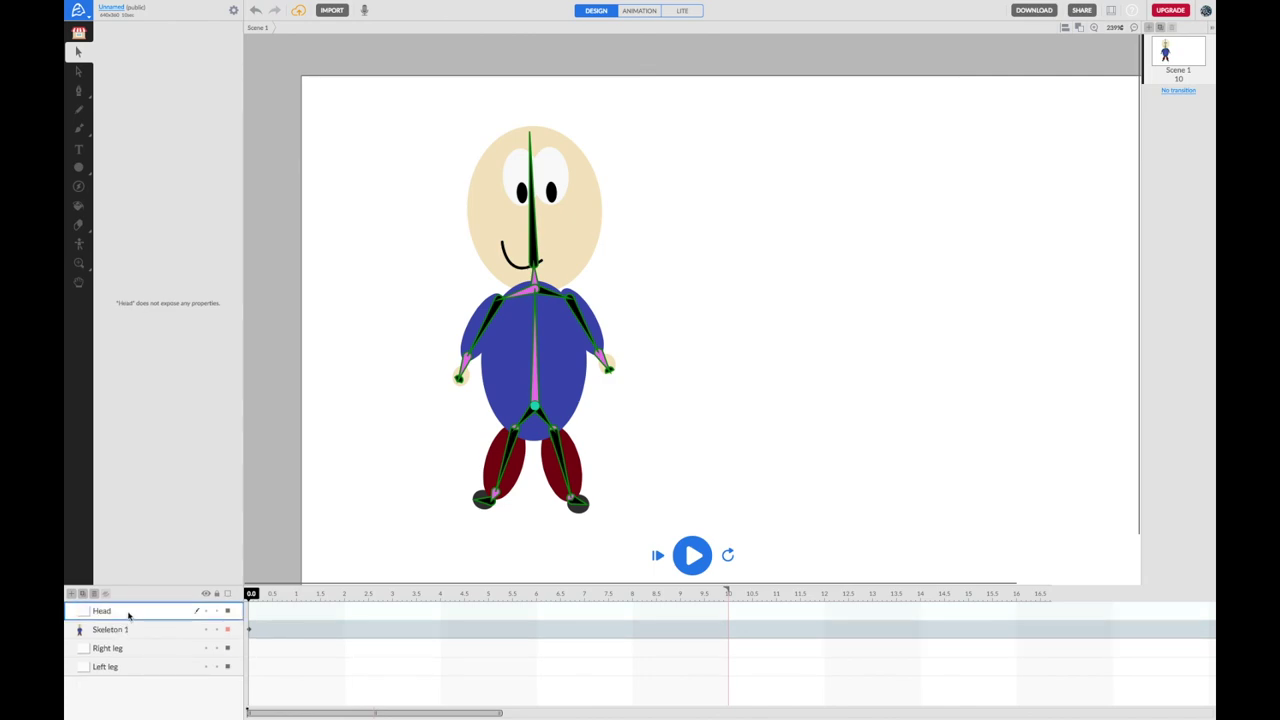
pyautogui.press('Delete')
pyautogui.click(138, 634)
pyautogui.press('Delete')
pyautogui.click(131, 636)
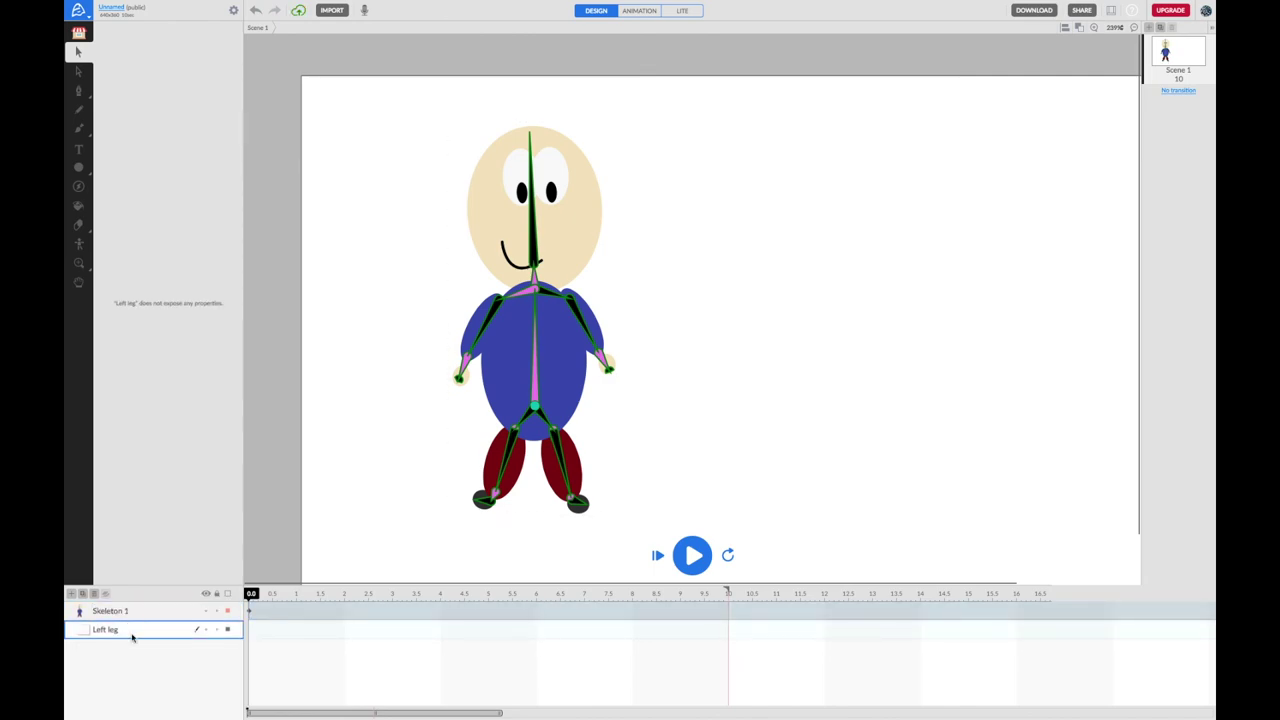
pyautogui.press('Delete')
# Rename the Skeleton 1 layer as Dave
pyautogui.doubleClick(123, 615)
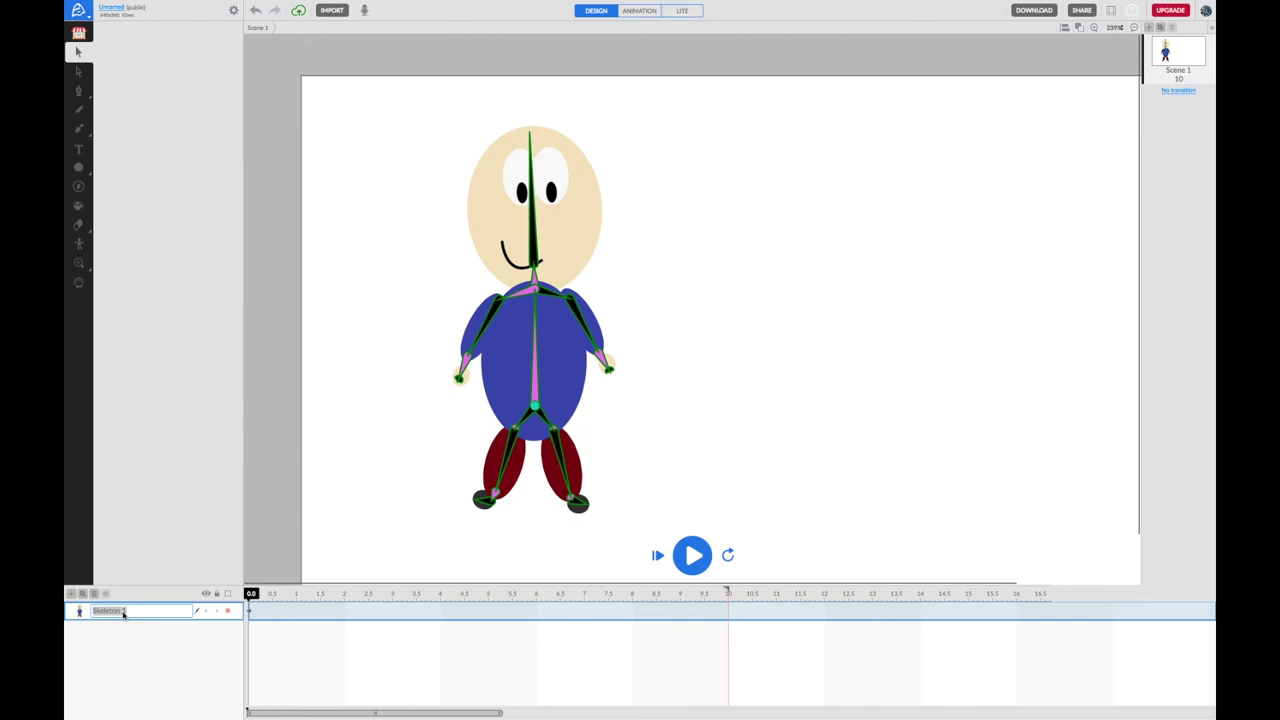
pyautogui.write('Dave')
pyautogui.press('Return')
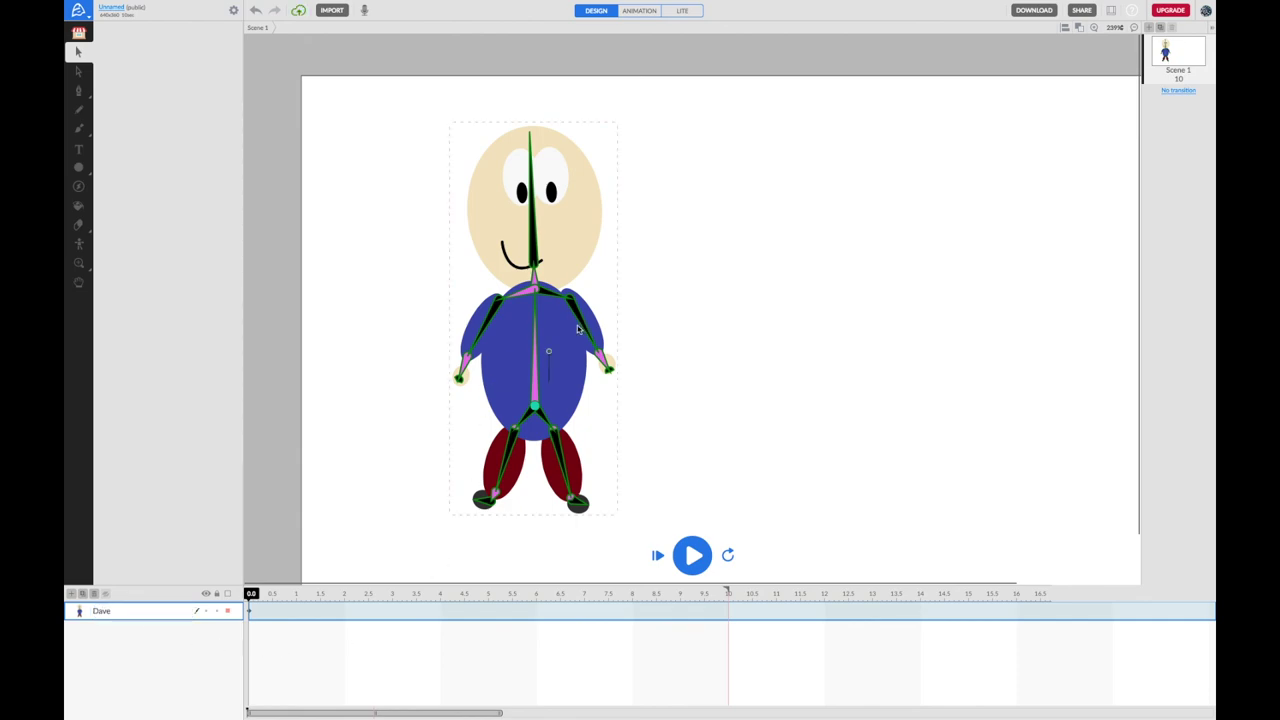
# In animation mode, keyframe the character moved a little to the right at about 0.4 s, and play back the motion from the start
pyautogui.click(640, 11)
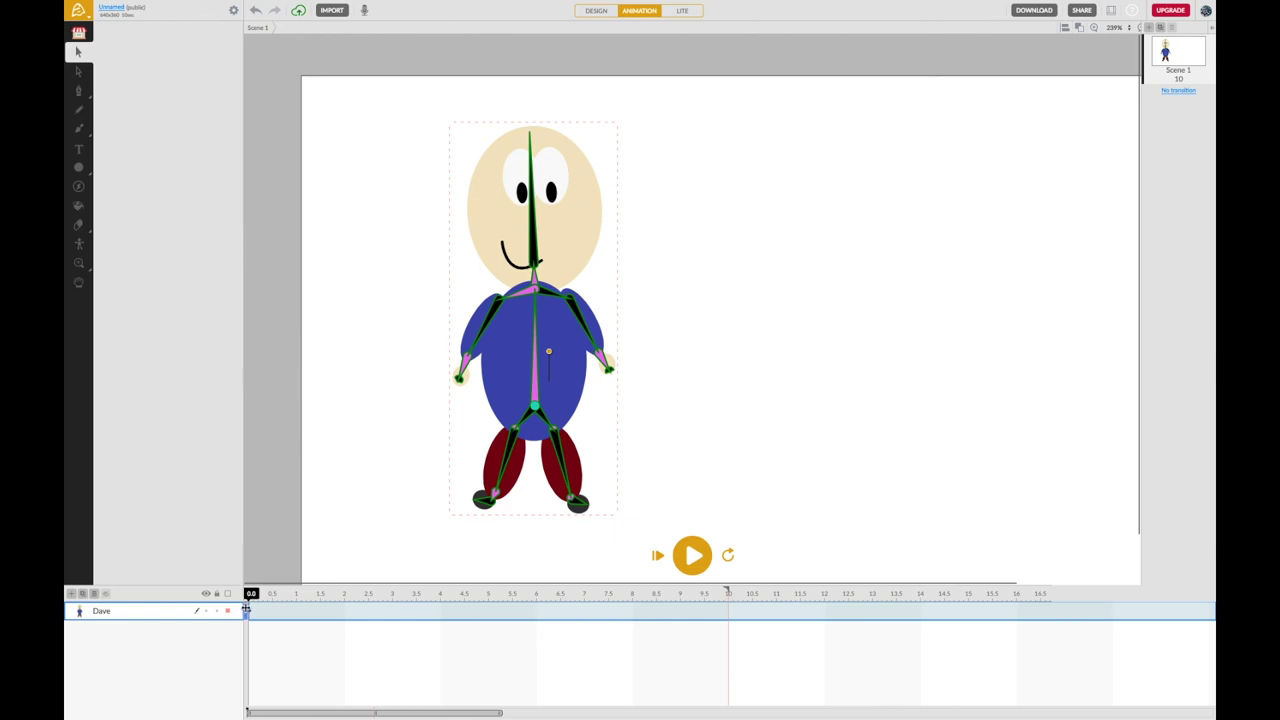
pyautogui.moveTo(251, 595); pyautogui.dragTo(268, 596)
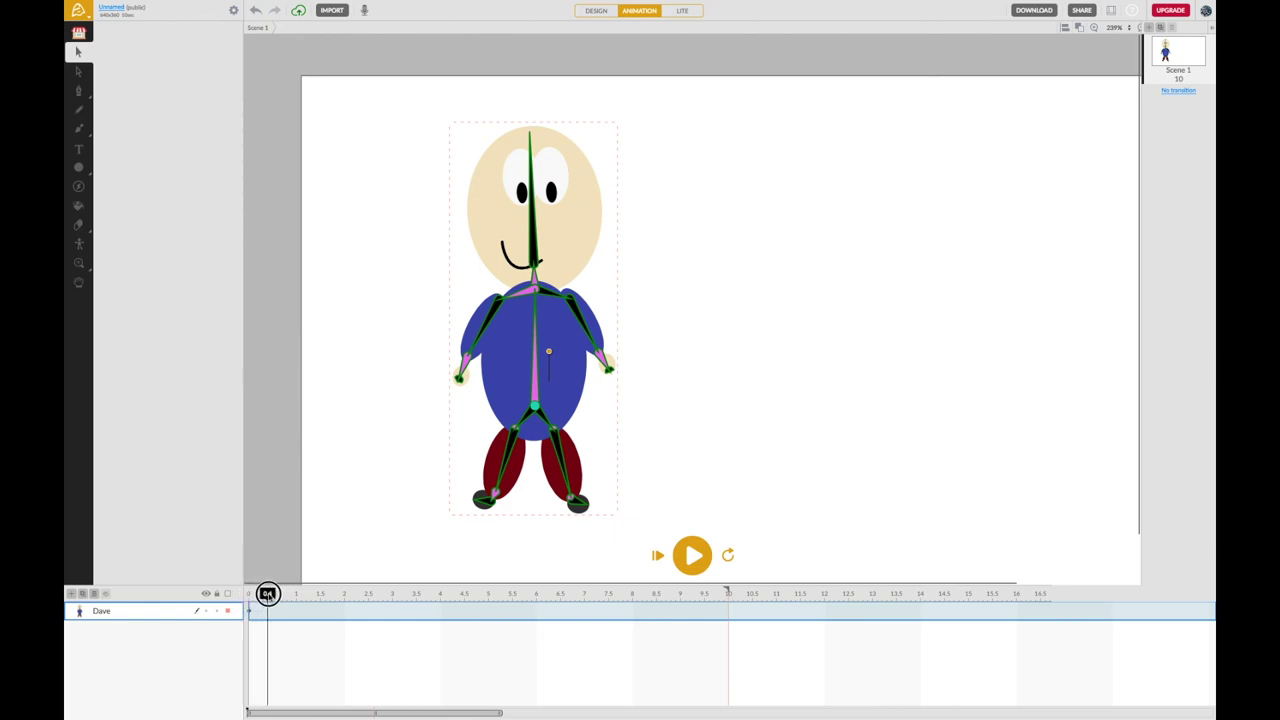
pyautogui.moveTo(565, 390); pyautogui.dragTo(603, 390)
pyautogui.moveTo(265, 594); pyautogui.dragTo(240, 594)
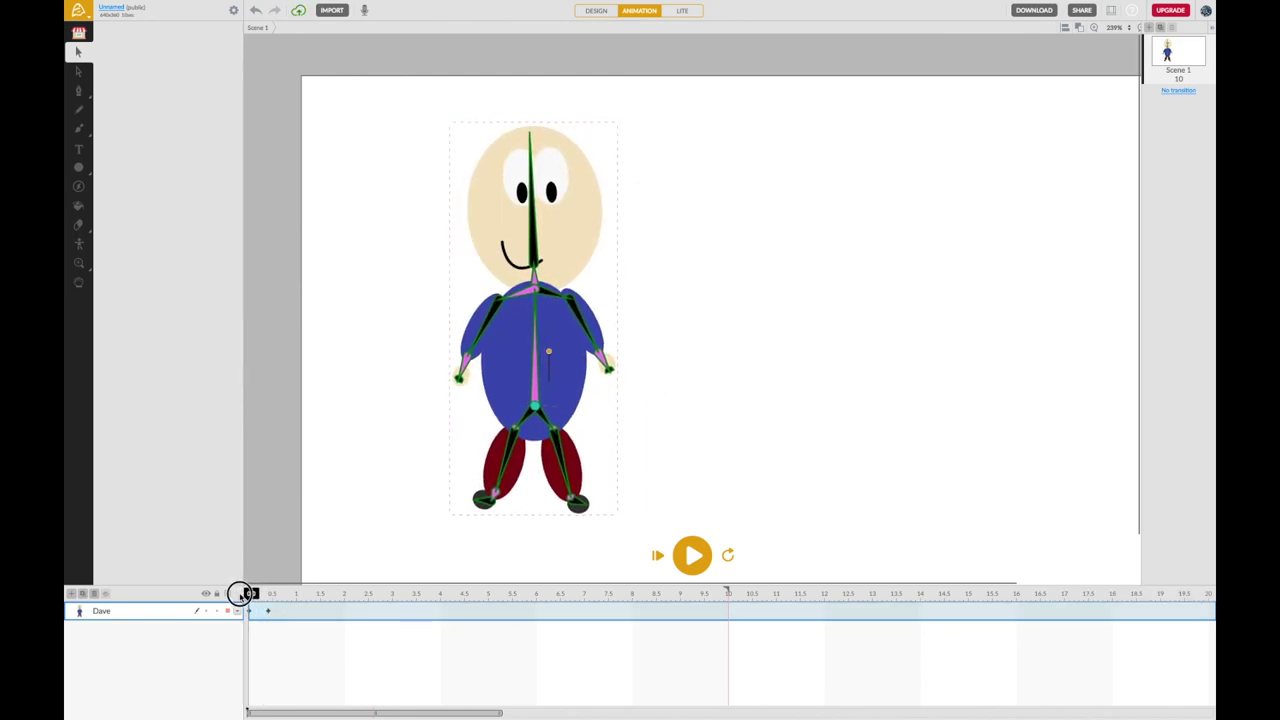
pyautogui.press('space')
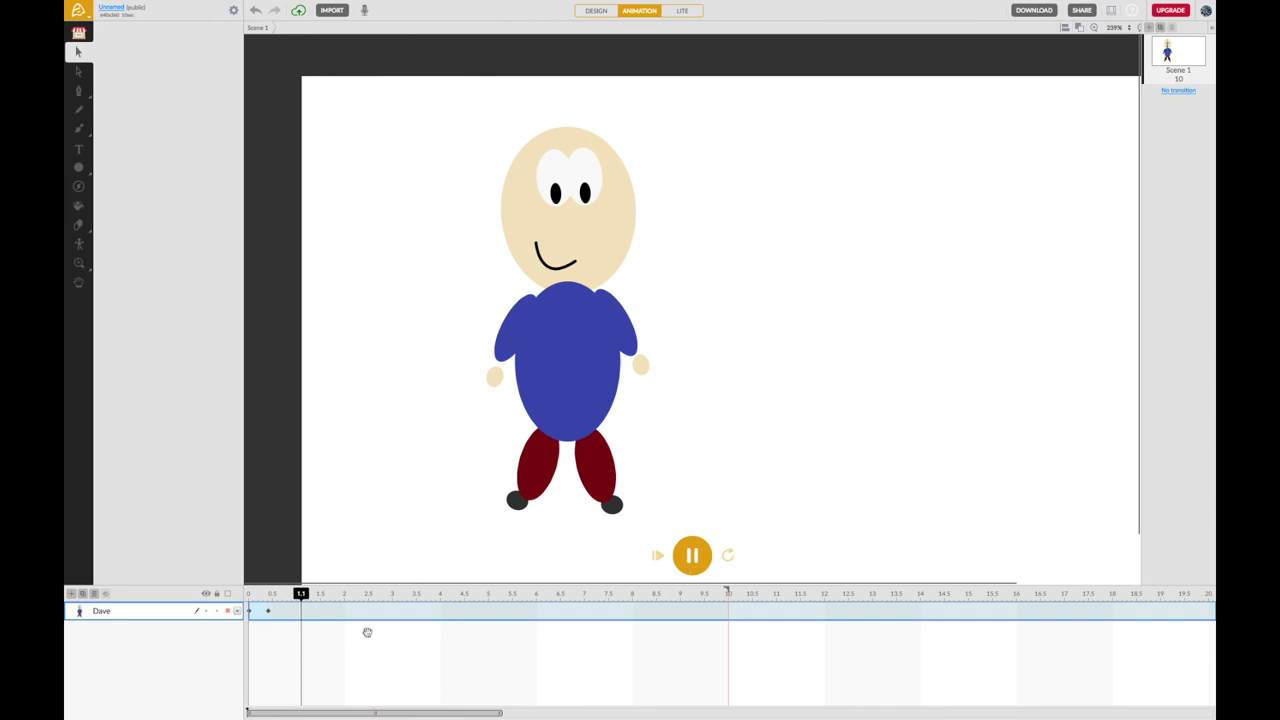
pyautogui.press('space')
# Pose the right arm raised partway out from the body at 0.8 s and lifted roughly horizontal at 1.2 s
pyautogui.moveTo(338, 596); pyautogui.dragTo(287, 598)
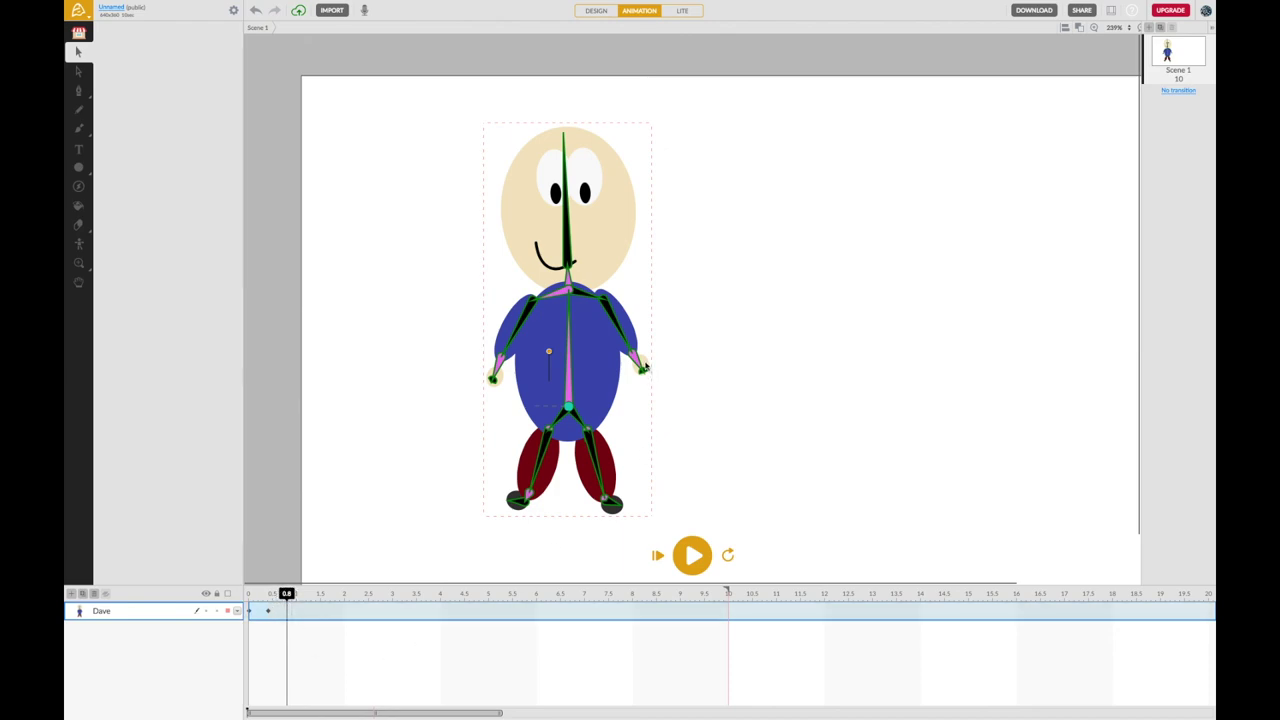
pyautogui.scroll(5, 645, 368)
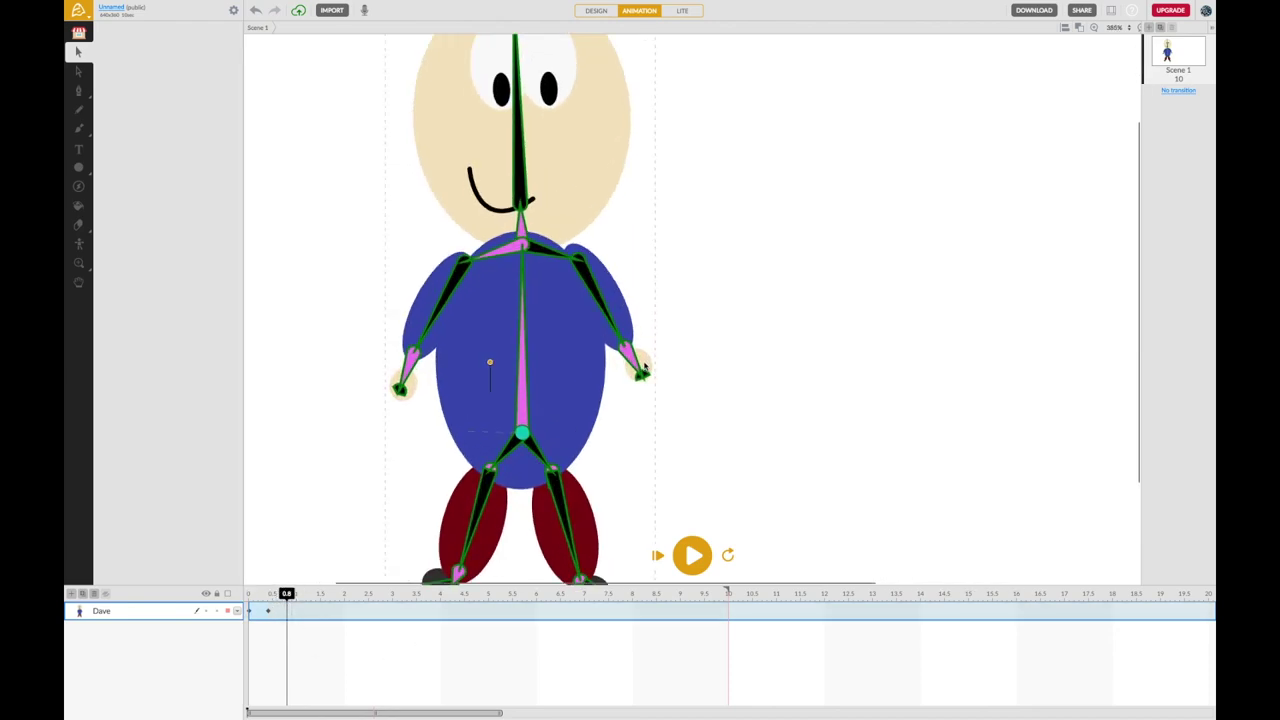
pyautogui.moveTo(645, 362); pyautogui.dragTo(679, 327)
pyautogui.click(643, 377)
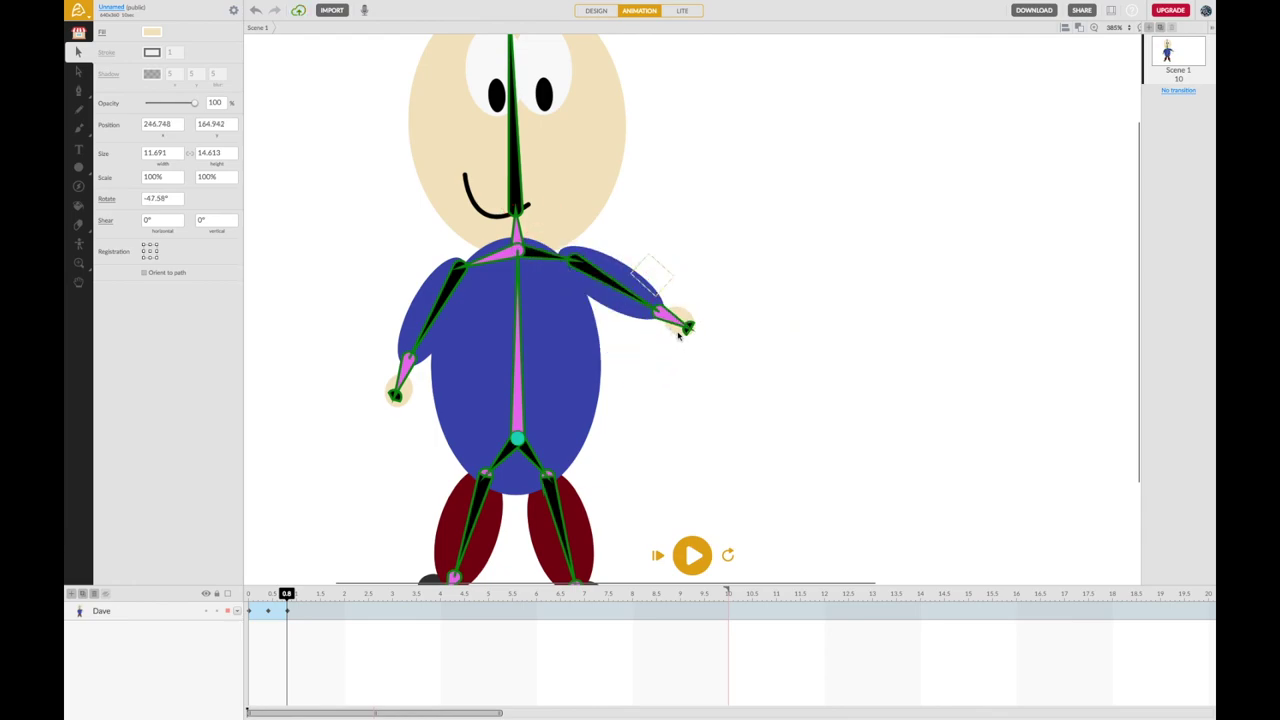
pyautogui.moveTo(287, 594); pyautogui.dragTo(307, 594)
pyautogui.moveTo(686, 332); pyautogui.dragTo(705, 237)
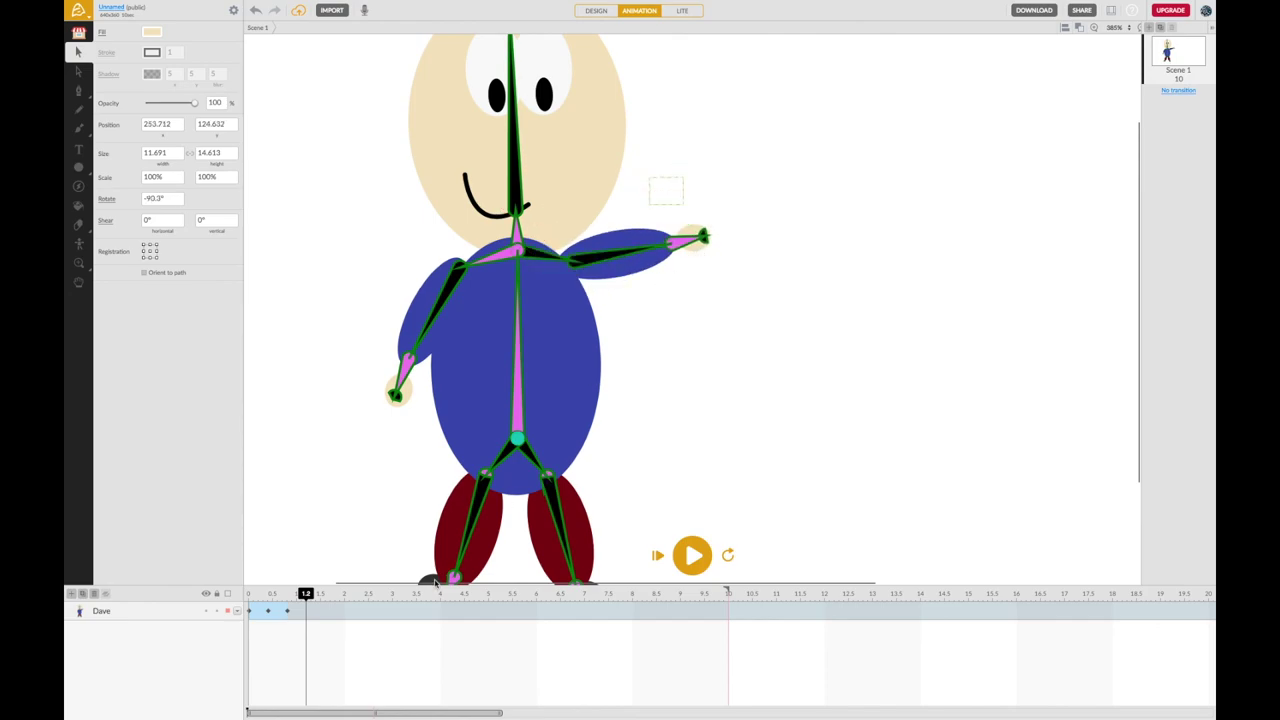
# Pose the right arm partly lowered at 1.7 s and back down beside the body at 2.3 s
pyautogui.moveTo(306, 593); pyautogui.dragTo(330, 594)
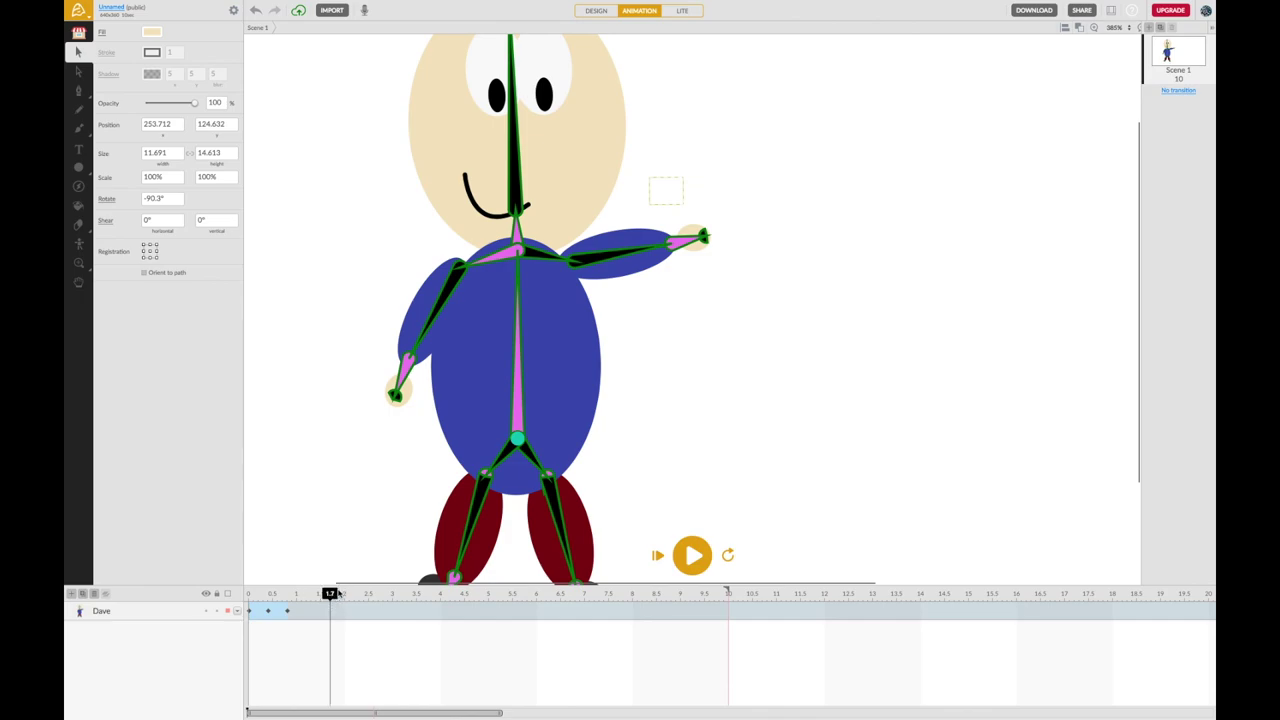
pyautogui.moveTo(697, 251); pyautogui.dragTo(676, 350)
pyautogui.moveTo(330, 593); pyautogui.dragTo(358, 593)
pyautogui.moveTo(681, 340); pyautogui.dragTo(634, 398)
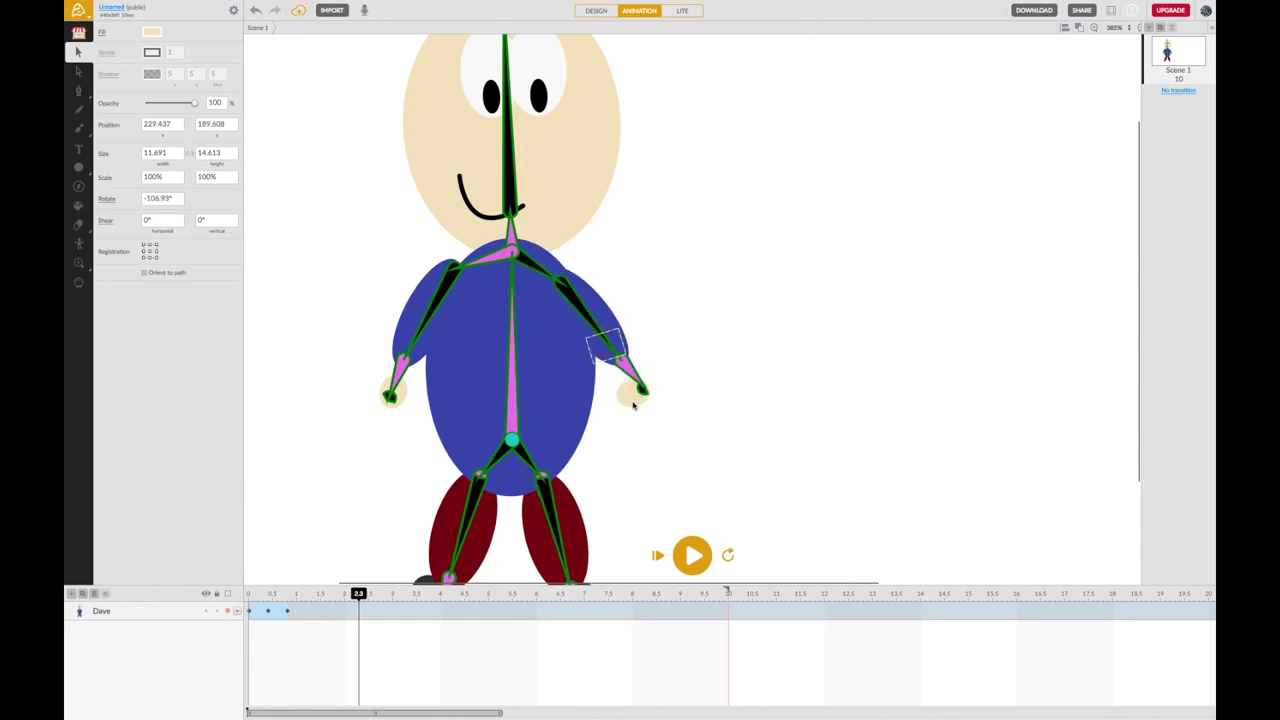
# Play back the arm raising and lowering from the start of the scene
pyautogui.moveTo(358, 594); pyautogui.dragTo(223, 600)
pyautogui.click(691, 558)
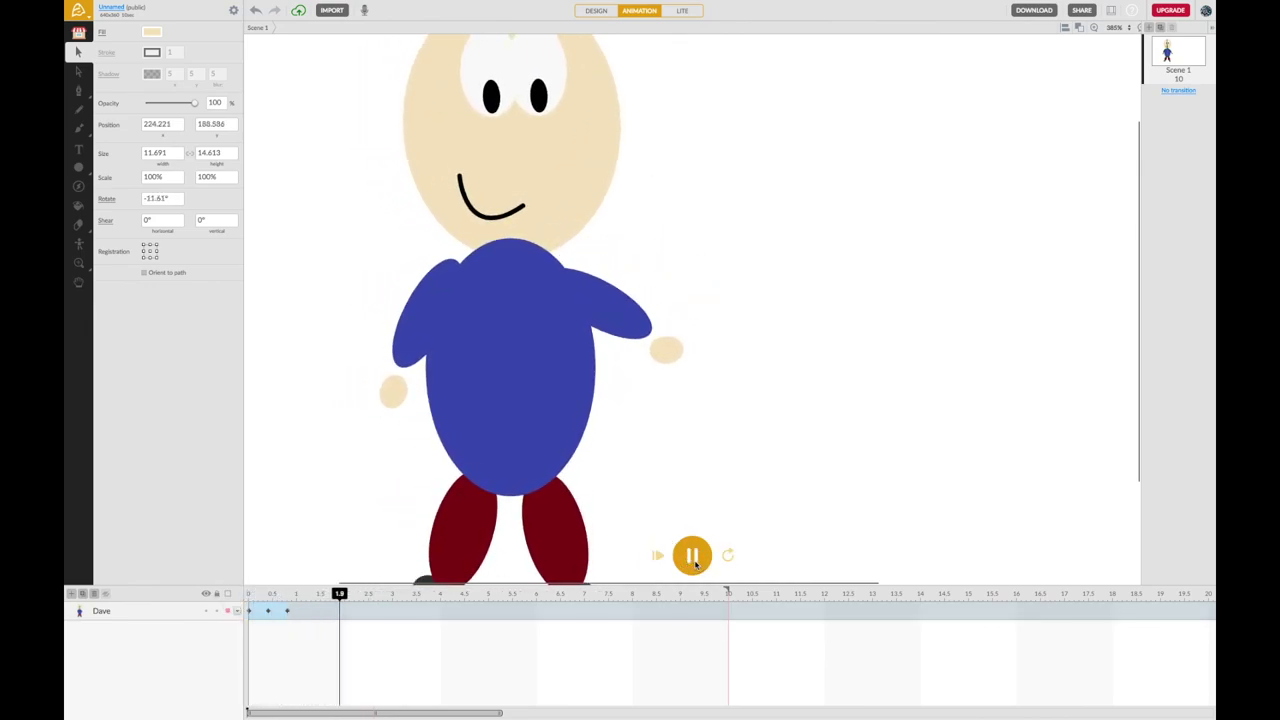
pyautogui.click(694, 562)
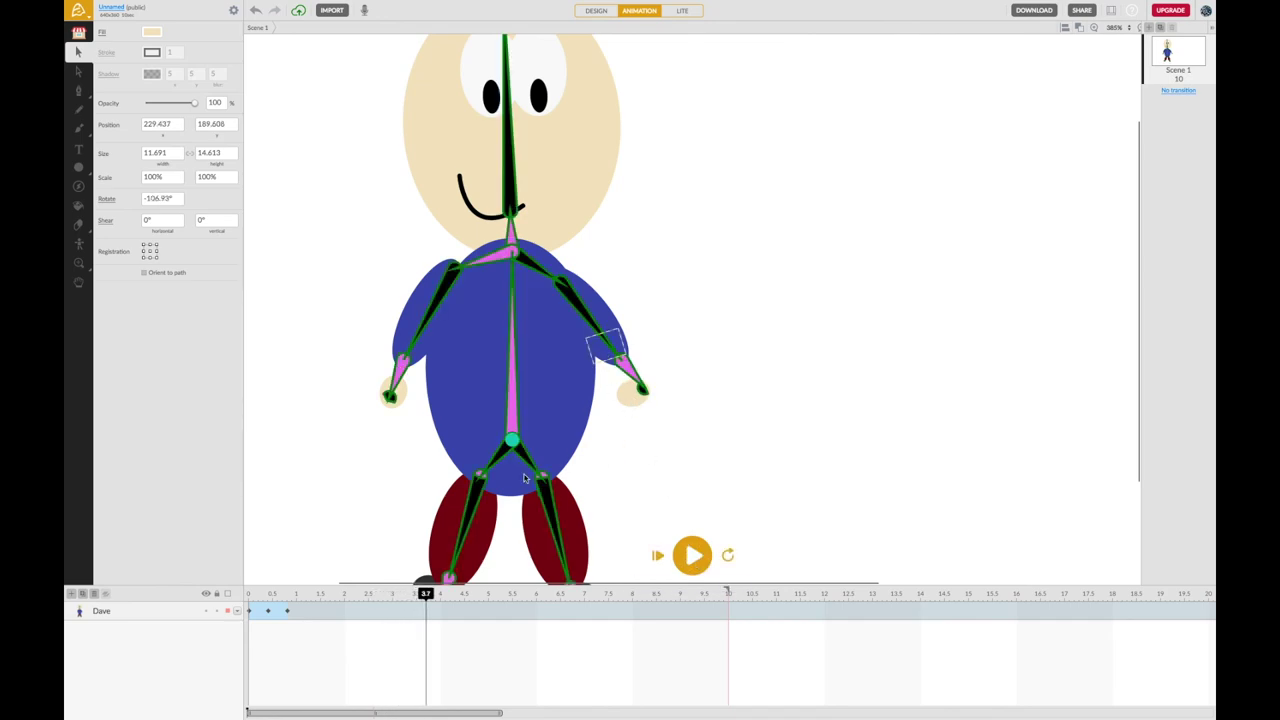
# Pose the legs drawn inward at 3.7 s so that both feet stand close together
pyautogui.scroll(-3, 562, 456)
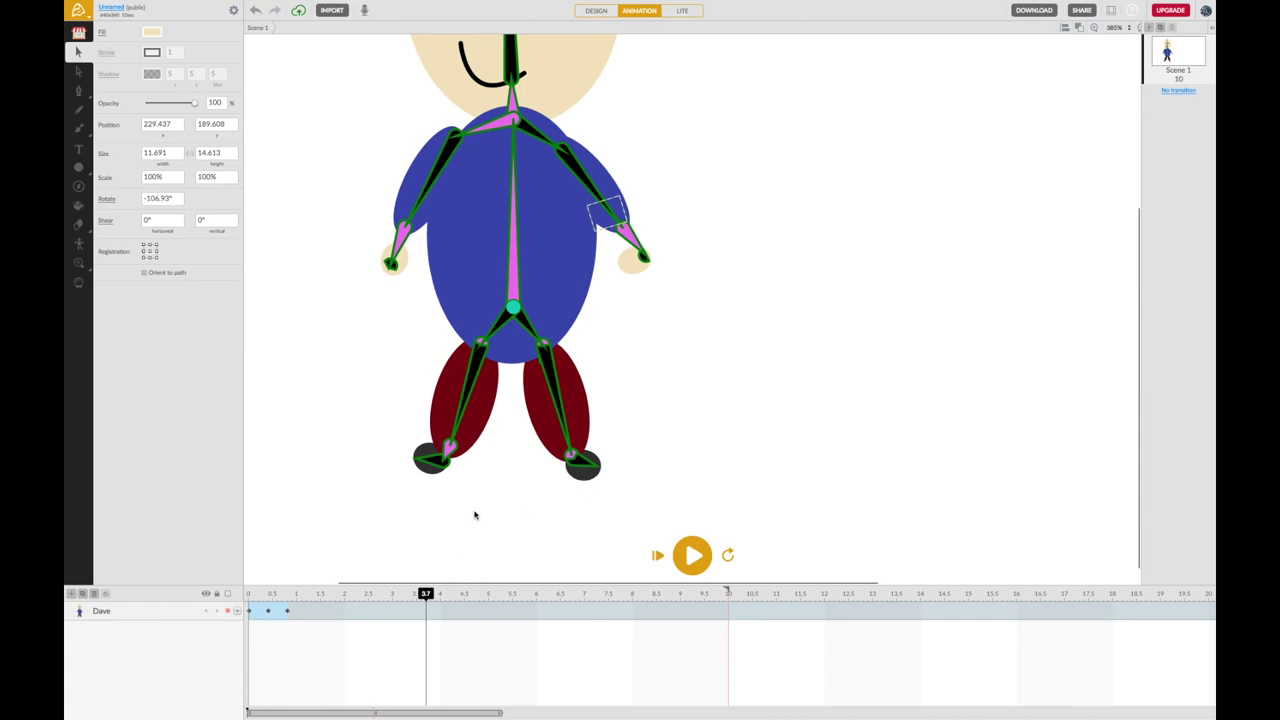
pyautogui.hotkey('ctrl', 'Up')
pyautogui.press('Escape')
pyautogui.scroll(-5, 566, 320)
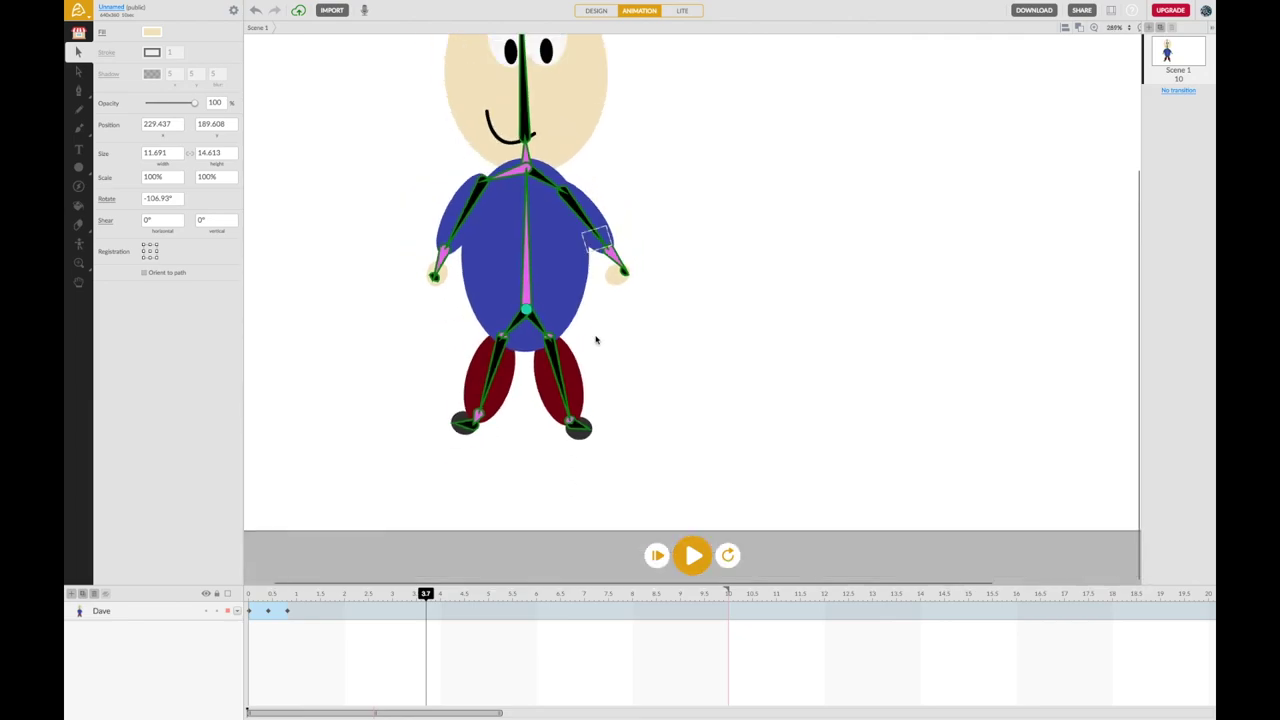
pyautogui.scroll(-1, 628, 324)
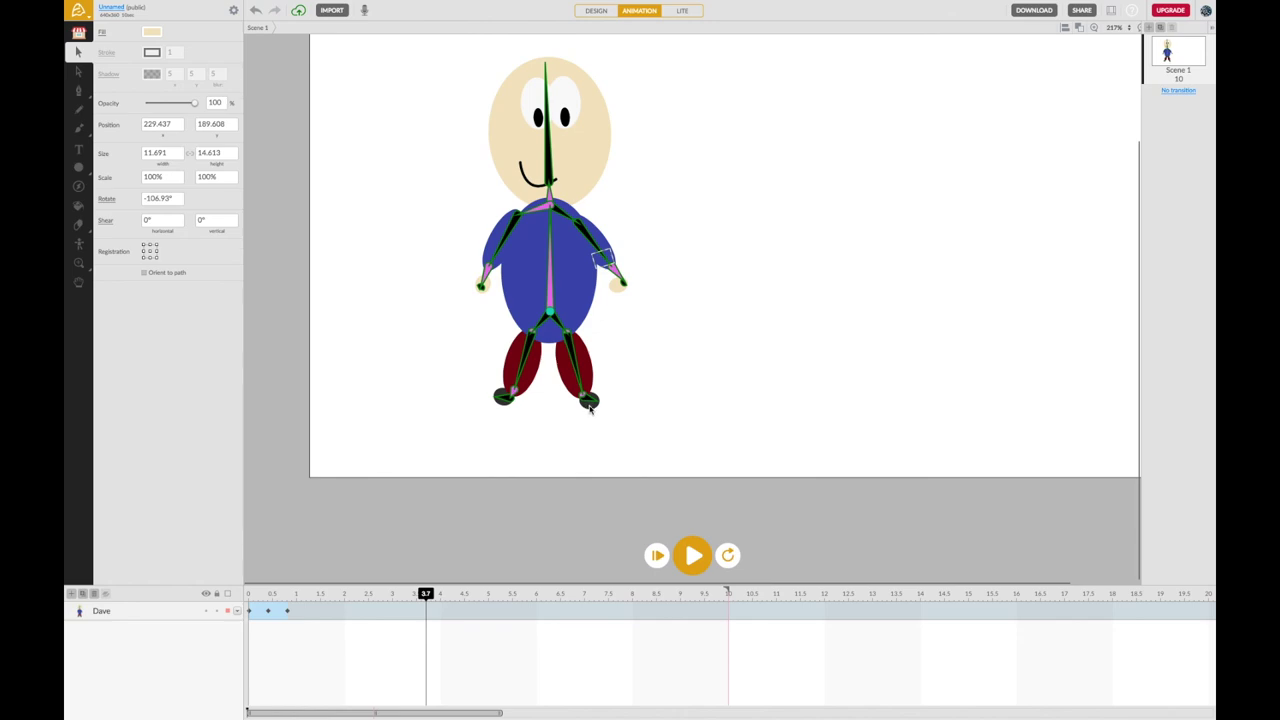
pyautogui.moveTo(590, 405); pyautogui.dragTo(557, 397)
# At 4.3 s, reposition the body and a foot, leaving the body slightly raised
pyautogui.moveTo(425, 594); pyautogui.dragTo(454, 594)
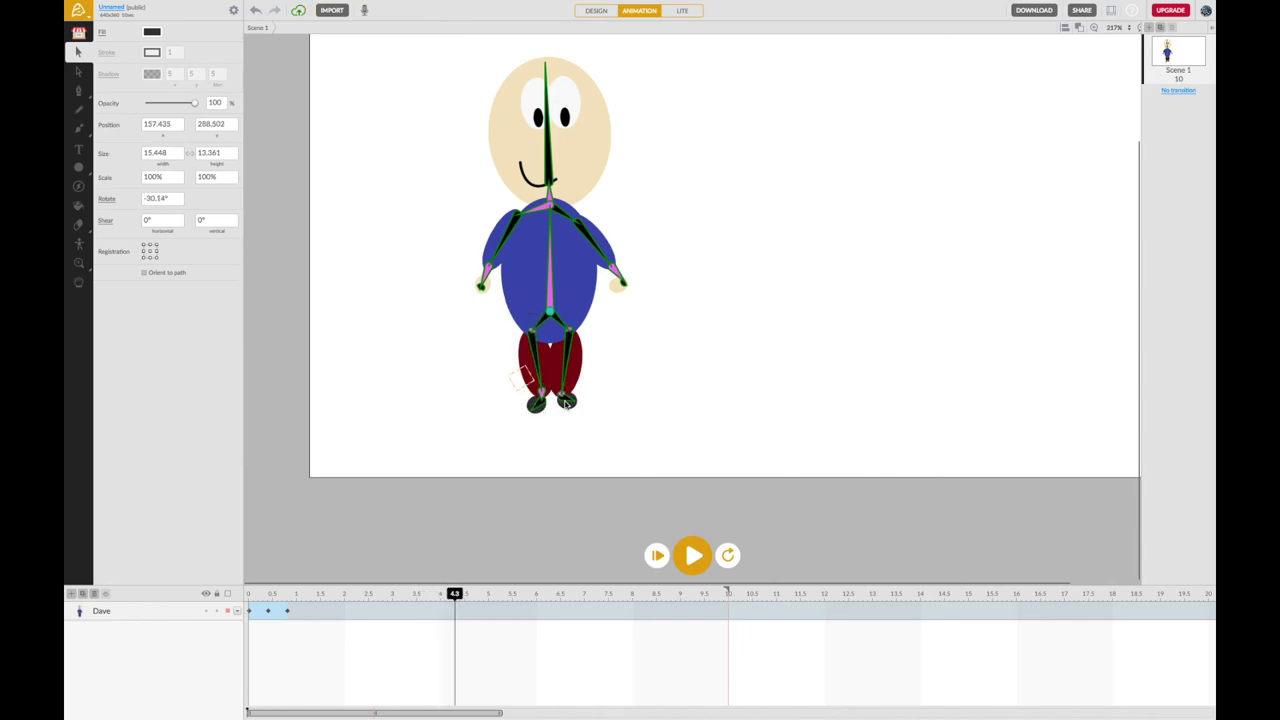
pyautogui.moveTo(549, 313); pyautogui.dragTo(620, 331)
pyautogui.click(620, 331)
pyautogui.moveTo(577, 281)
pyautogui.mouseDown()
pyautogui.moveTo(574, 294)
pyautogui.moveTo(578, 280)
pyautogui.mouseUp()
pyautogui.moveTo(573, 416); pyautogui.dragTo(517, 409)
pyautogui.moveTo(571, 300); pyautogui.dragTo(580, 268)
# At 4.9 s, spread both legs outward, with the right leg swung wider, and raise the body higher
pyautogui.moveTo(455, 593); pyautogui.dragTo(485, 595)
pyautogui.moveTo(526, 388); pyautogui.dragTo(500, 374)
pyautogui.moveTo(614, 375)
pyautogui.mouseDown()
pyautogui.moveTo(631, 366)
pyautogui.moveTo(604, 374)
pyautogui.mouseUp()
pyautogui.click(604, 374)
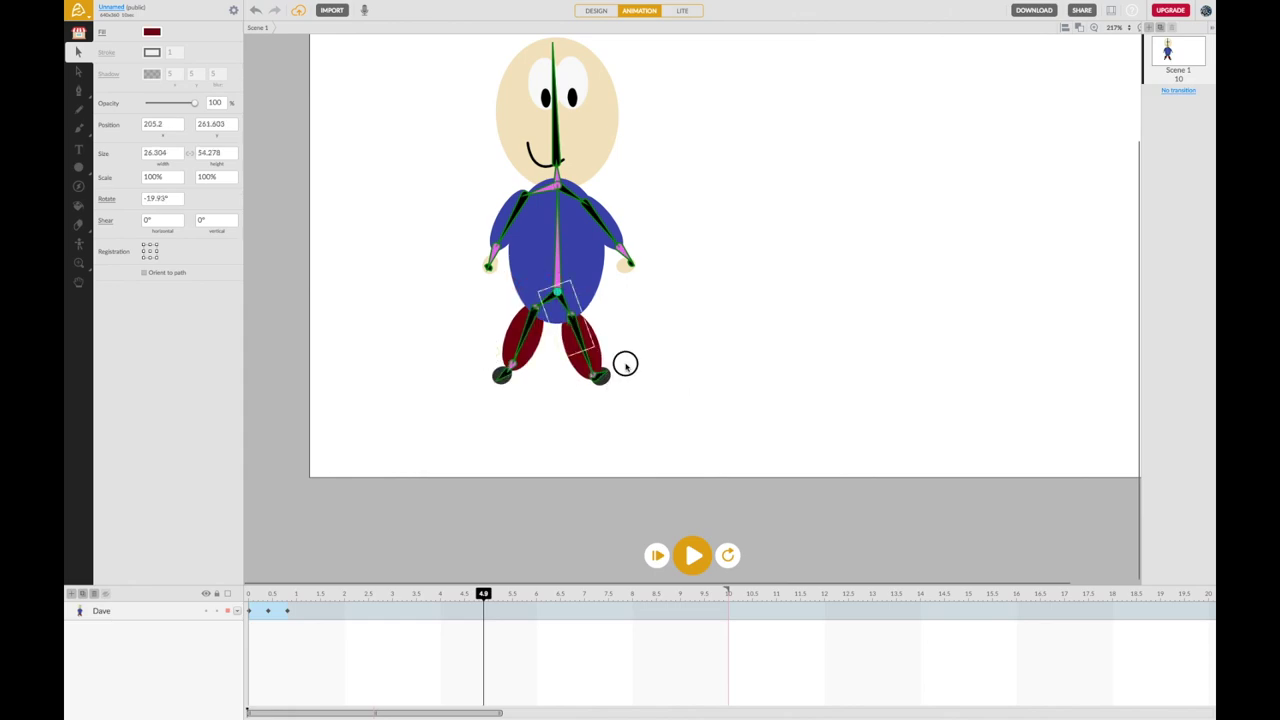
pyautogui.click(605, 385)
pyautogui.moveTo(600, 386); pyautogui.dragTo(618, 392)
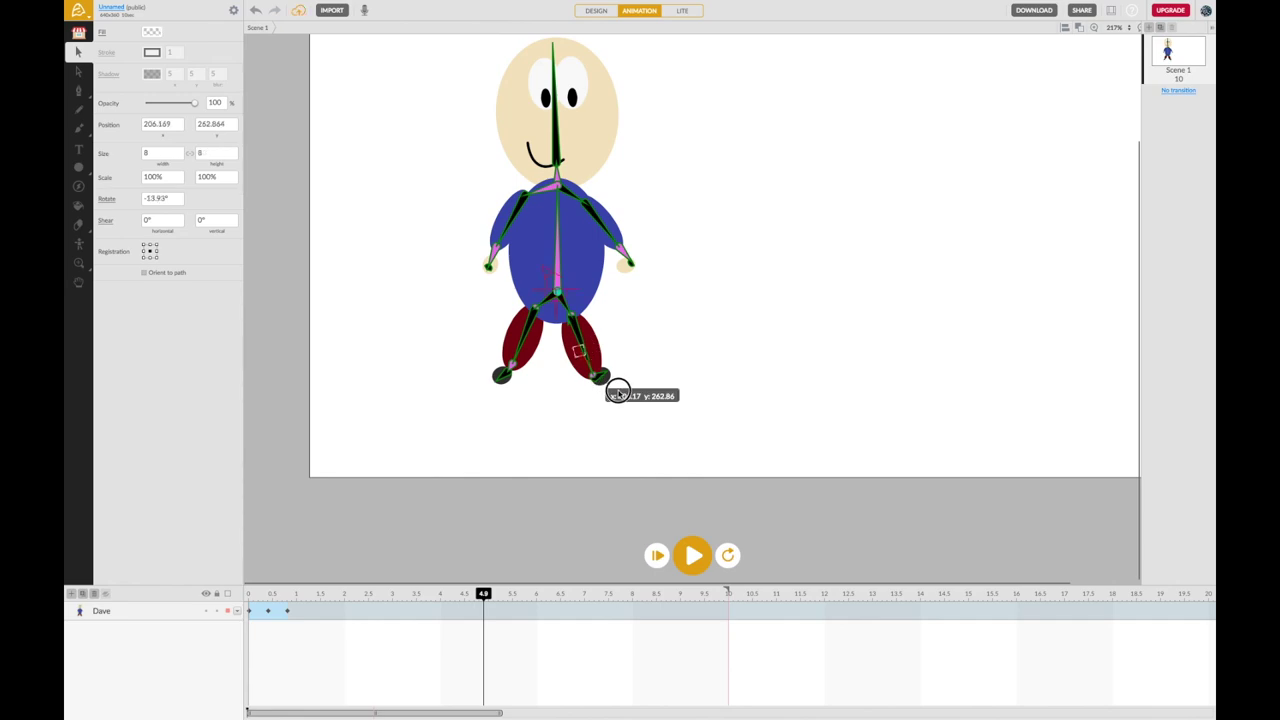
pyautogui.click(614, 363)
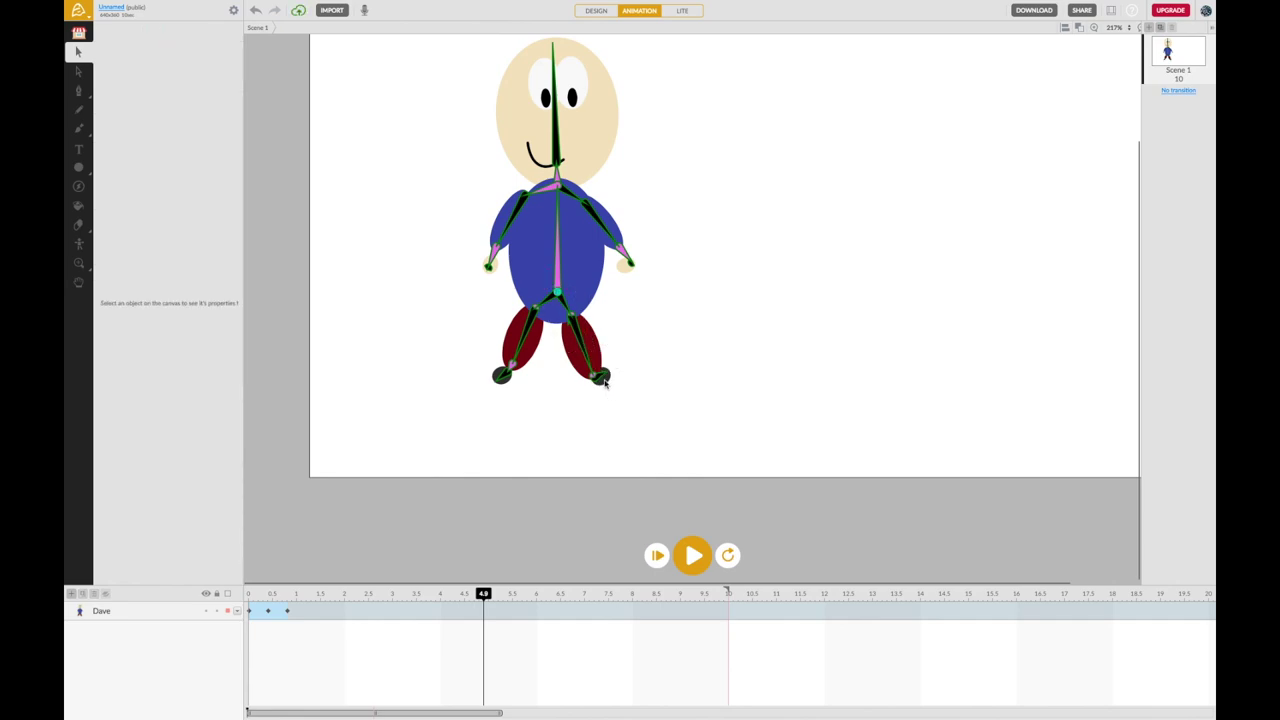
pyautogui.click(605, 383)
pyautogui.moveTo(578, 393); pyautogui.dragTo(639, 357)
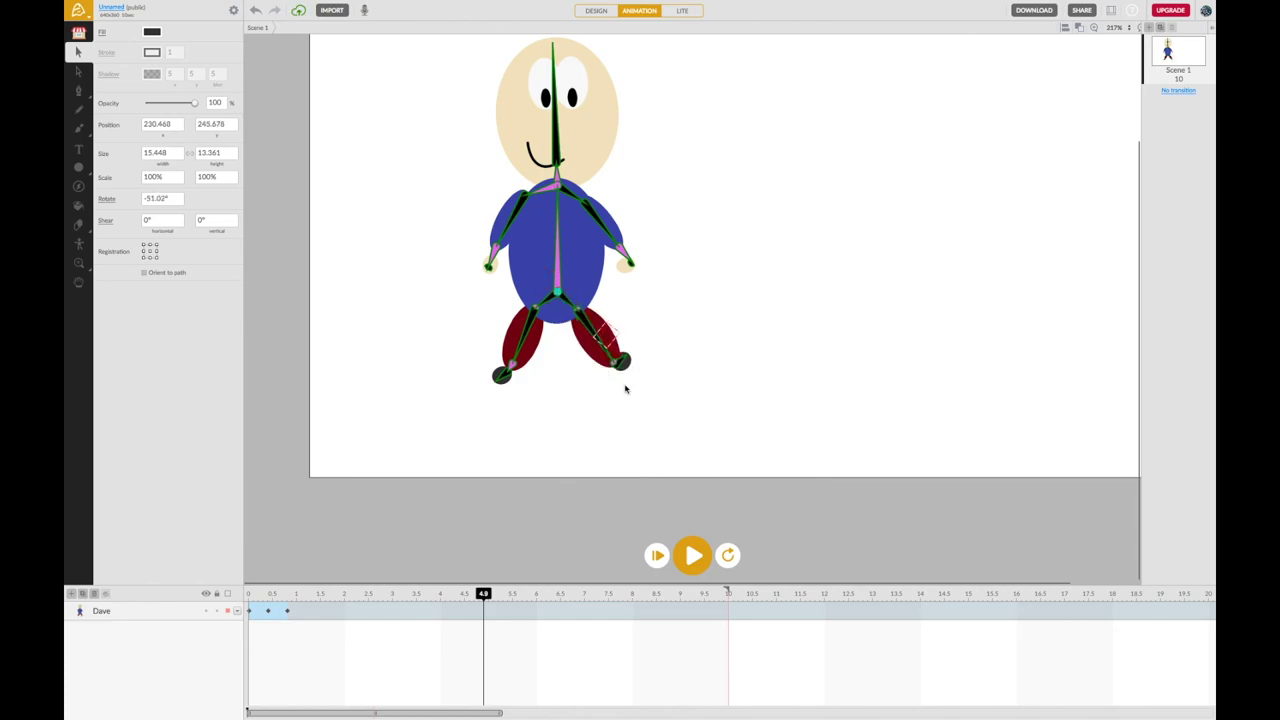
pyautogui.moveTo(581, 259); pyautogui.dragTo(587, 235)
# At 5.4 s, raise the body further into the jump and swing the left leg outward
pyautogui.moveTo(490, 596); pyautogui.dragTo(508, 594)
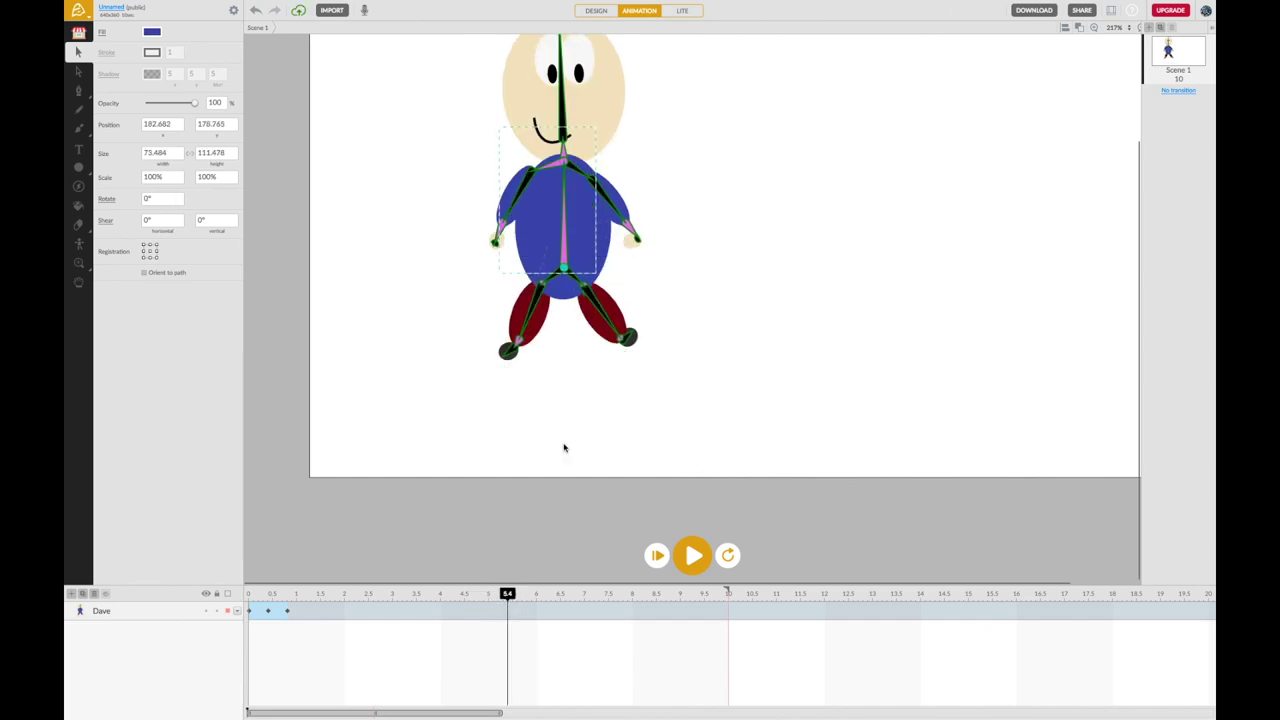
pyautogui.moveTo(590, 261)
pyautogui.mouseDown()
pyautogui.moveTo(592, 222)
pyautogui.moveTo(595, 236)
pyautogui.mouseUp()
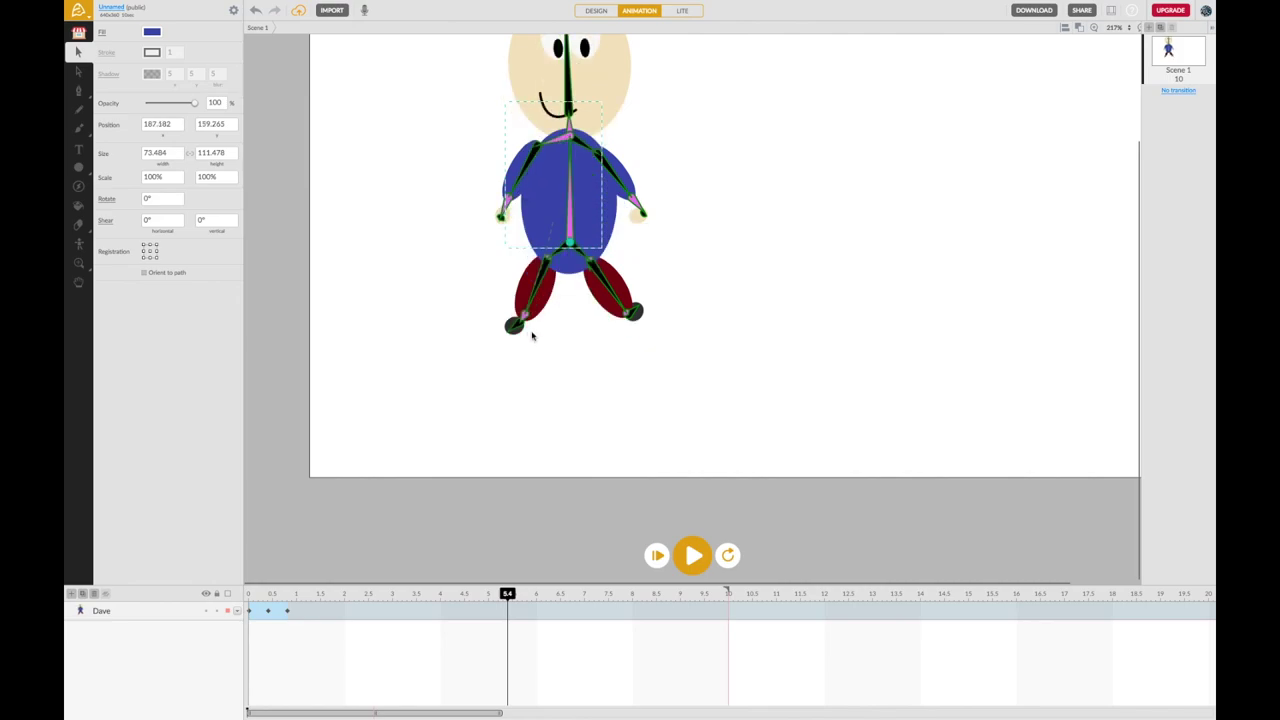
pyautogui.moveTo(512, 328); pyautogui.dragTo(478, 316)
# At 6.1 s, lower the body partway down and bring both legs back inward
pyautogui.moveTo(514, 594); pyautogui.dragTo(541, 594)
pyautogui.moveTo(570, 298); pyautogui.dragTo(566, 325)
pyautogui.moveTo(497, 398); pyautogui.dragTo(514, 408)
pyautogui.moveTo(630, 396); pyautogui.dragTo(608, 434)
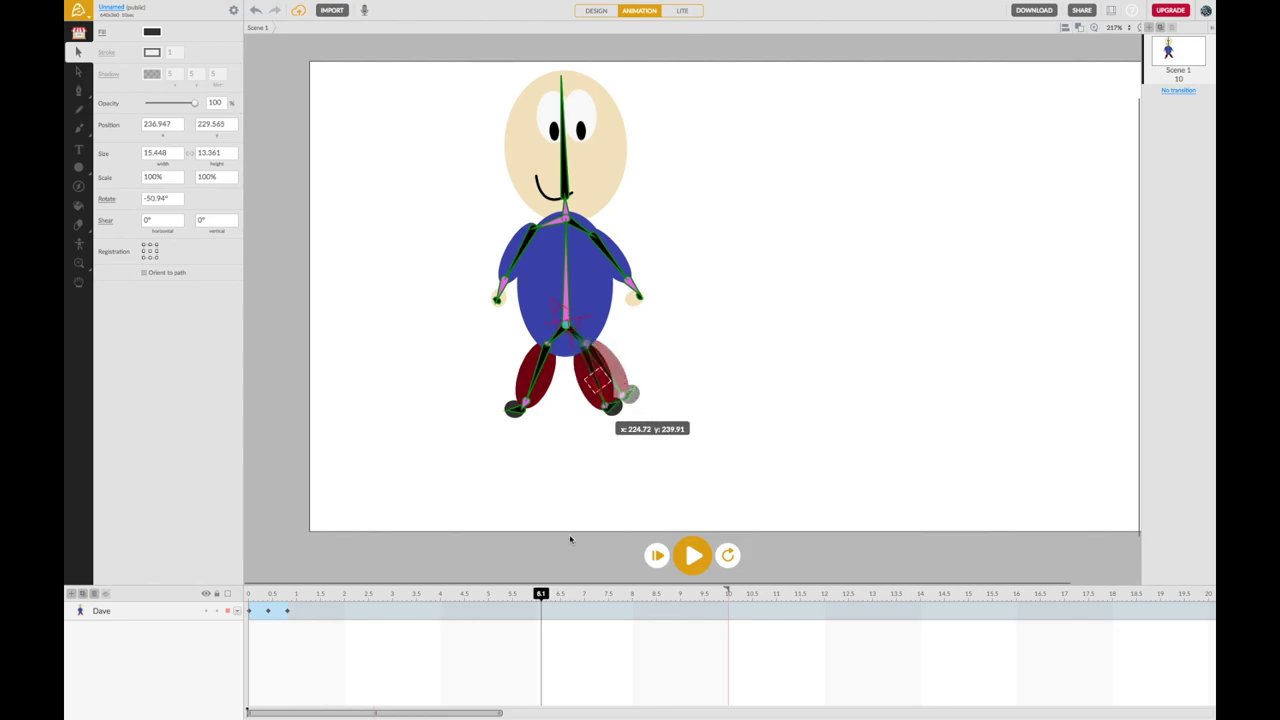
# At about 7.3 s, lower the body into its landing position and draw both feet close together
pyautogui.click(598, 594)
pyautogui.moveTo(579, 327); pyautogui.dragTo(575, 392)
pyautogui.moveTo(512, 474); pyautogui.dragTo(536, 482)
pyautogui.moveTo(613, 475); pyautogui.dragTo(579, 481)
# Play back the animation from the start to check the jump
pyautogui.moveTo(597, 593); pyautogui.dragTo(234, 595)
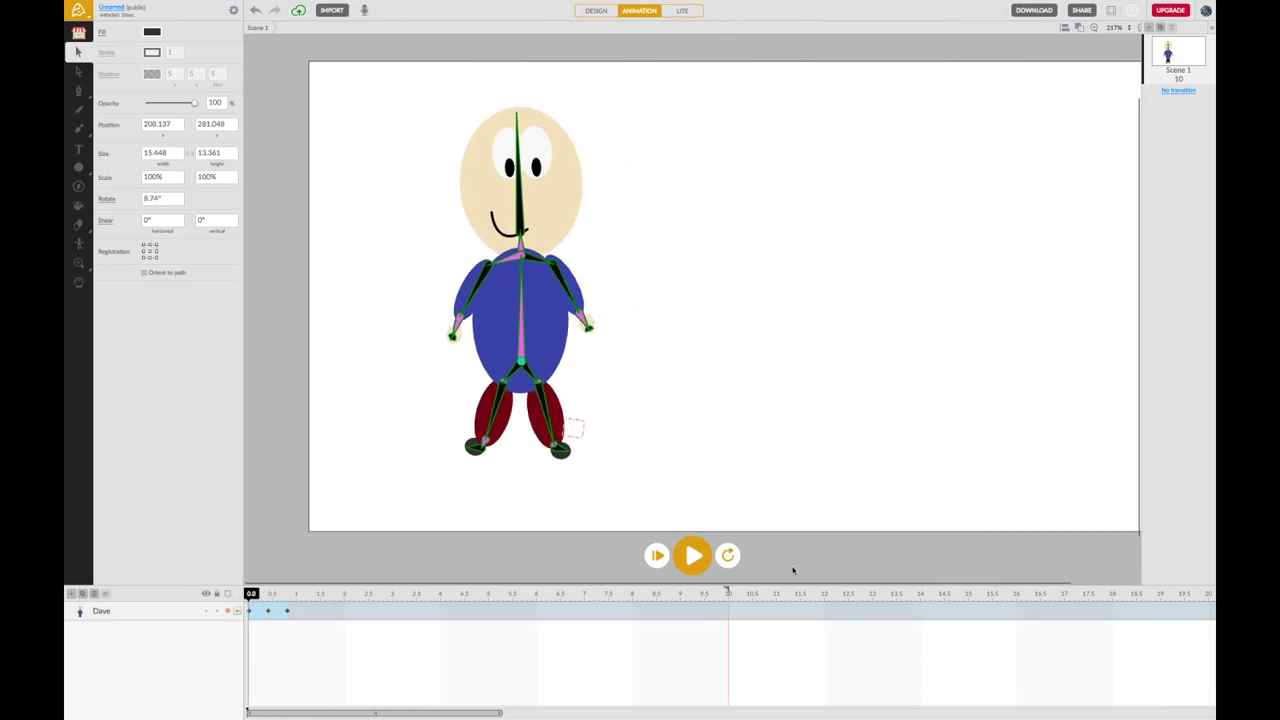
pyautogui.click(694, 558)
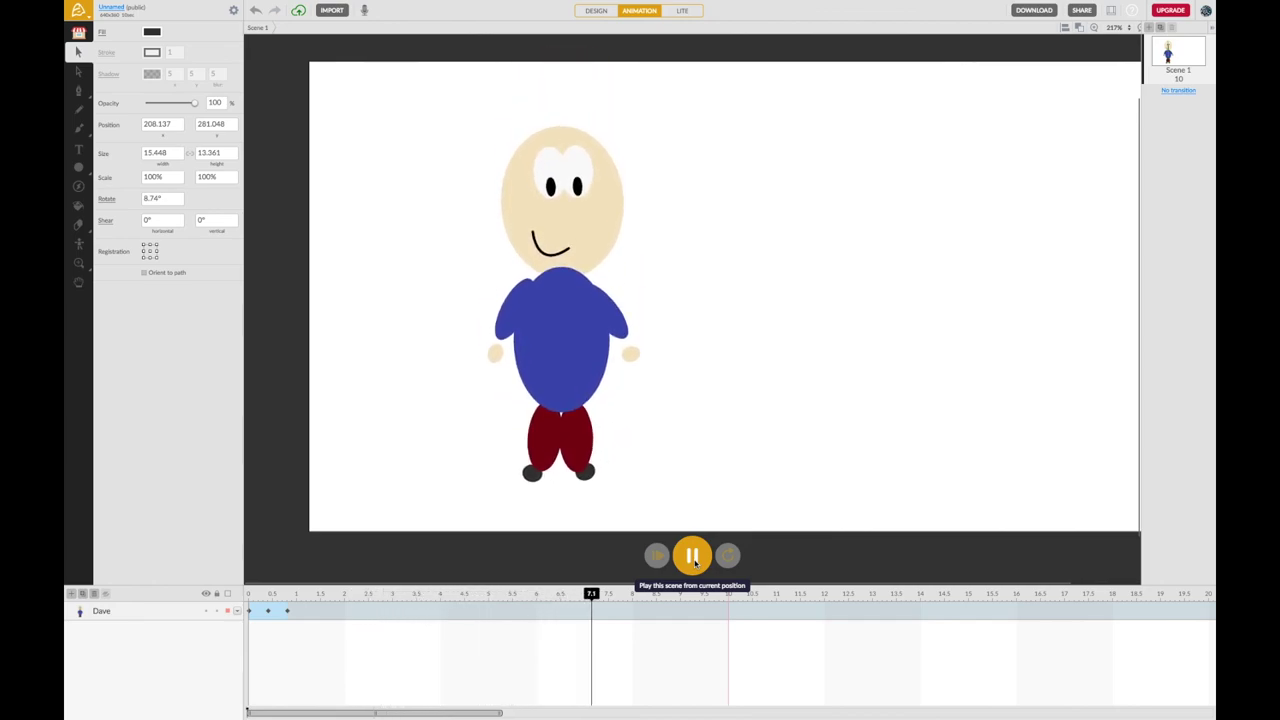
pyautogui.click(696, 560)
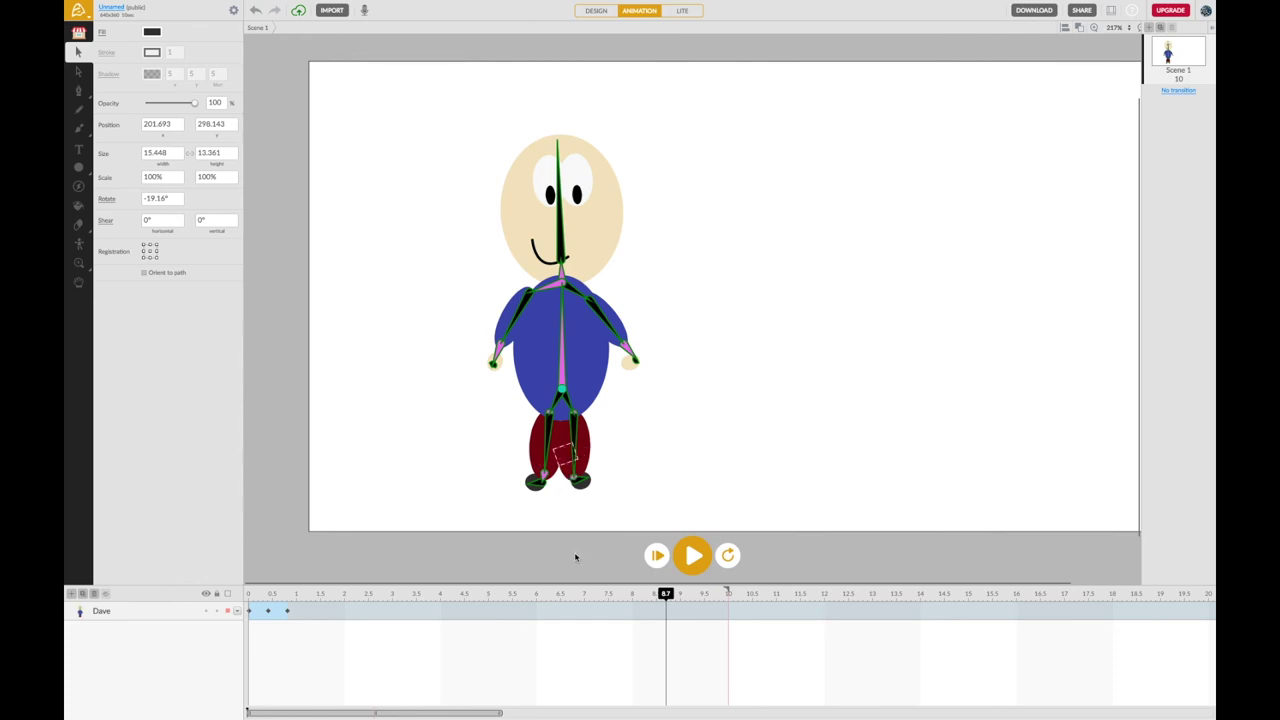
# Extend the scene to 15.3 s and, at 9.9 s, tilt the head to the left and raise the right arm about horizontal
pyautogui.moveTo(666, 594); pyautogui.dragTo(983, 588)
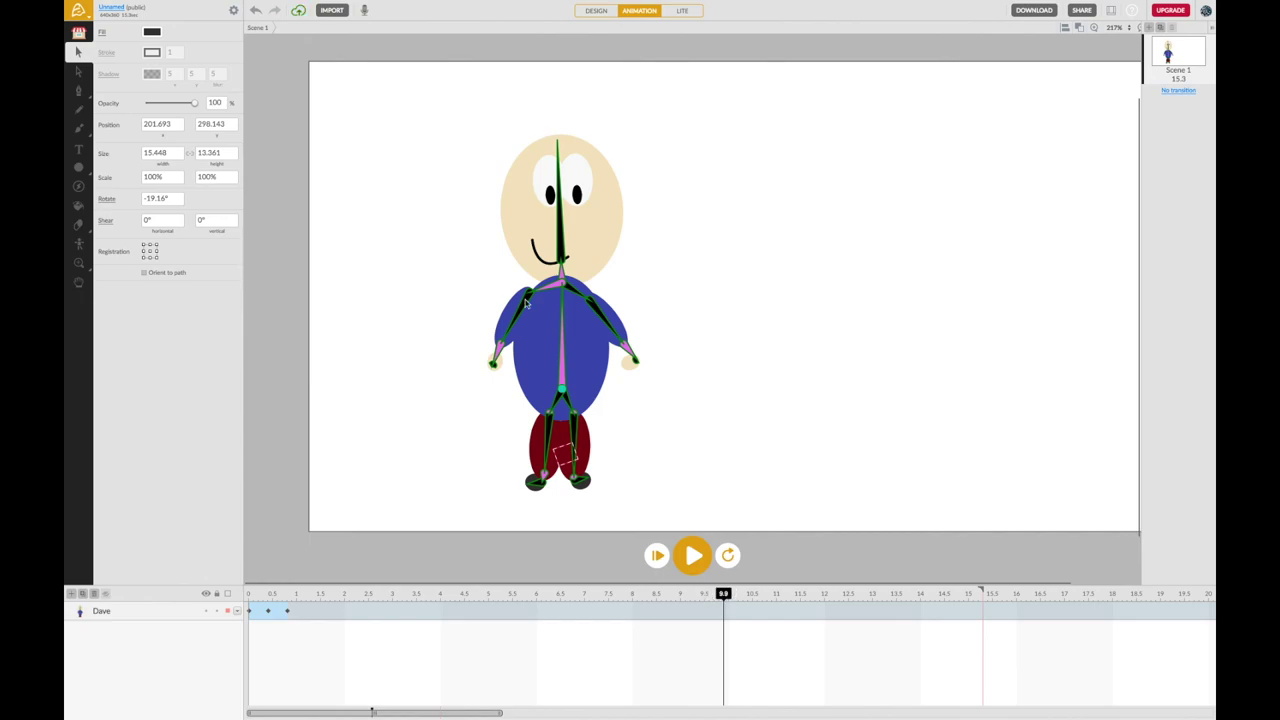
pyautogui.click(517, 196)
pyautogui.moveTo(517, 196); pyautogui.dragTo(463, 186)
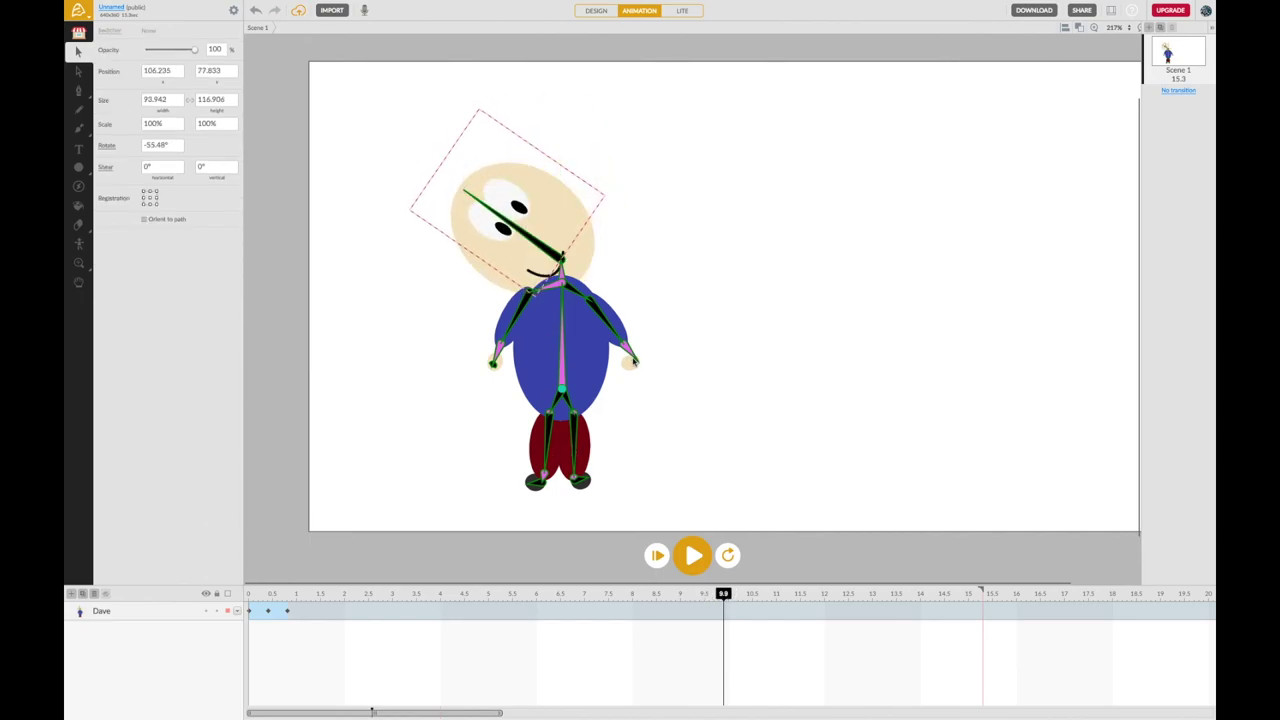
pyautogui.moveTo(631, 369); pyautogui.dragTo(677, 288)
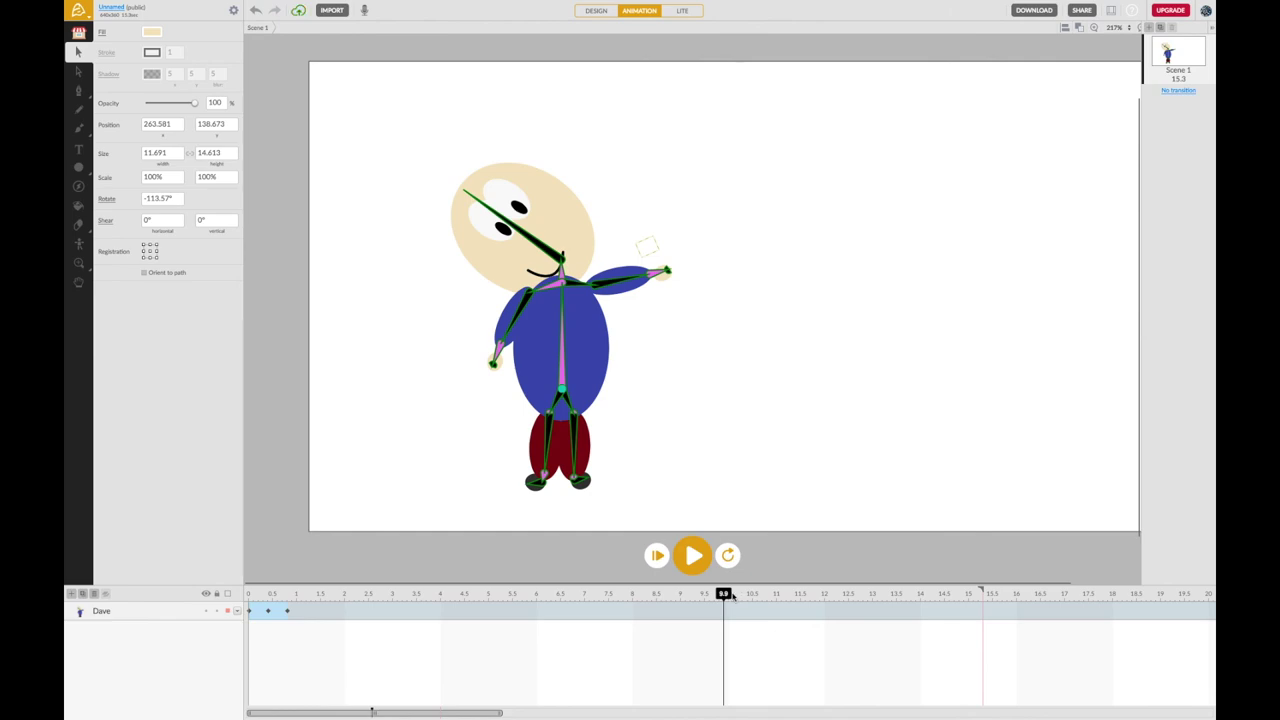
# At 12 s, lower the right arm beside the body and bring the head back nearly upright
pyautogui.moveTo(747, 594); pyautogui.dragTo(823, 594)
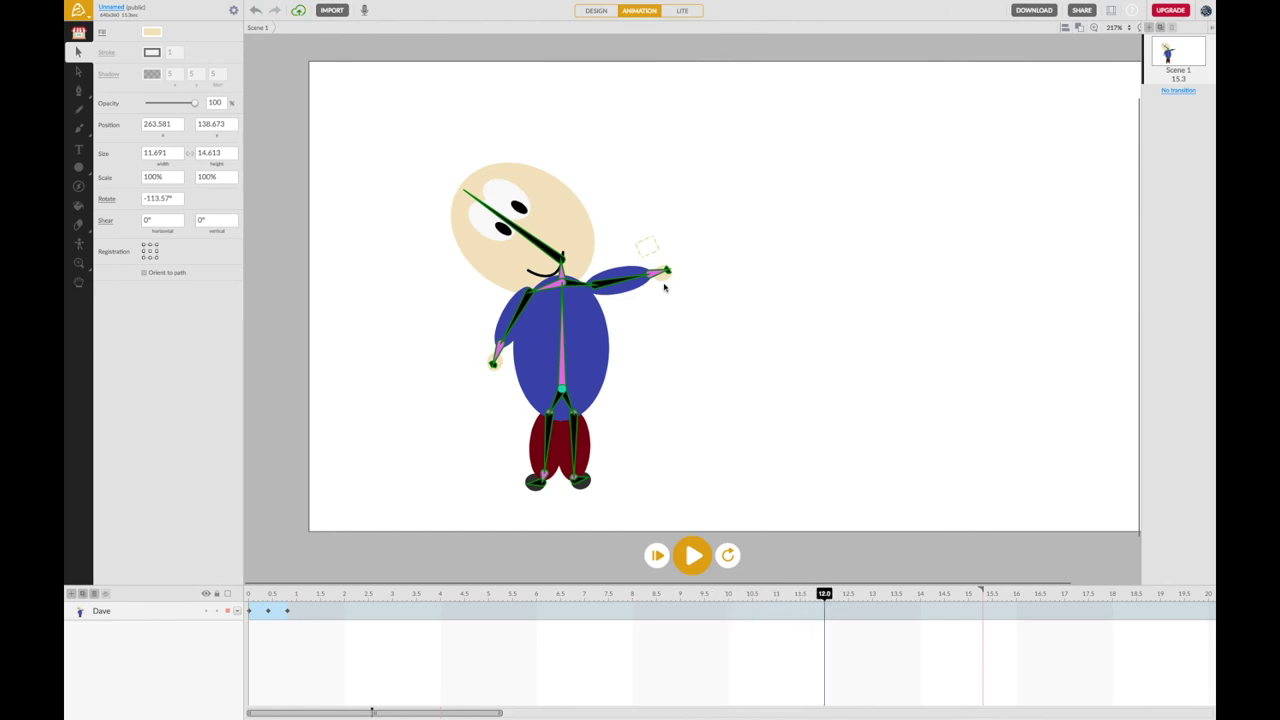
pyautogui.moveTo(664, 281); pyautogui.dragTo(612, 368)
pyautogui.moveTo(571, 200); pyautogui.dragTo(618, 228)
# Play back the head tilt and arm motion, and replay the whole animation from the start
pyautogui.moveTo(645, 595); pyautogui.dragTo(507, 594)
pyautogui.click(695, 556)
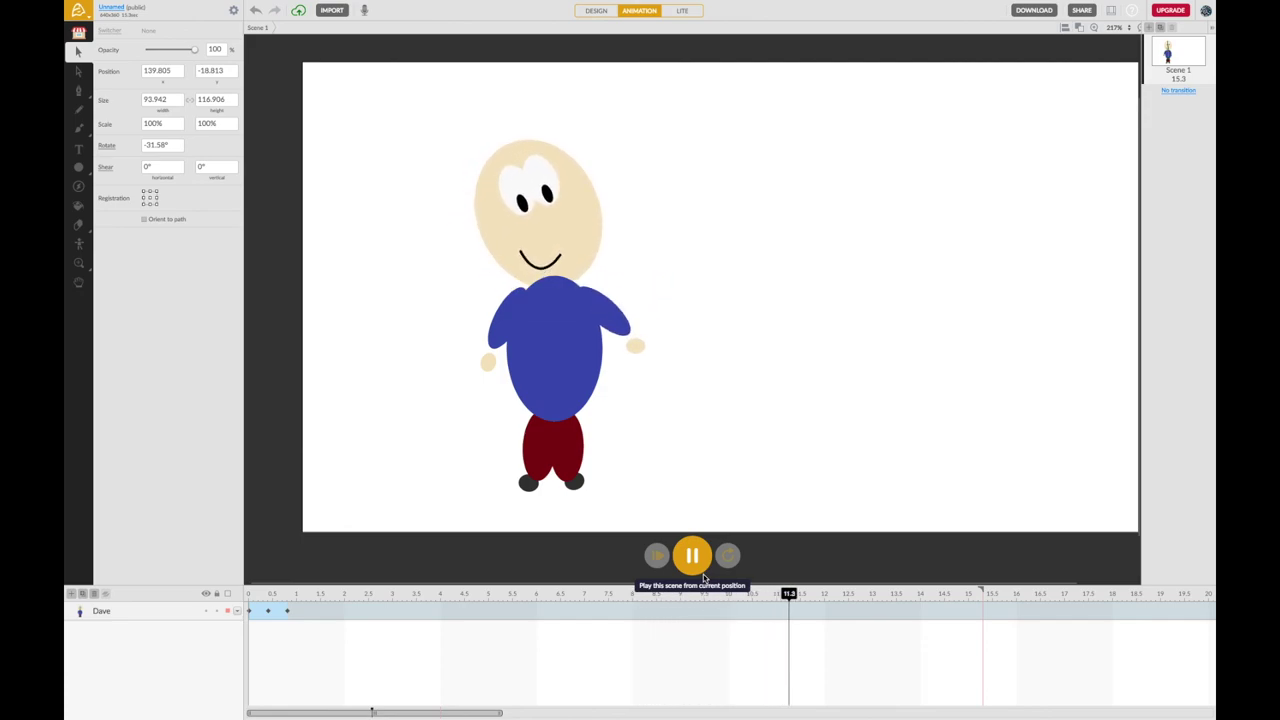
pyautogui.click(697, 570)
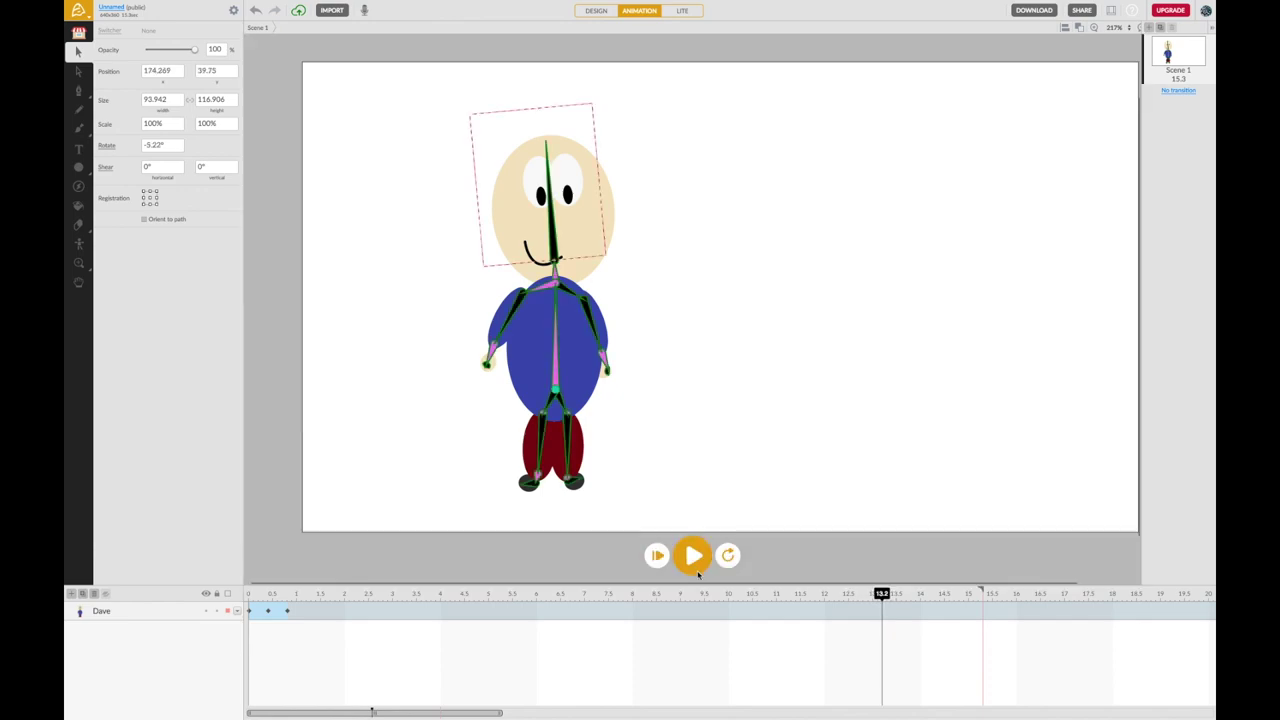
pyautogui.moveTo(731, 597); pyautogui.dragTo(234, 611)
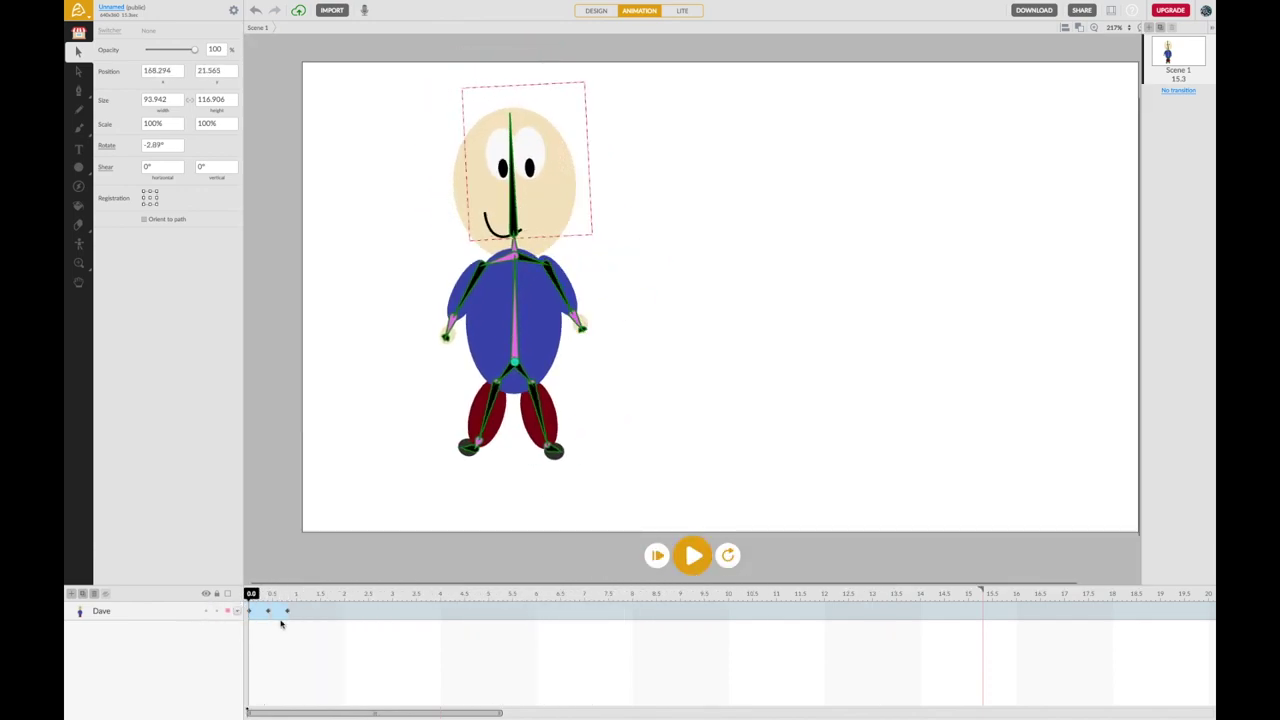
pyautogui.click(690, 558)
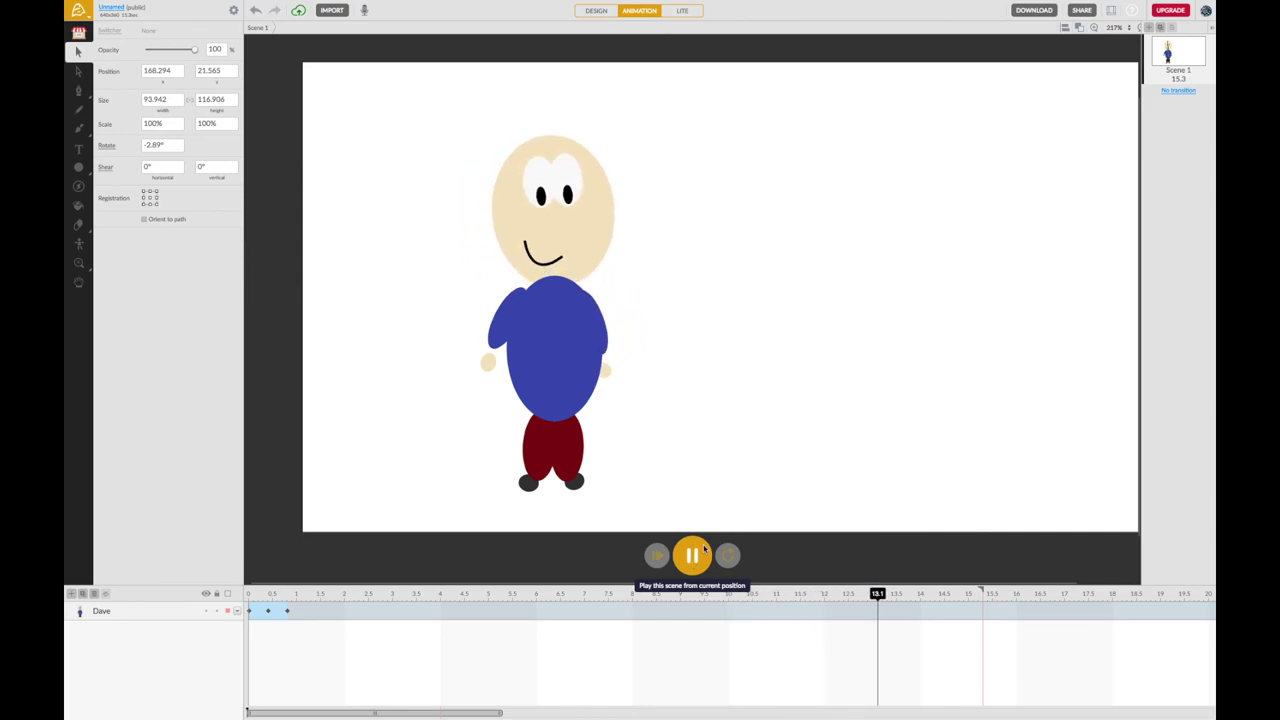
pyautogui.click(689, 560)
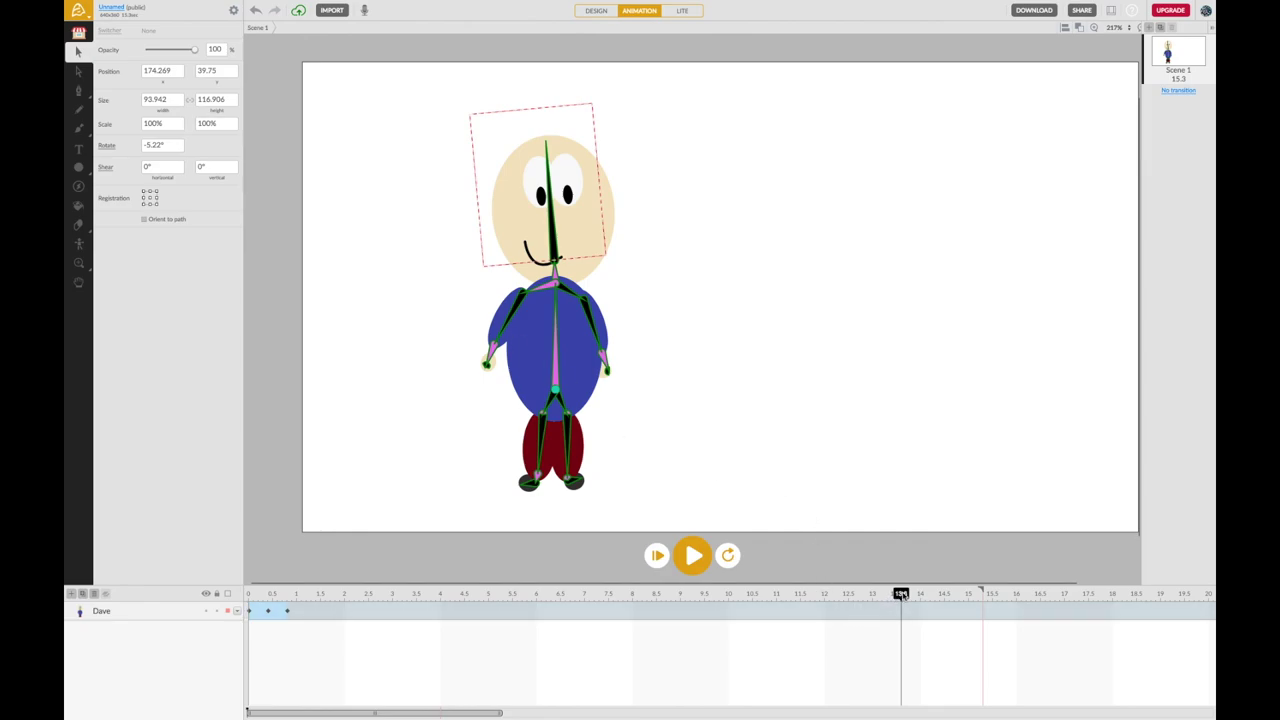
# At 13.6 s, move the character right, swing the right leg outward, raise the left arm about horizontal and tilt the head right
pyautogui.moveTo(601, 383); pyautogui.dragTo(662, 388)
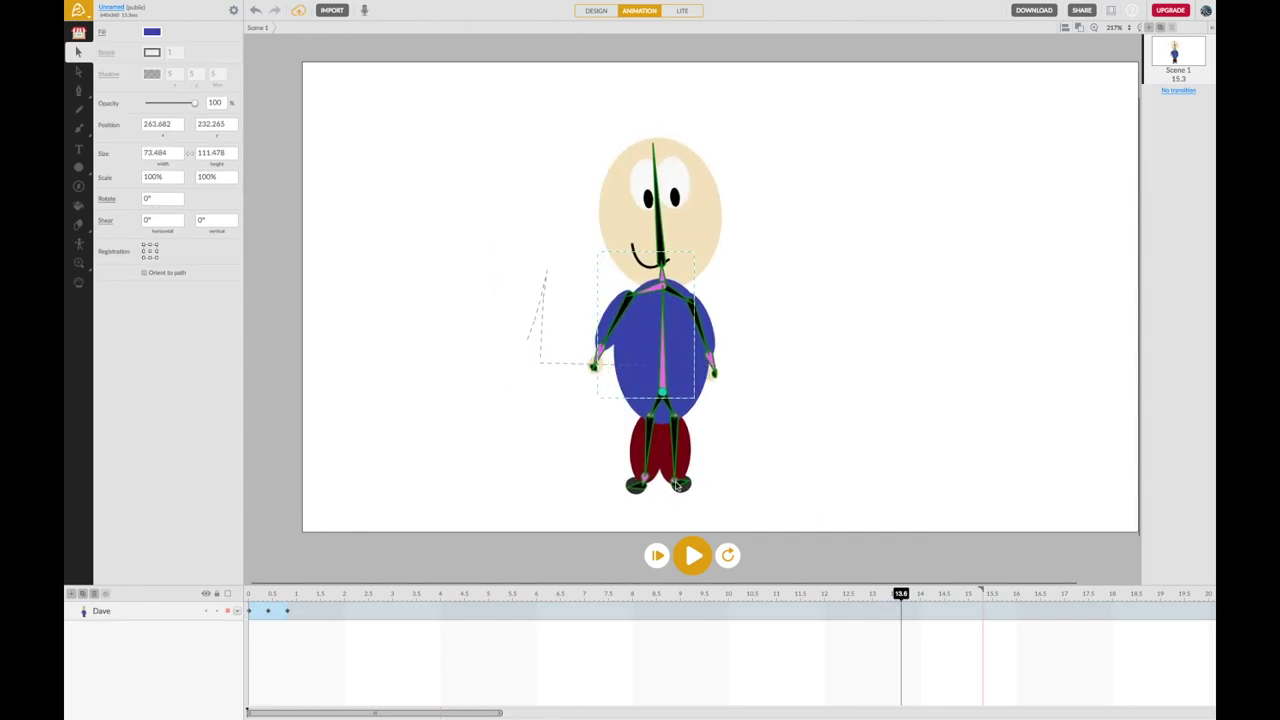
pyautogui.moveTo(686, 487); pyautogui.dragTo(774, 443)
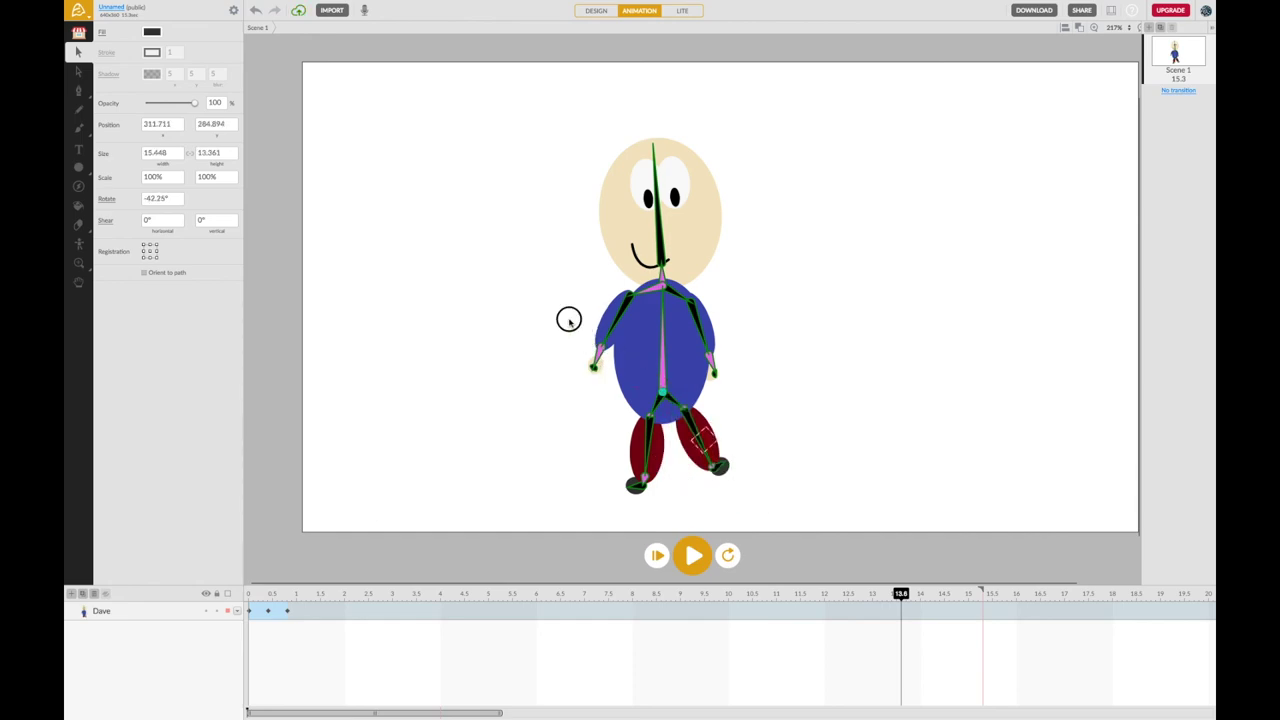
pyautogui.moveTo(568, 319); pyautogui.dragTo(535, 282)
pyautogui.moveTo(709, 227); pyautogui.dragTo(750, 255)
# Play back the final part of the scene to check the newly added pose
pyautogui.click(765, 596)
pyautogui.click(695, 557)
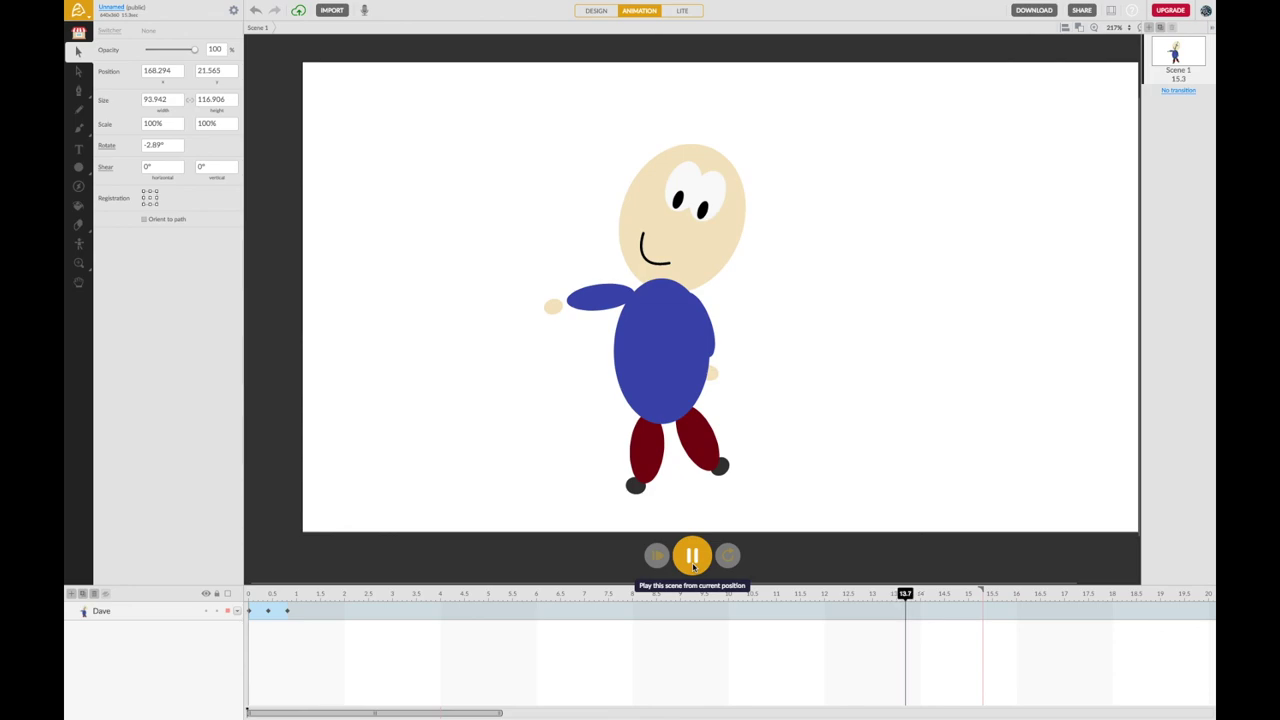
pyautogui.click(692, 565)
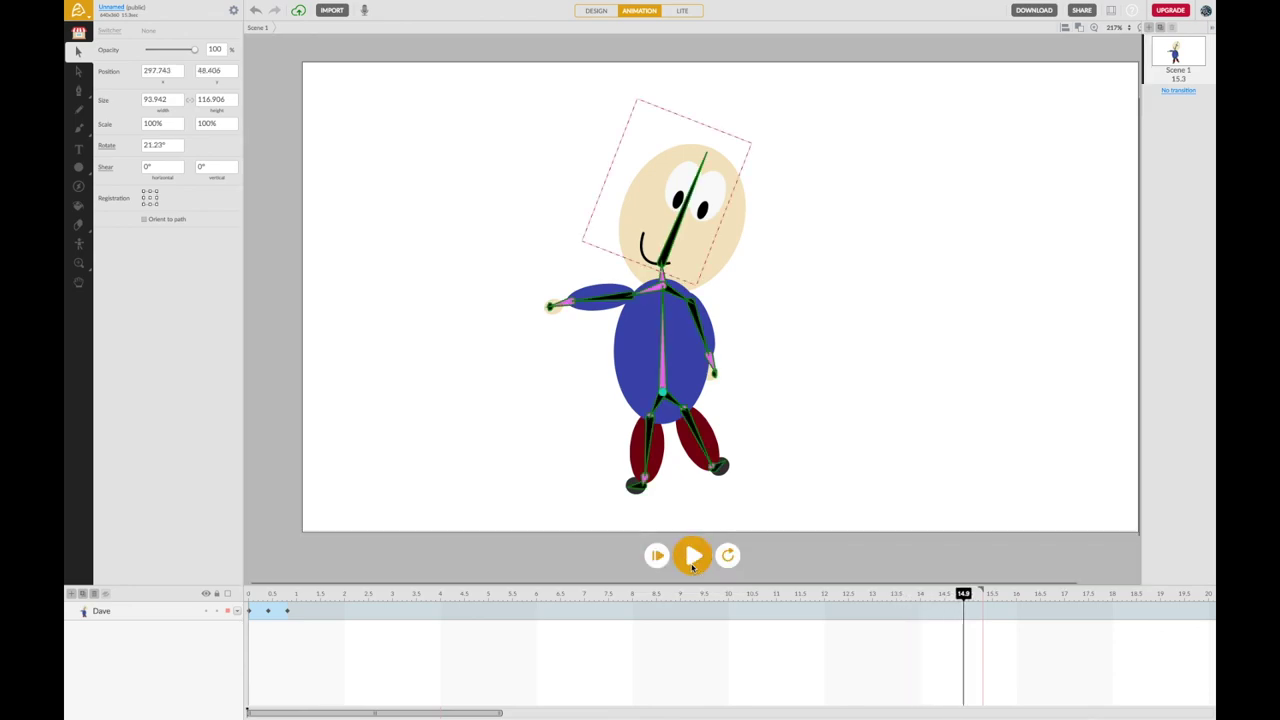